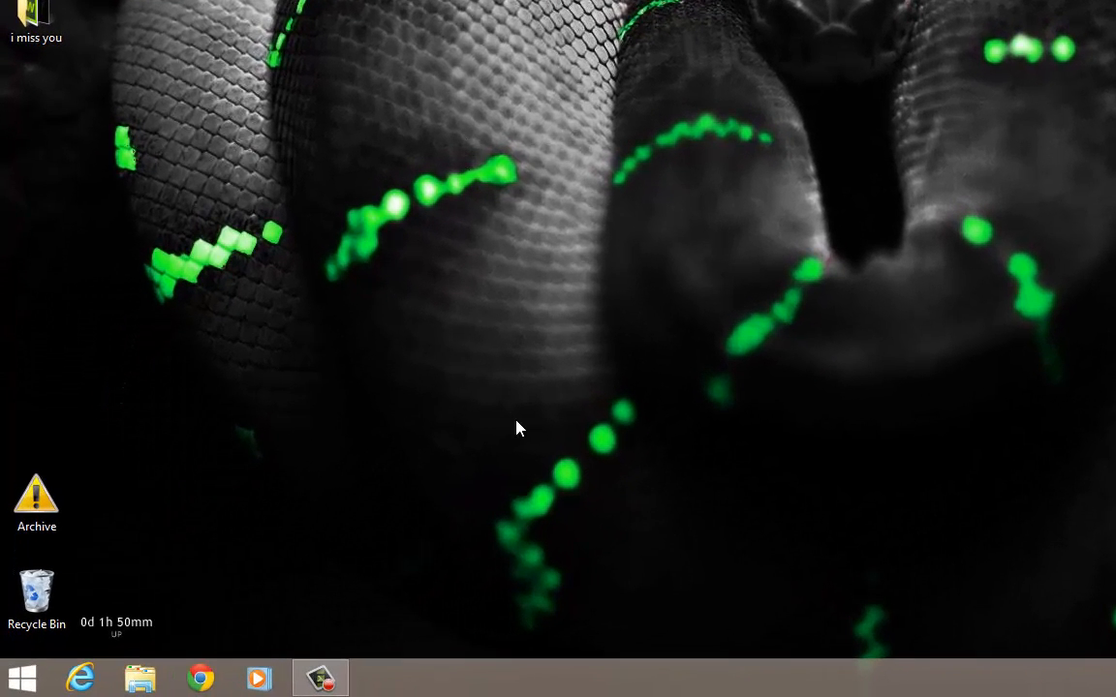
# Launch Outlook 2013 from the Windows Start menu.
pyautogui.press('super')
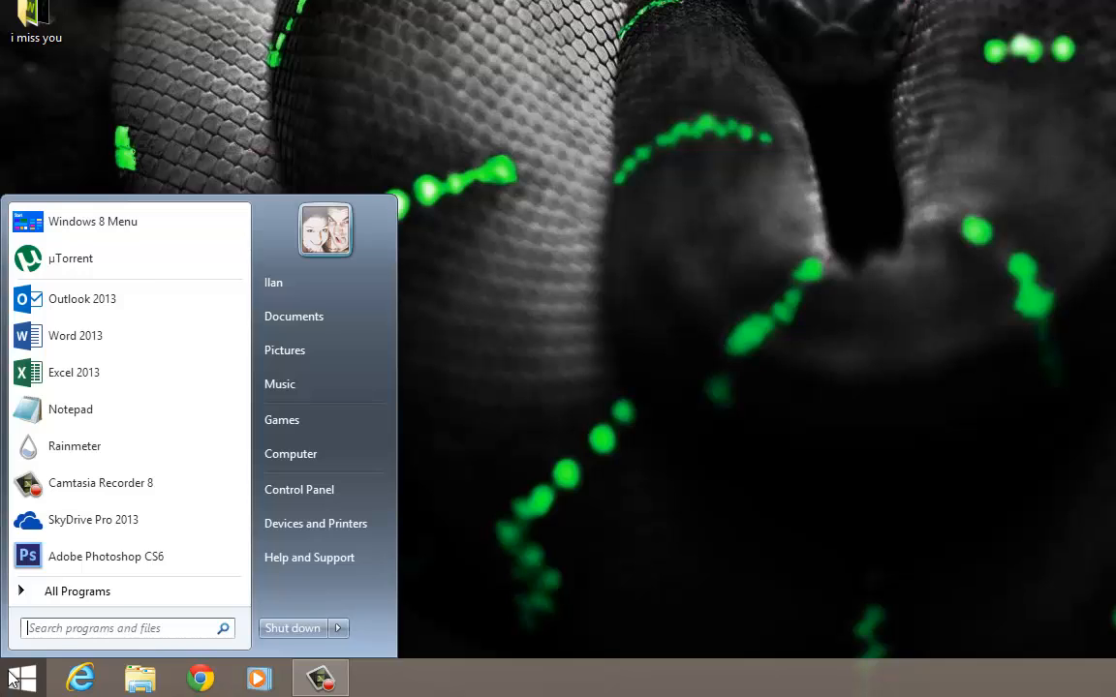
pyautogui.click(96, 300)
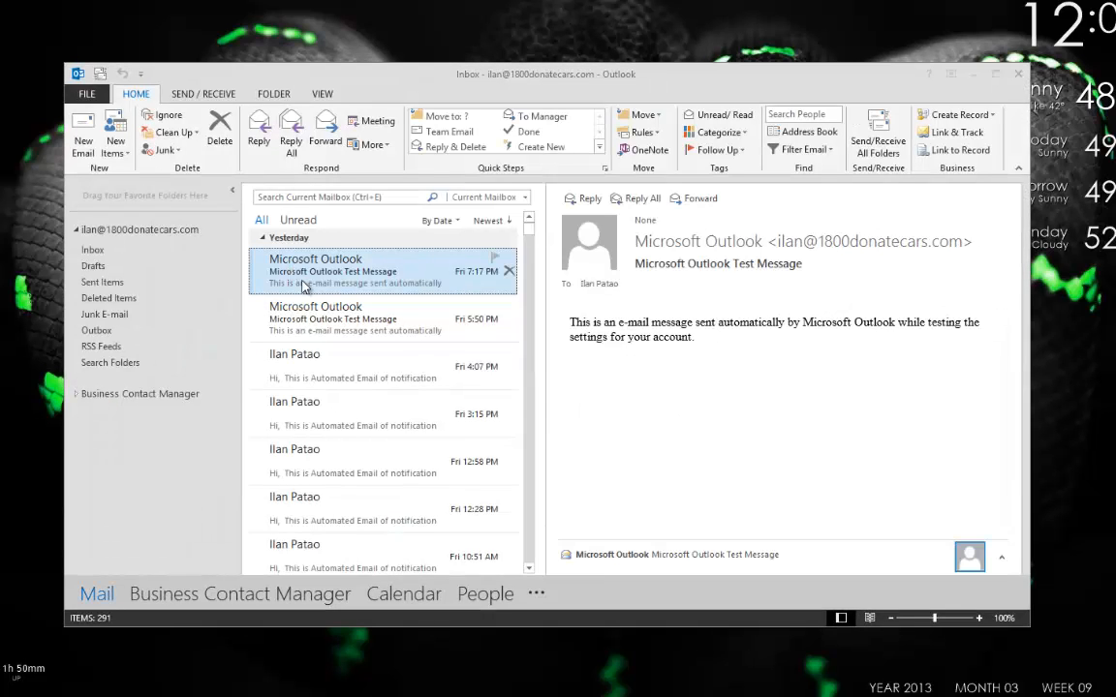
# View the empty Business Contacts list under Business Records, then go back to the Mail Inbox.
pyautogui.click(77, 394)
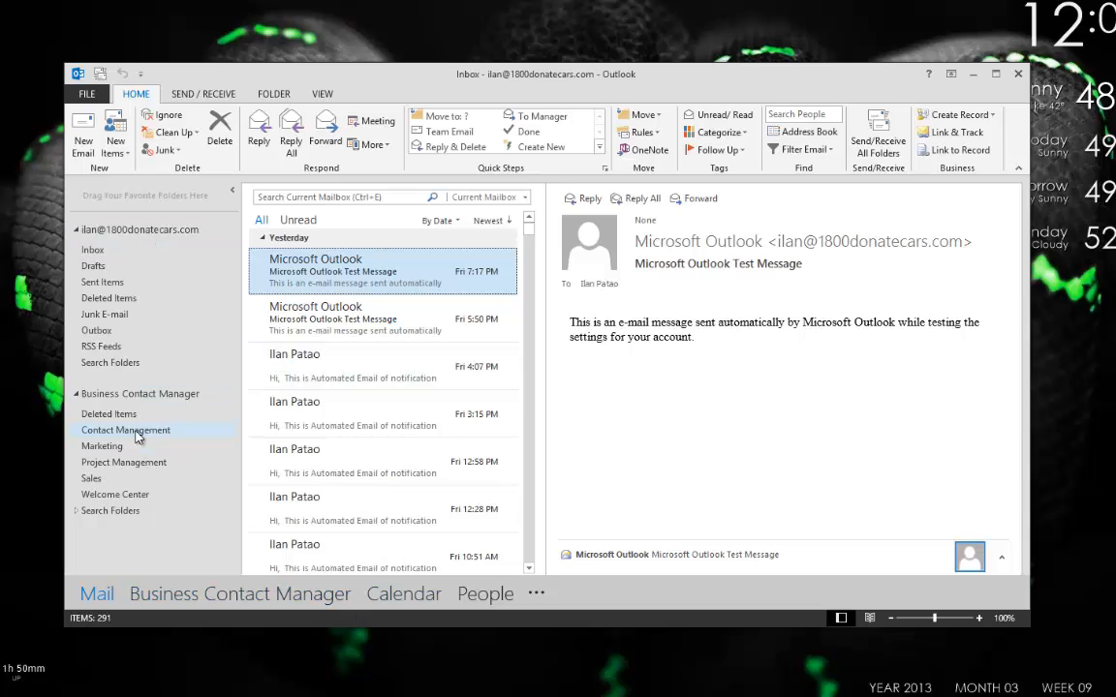
pyautogui.click(217, 596)
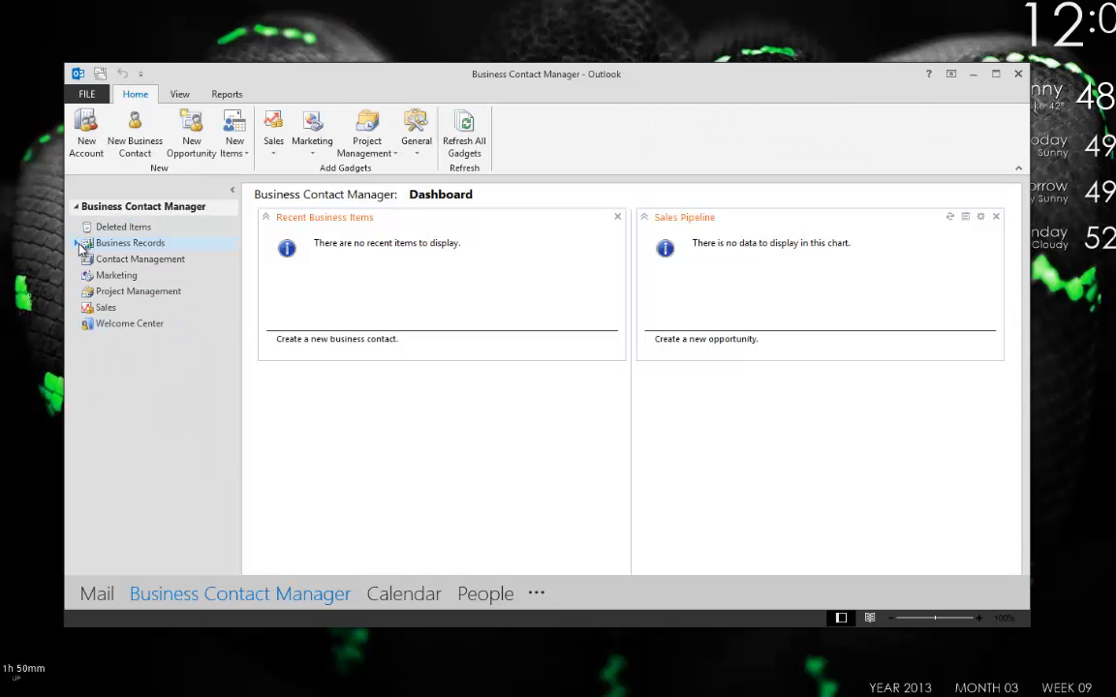
pyautogui.click(77, 243)
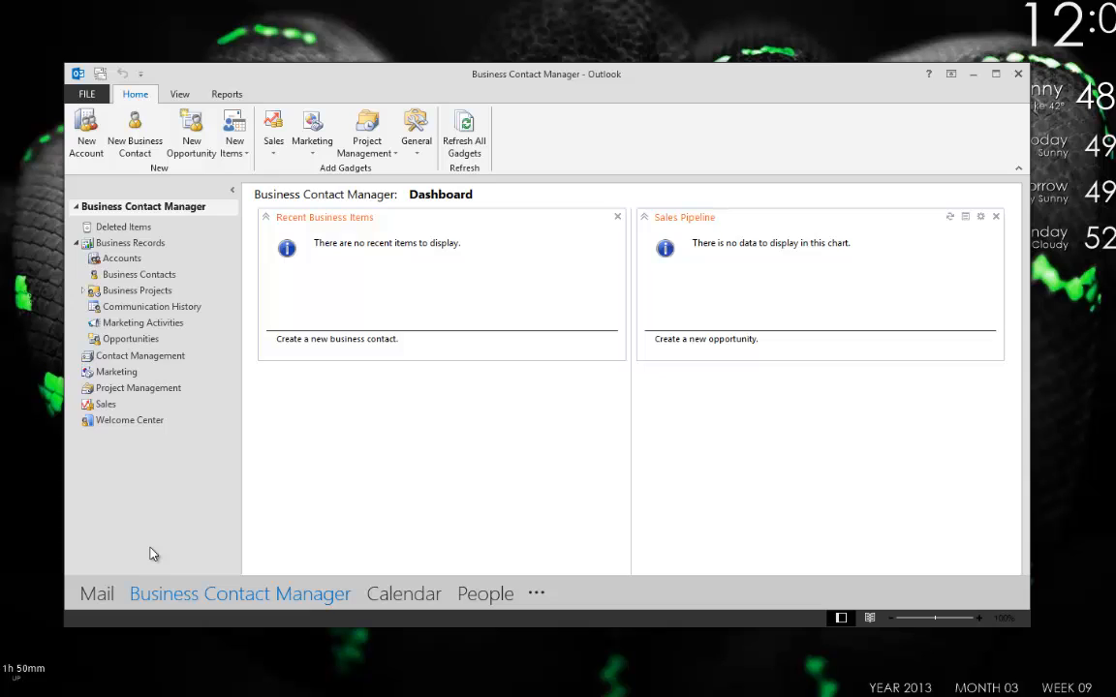
pyautogui.click(141, 274)
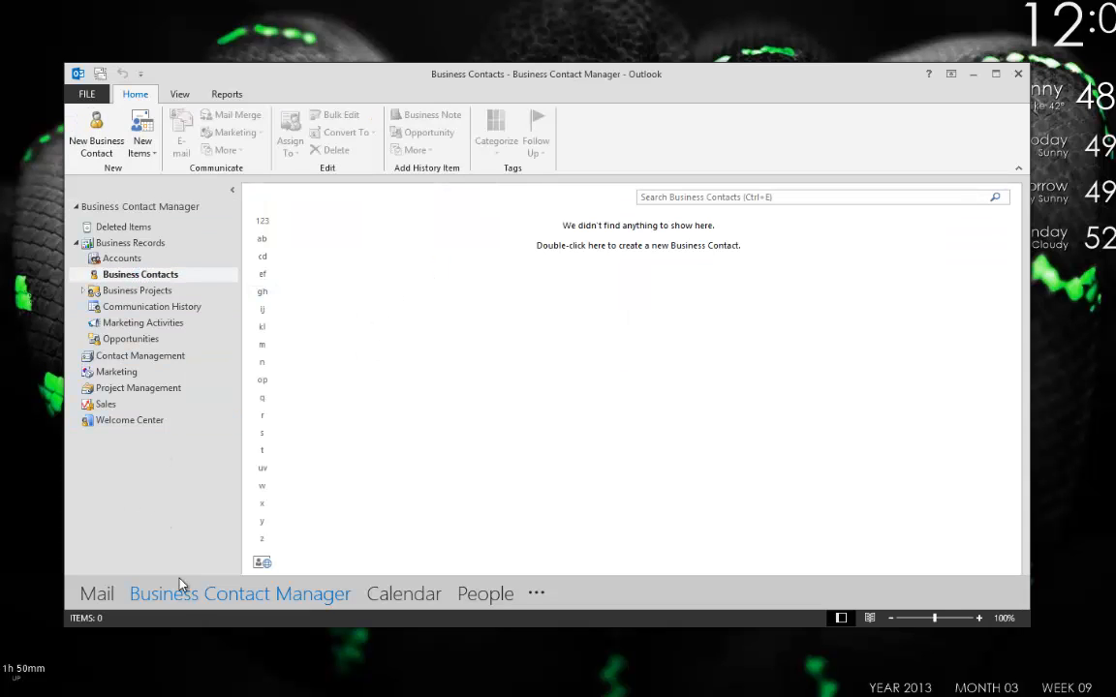
pyautogui.click(94, 591)
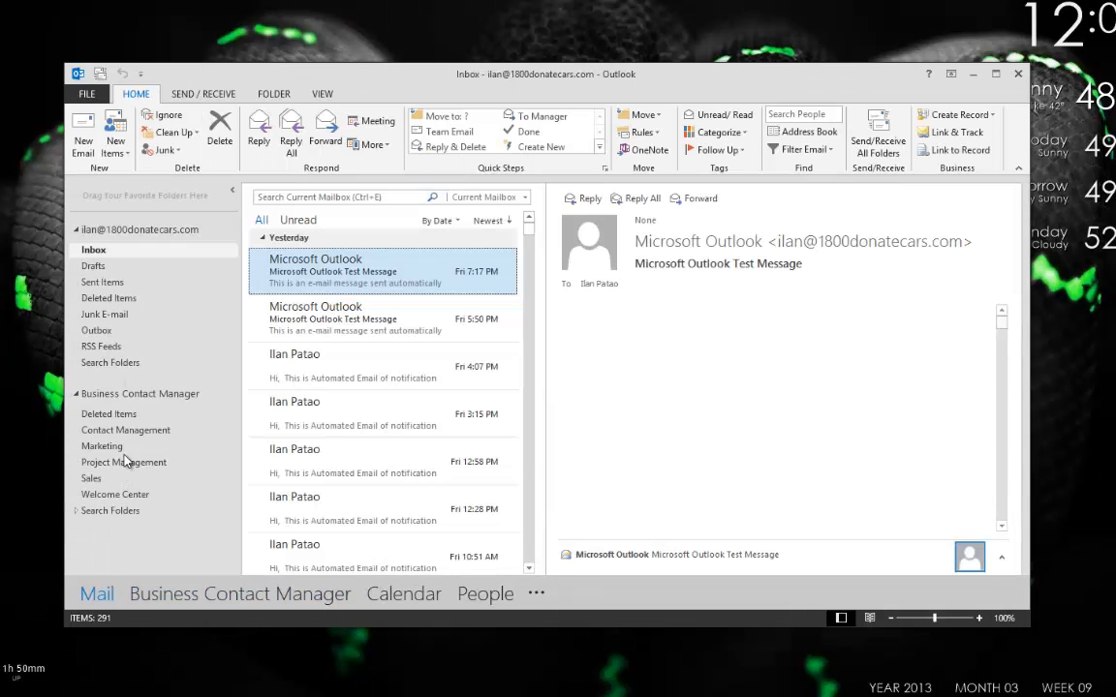
# Open Contact Management and browse its Accounts, Business Contacts and Leads tabs.
pyautogui.click(124, 430)
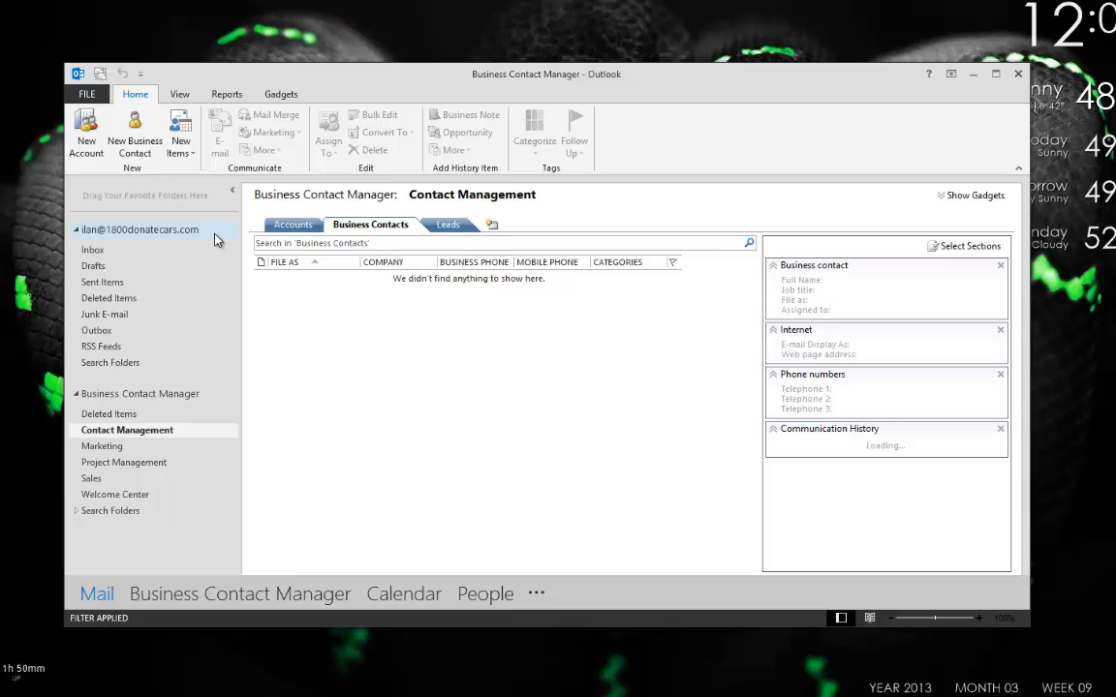
pyautogui.click(288, 223)
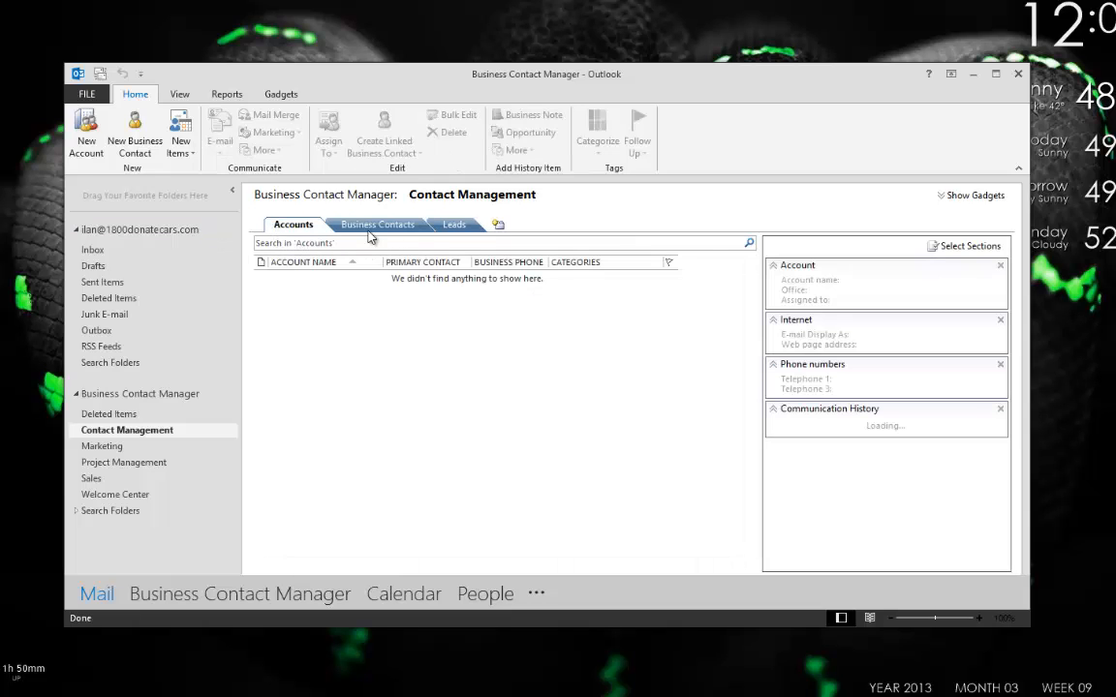
pyautogui.click(377, 224)
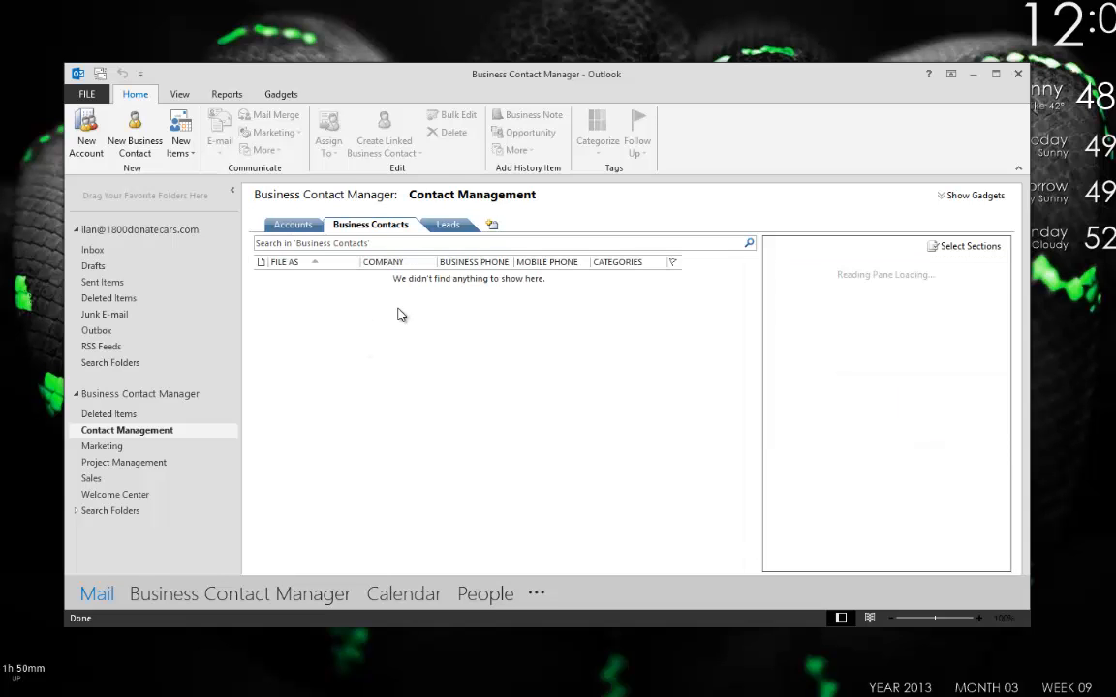
pyautogui.click(447, 224)
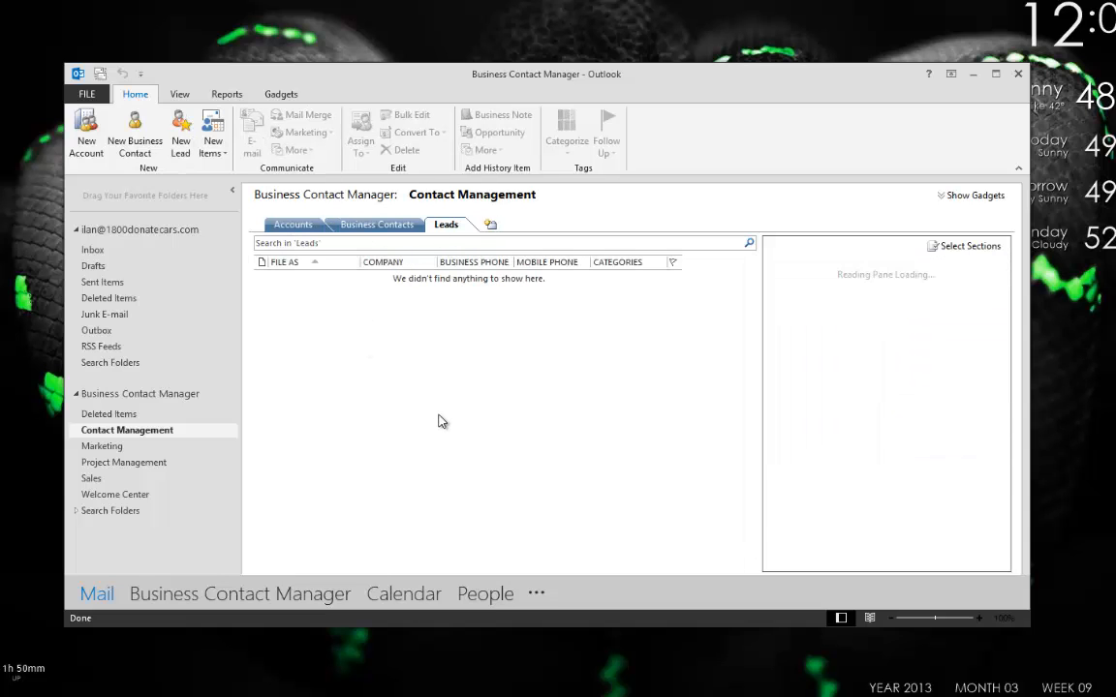
pyautogui.click(302, 224)
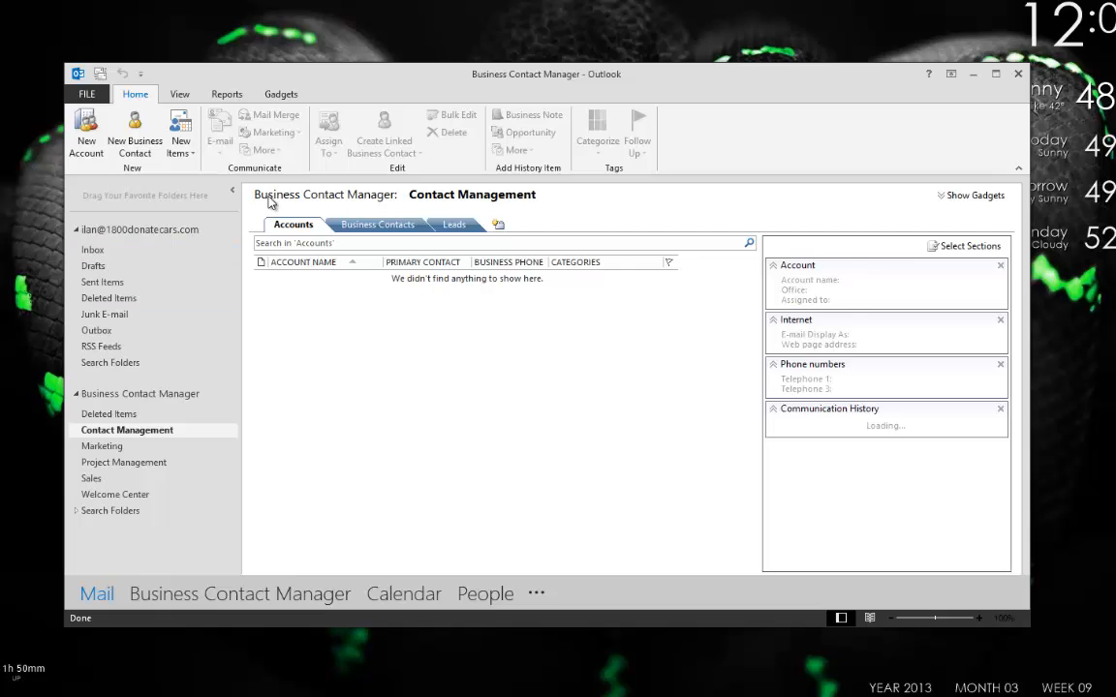
# Check the Accounts tab's context options, then start a new contact list tab.
pyautogui.rightClick(287, 225)
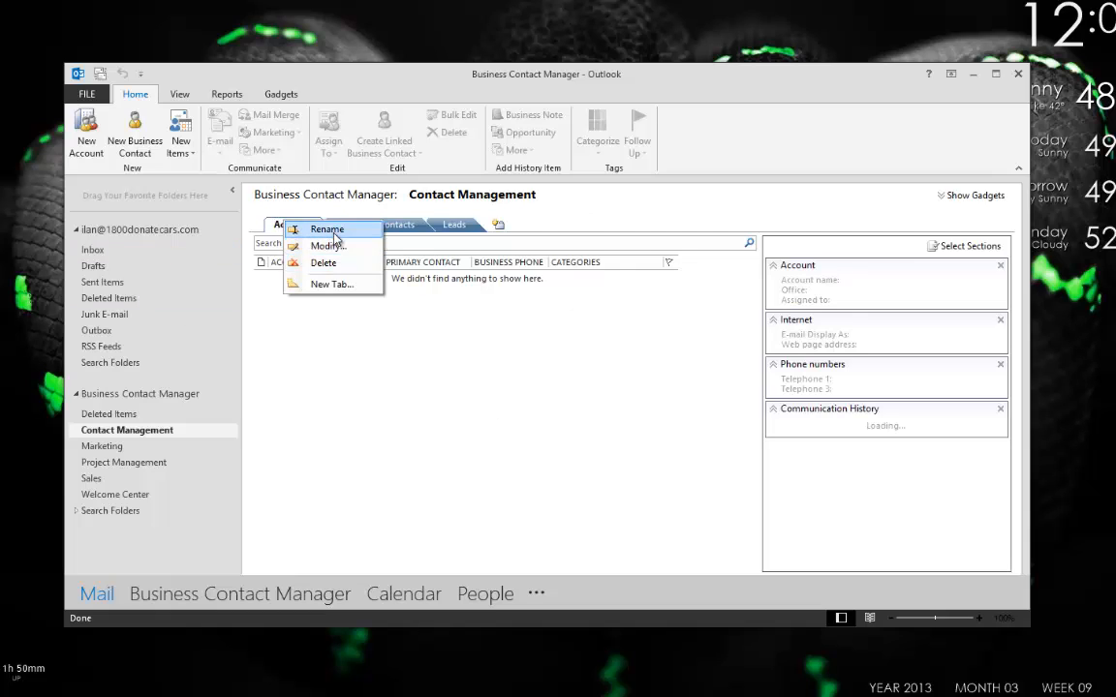
pyautogui.click(308, 228)
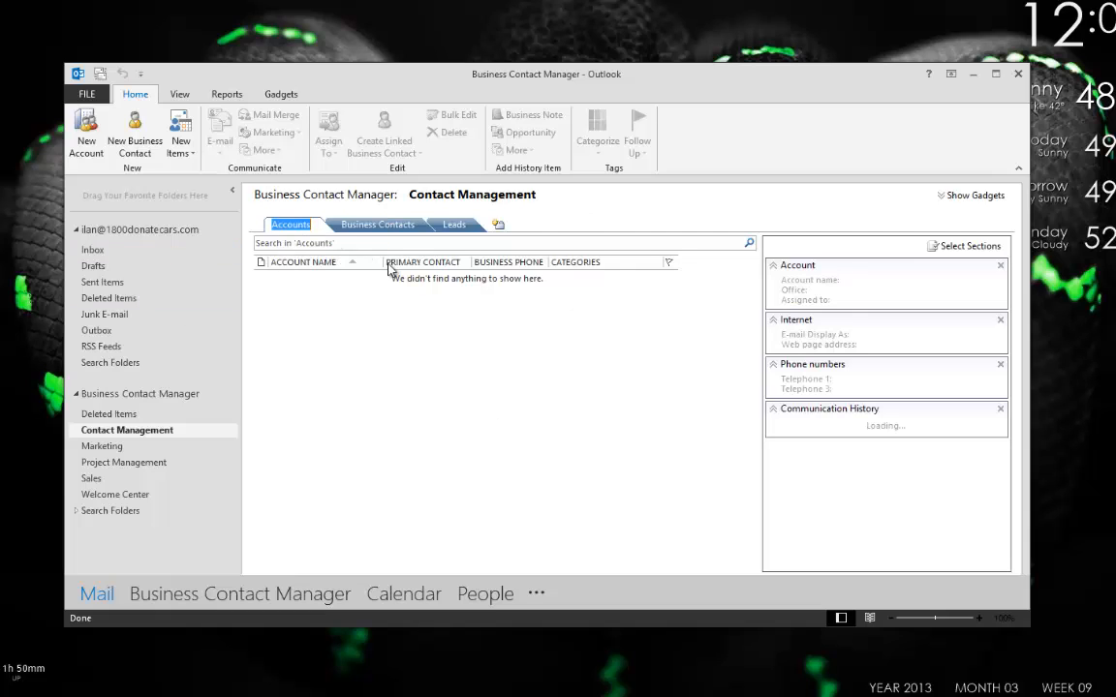
pyautogui.click(496, 224)
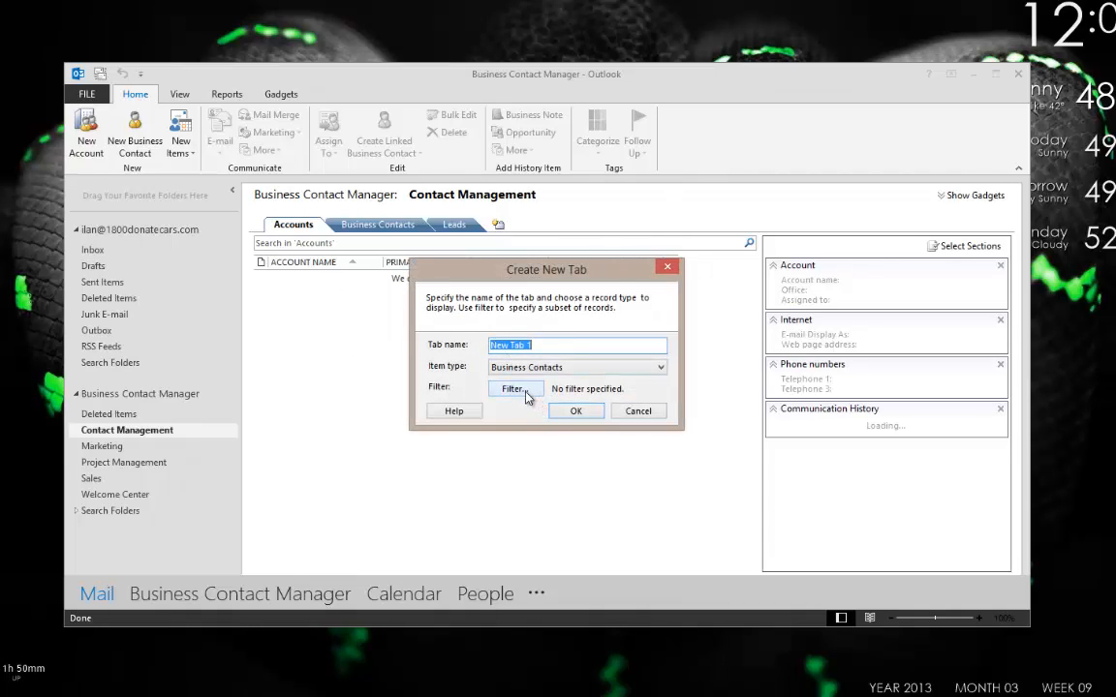
# Replace 'New Tab 1' with 'NY Contacts', keeping Business Contacts as the item type.
pyautogui.click(549, 344)
pyautogui.click(539, 368)
pyautogui.click(529, 364)
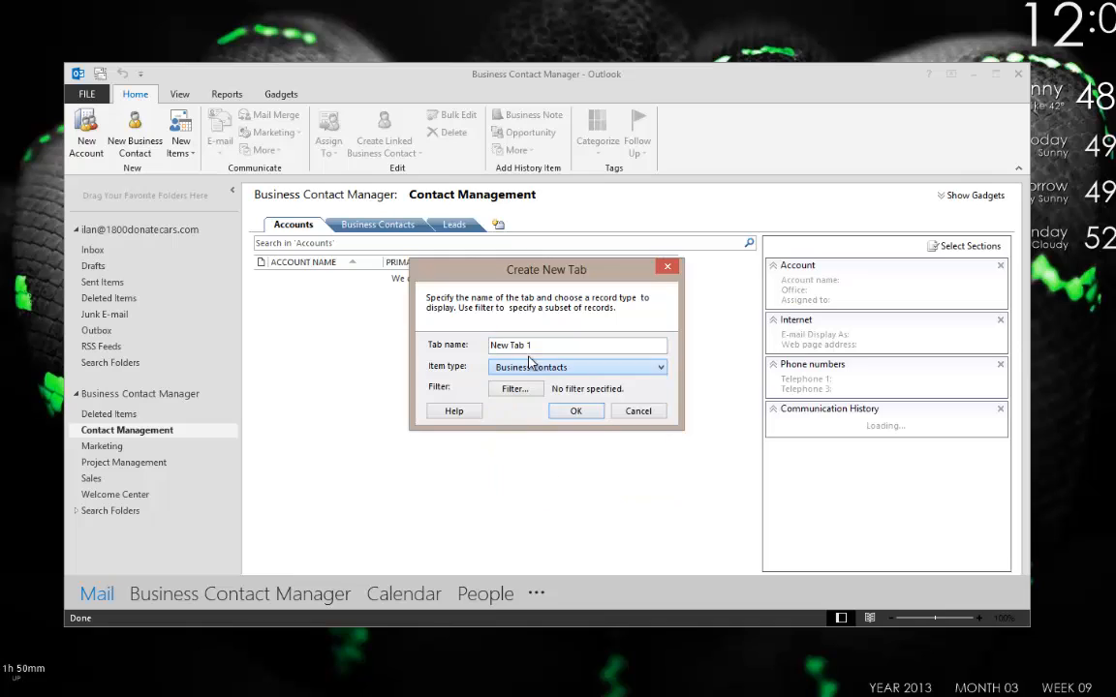
pyautogui.click(550, 346)
pyautogui.moveTo(550, 346); pyautogui.dragTo(63, 337)
pyautogui.write('N')
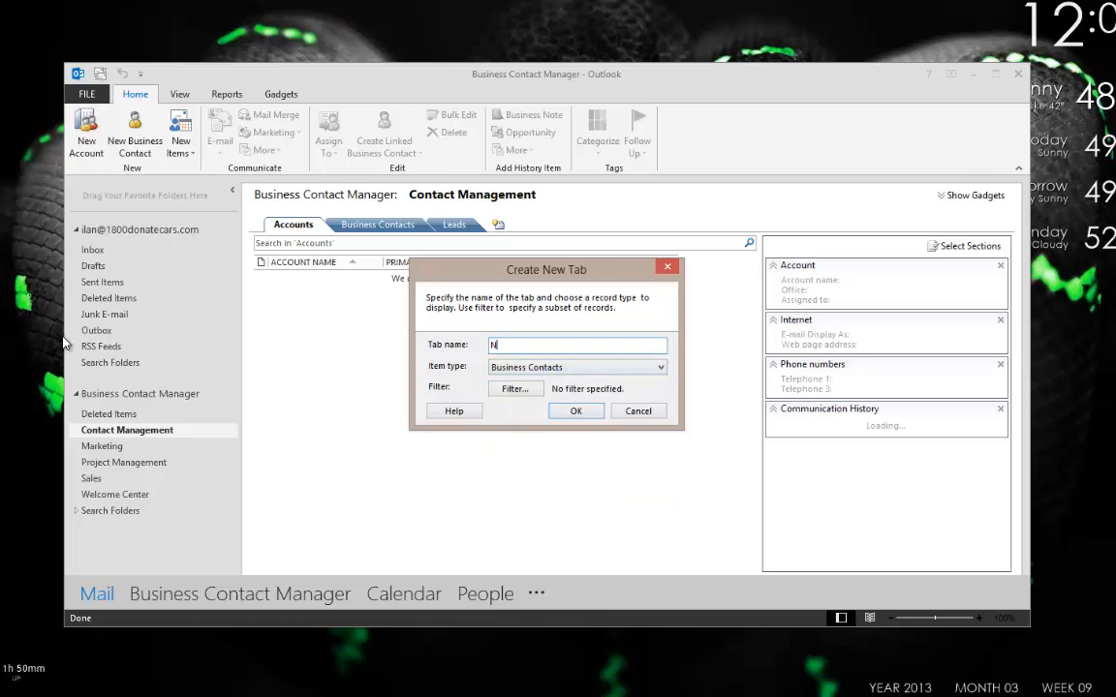
pyautogui.write('YConta')
pyautogui.press('BackSpace')
pyautogui.press('BackSpace')
pyautogui.press('BackSpace')
pyautogui.press('BackSpace')
pyautogui.press('BackSpace')
pyautogui.write('Contacts')
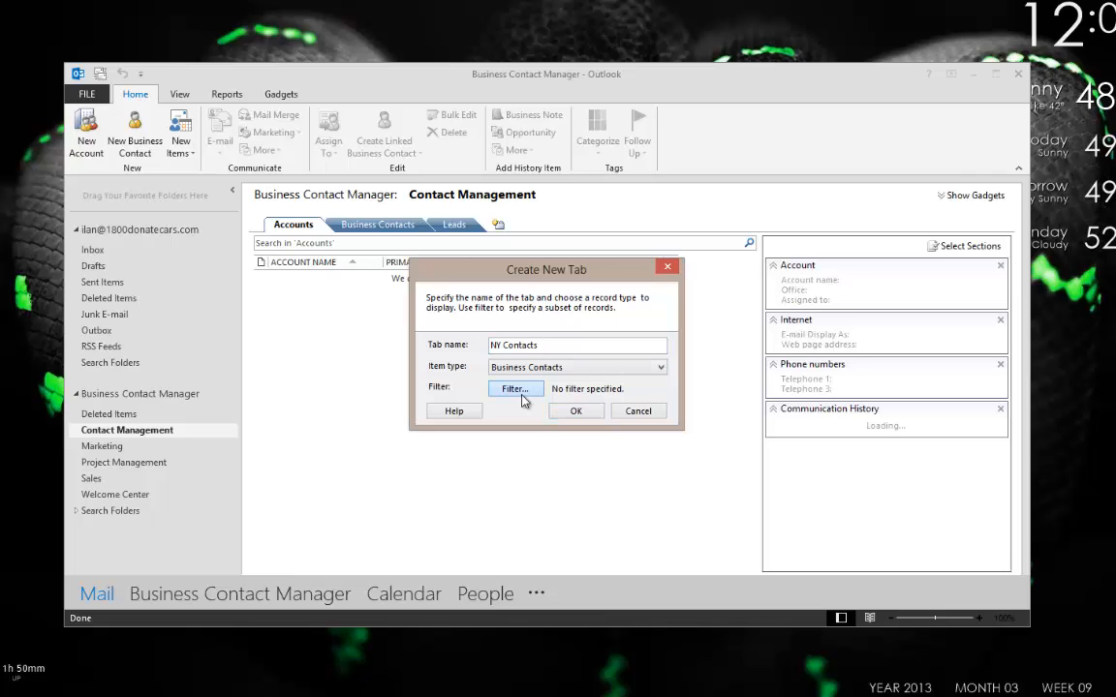
# Add an advanced filter Business State/Province Equals NY and create the NY Contacts tab.
pyautogui.click(521, 398)
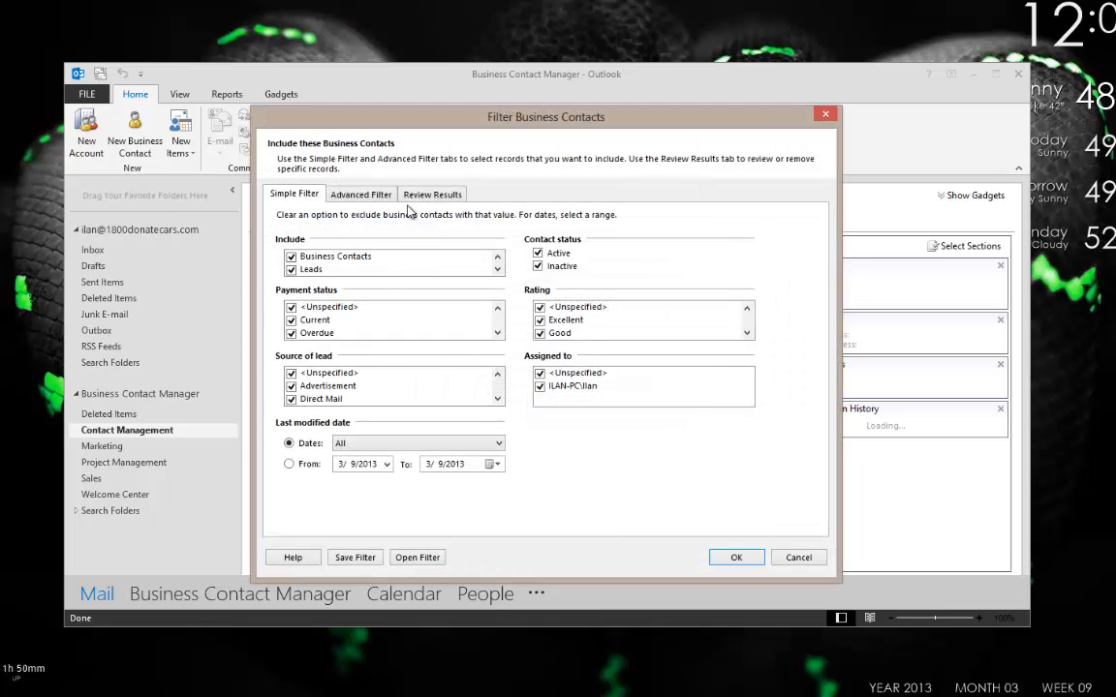
pyautogui.click(368, 192)
pyautogui.click(352, 264)
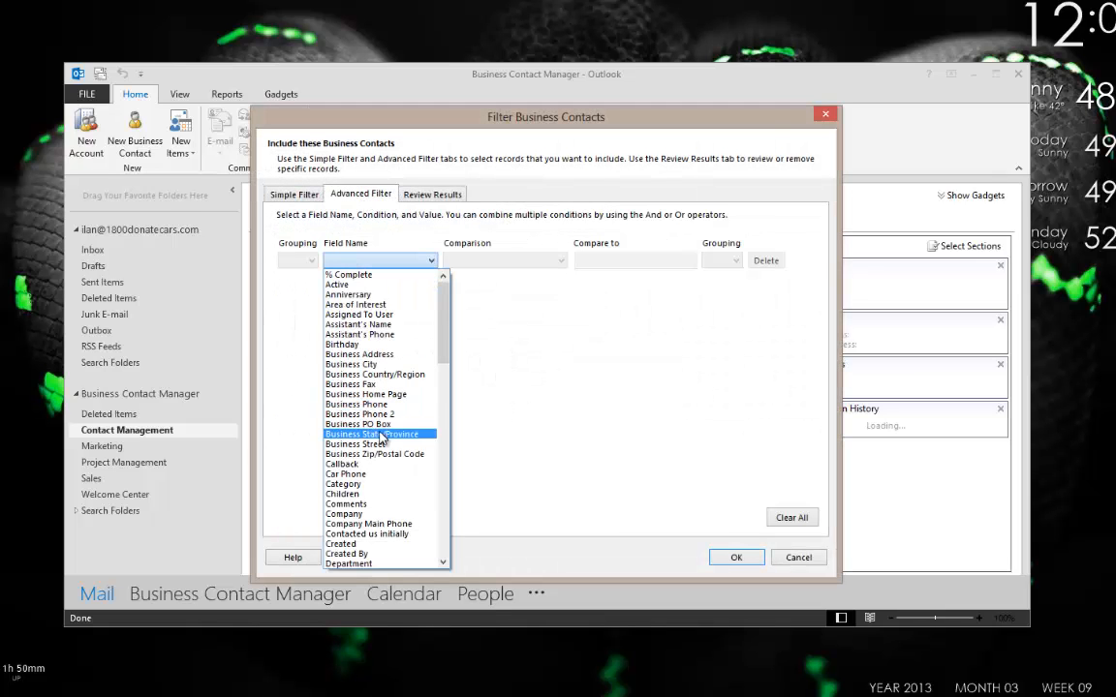
pyautogui.click(371, 433)
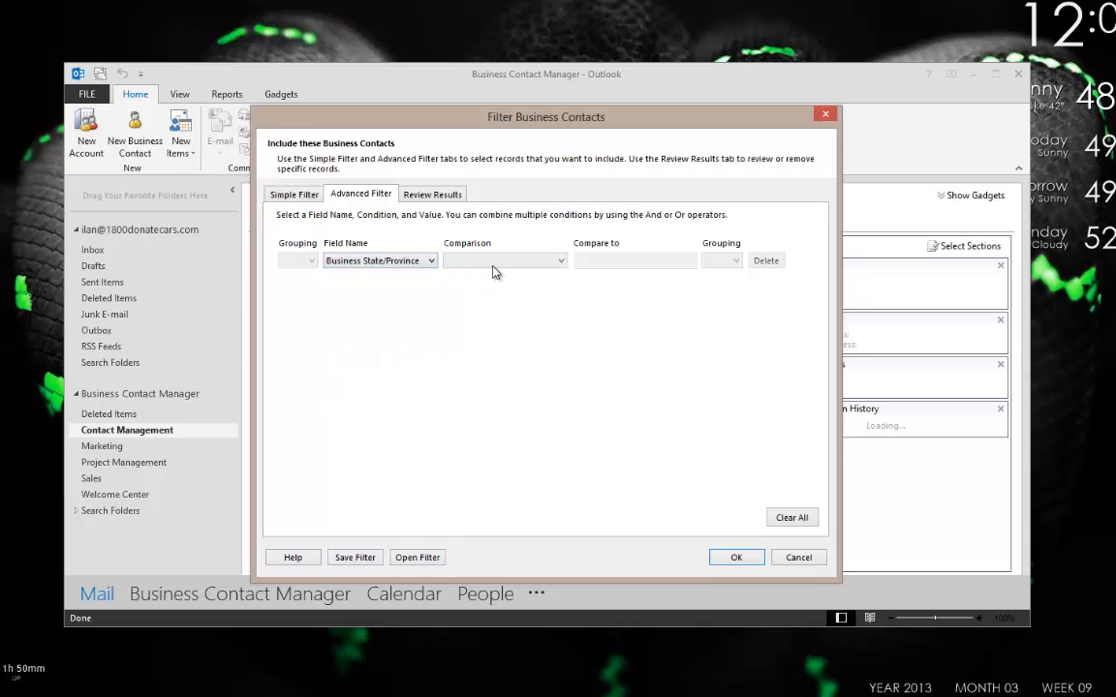
pyautogui.click(492, 262)
pyautogui.click(492, 276)
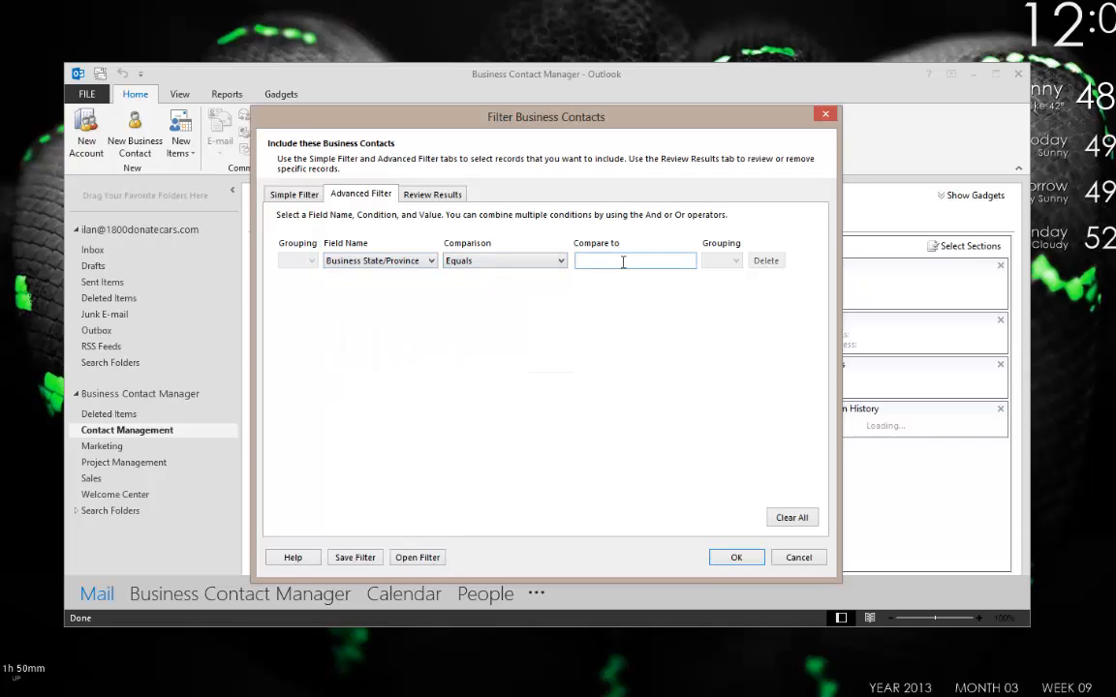
pyautogui.write('NY')
pyautogui.click(737, 558)
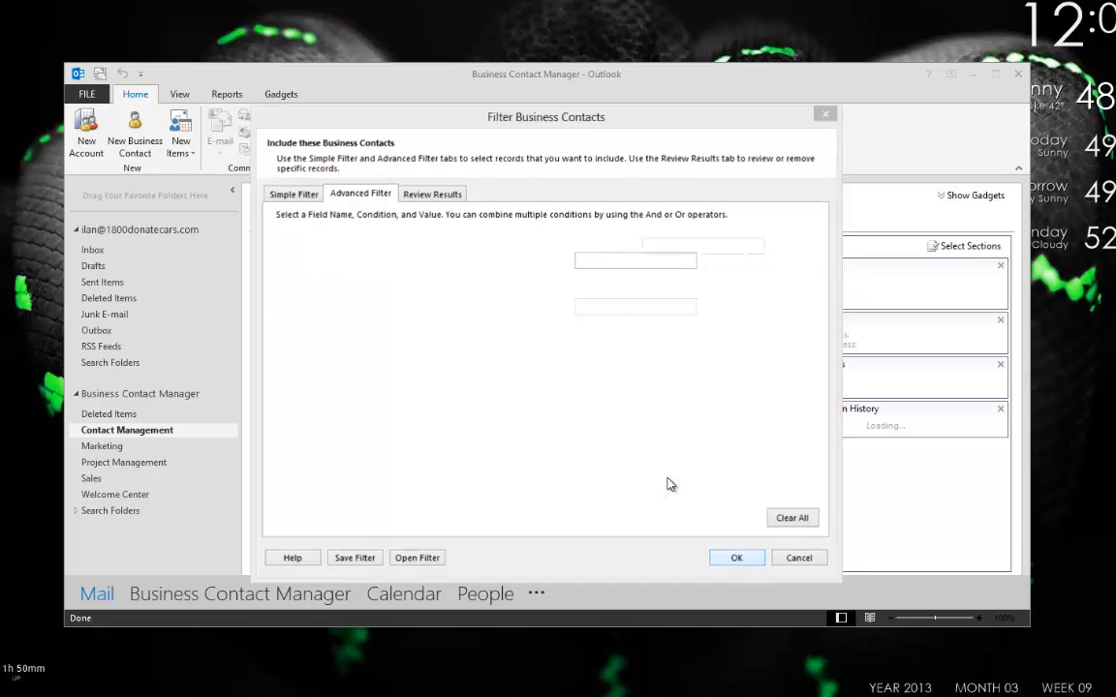
pyautogui.click(588, 414)
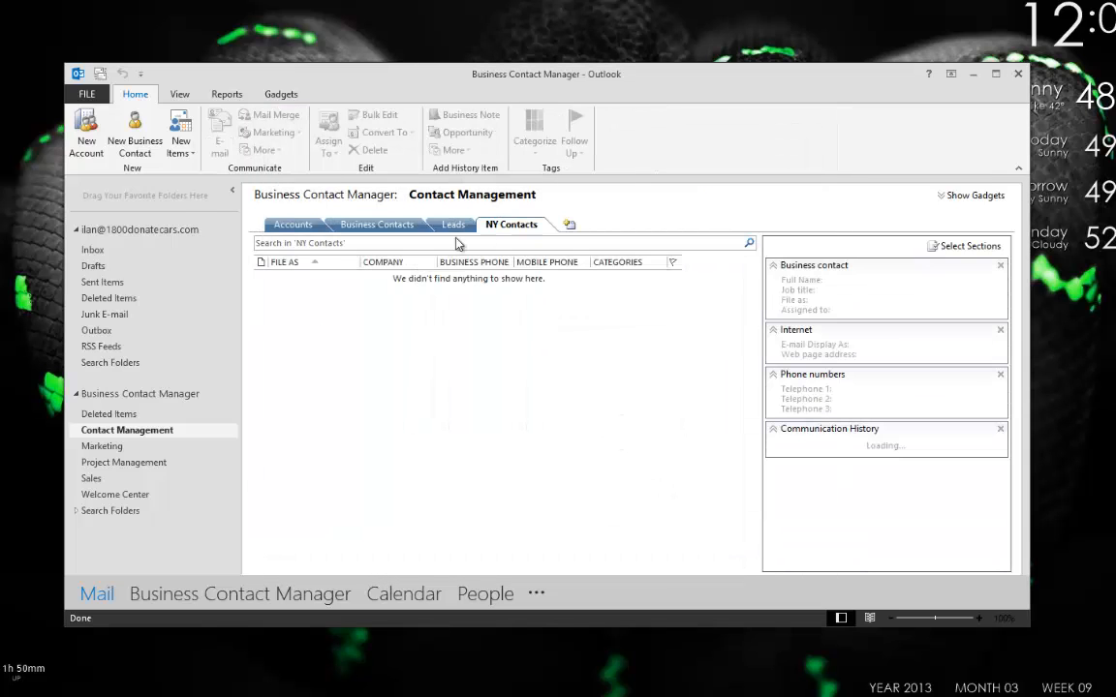
# Compare the NY Contacts and Business Contacts lists, then delete the NY Contacts tab.
pyautogui.click(387, 226)
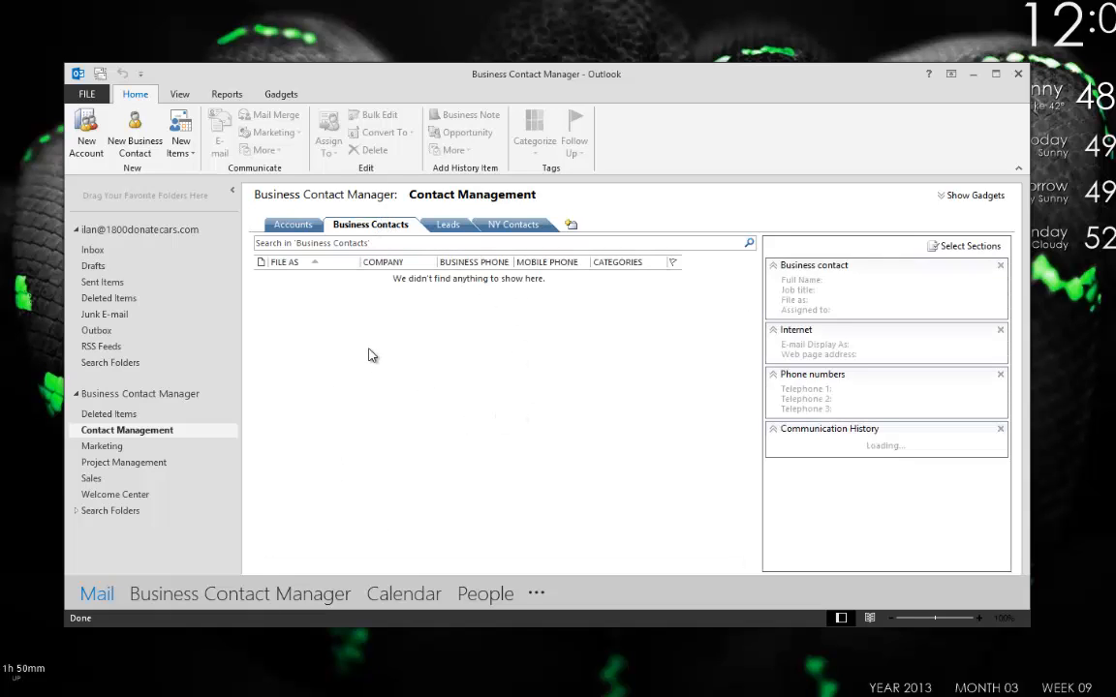
pyautogui.click(502, 225)
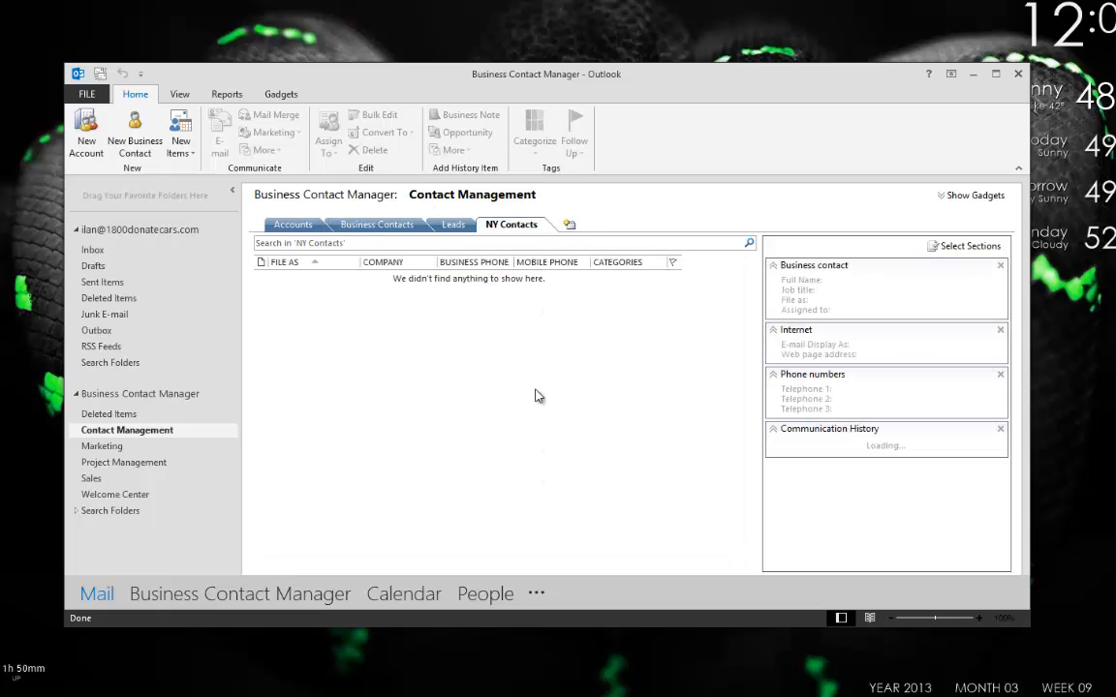
pyautogui.rightClick(510, 231)
pyautogui.click(545, 269)
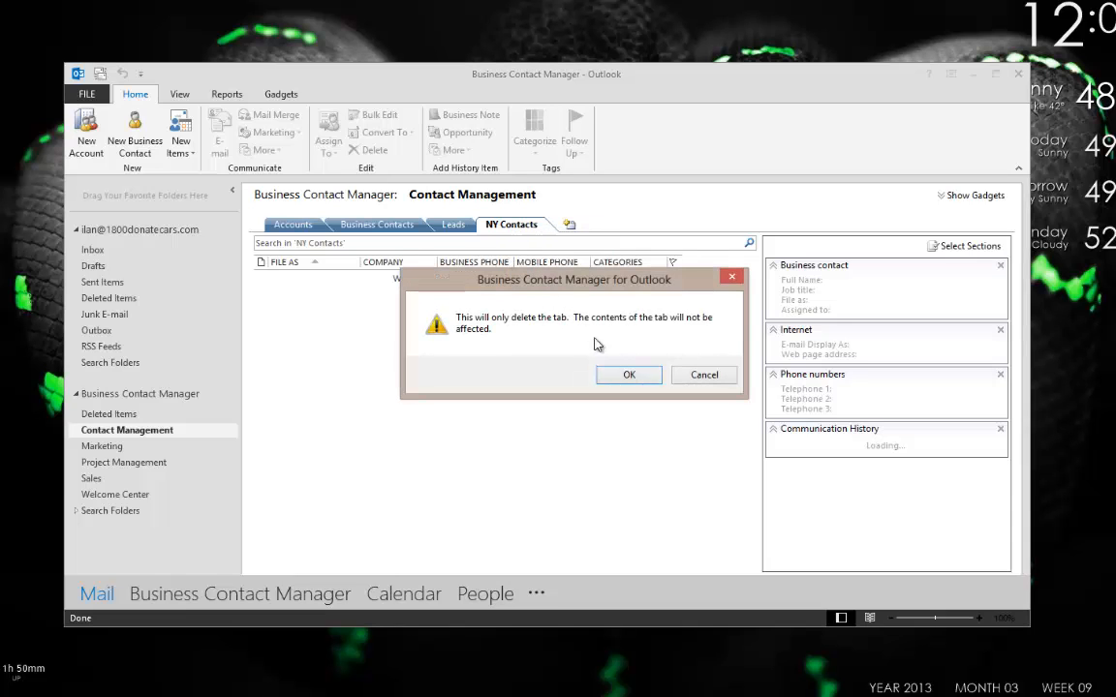
pyautogui.click(619, 375)
pyautogui.click(393, 225)
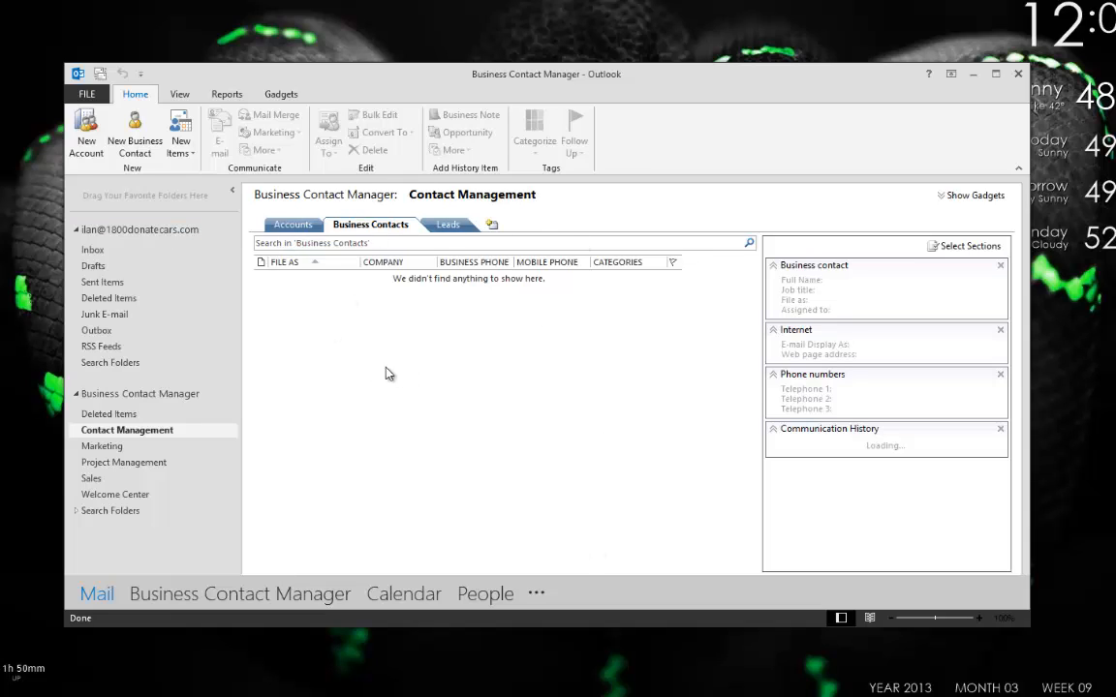
# Start a new business contact from the list and switch its form to Form Layout.
pyautogui.rightClick(405, 333)
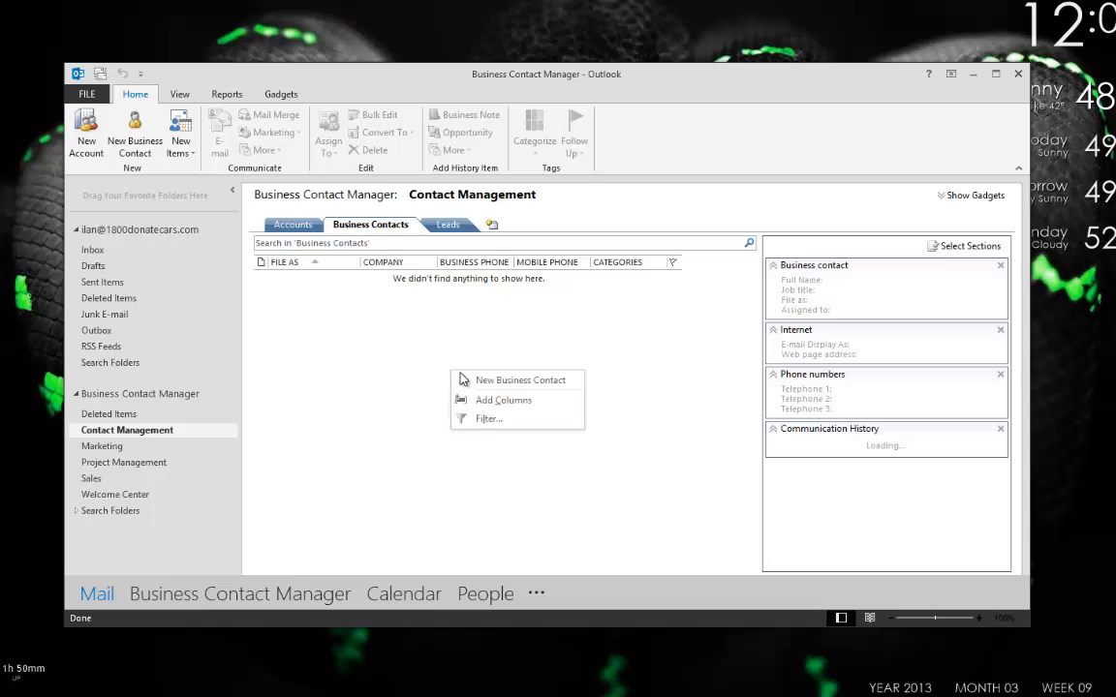
pyautogui.click(435, 343)
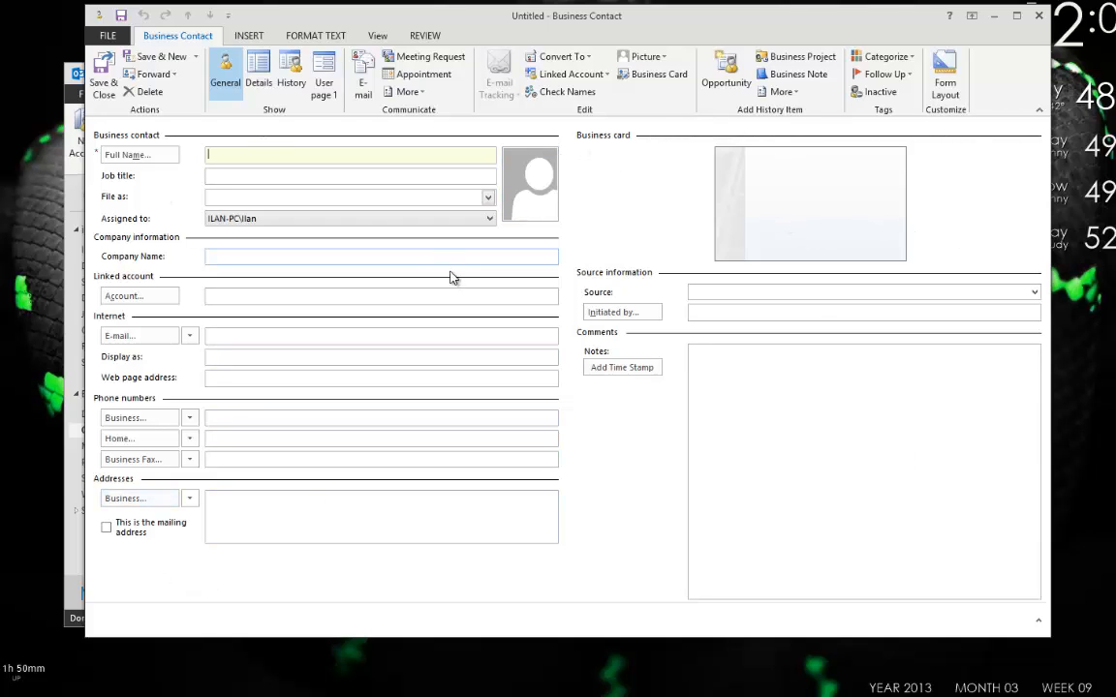
pyautogui.click(945, 83)
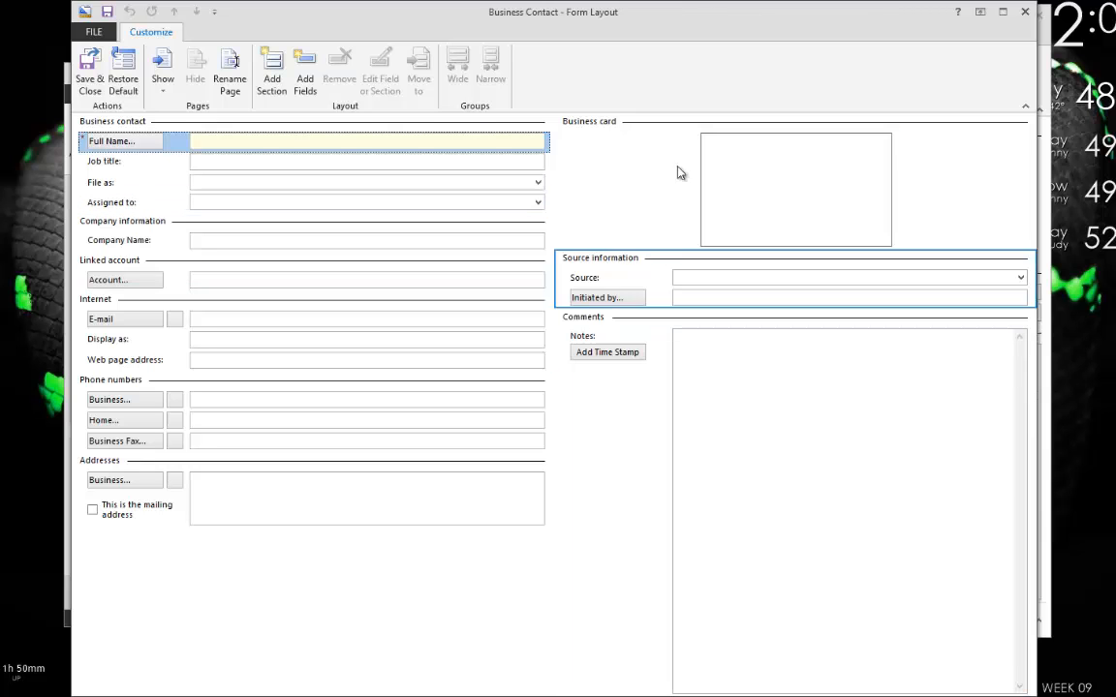
# Remove the business card, make Comments full-width at the bottom, and relocate Source, Phone numbers and Internet.
pyautogui.click(585, 132)
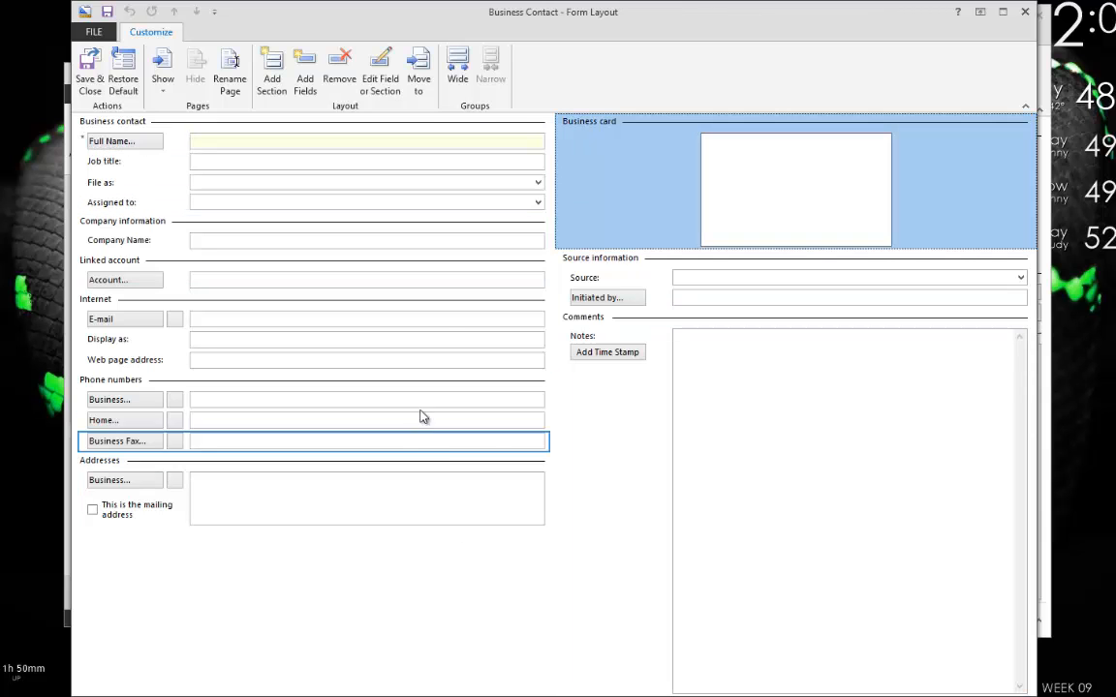
pyautogui.press('Delete')
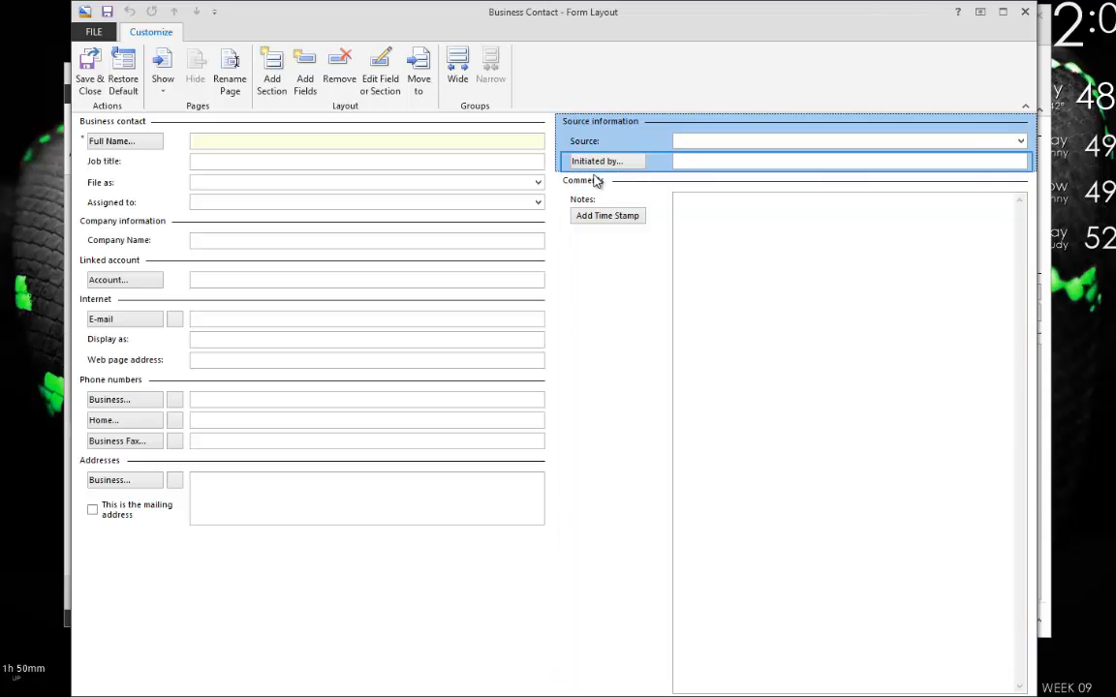
pyautogui.moveTo(583, 311); pyautogui.dragTo(264, 570)
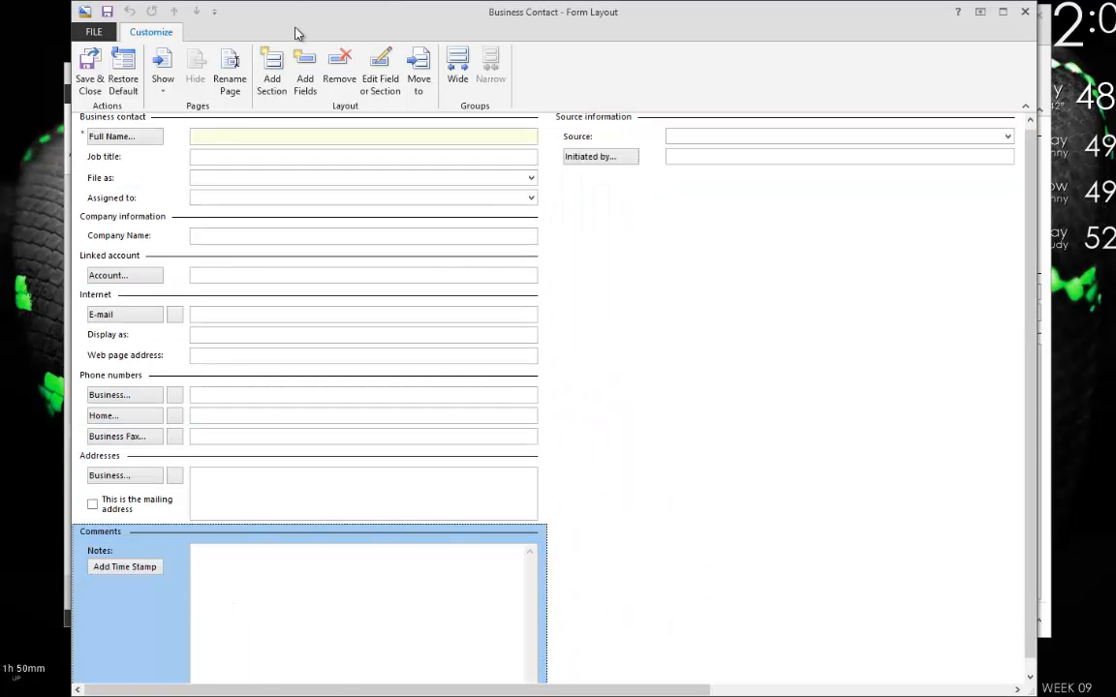
pyautogui.click(459, 83)
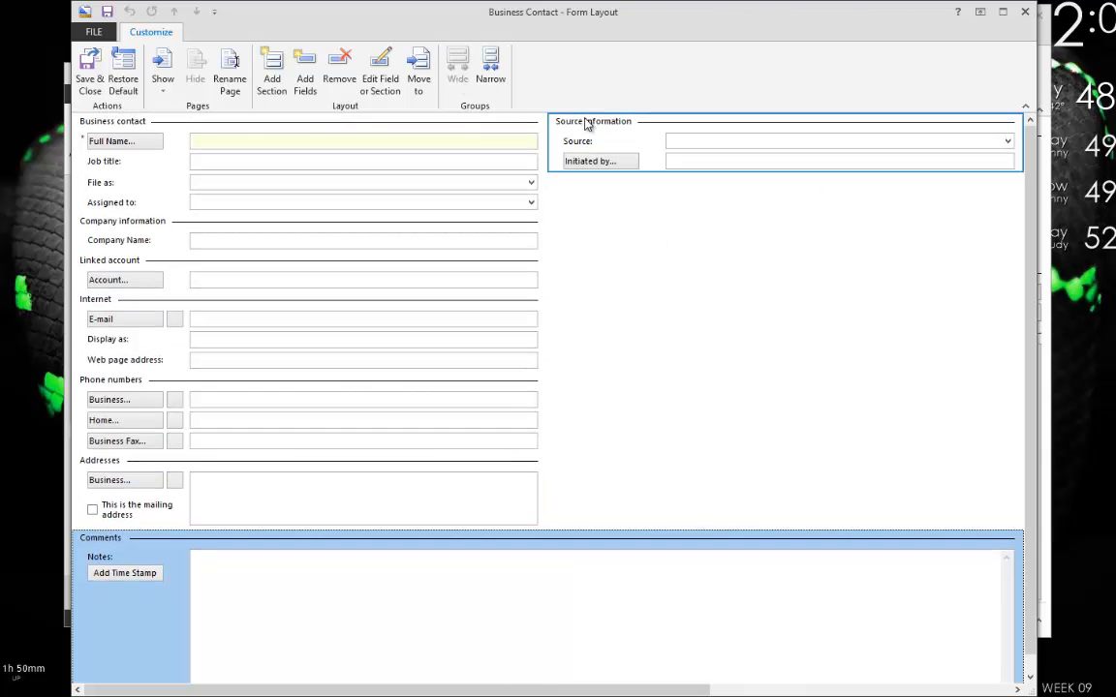
pyautogui.moveTo(586, 124)
pyautogui.mouseDown()
pyautogui.moveTo(270, 257)
pyautogui.moveTo(125, 300)
pyautogui.moveTo(629, 212)
pyautogui.moveTo(614, 153)
pyautogui.moveTo(597, 143)
pyautogui.mouseUp()
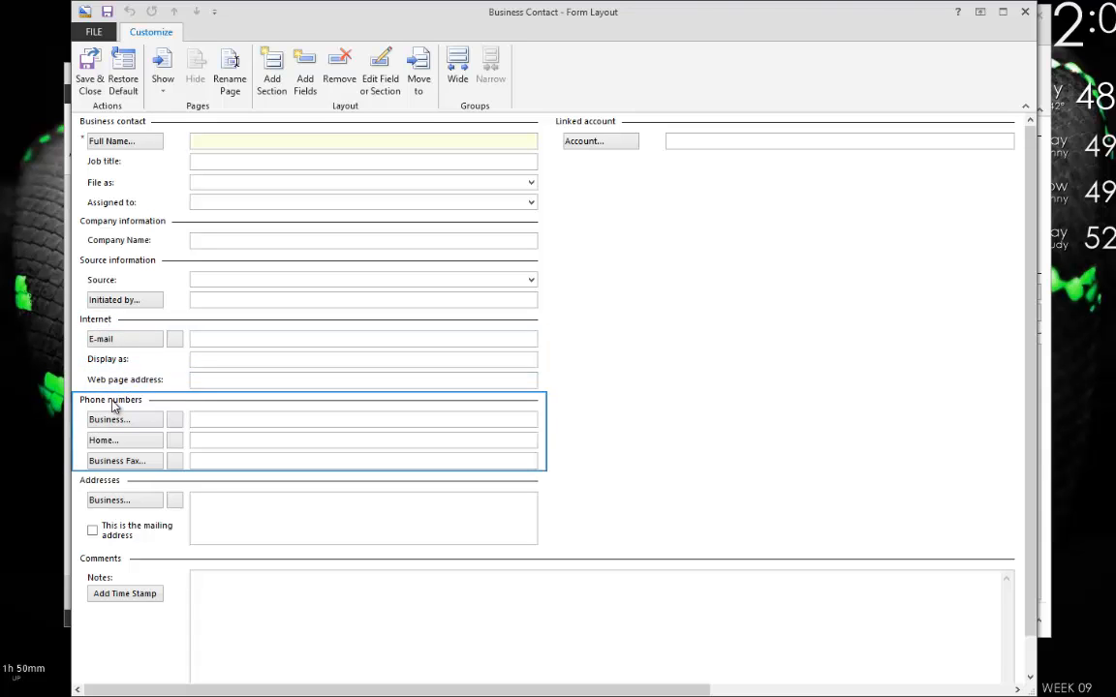
pyautogui.moveTo(112, 407); pyautogui.dragTo(625, 173)
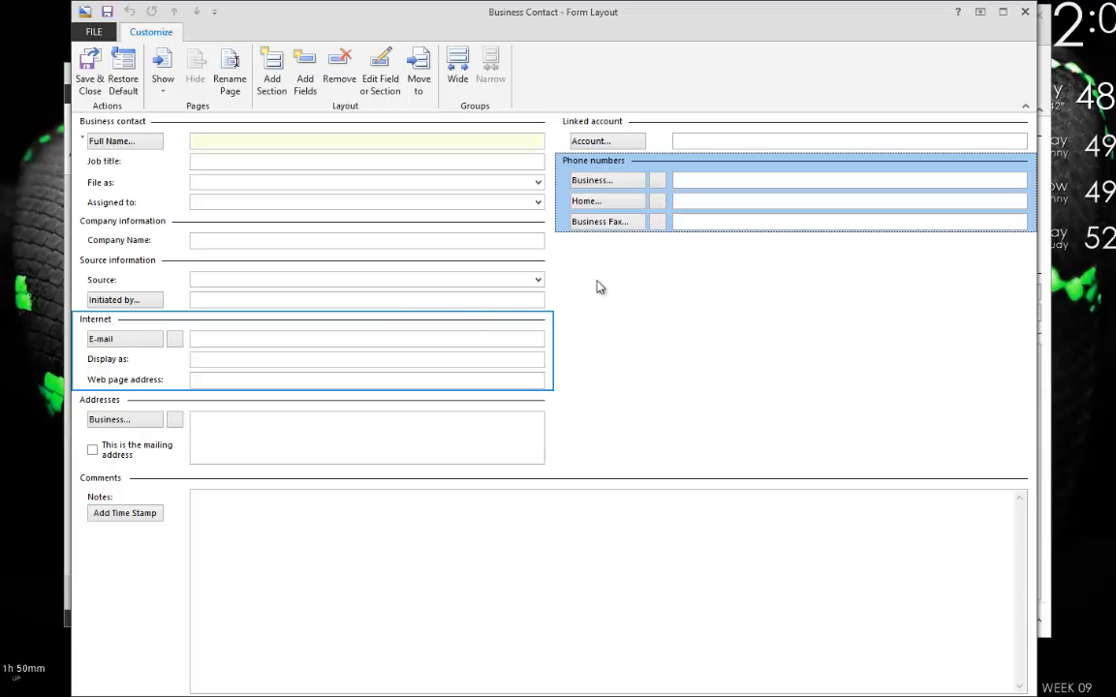
pyautogui.moveTo(599, 286); pyautogui.dragTo(741, 258)
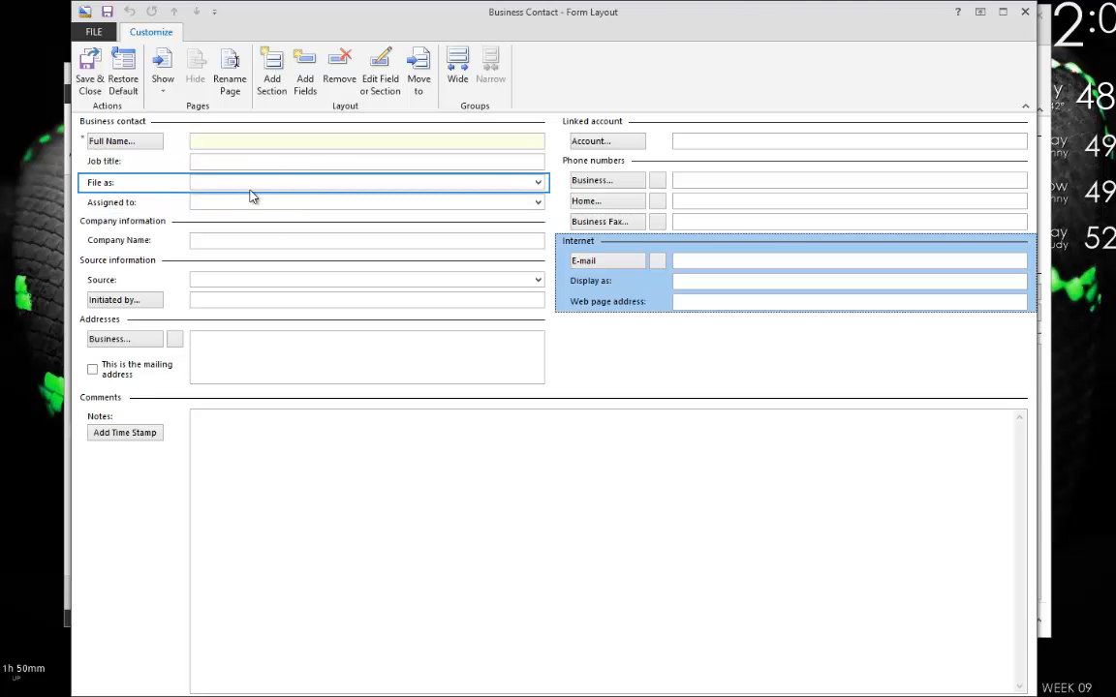
# Delete the Job title row and inspect the remaining rows and sections.
pyautogui.click(213, 167)
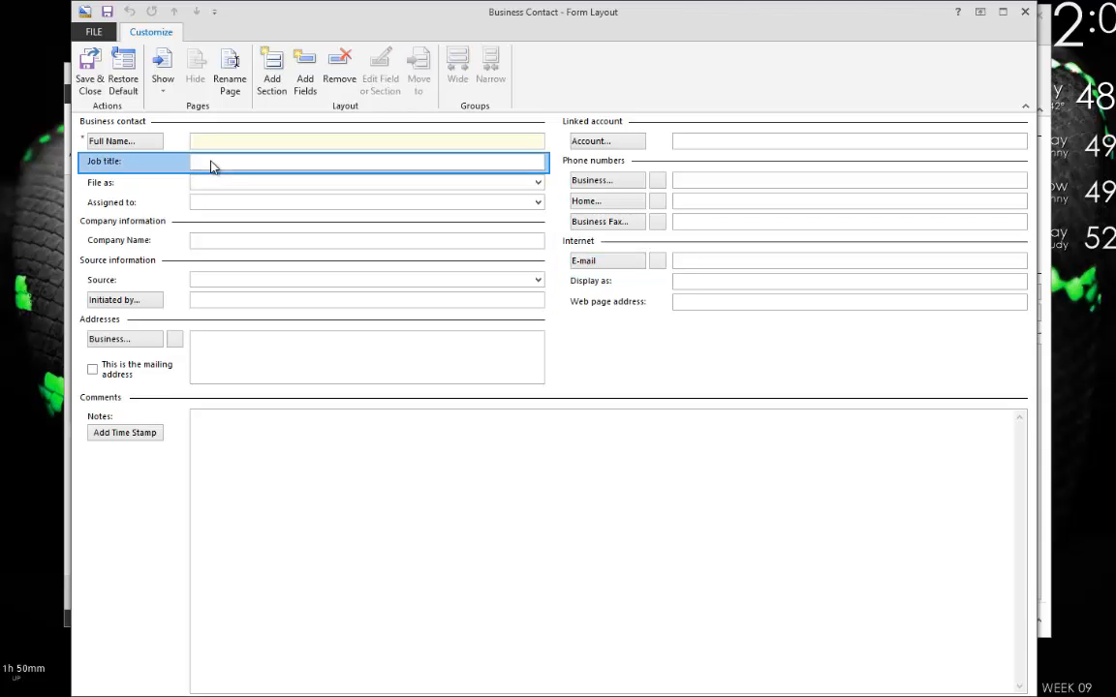
pyautogui.press('Delete')
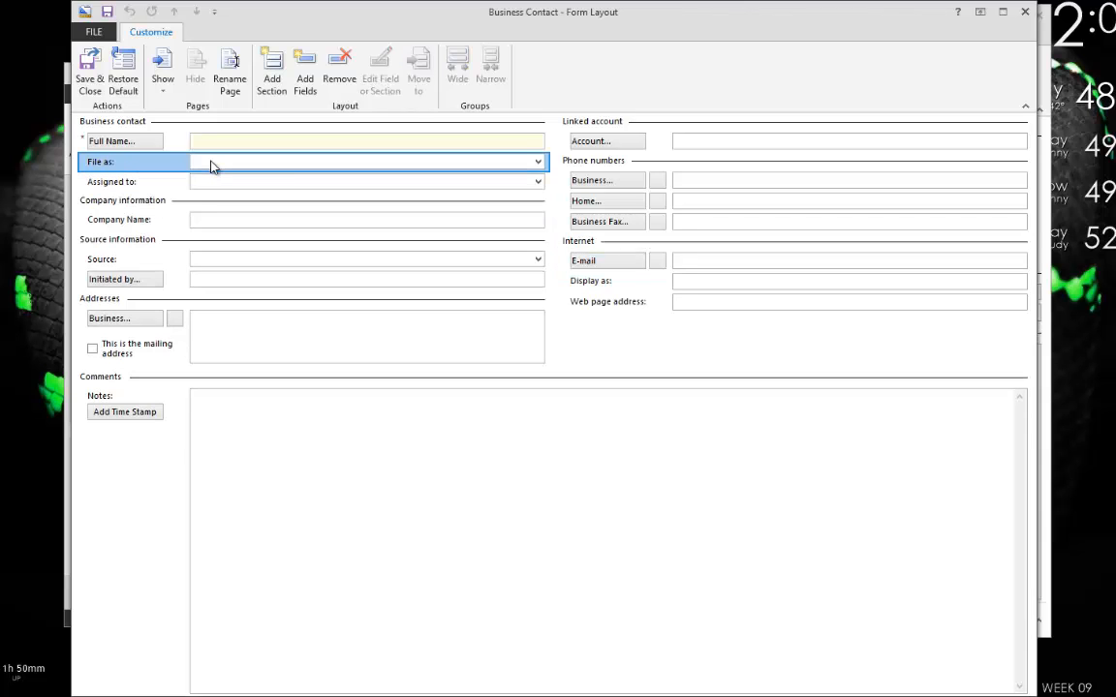
pyautogui.click(284, 181)
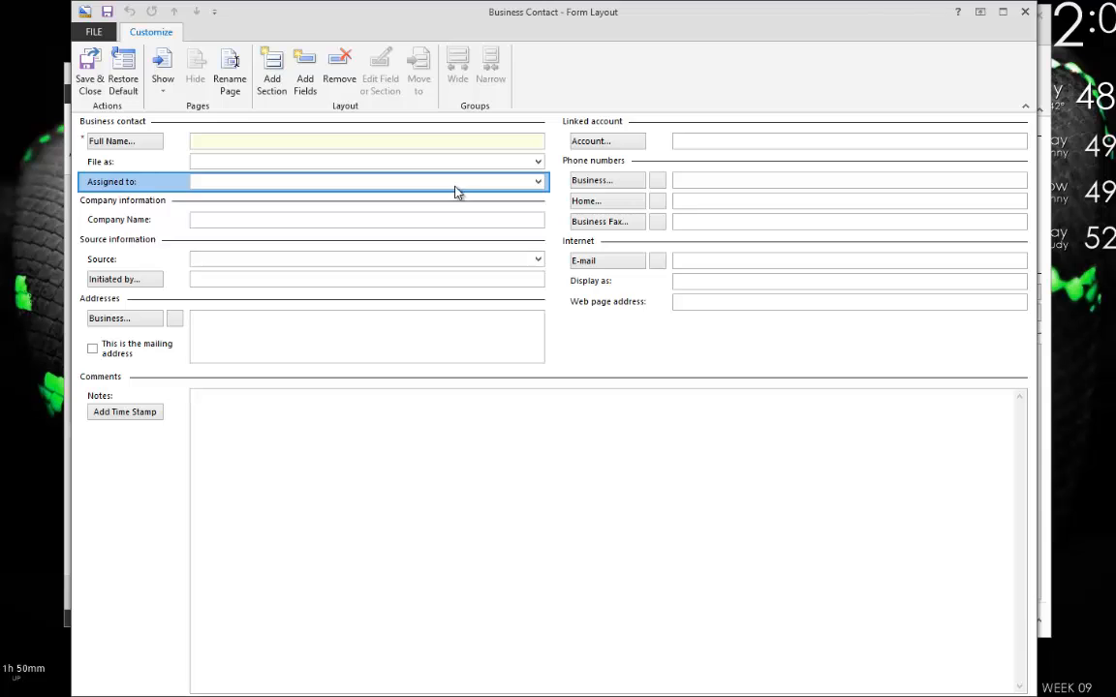
pyautogui.click(213, 221)
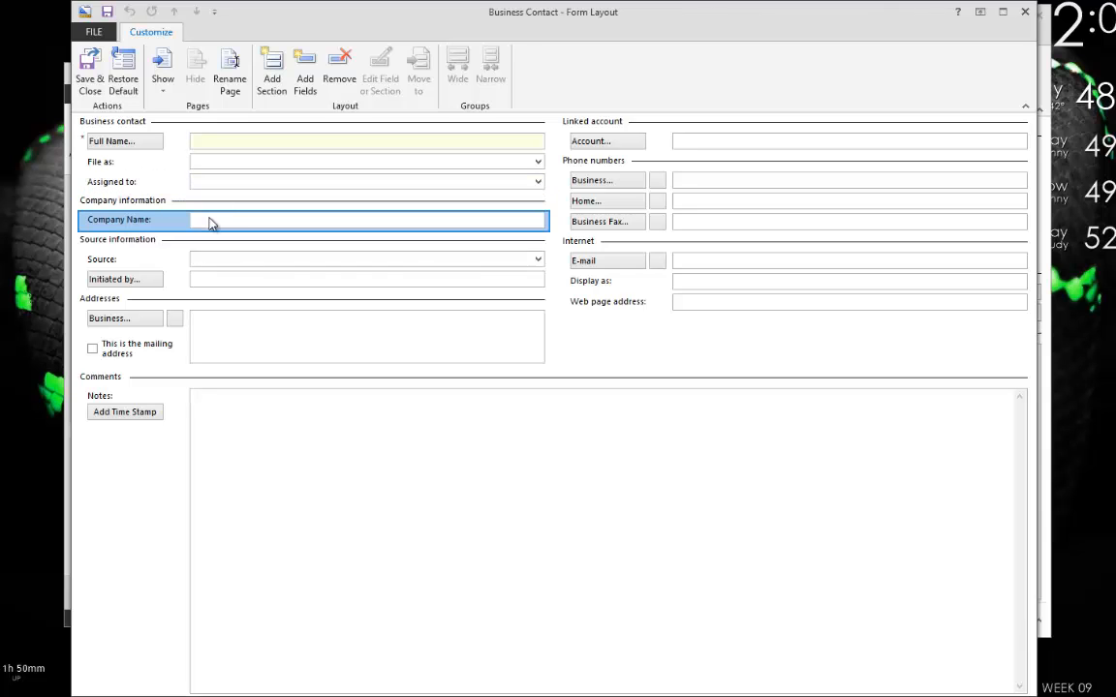
pyautogui.click(126, 239)
pyautogui.click(295, 260)
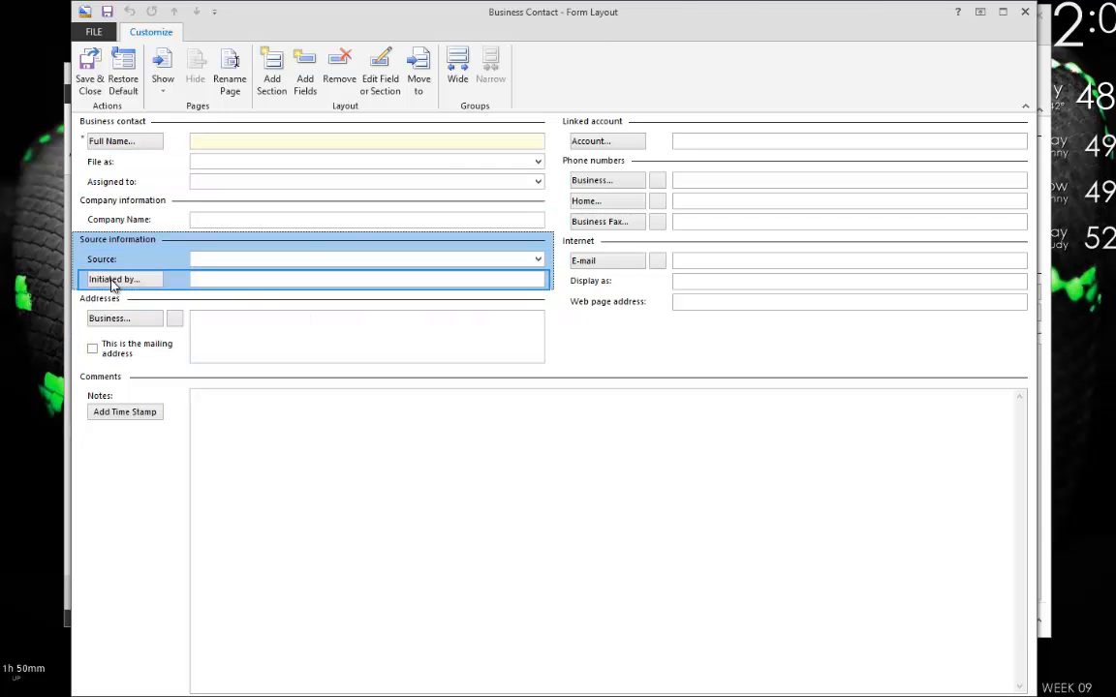
pyautogui.click(608, 143)
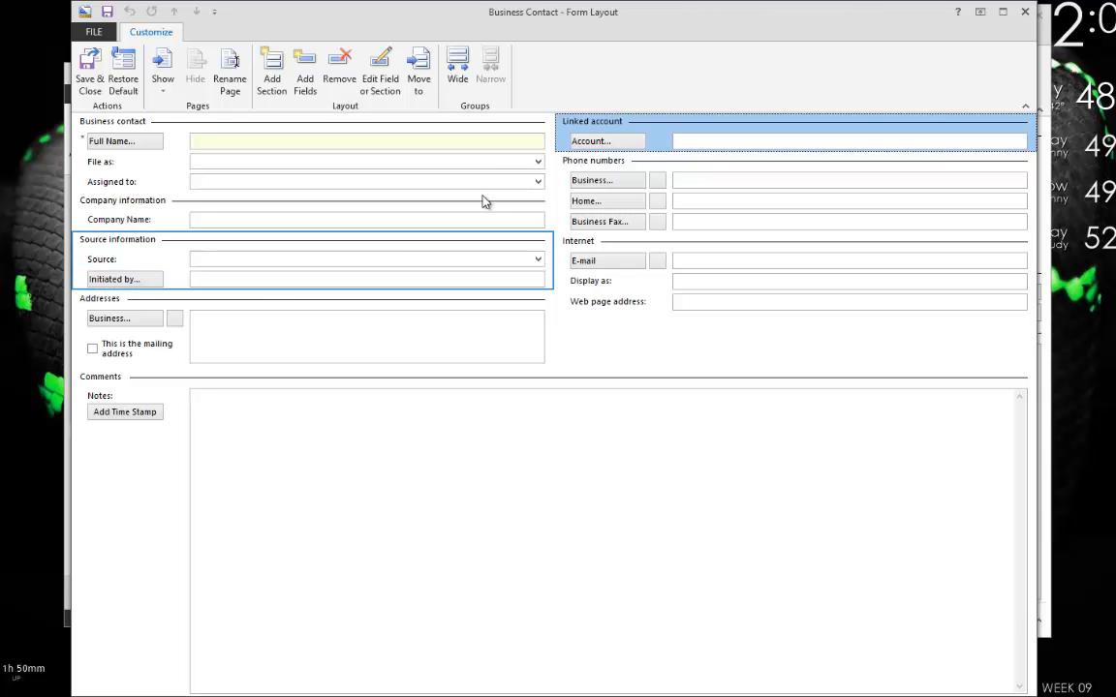
pyautogui.click(618, 141)
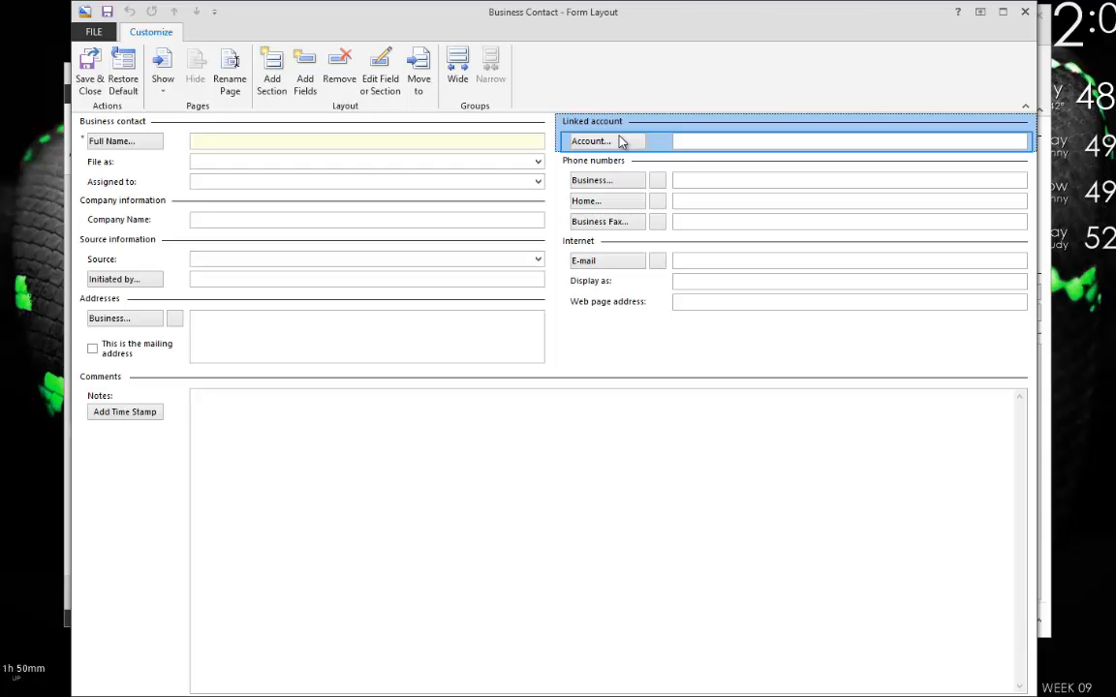
pyautogui.click(629, 172)
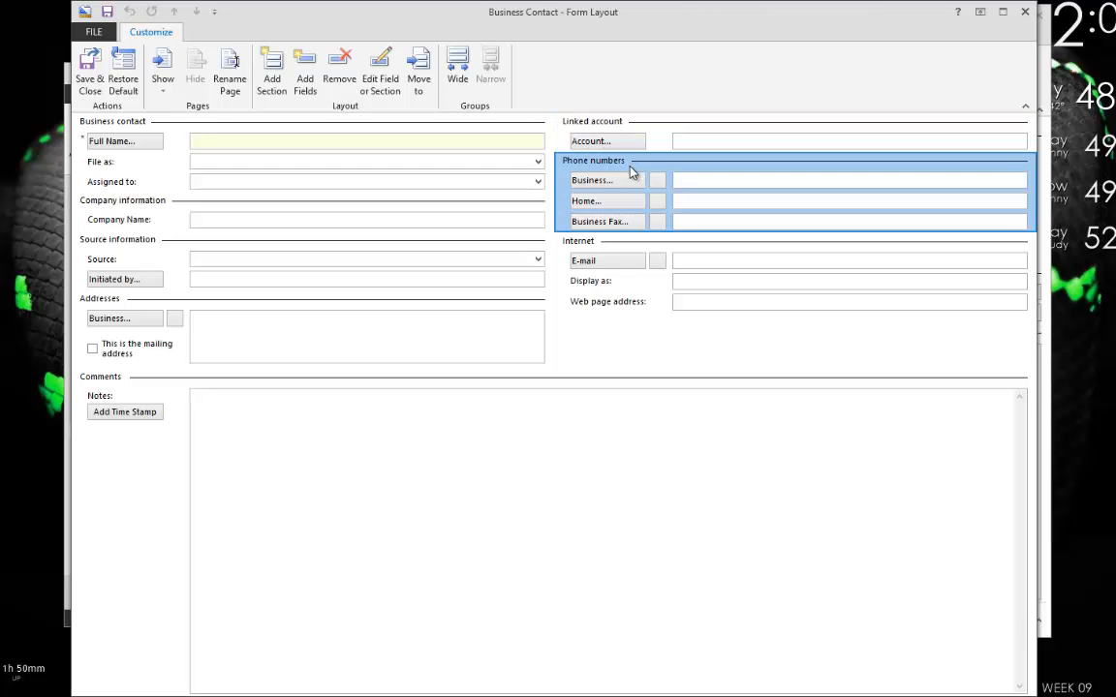
pyautogui.click(593, 244)
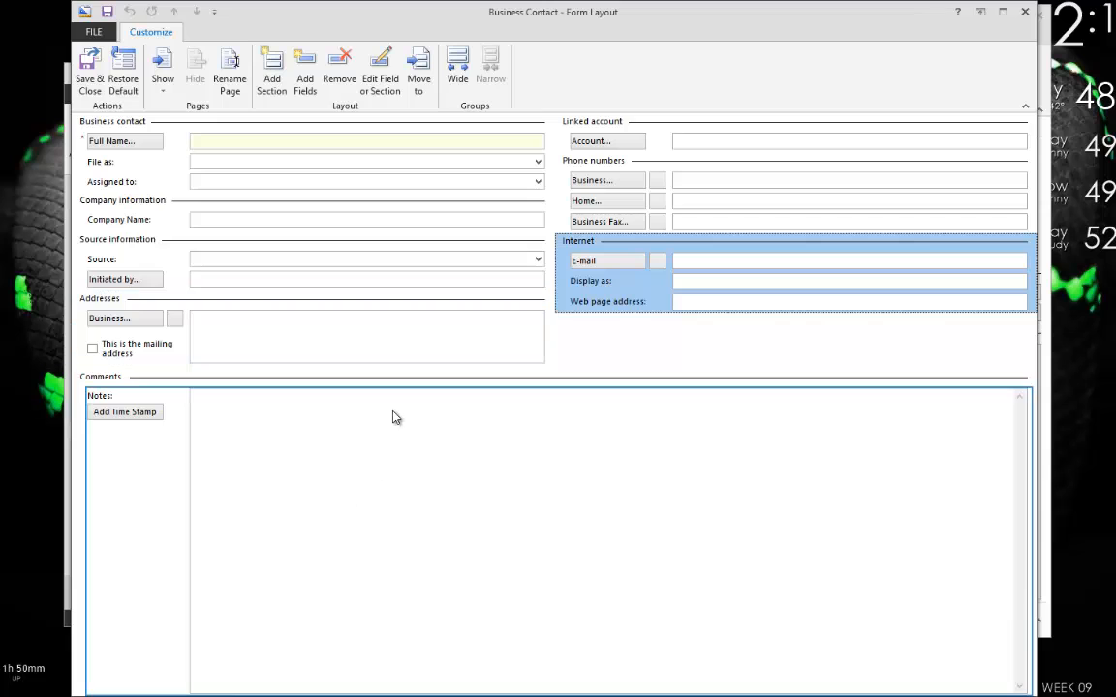
# Browse the Business Contact Manager field list, then begin creating a new custom field.
pyautogui.click(304, 87)
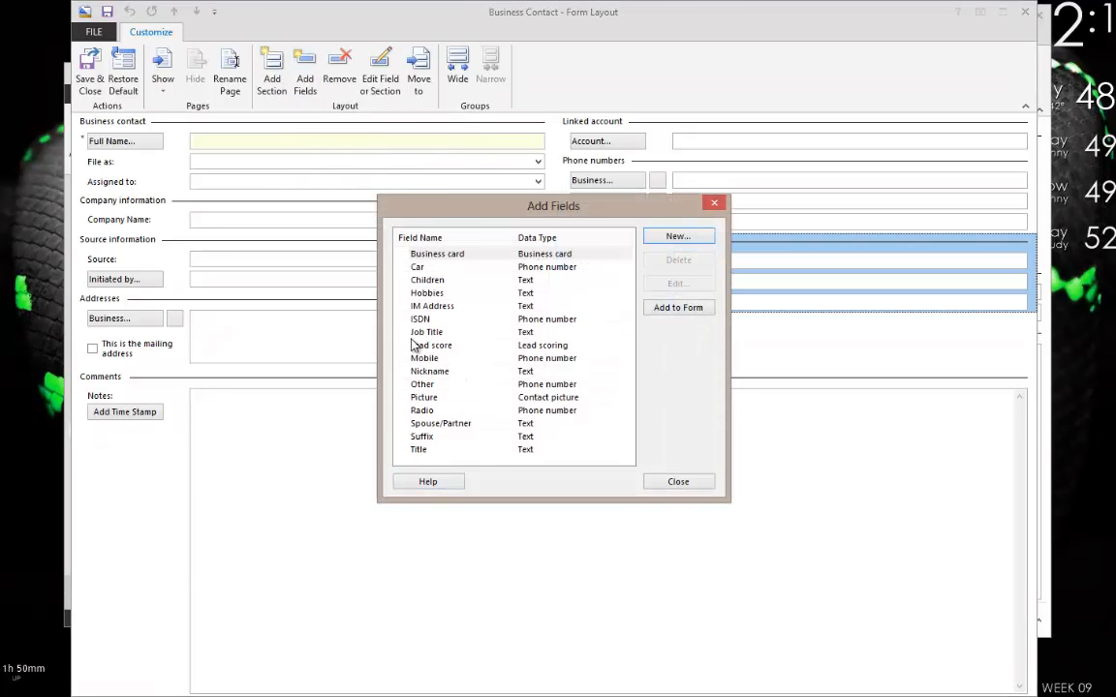
pyautogui.click(421, 450)
pyautogui.click(423, 397)
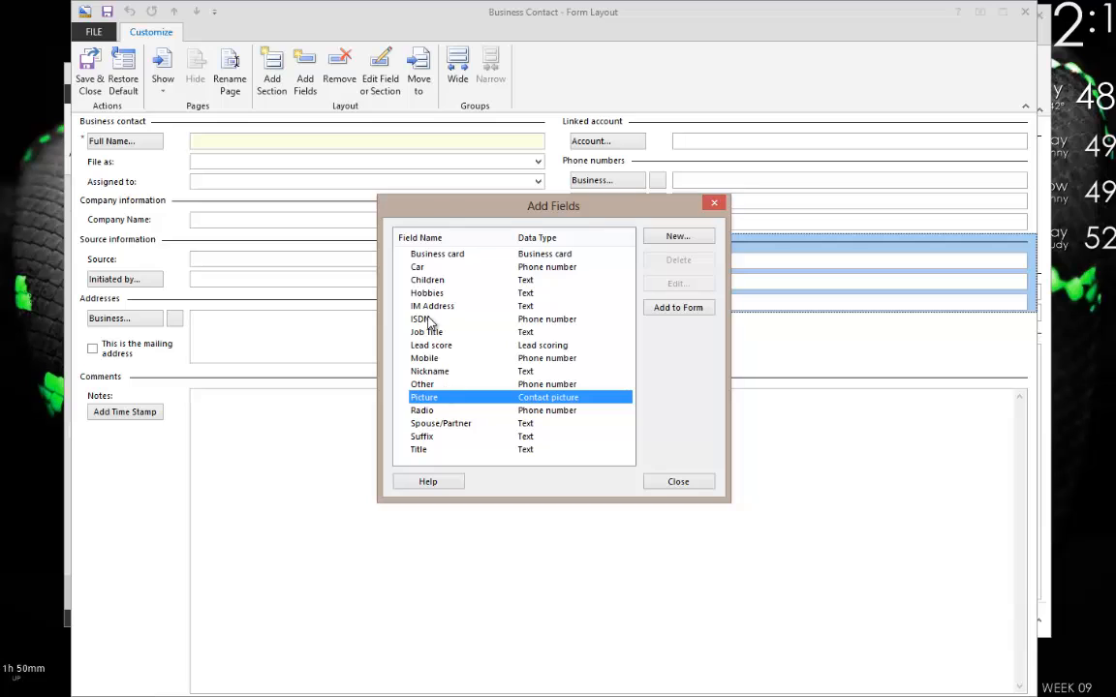
pyautogui.click(470, 436)
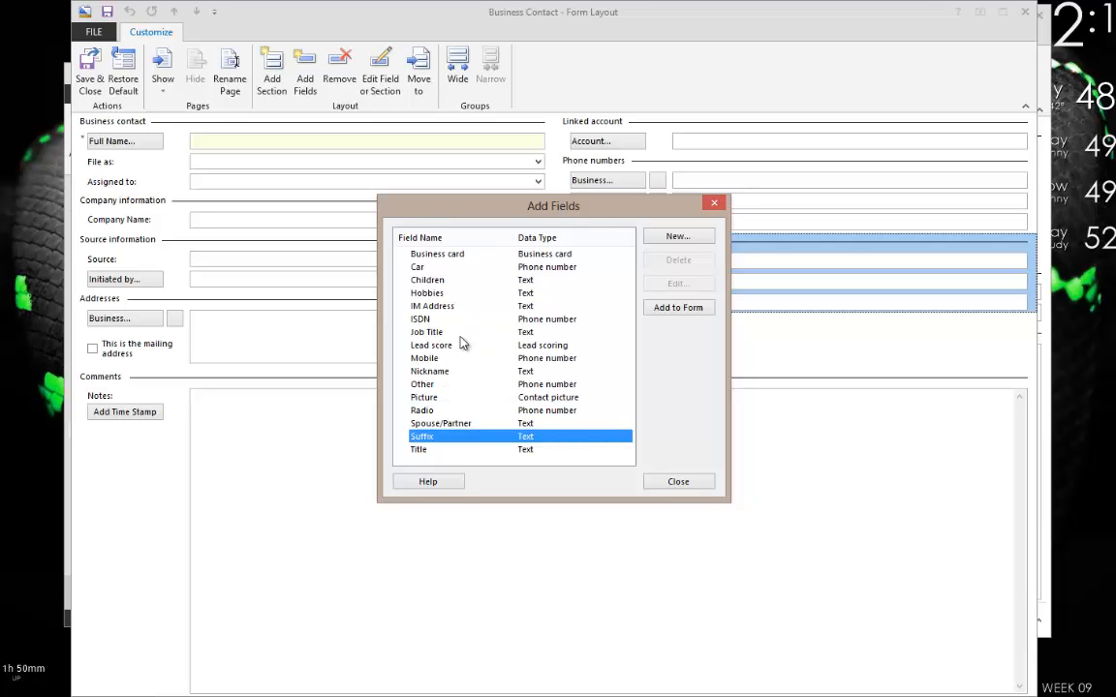
pyautogui.click(451, 255)
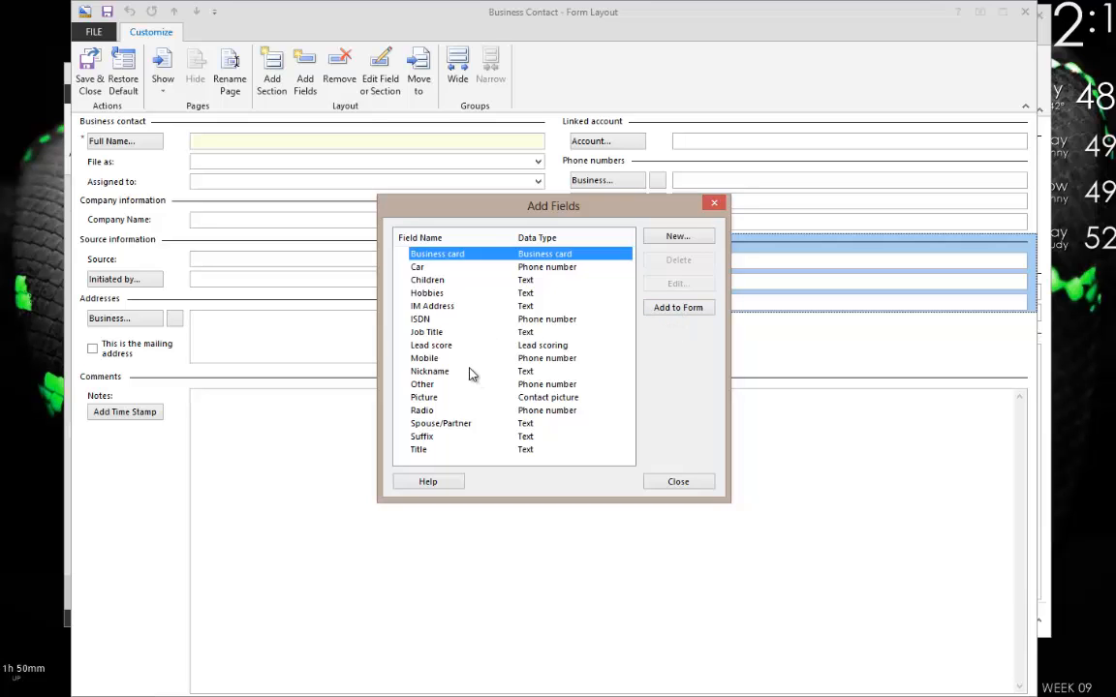
pyautogui.click(677, 237)
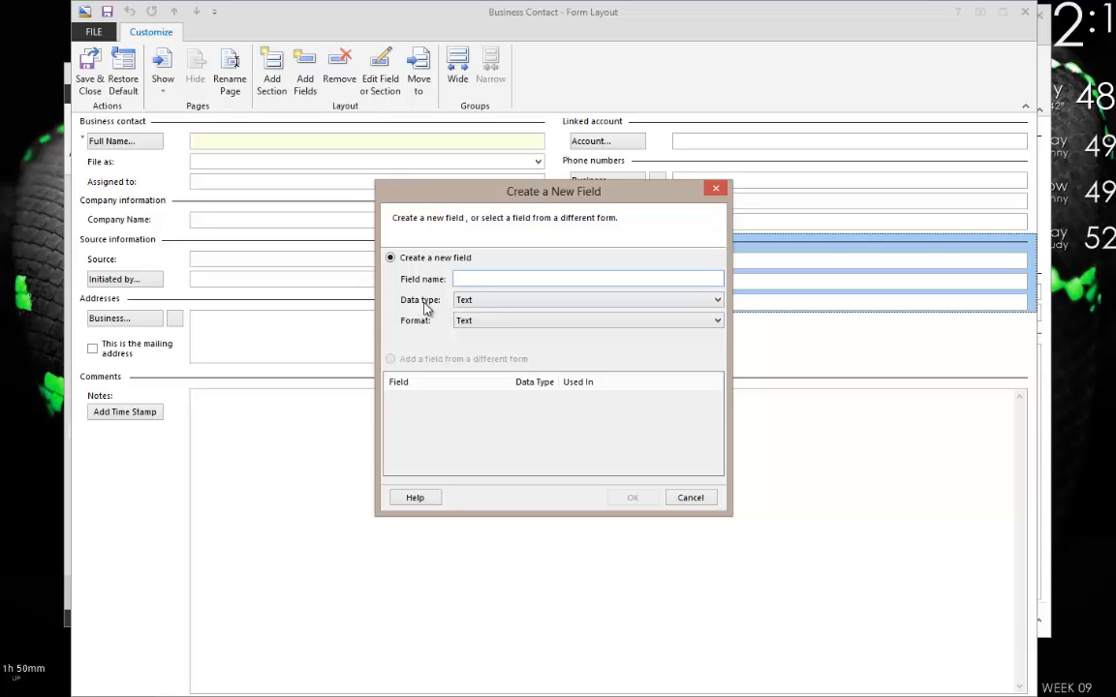
# Try the Number type, then make the new field Percent with the 2 Decimal format.
pyautogui.click(463, 301)
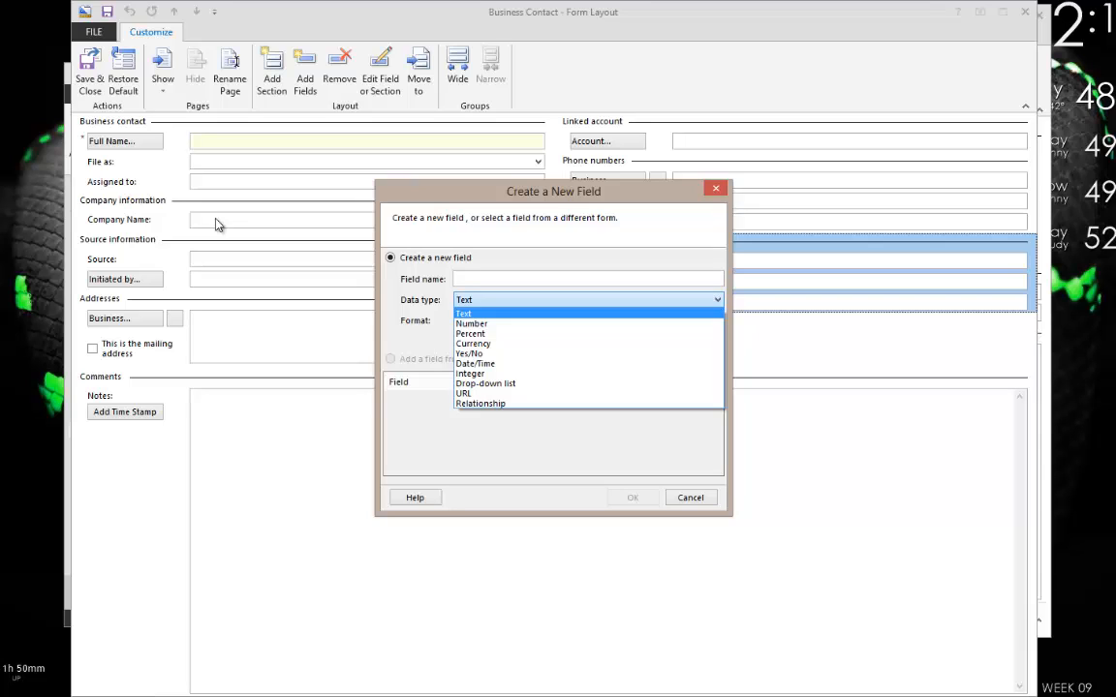
pyautogui.click(478, 327)
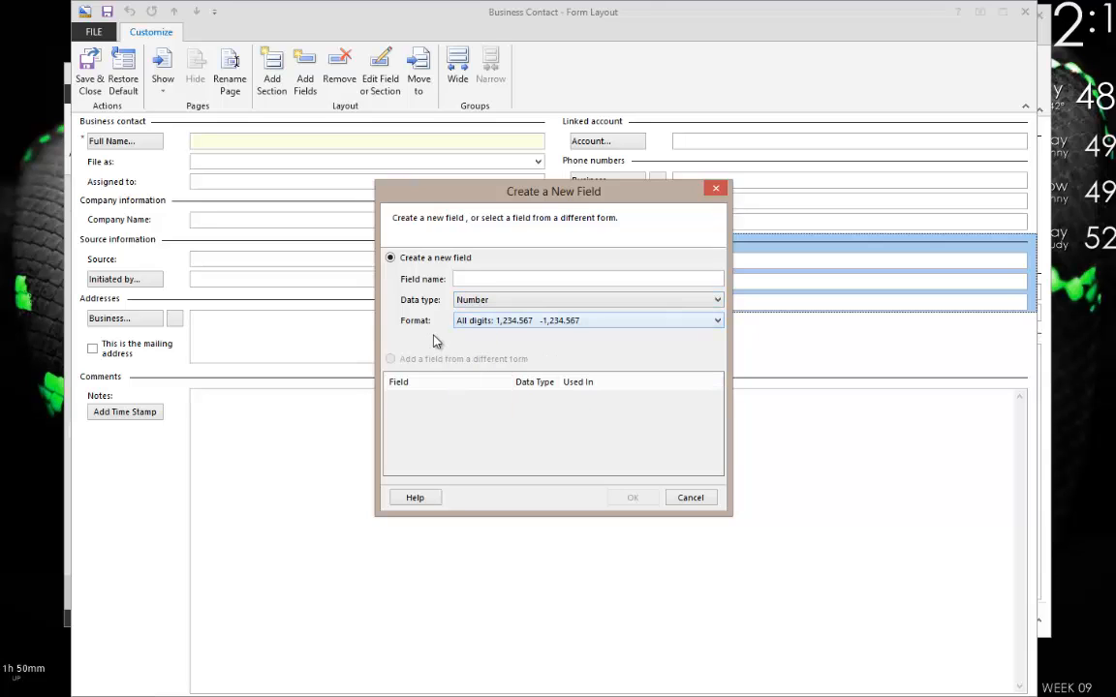
pyautogui.click(510, 322)
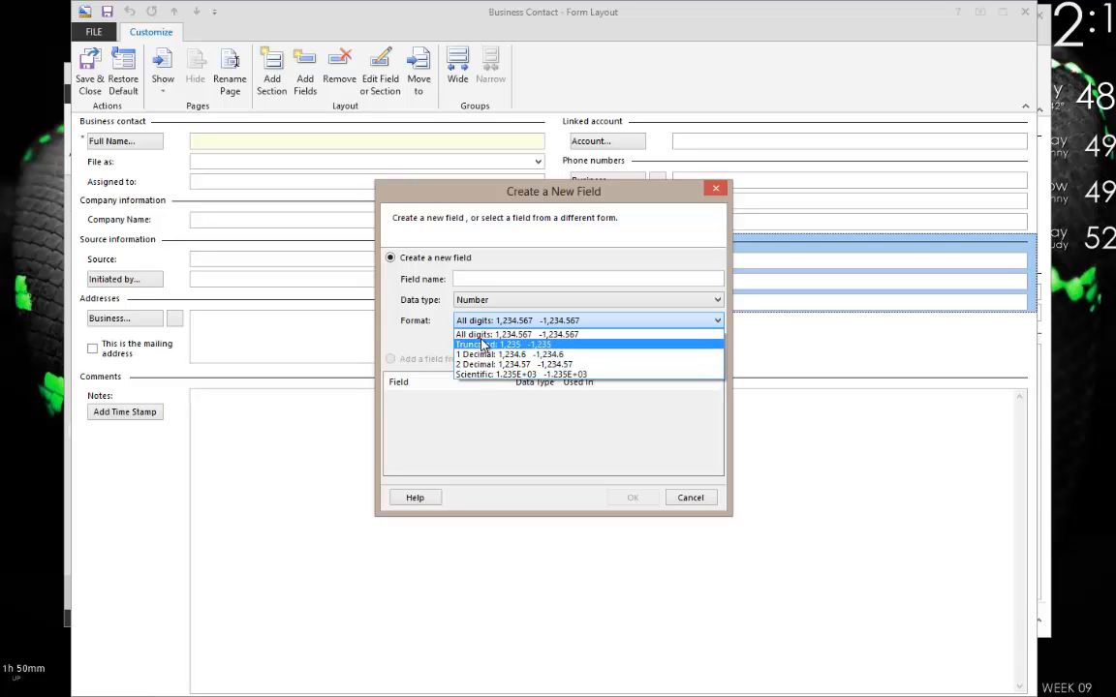
pyautogui.click(481, 303)
pyautogui.click(482, 303)
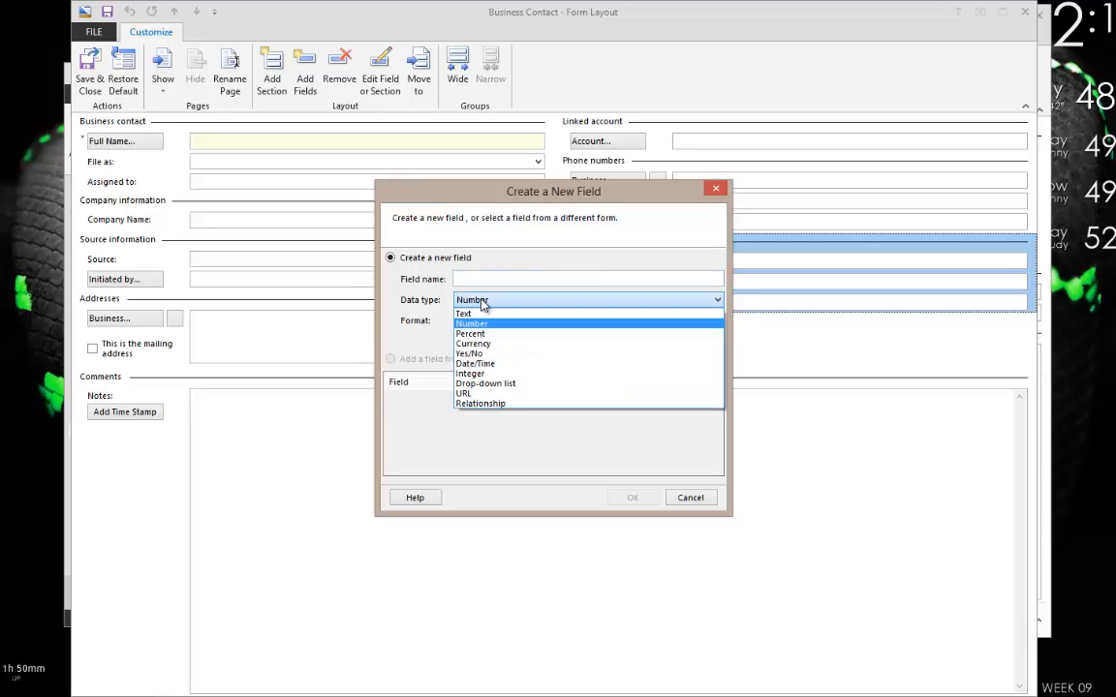
pyautogui.click(495, 337)
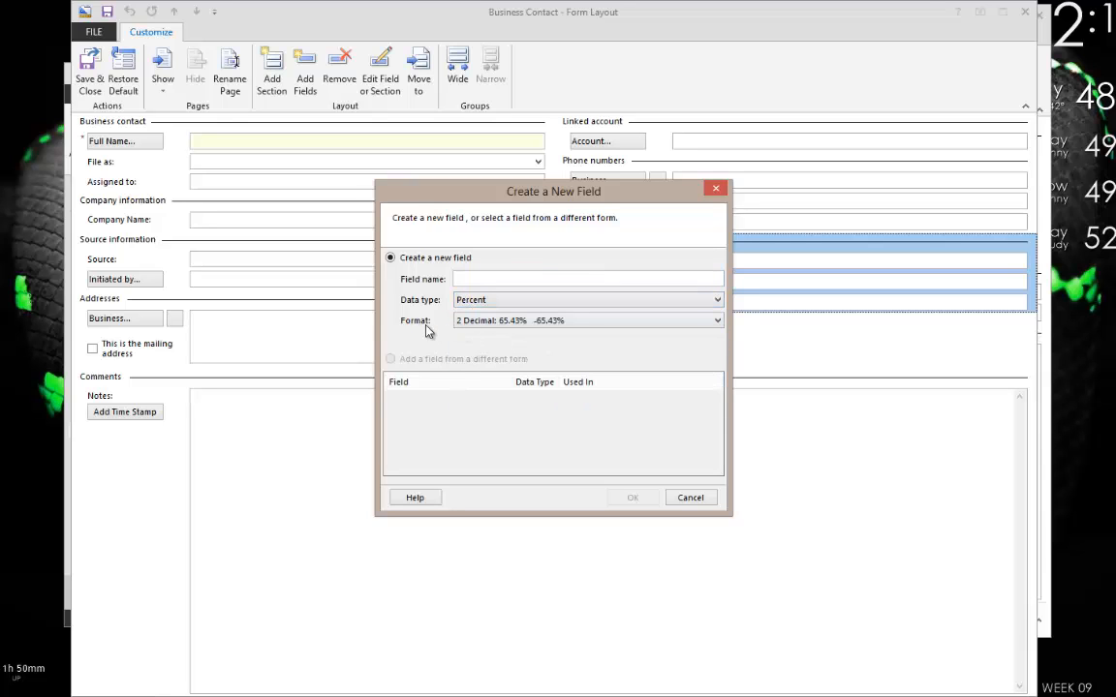
pyautogui.click(489, 321)
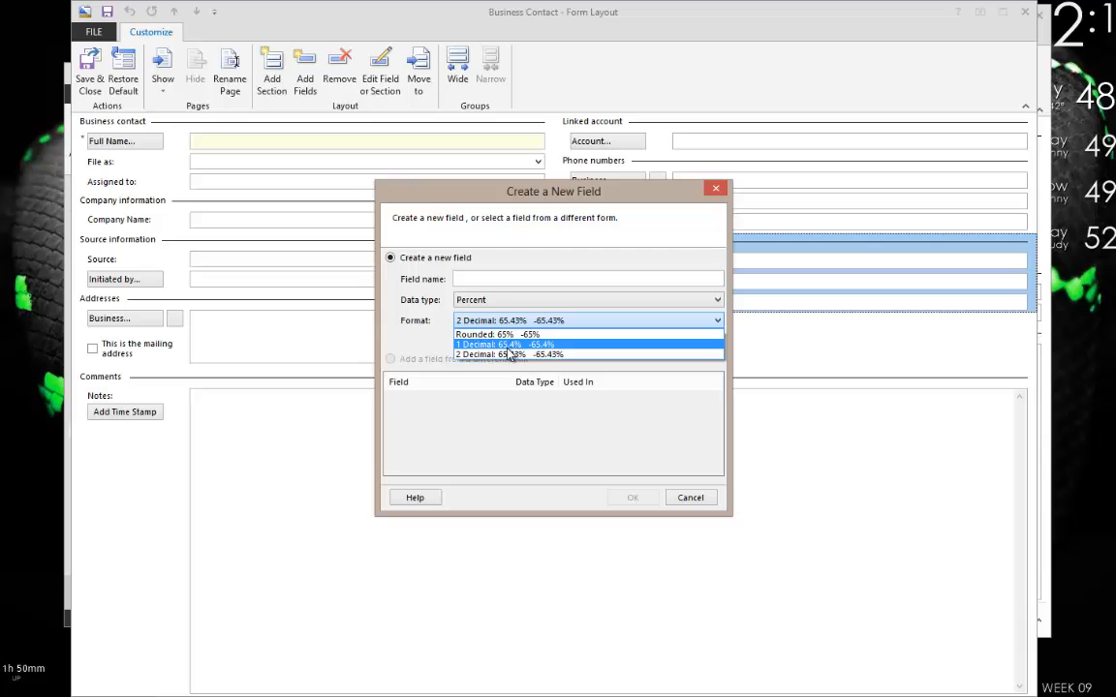
# Keep the 2 Decimal percent format, then try Currency with $12,346 and $12,345.60 formats.
pyautogui.click(486, 317)
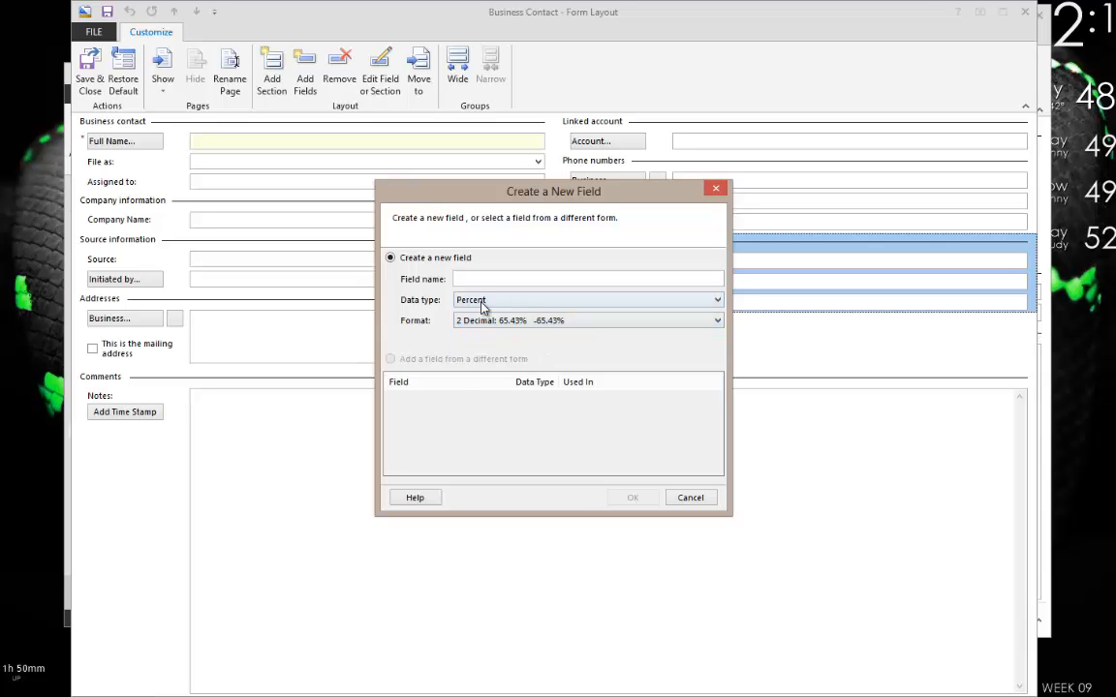
pyautogui.click(483, 303)
pyautogui.click(476, 341)
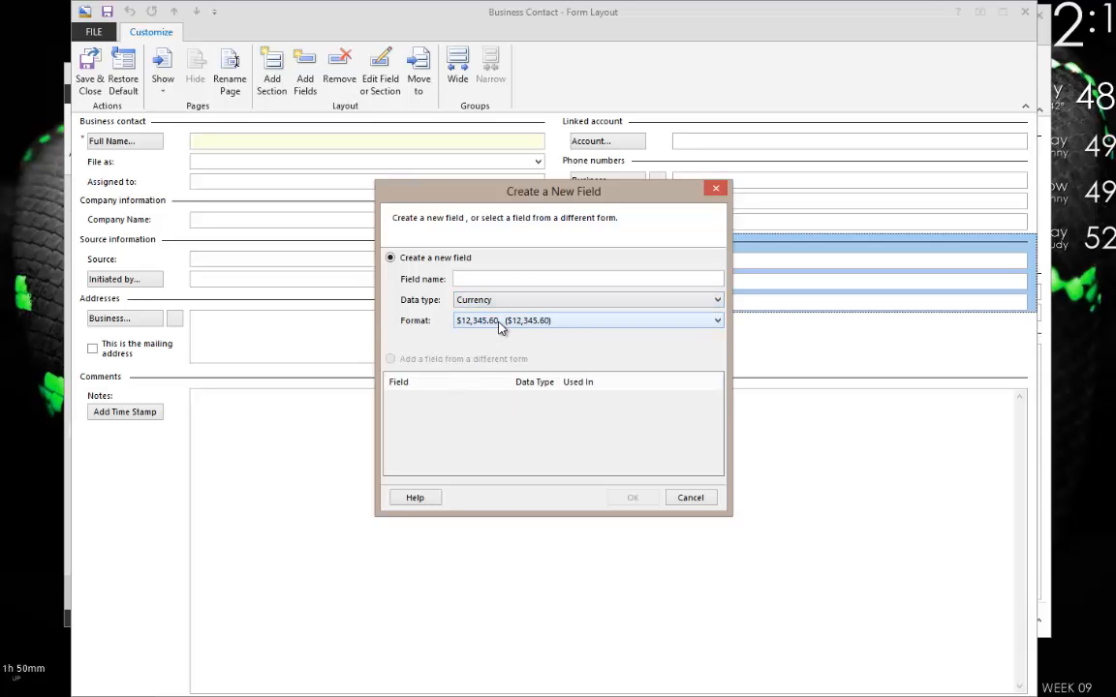
pyautogui.click(500, 327)
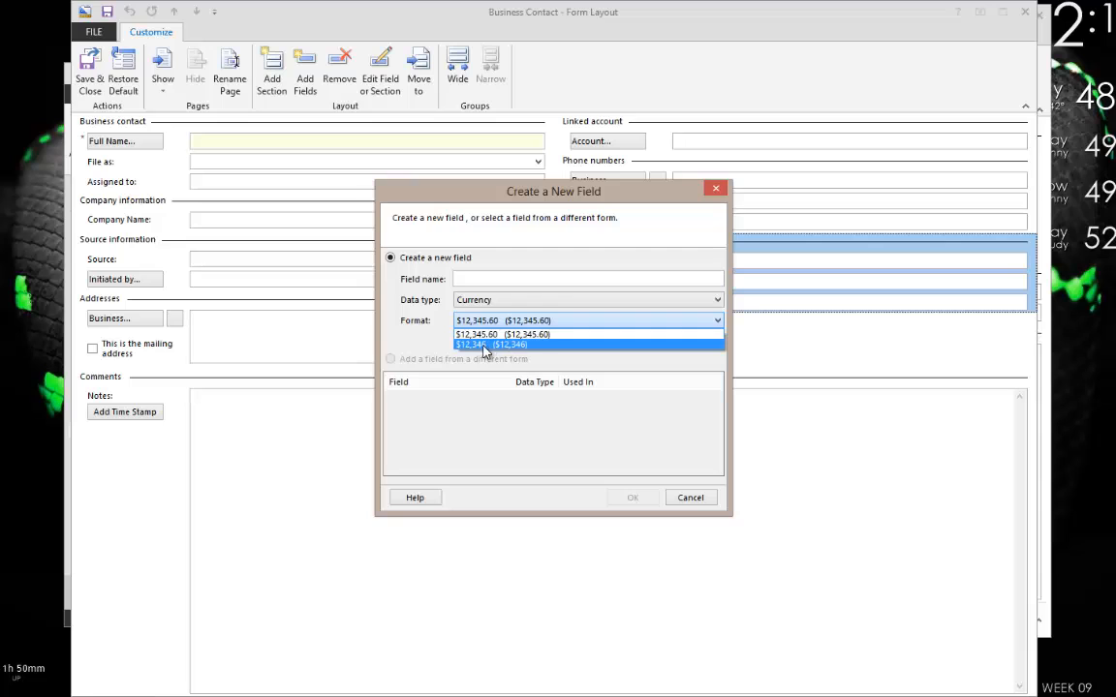
pyautogui.click(496, 346)
pyautogui.click(492, 324)
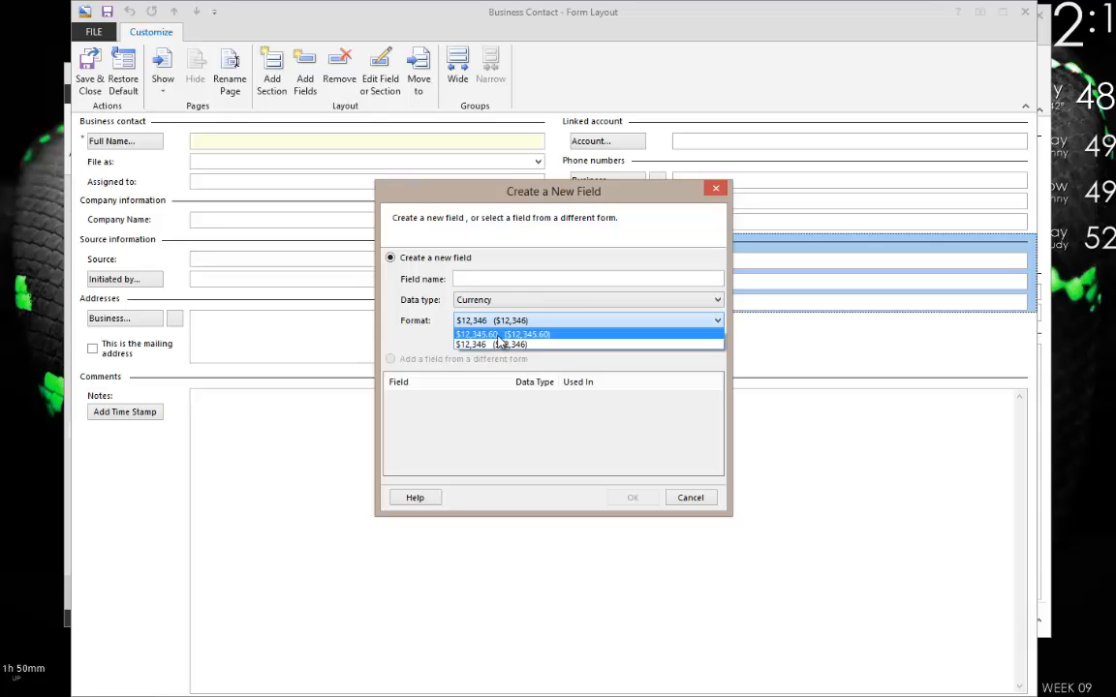
pyautogui.click(539, 337)
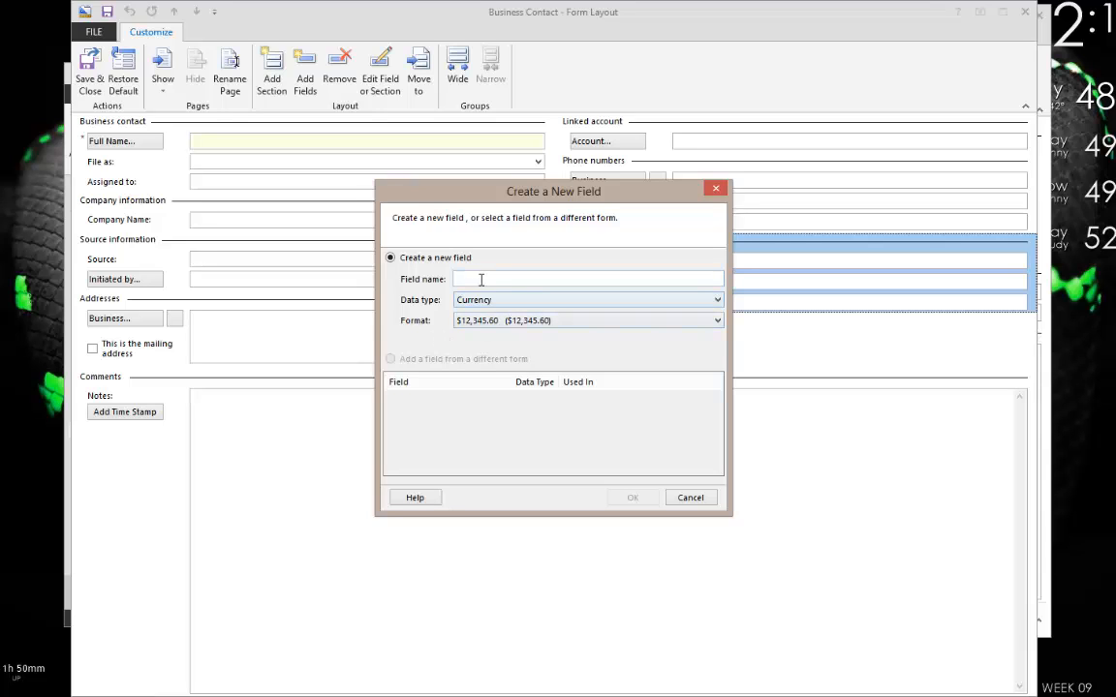
# Make the field Yes/No, try the Yes/No and Icon formats, and settle on True/False.
pyautogui.click(490, 300)
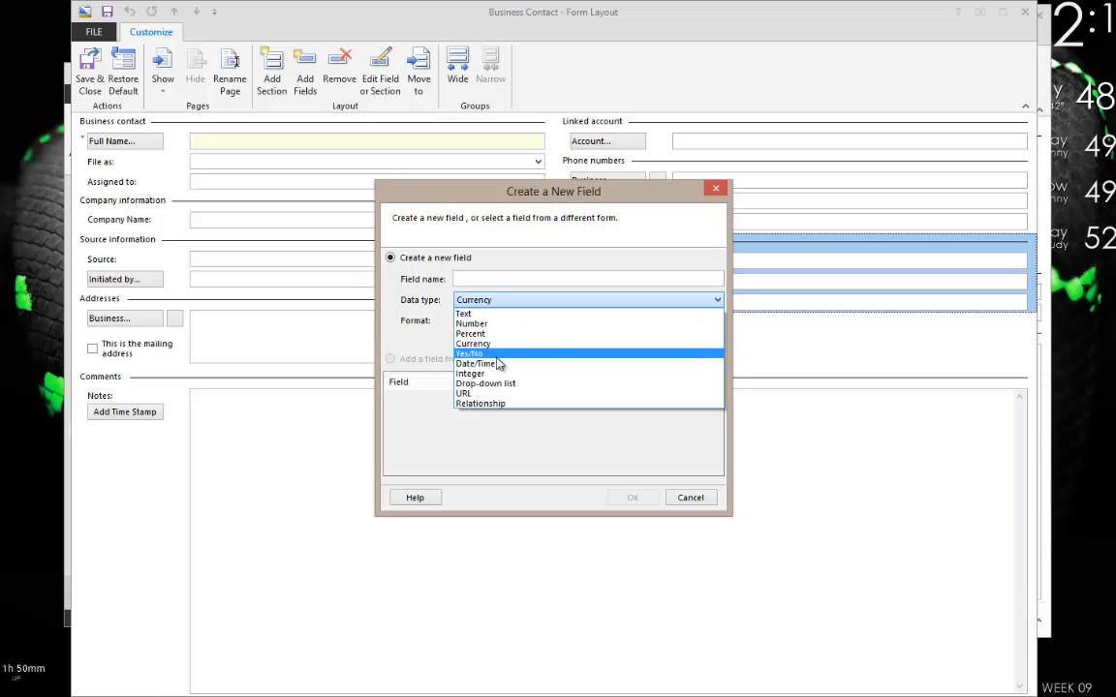
pyautogui.click(496, 356)
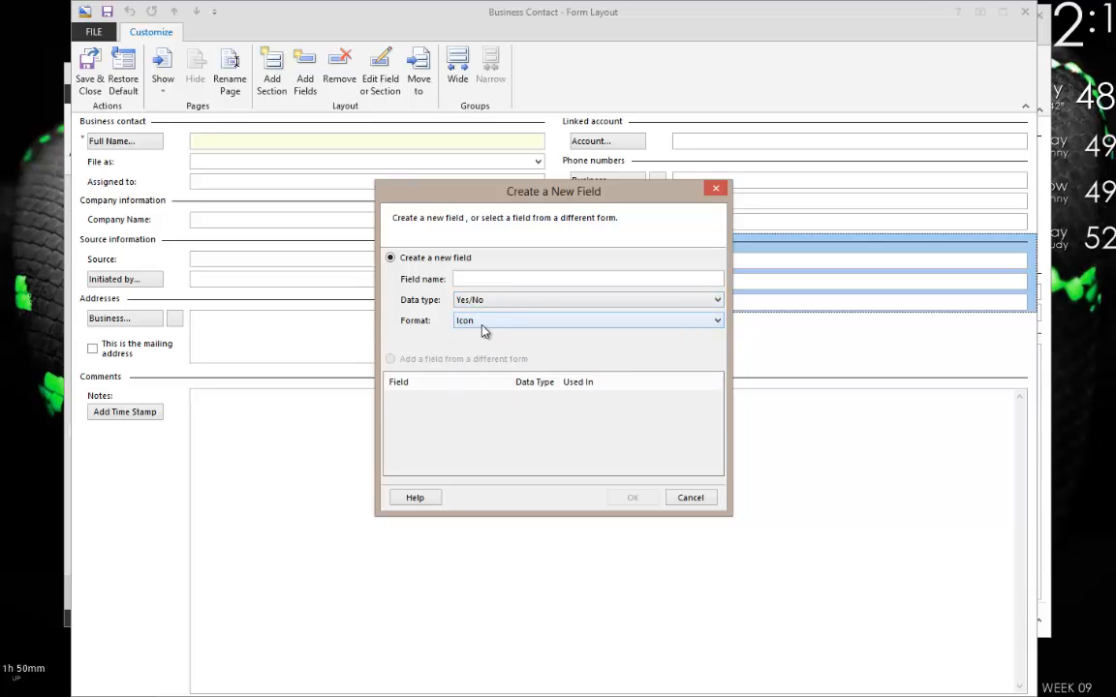
pyautogui.click(482, 323)
pyautogui.click(478, 336)
pyautogui.click(479, 323)
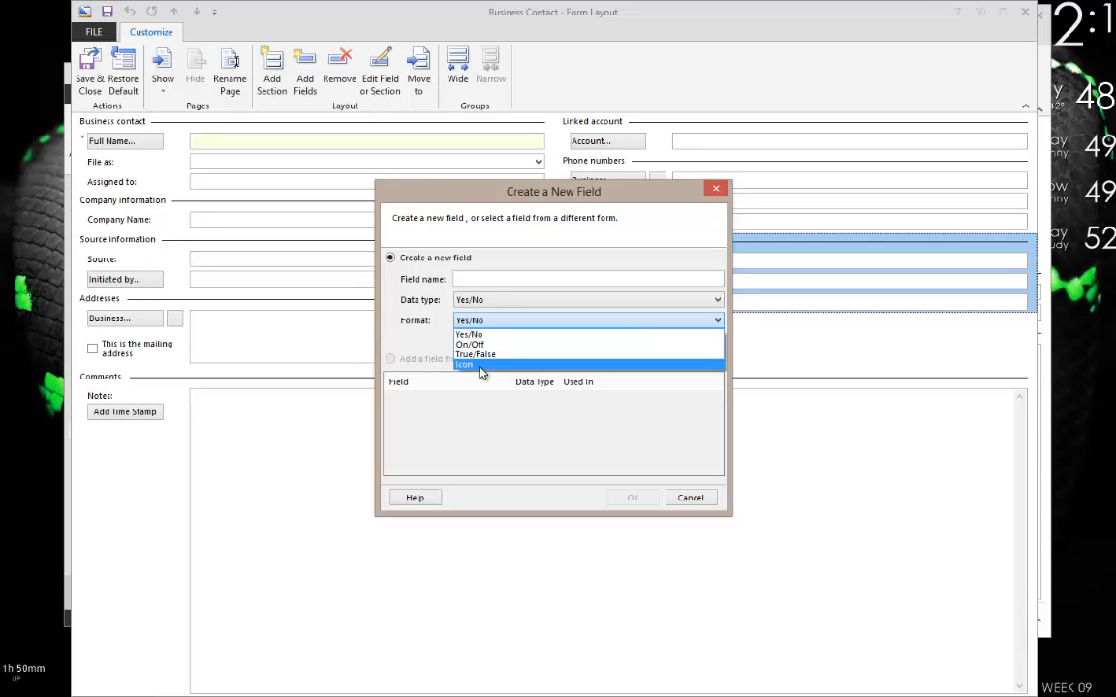
pyautogui.click(476, 364)
pyautogui.click(476, 323)
pyautogui.click(479, 346)
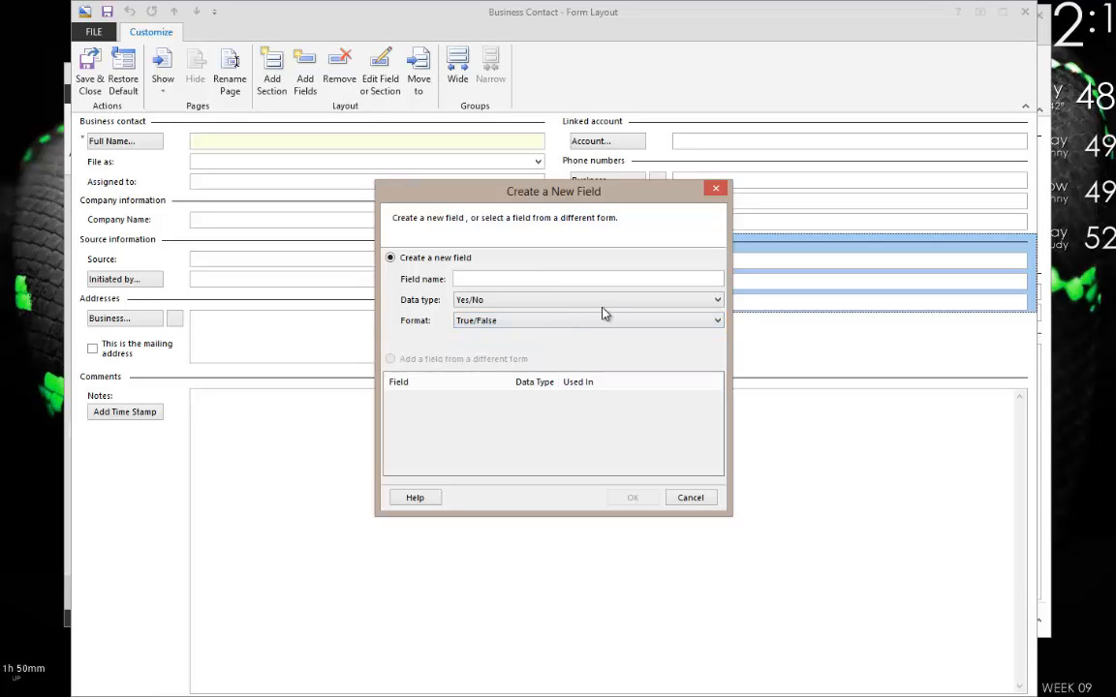
pyautogui.click(461, 301)
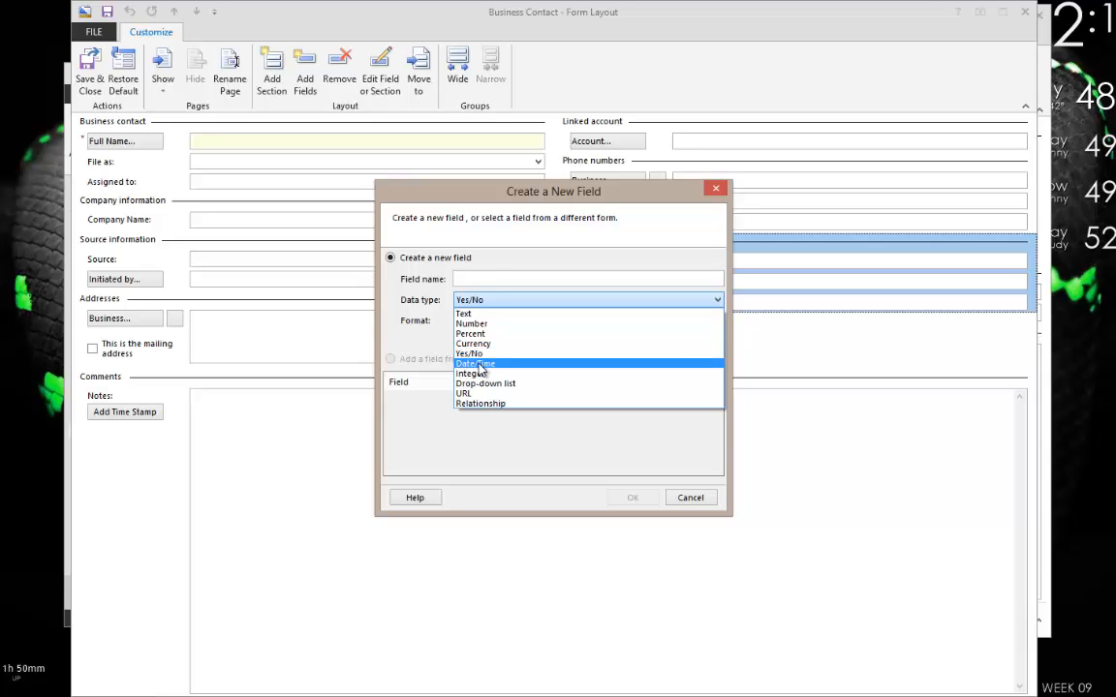
# Switch the field to Date/Time and try the full weekday format and 3/9/2013 12:12 PM.
pyautogui.click(476, 364)
pyautogui.click(495, 325)
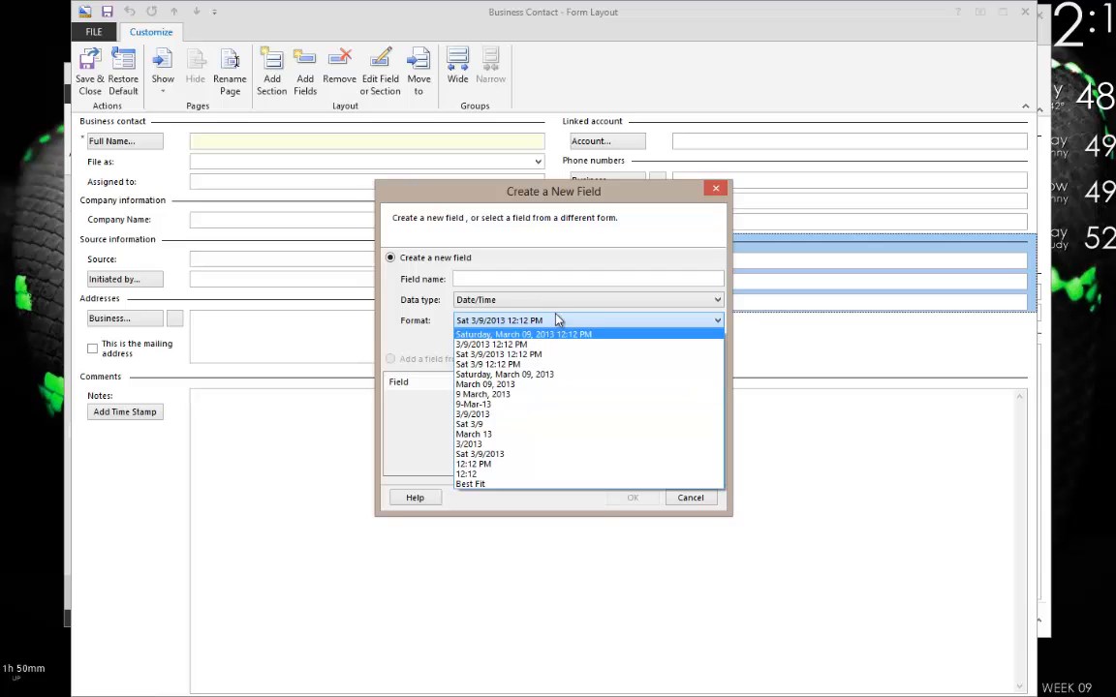
pyautogui.click(513, 334)
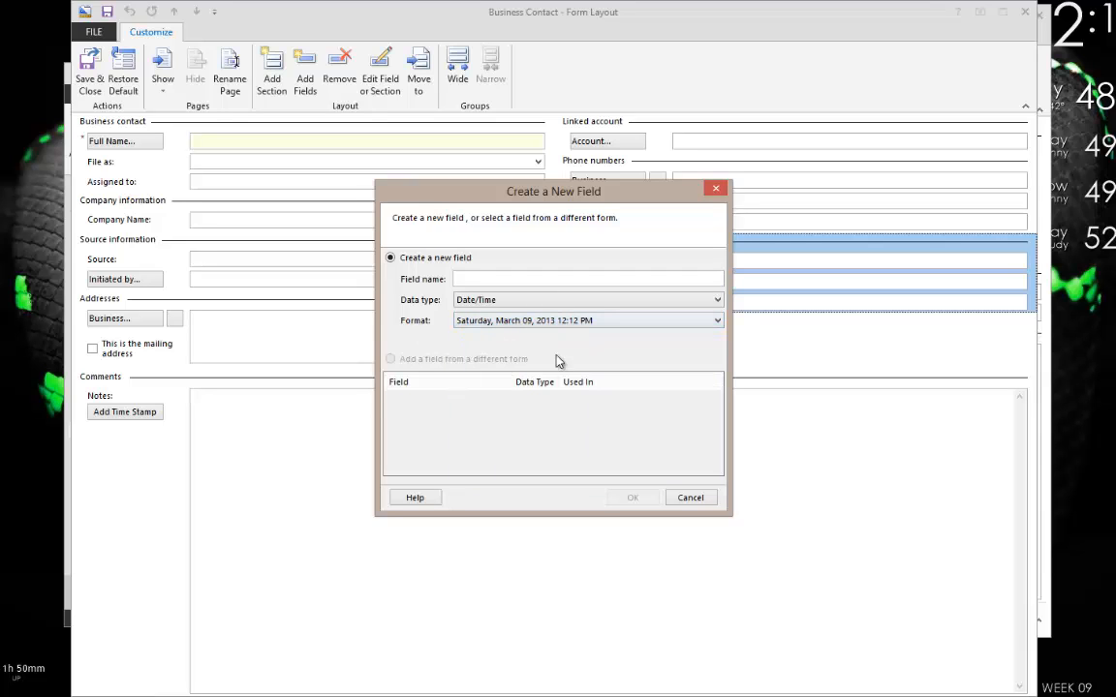
pyautogui.click(498, 323)
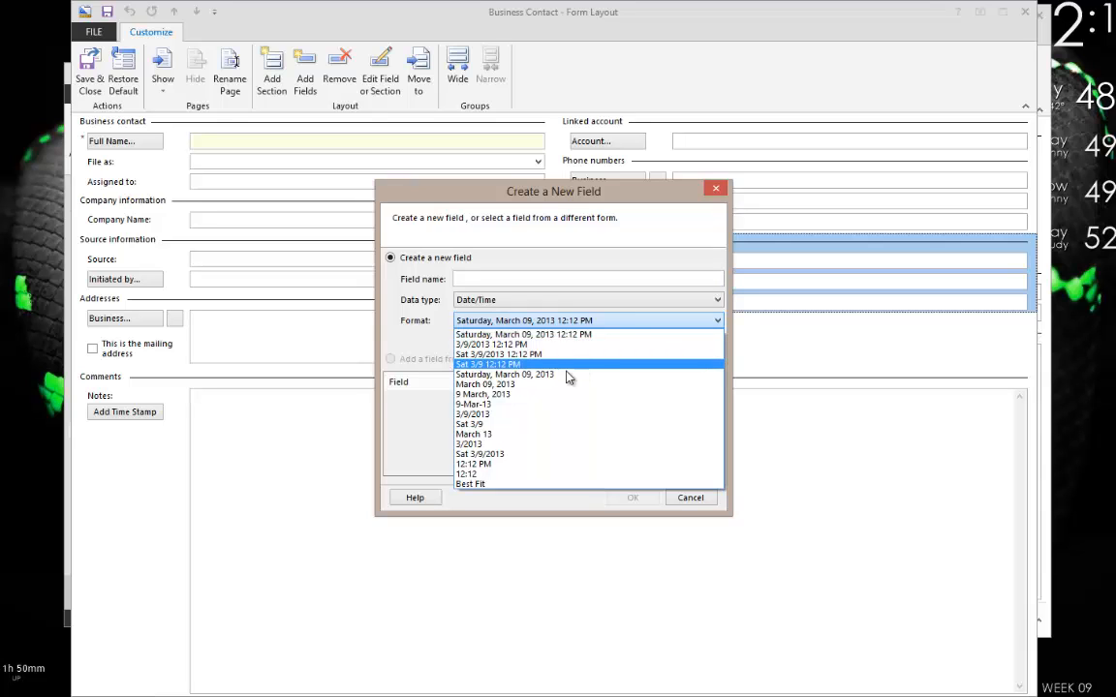
pyautogui.click(508, 346)
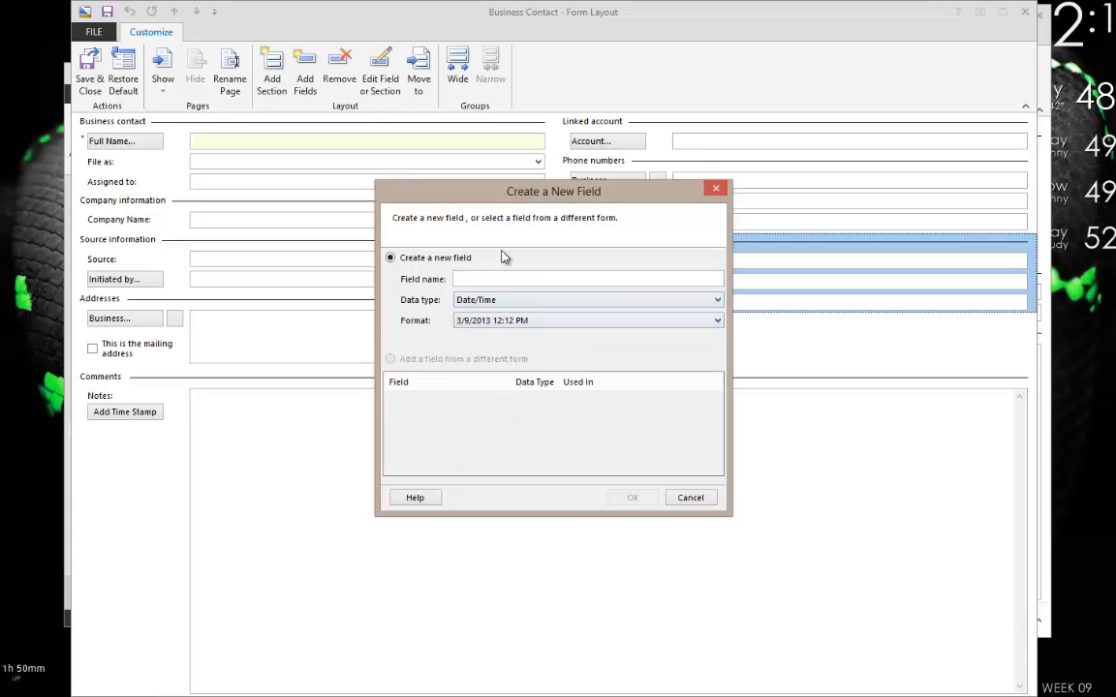
pyautogui.click(453, 320)
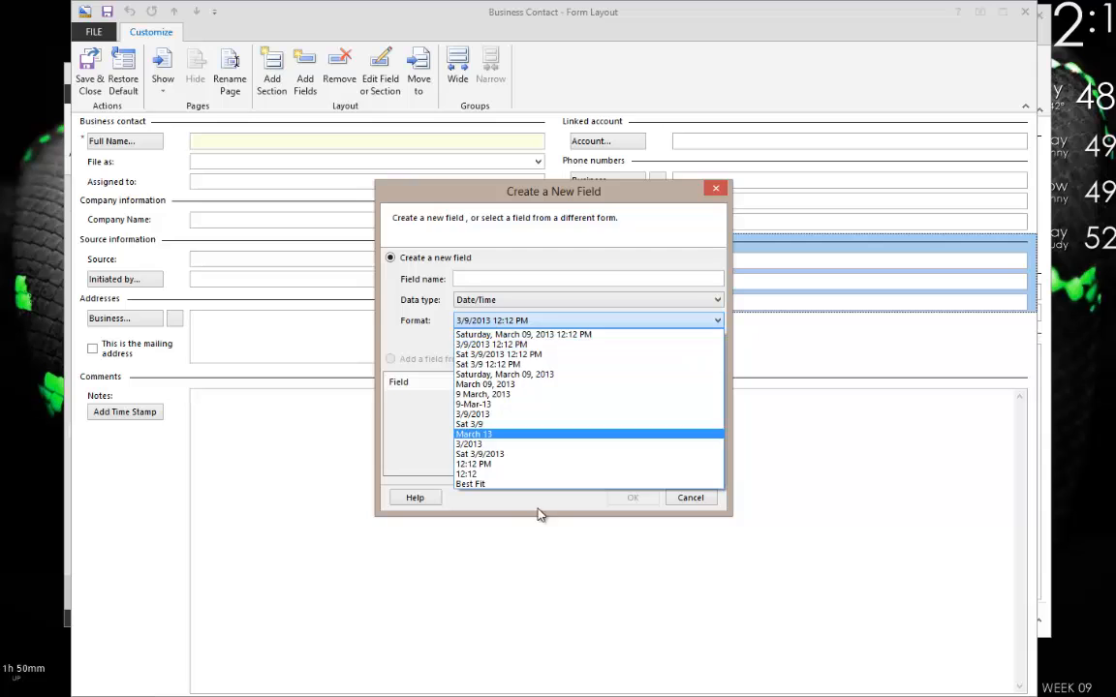
pyautogui.click(479, 304)
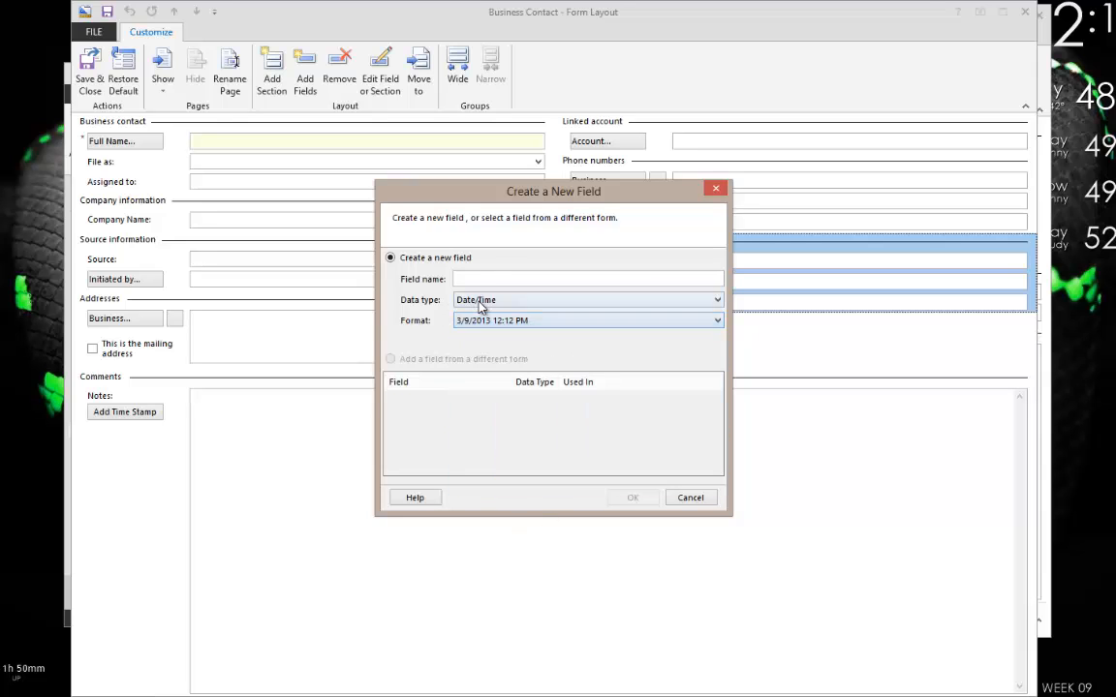
# Change the data type to Integer and keep the 1,234 format.
pyautogui.click(479, 304)
pyautogui.click(475, 372)
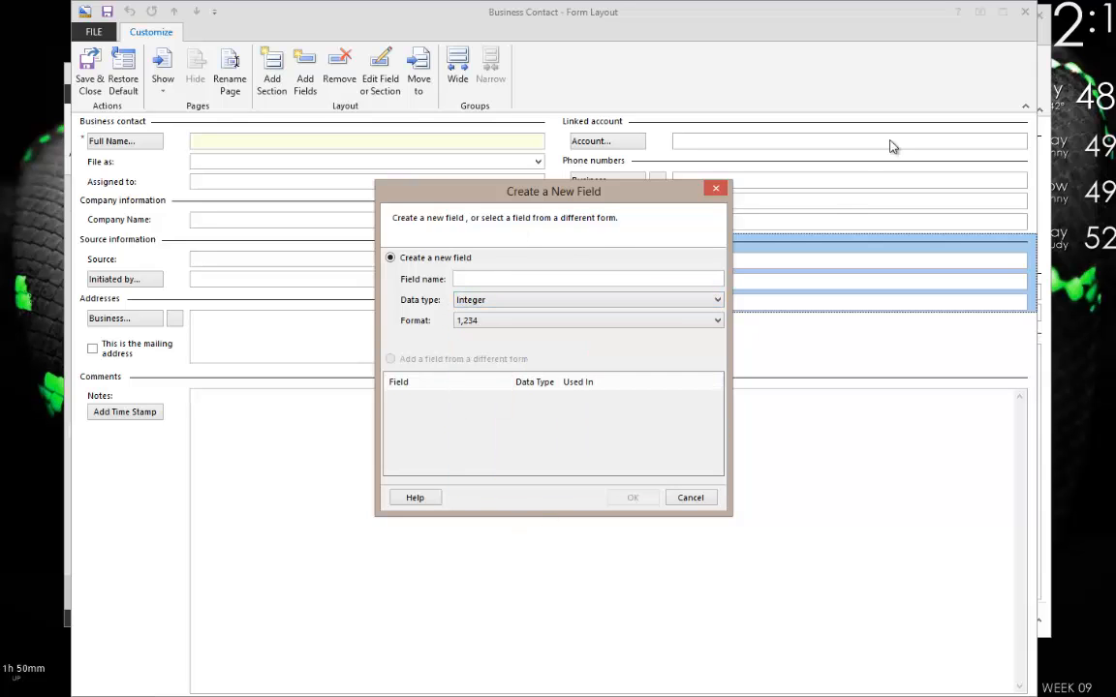
pyautogui.click(506, 321)
pyautogui.click(476, 335)
pyautogui.click(471, 302)
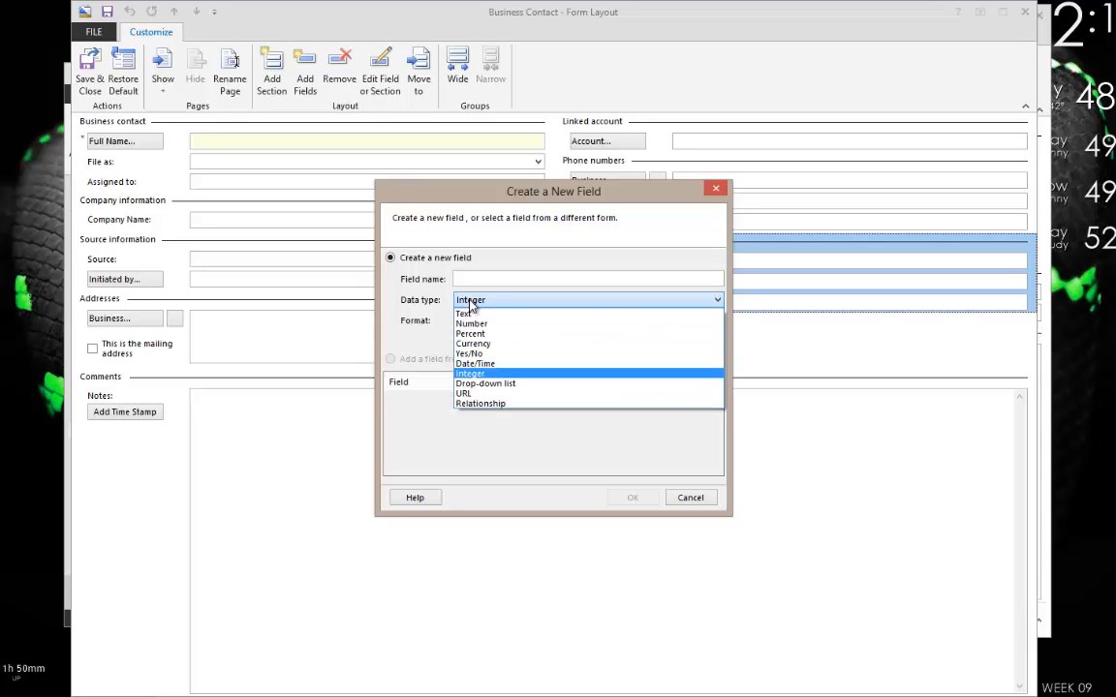
# Try Drop-down list as the new field's data type.
pyautogui.click(496, 387)
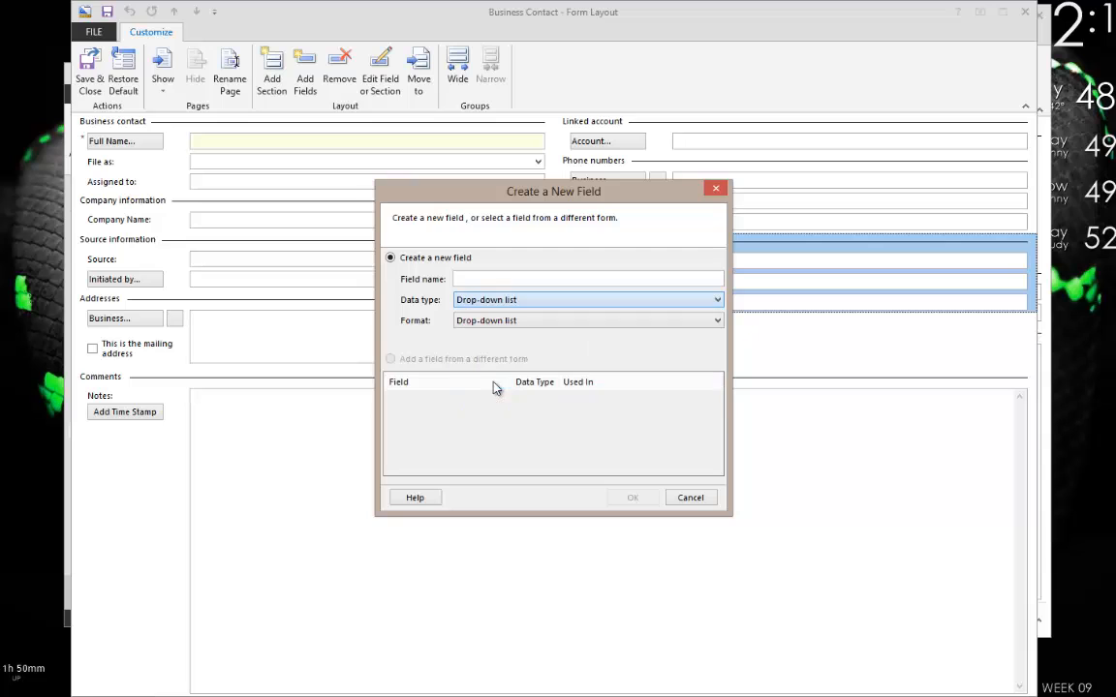
pyautogui.click(481, 278)
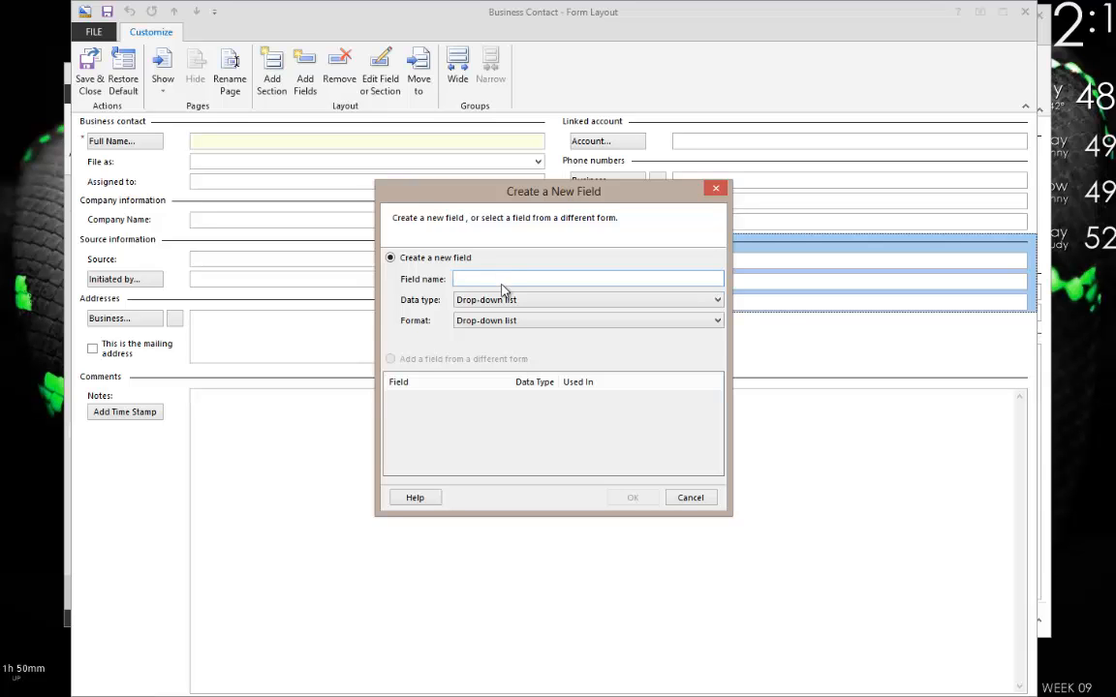
pyautogui.click(493, 300)
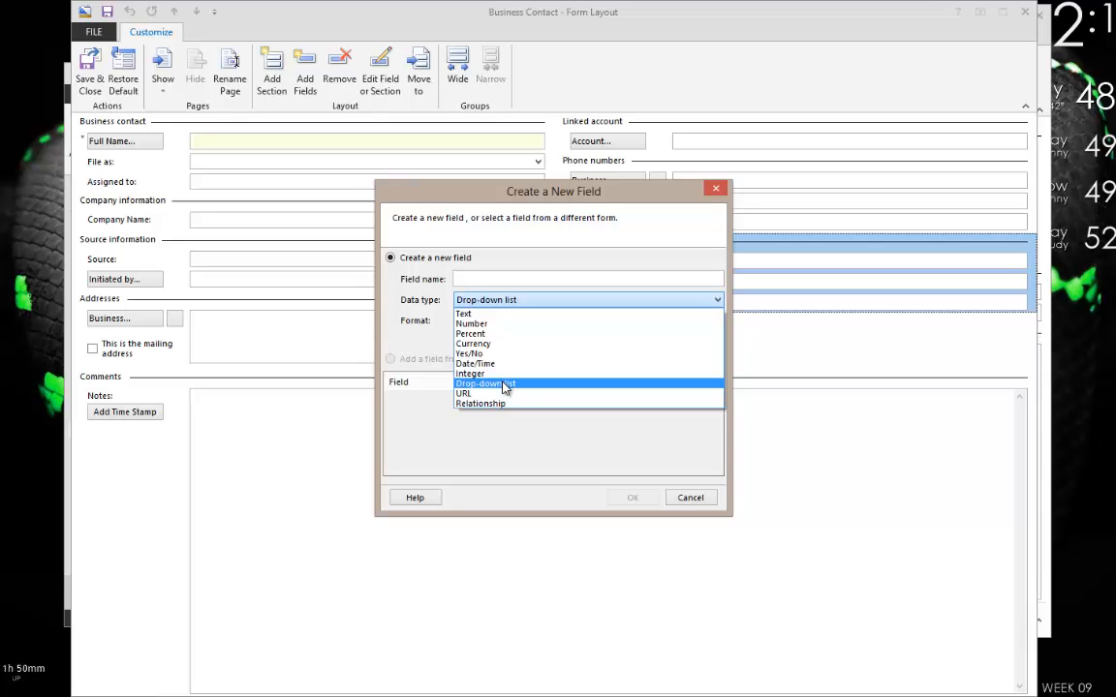
pyautogui.click(499, 385)
# Try URL with the Text format, then switch the data type to Relationship.
pyautogui.click(481, 302)
pyautogui.click(470, 396)
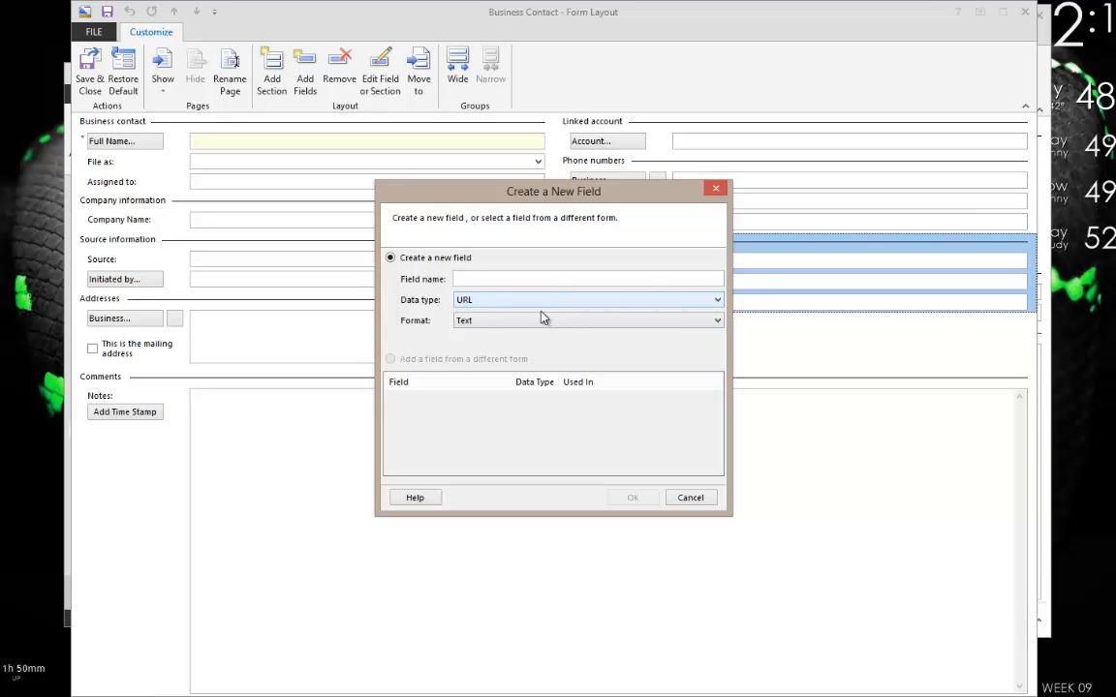
pyautogui.click(495, 324)
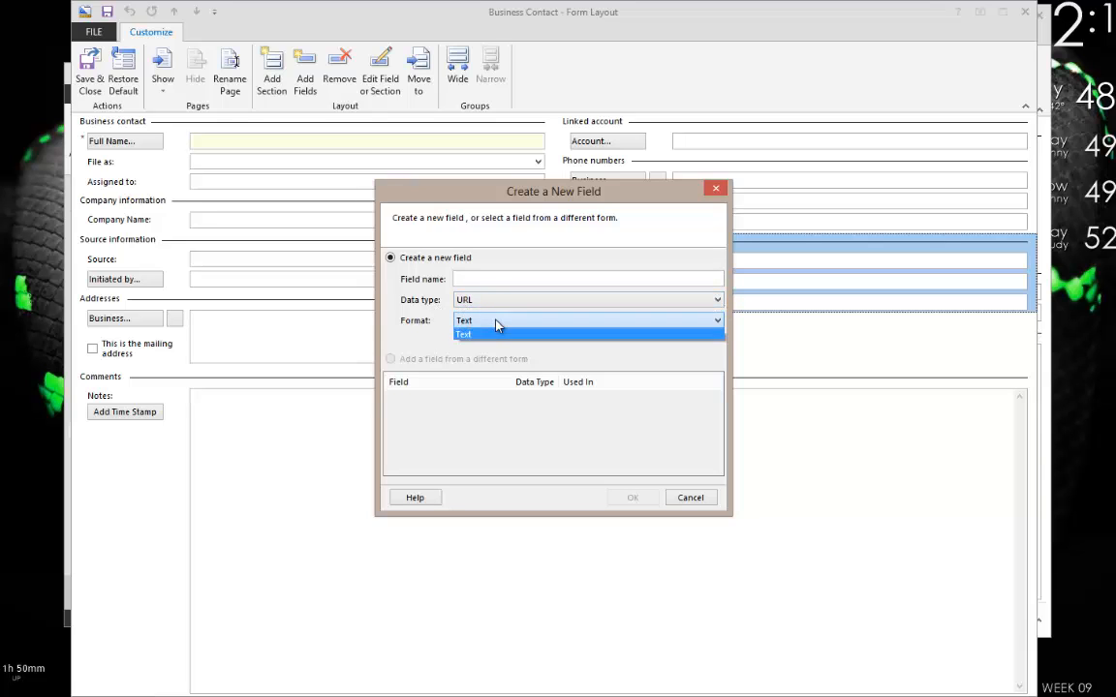
pyautogui.click(491, 318)
pyautogui.click(489, 303)
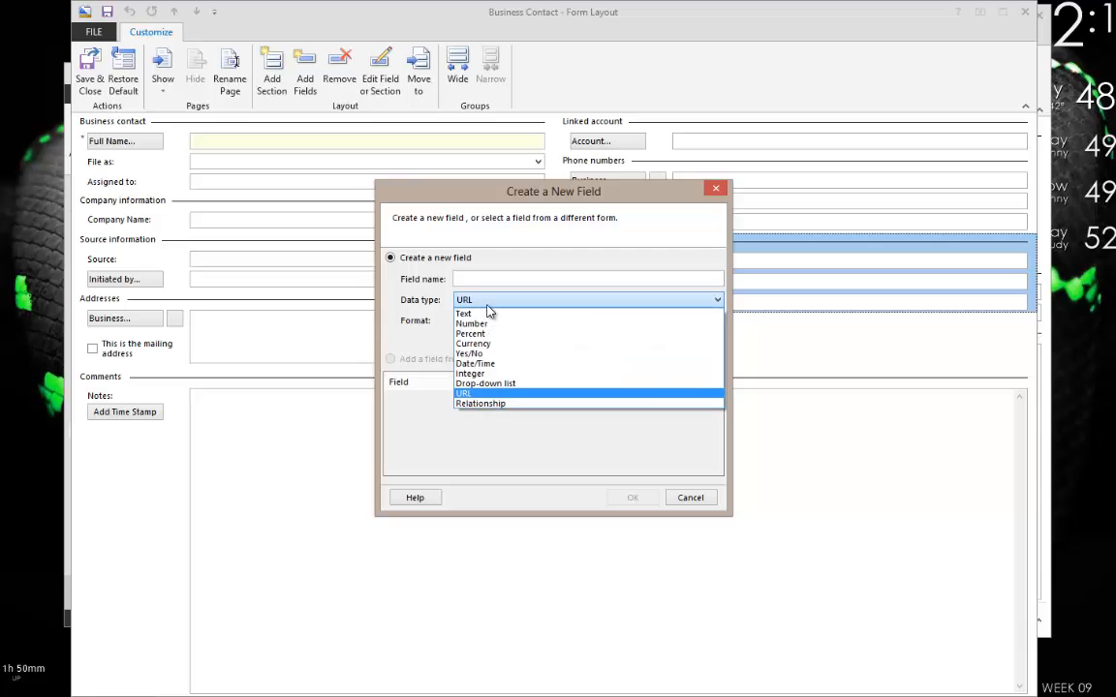
pyautogui.click(494, 404)
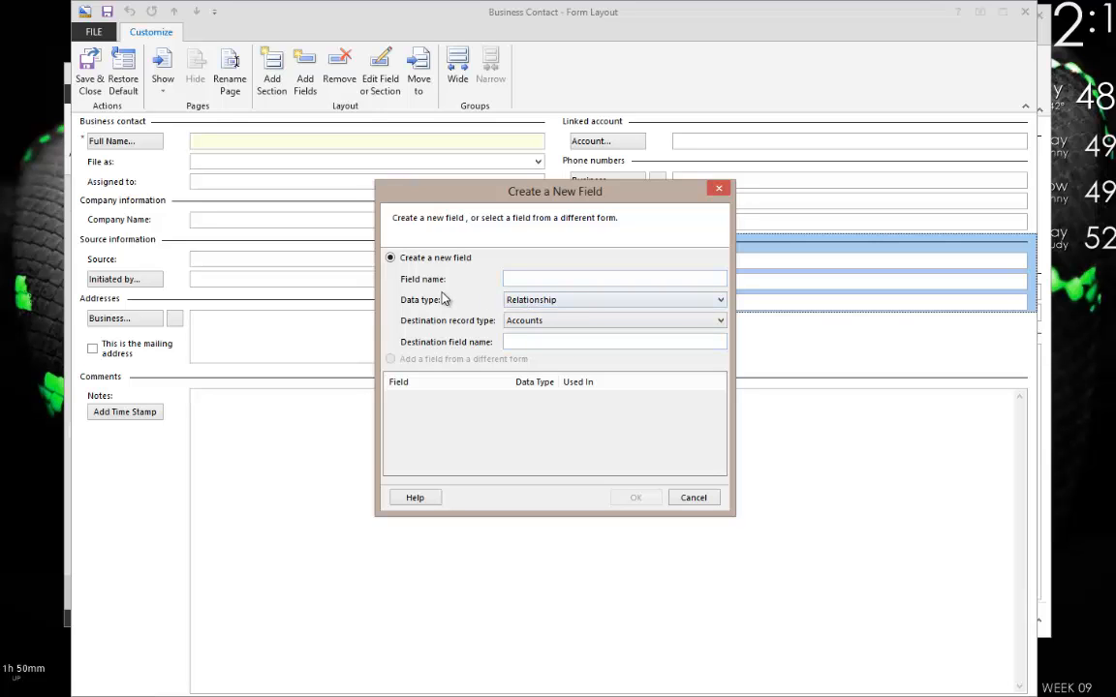
# Confirm Relationship as the data type with Accounts as the destination record type.
pyautogui.click(674, 280)
pyautogui.click(542, 321)
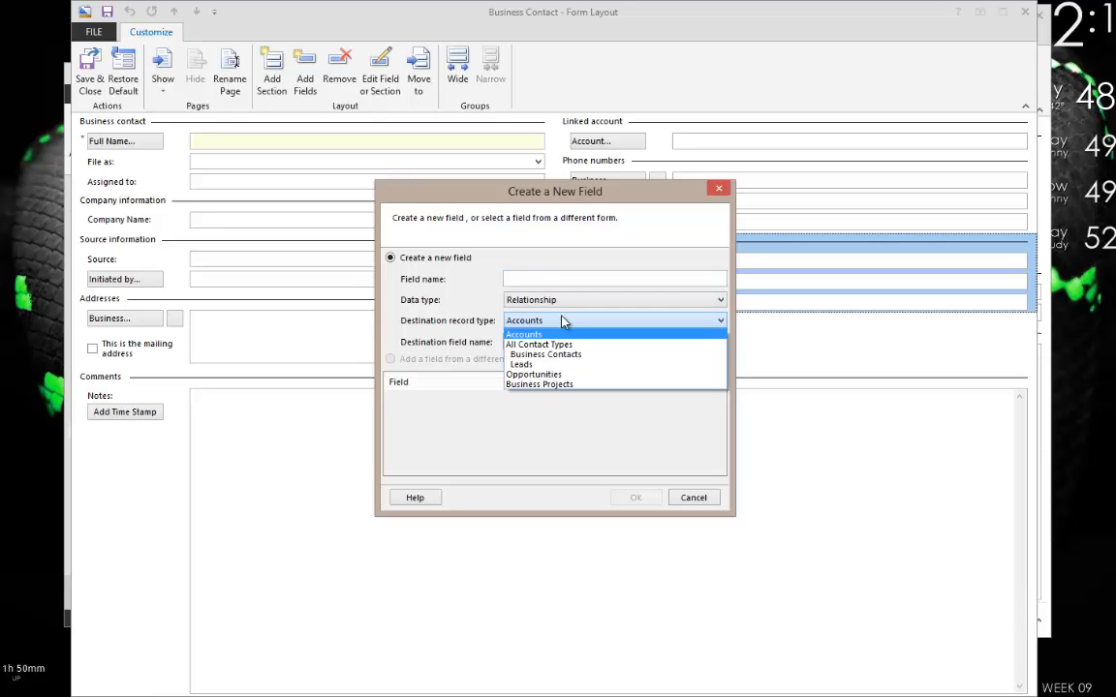
pyautogui.click(512, 304)
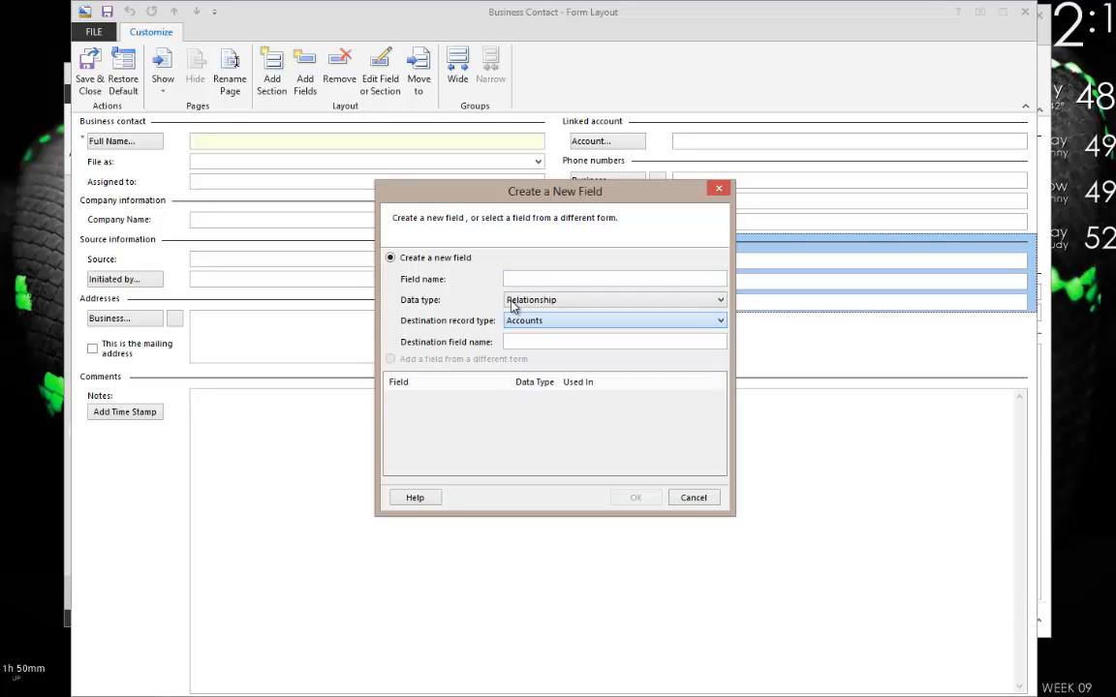
pyautogui.click(537, 304)
pyautogui.click(536, 304)
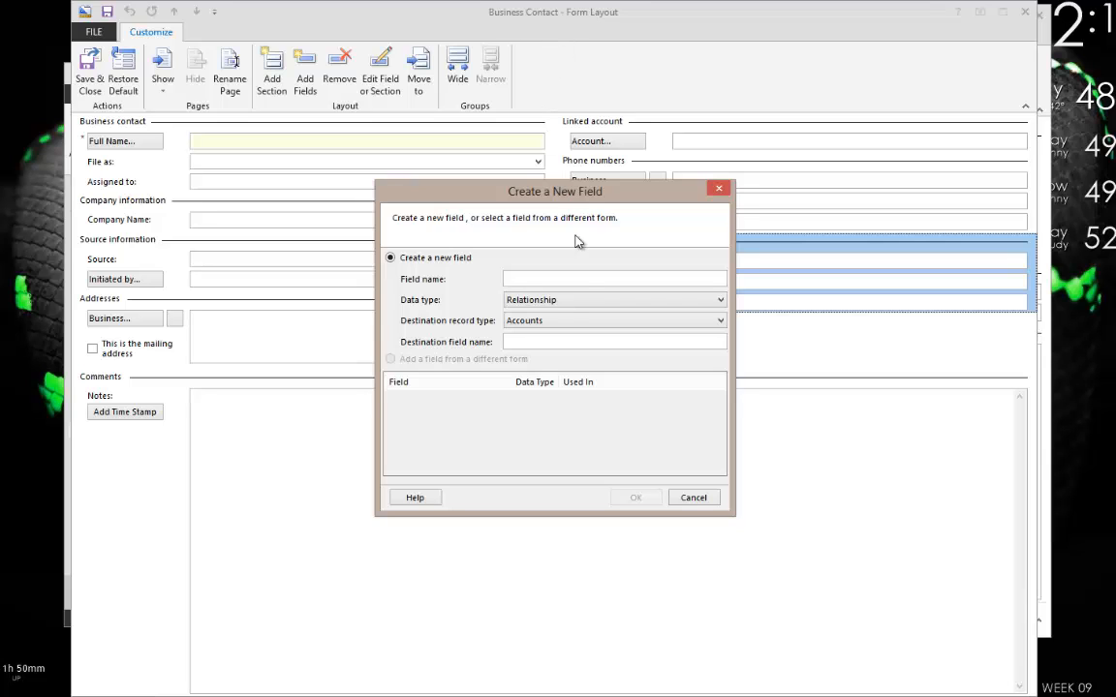
pyautogui.click(523, 320)
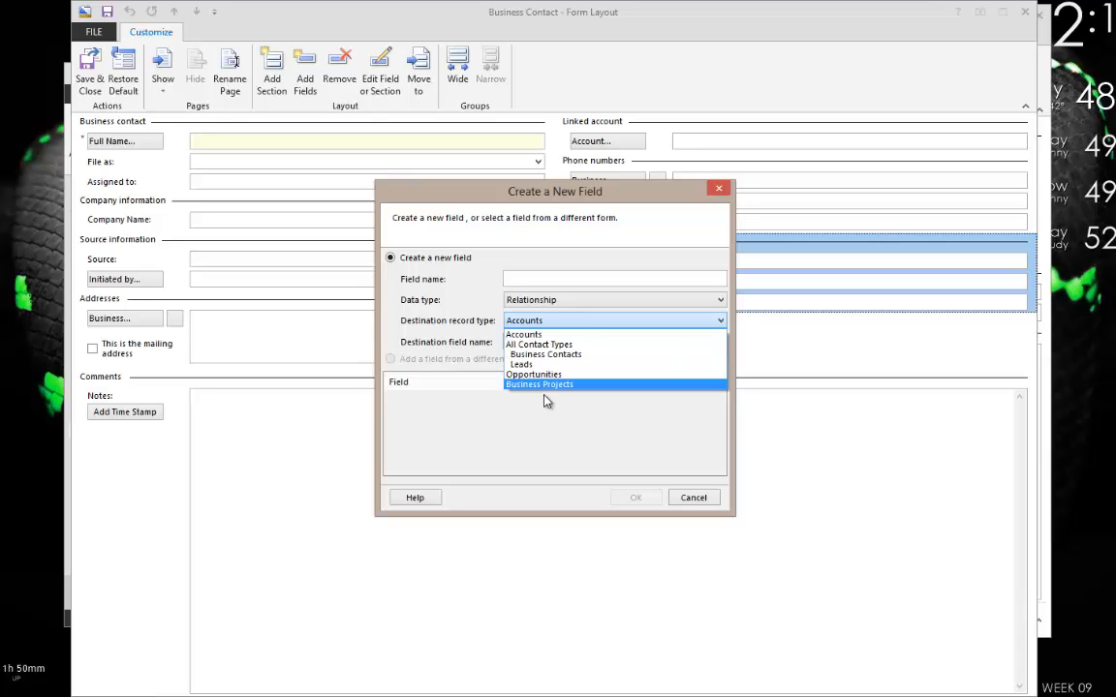
pyautogui.click(459, 331)
pyautogui.press('Tab')
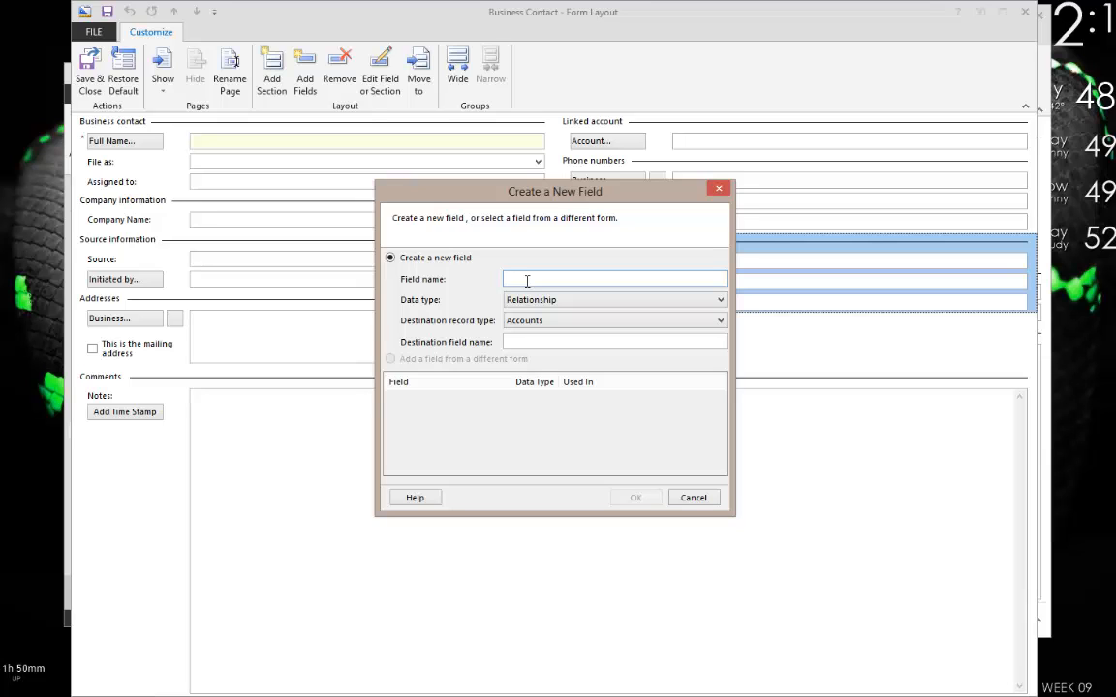
# Name the relationship field Linked Business.
pyautogui.write('Linked Business')
pyautogui.click(603, 339)
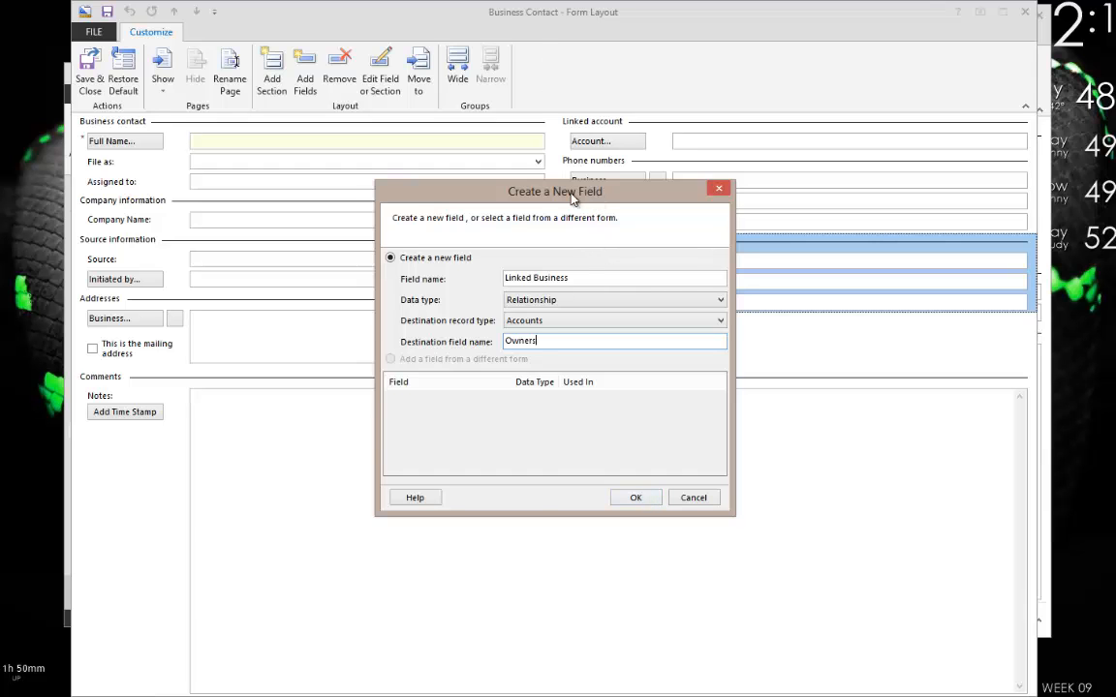
# Move the dialog aside, recheck Relationship and Accounts, then cancel the field.
pyautogui.moveTo(573, 193); pyautogui.dragTo(373, 265)
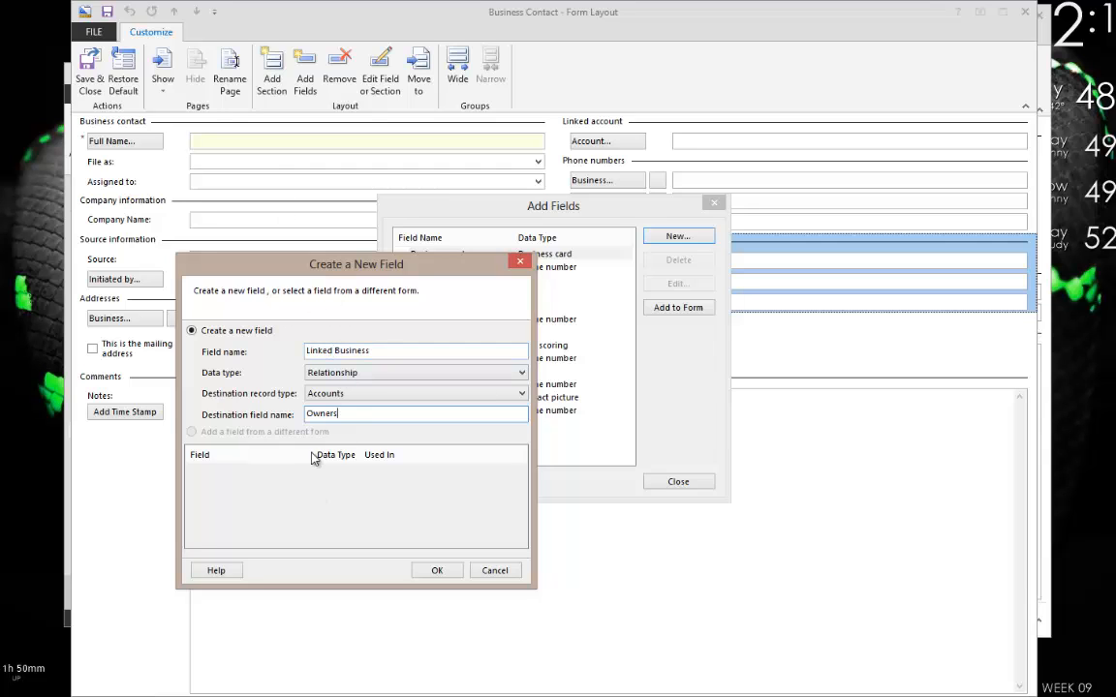
pyautogui.click(349, 379)
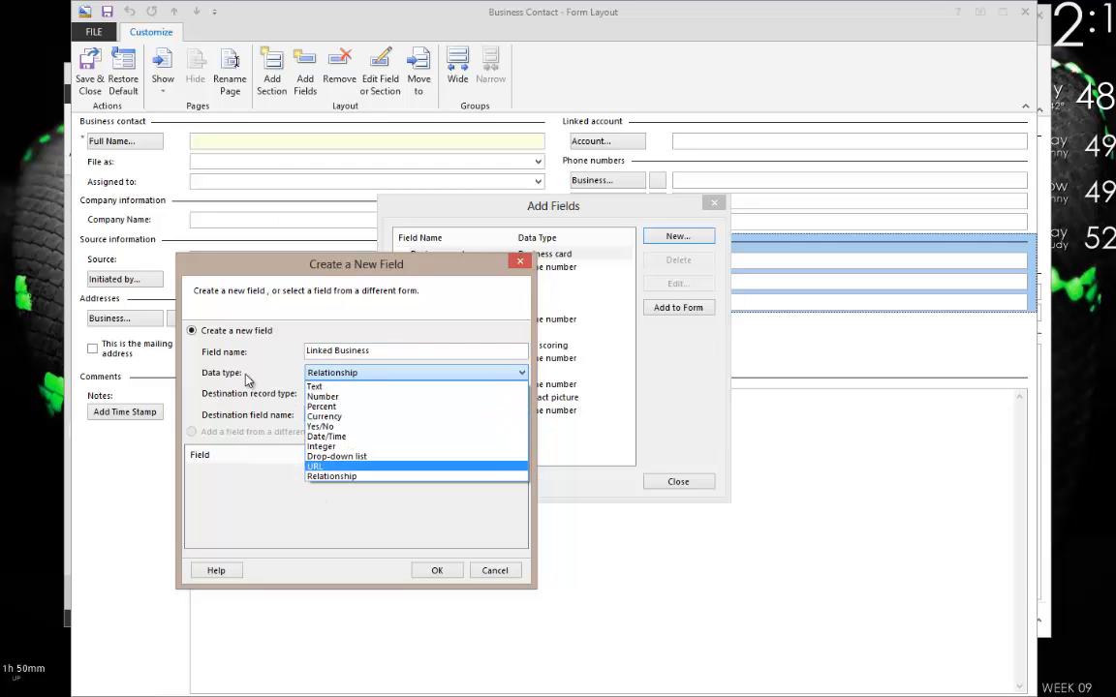
pyautogui.click(351, 378)
pyautogui.click(379, 394)
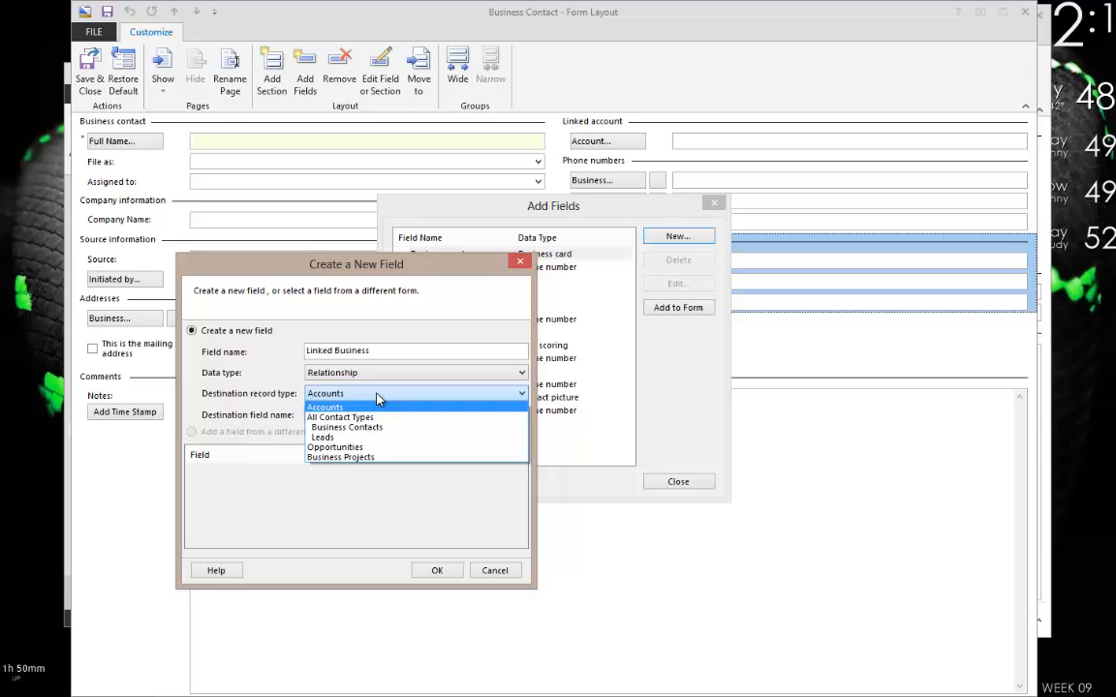
pyautogui.click(229, 370)
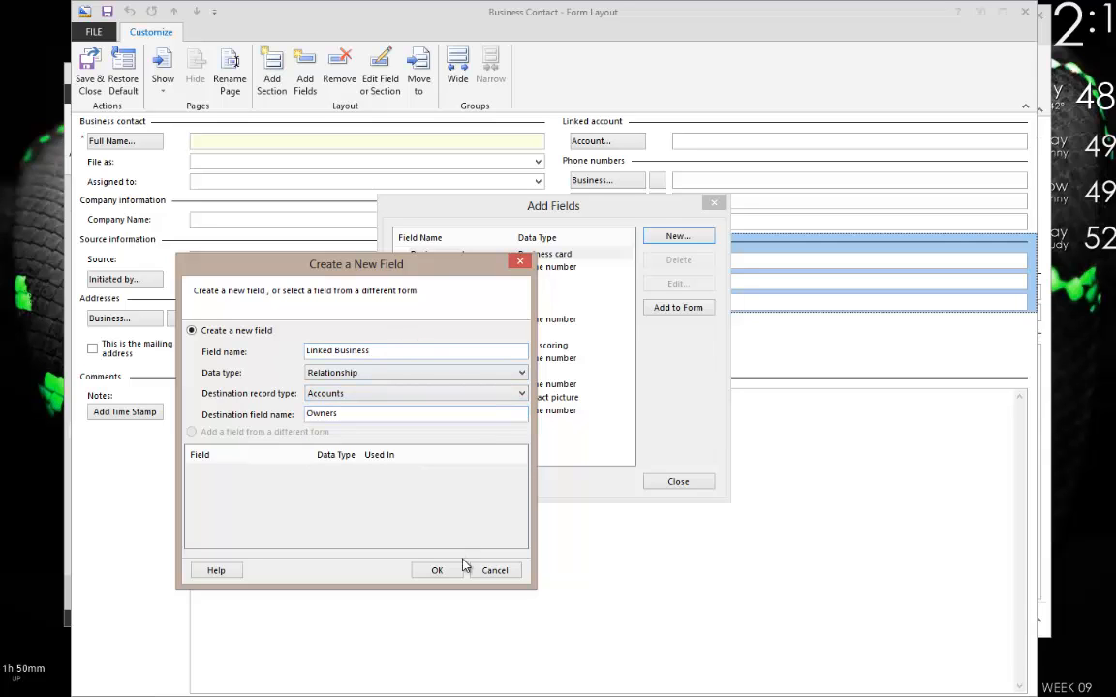
pyautogui.click(495, 570)
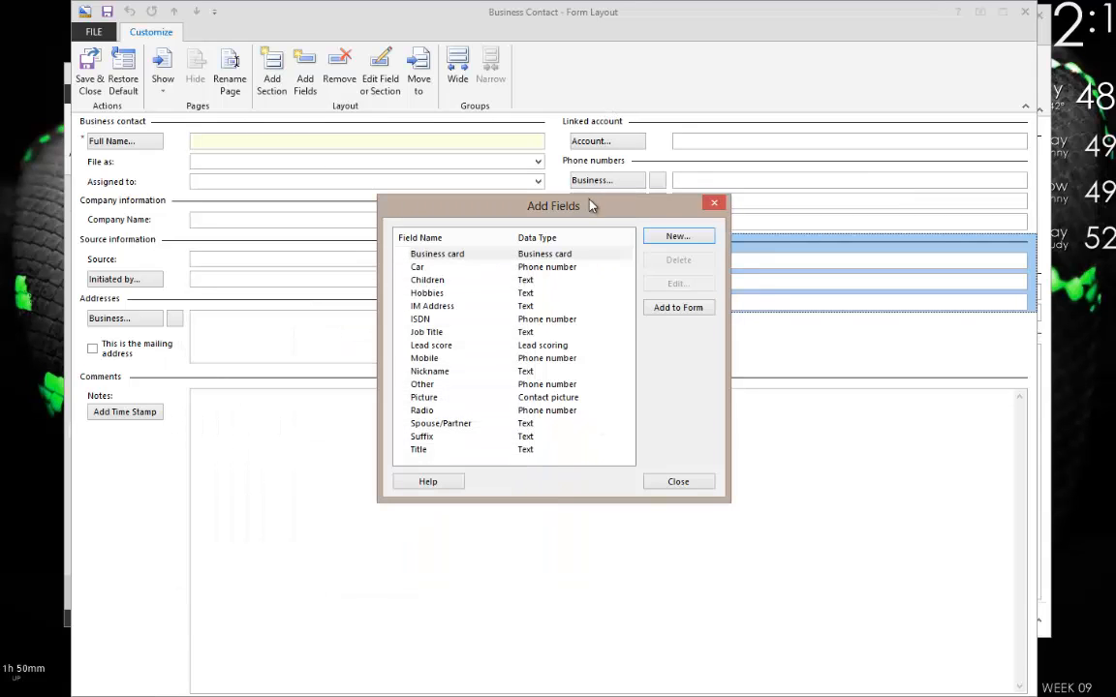
# Define a new Currency field named Unpaid Amount and confirm it.
pyautogui.moveTo(591, 206); pyautogui.dragTo(421, 290)
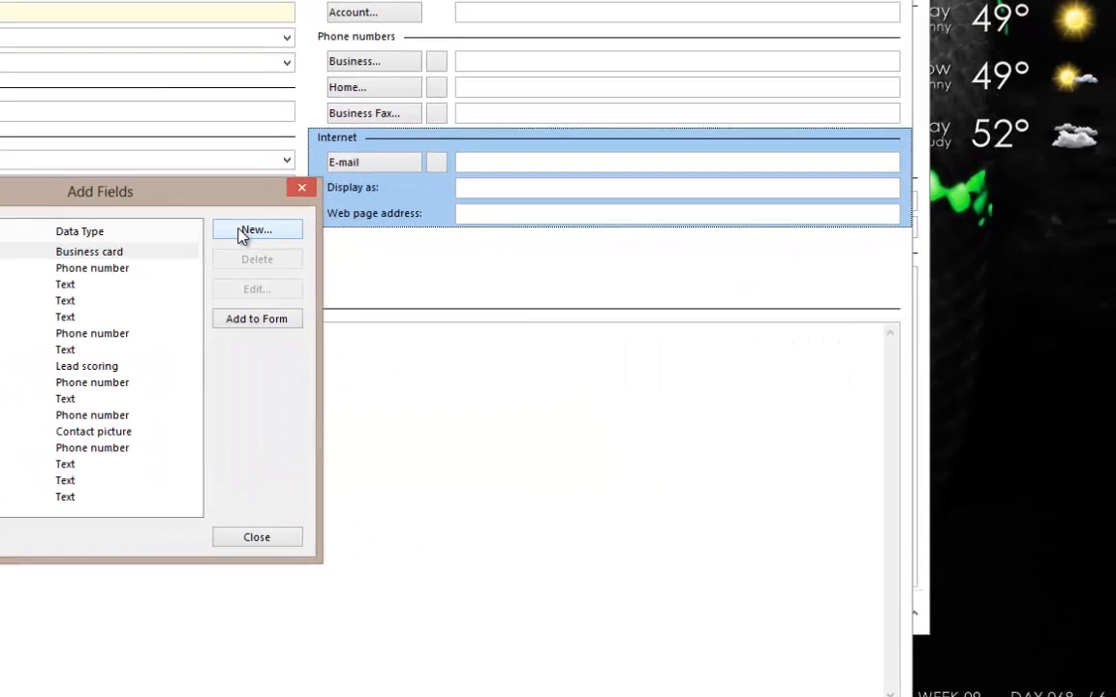
pyautogui.moveTo(117, 197); pyautogui.dragTo(570, 184)
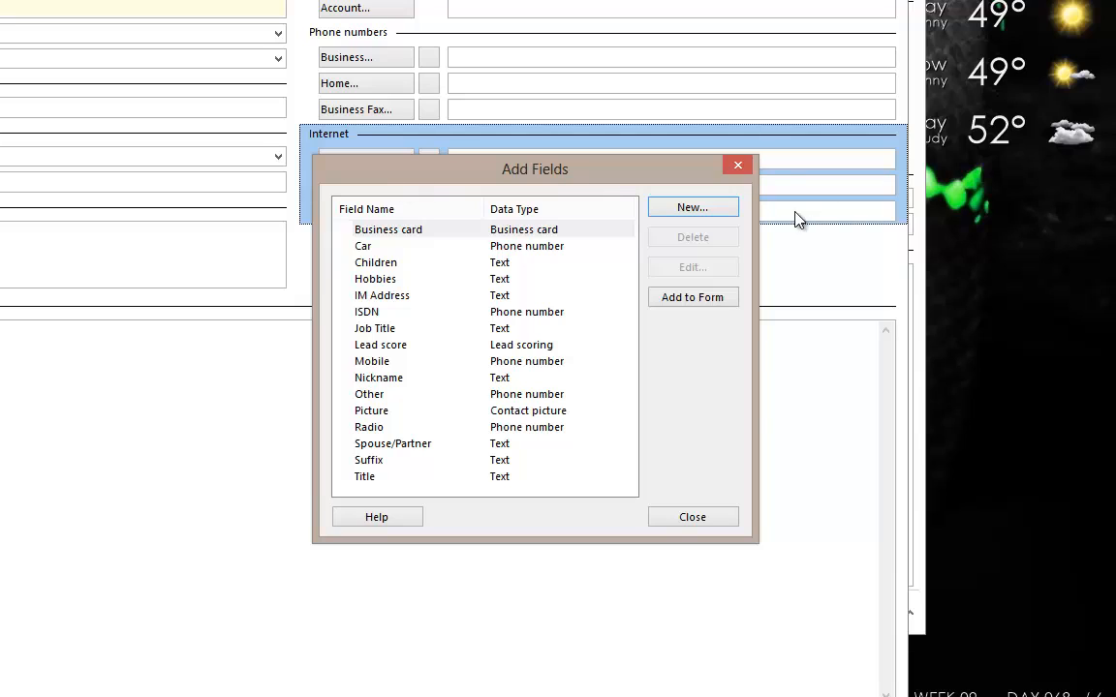
pyautogui.click(703, 212)
pyautogui.click(481, 291)
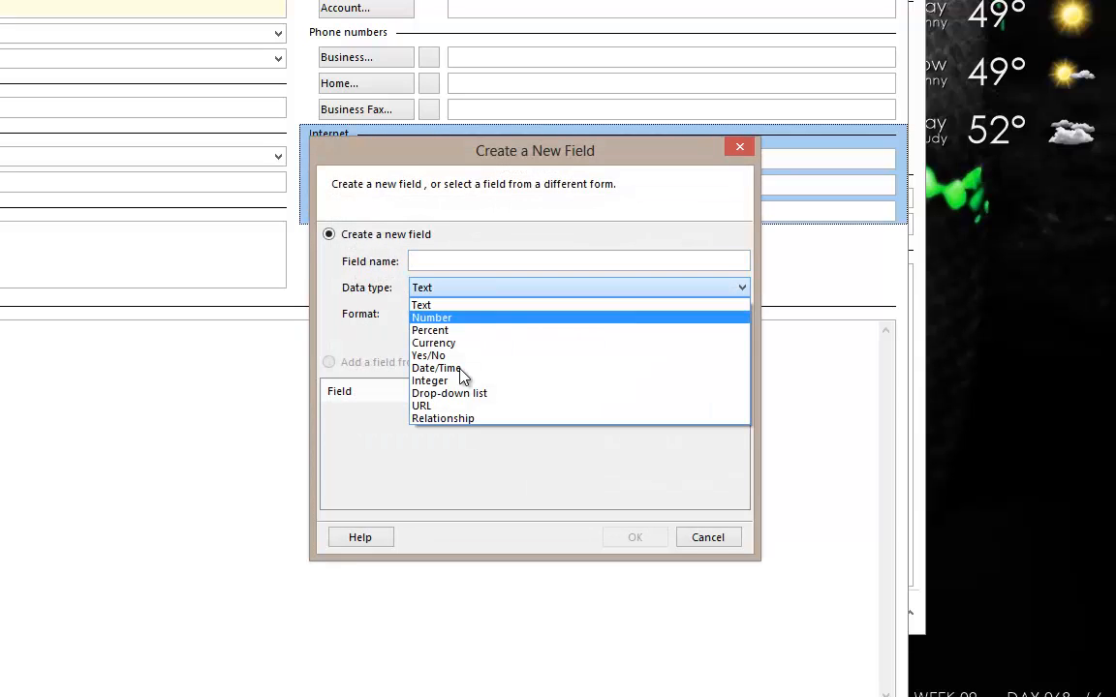
pyautogui.click(433, 343)
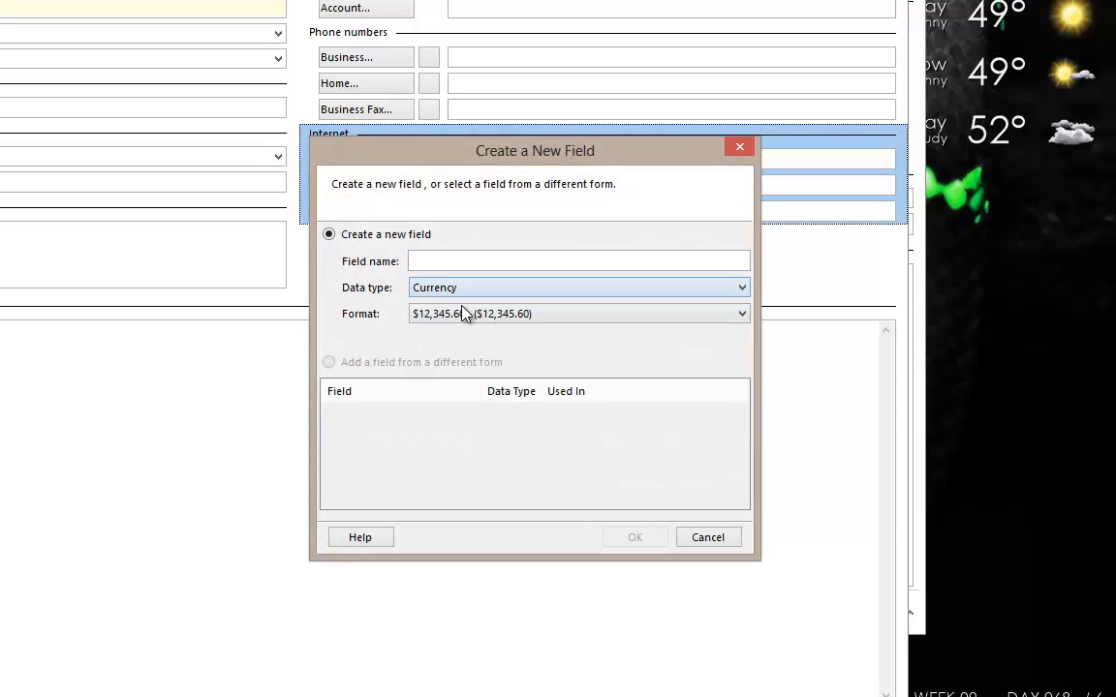
pyautogui.click(453, 260)
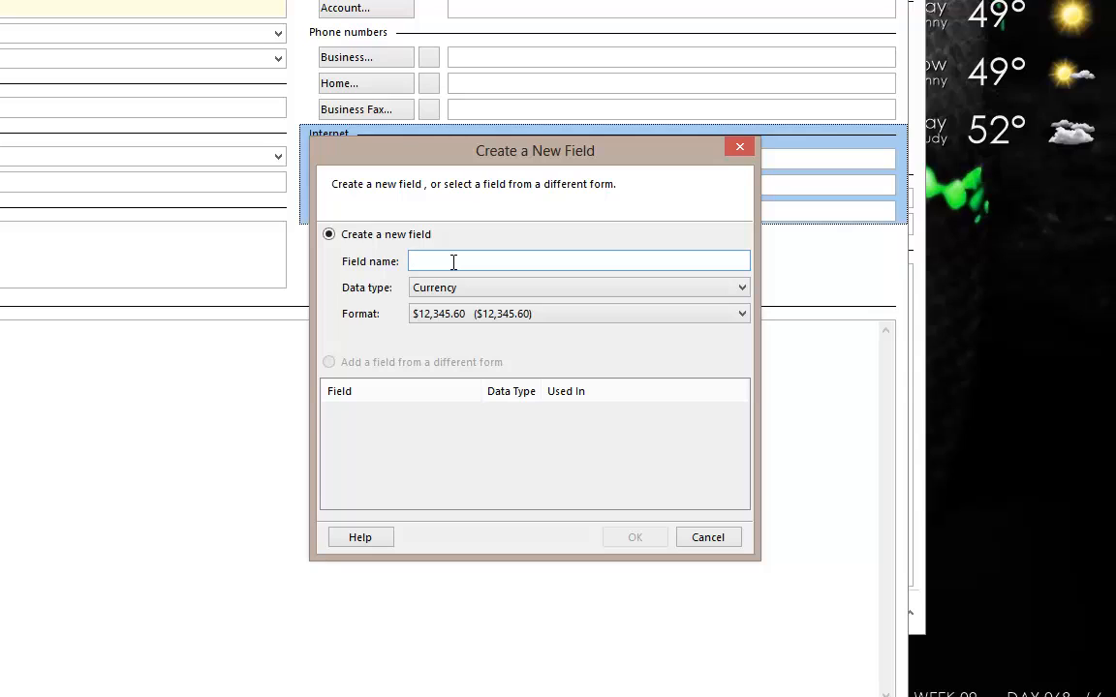
pyautogui.write('Owe')
pyautogui.press('BackSpace')
pyautogui.press('BackSpace')
pyautogui.press('BackSpace')
pyautogui.write('Unpaid Amount')
pyautogui.click(637, 536)
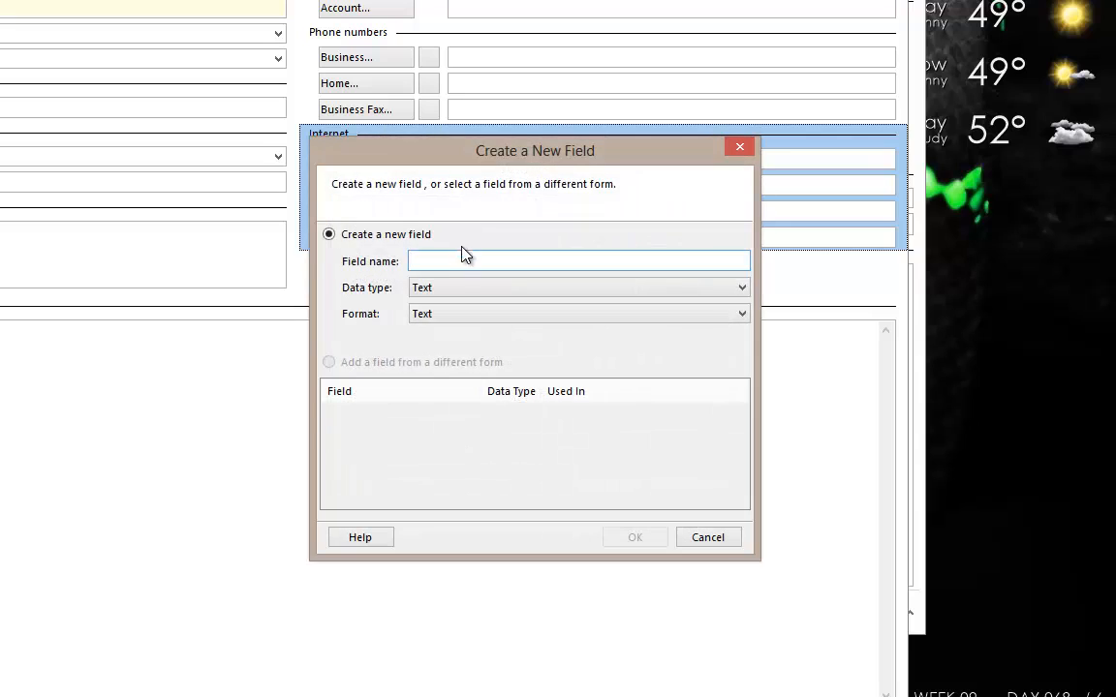
# Create a Drop-down list field named Services Rendered.
pyautogui.click(451, 288)
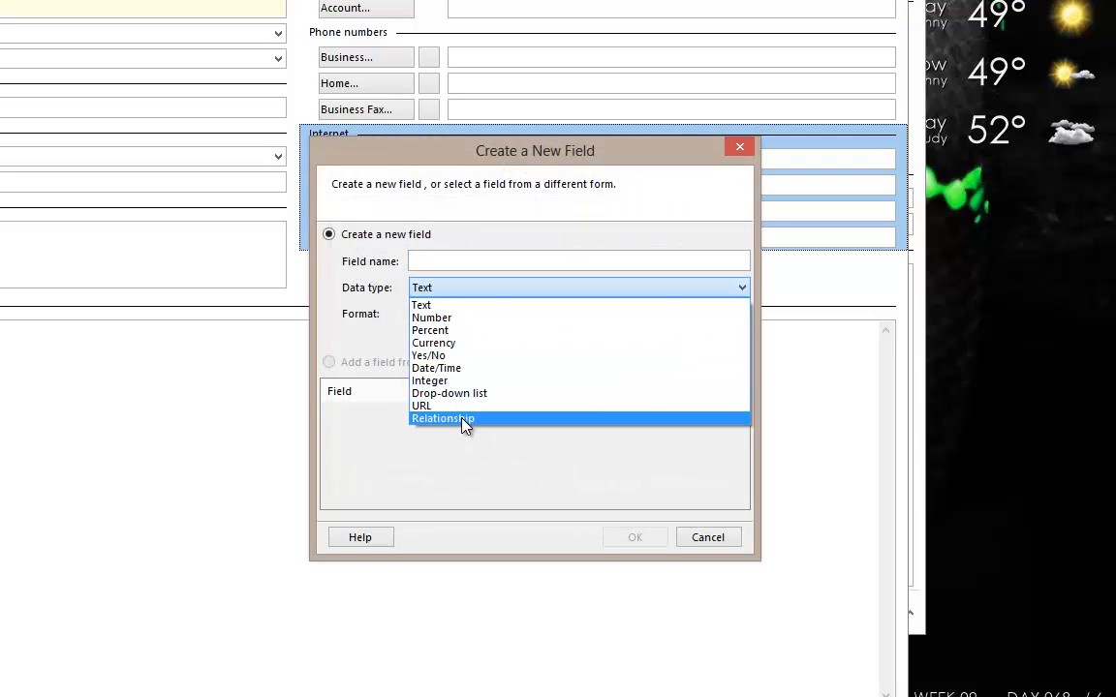
pyautogui.click(454, 392)
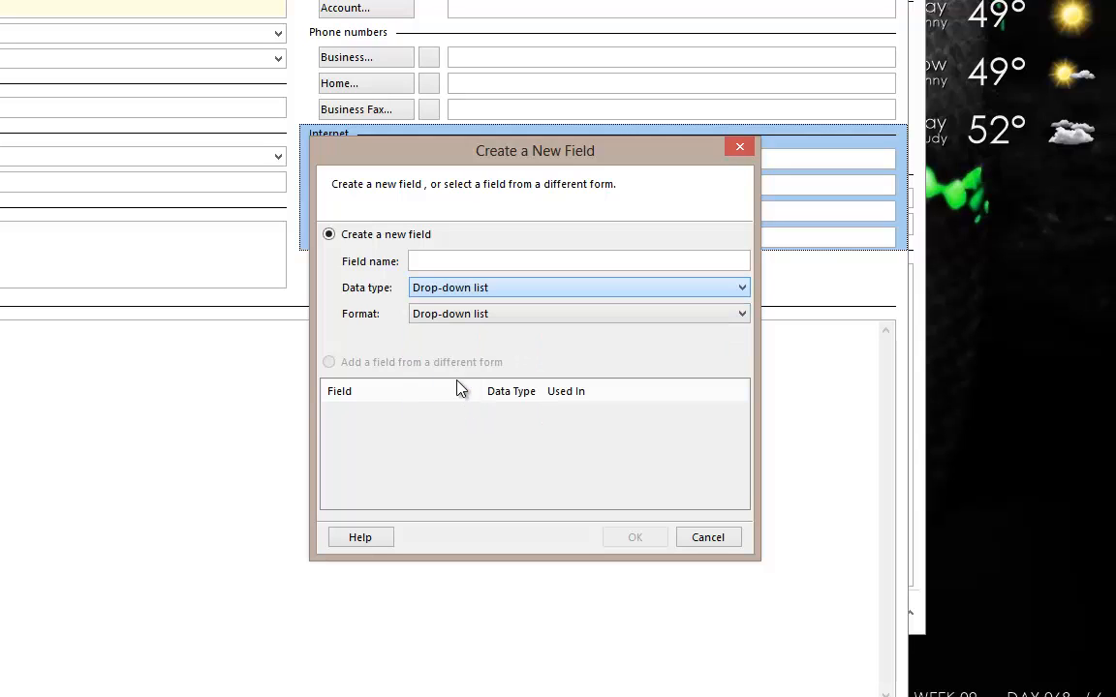
pyautogui.write('Ser')
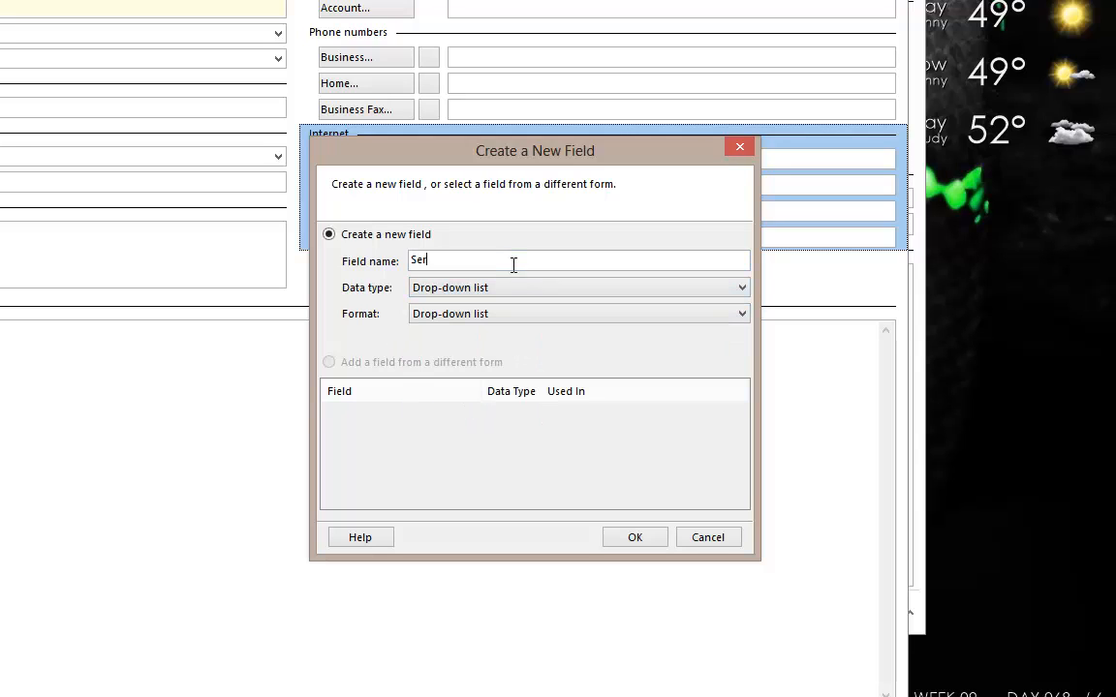
pyautogui.write('vices Rendered')
pyautogui.click(634, 536)
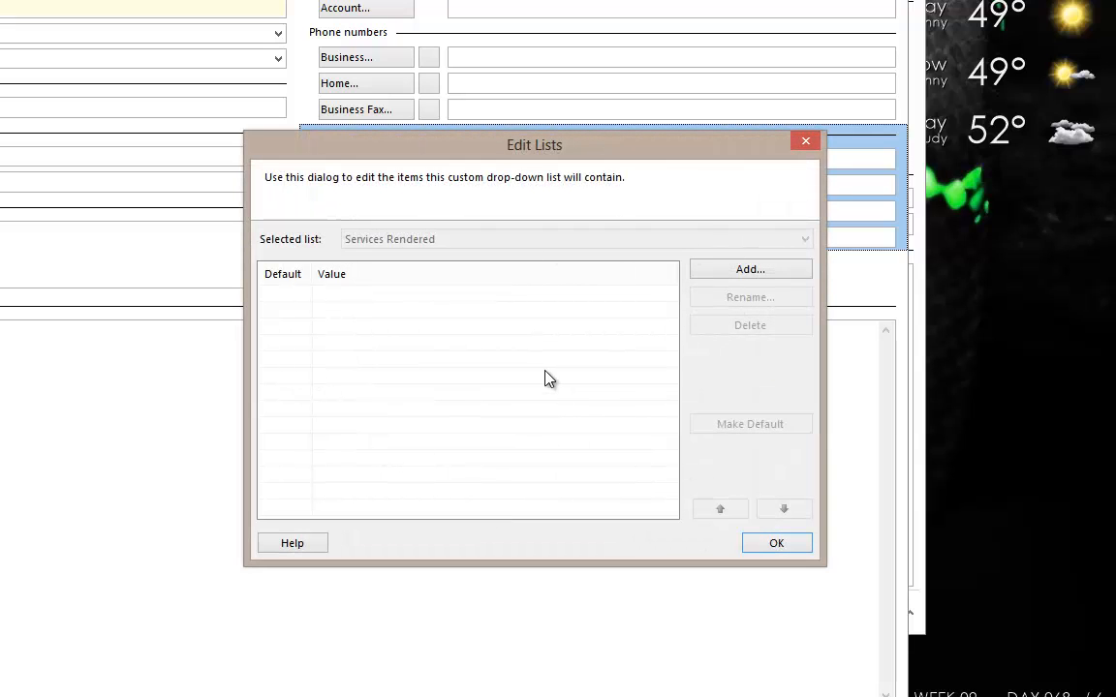
# Add Repair, Programming, Consulting and Marketing as its list choices.
pyautogui.click(778, 273)
pyautogui.write('Repair')
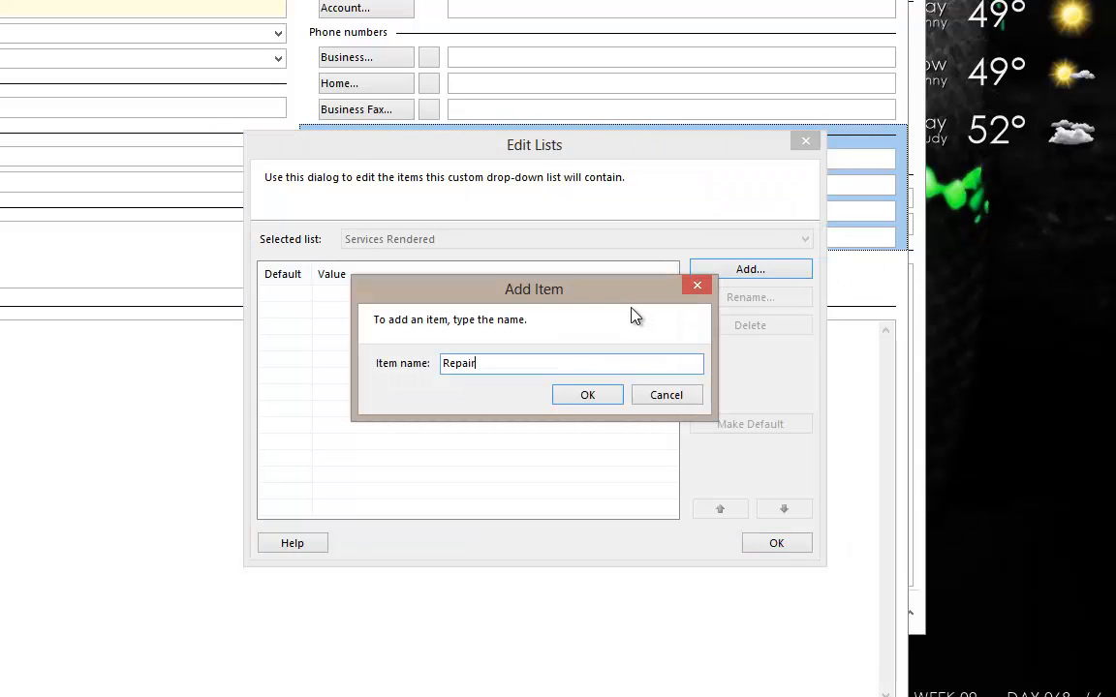
pyautogui.press('Return')
pyautogui.click(752, 271)
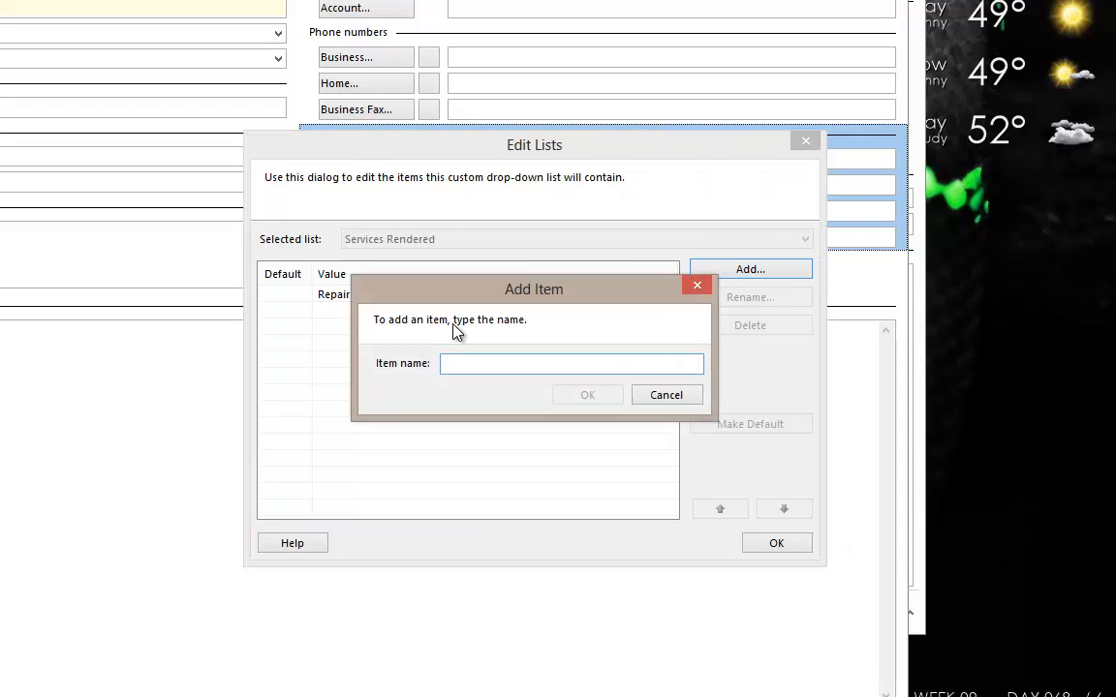
pyautogui.write('Programming')
pyautogui.press('Return')
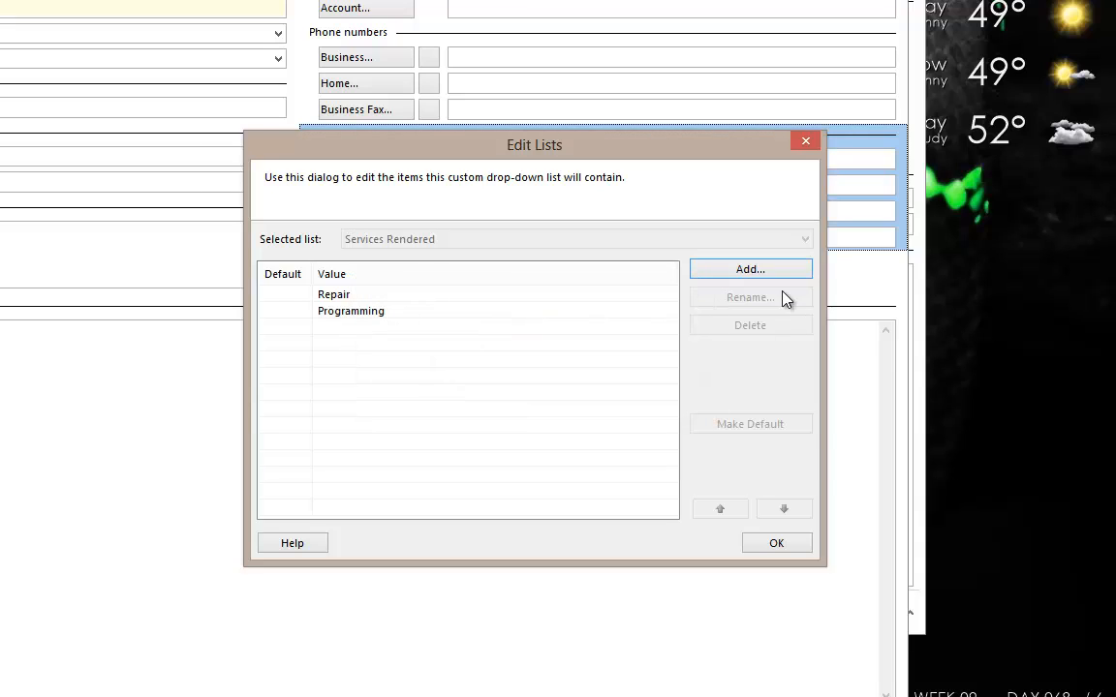
pyautogui.click(774, 275)
pyautogui.write('Consu')
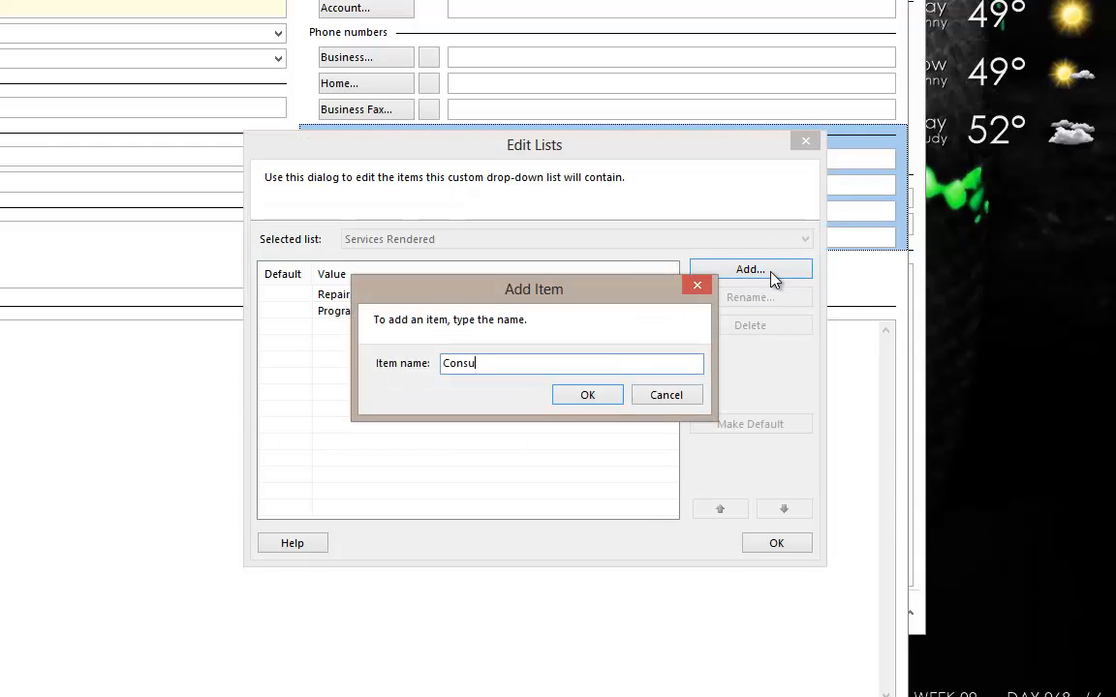
pyautogui.write('lting')
pyautogui.press('Return')
pyautogui.click(774, 275)
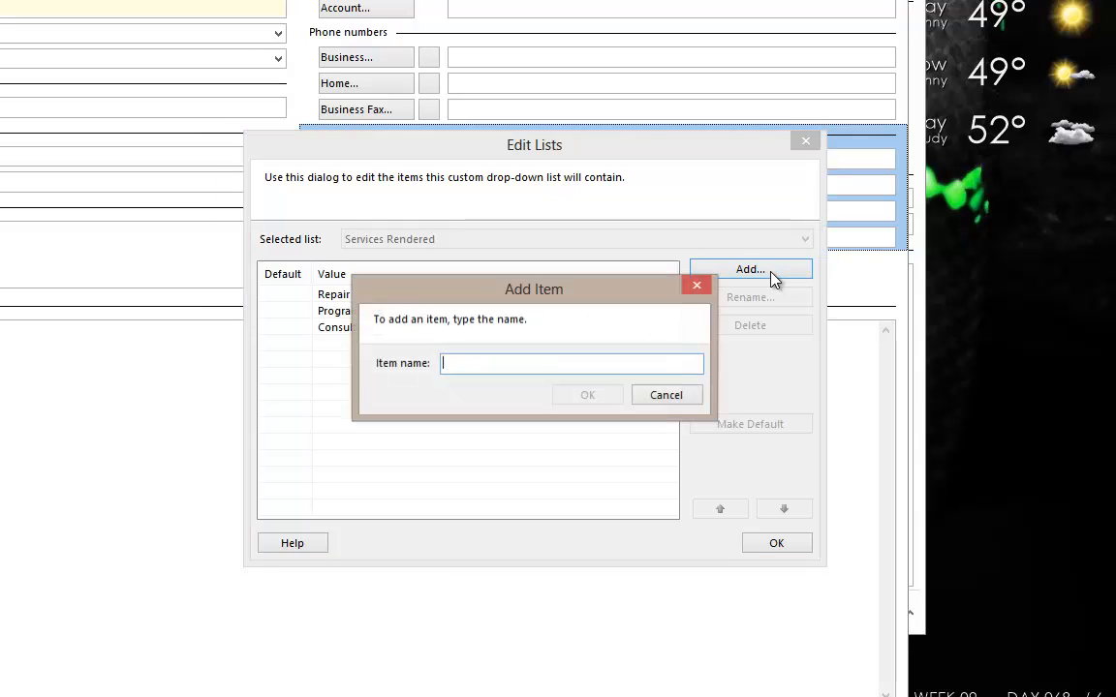
pyautogui.write('Marketing')
pyautogui.press('Return')
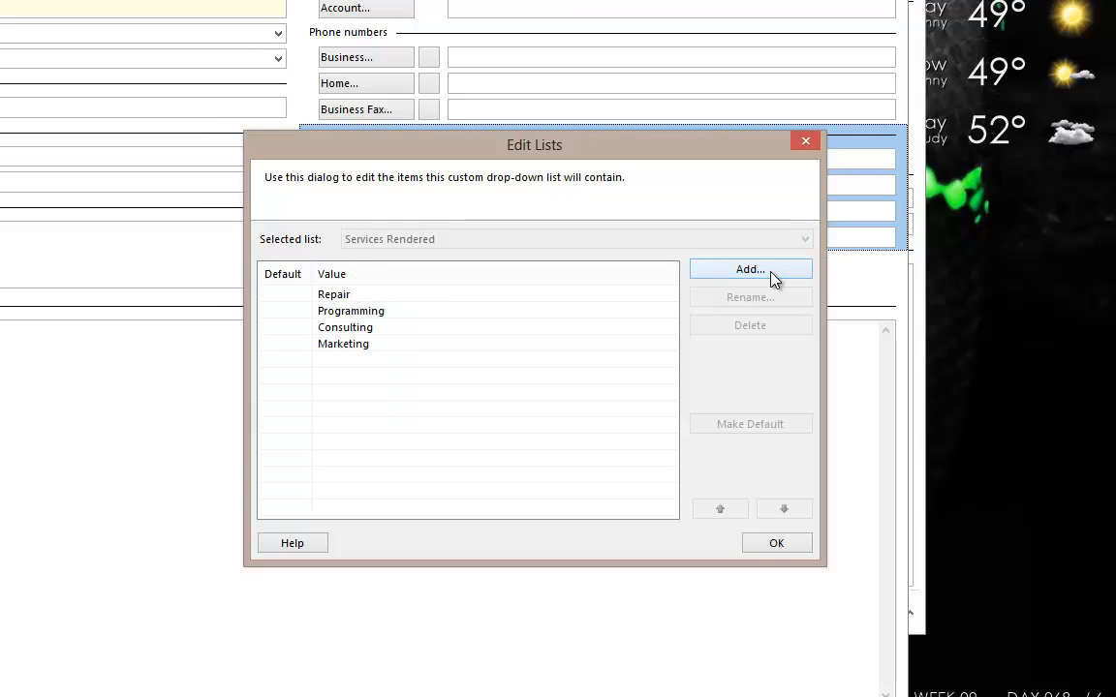
pyautogui.click(789, 544)
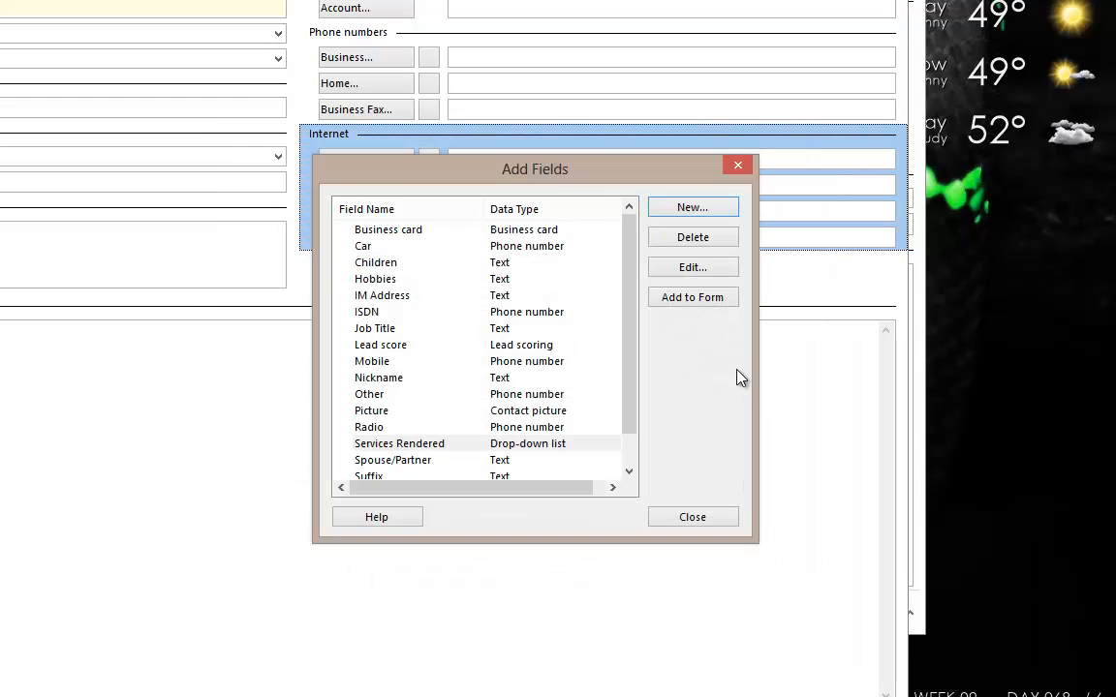
# Place Services Rendered on the form and start a new Date/Time field.
pyautogui.click(705, 301)
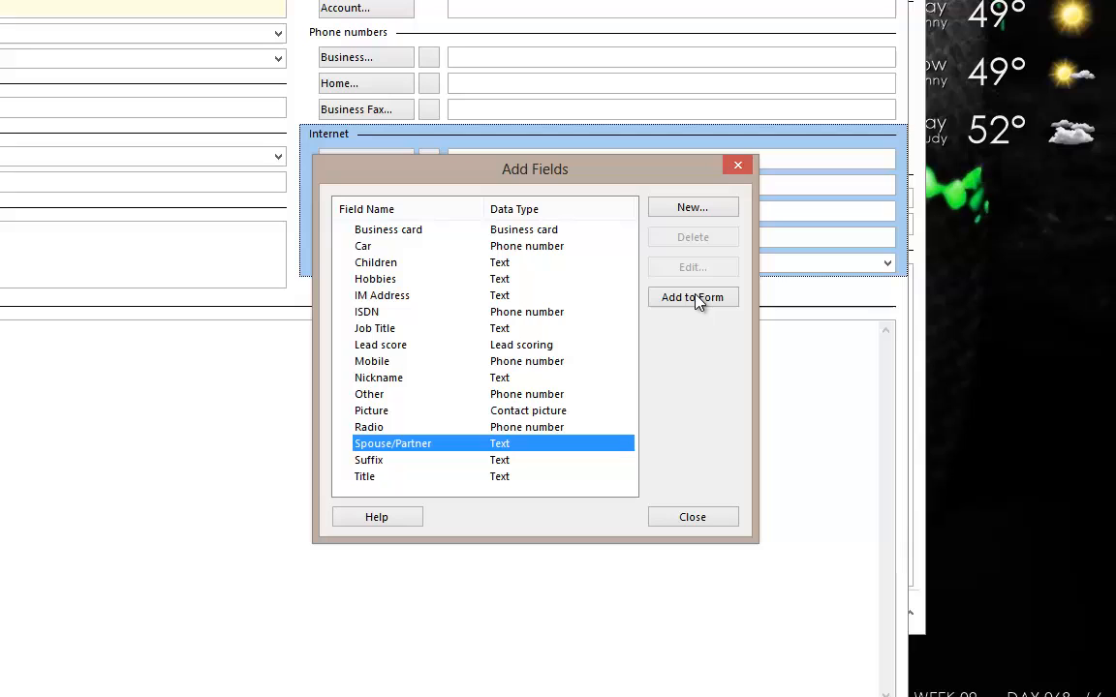
pyautogui.click(662, 206)
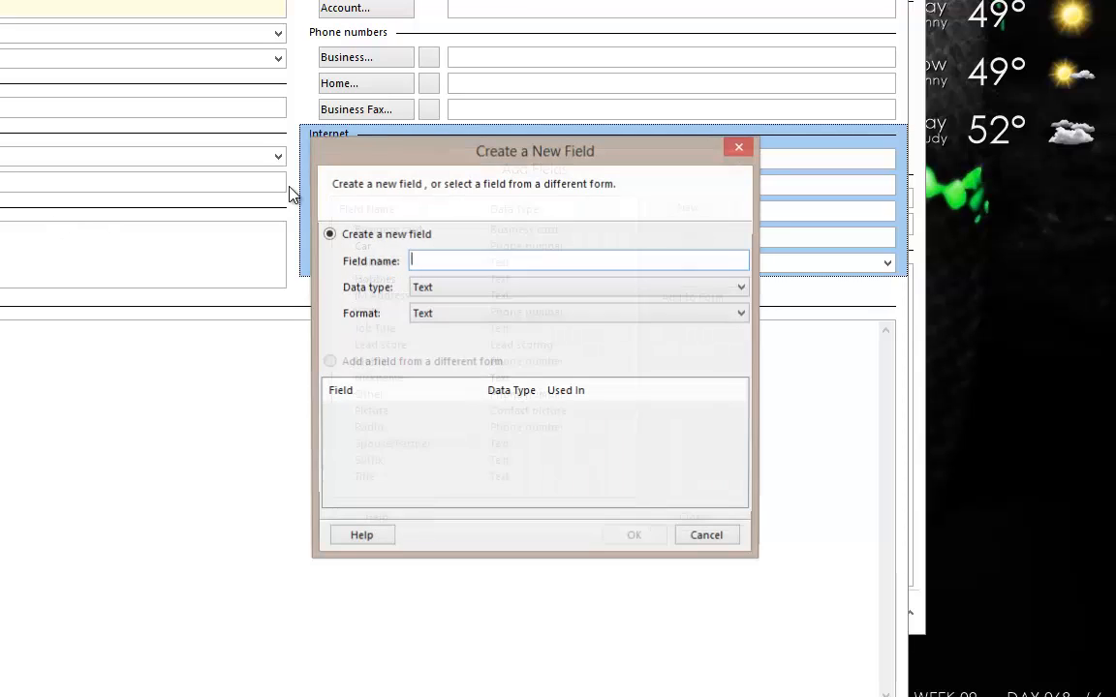
pyautogui.click(500, 289)
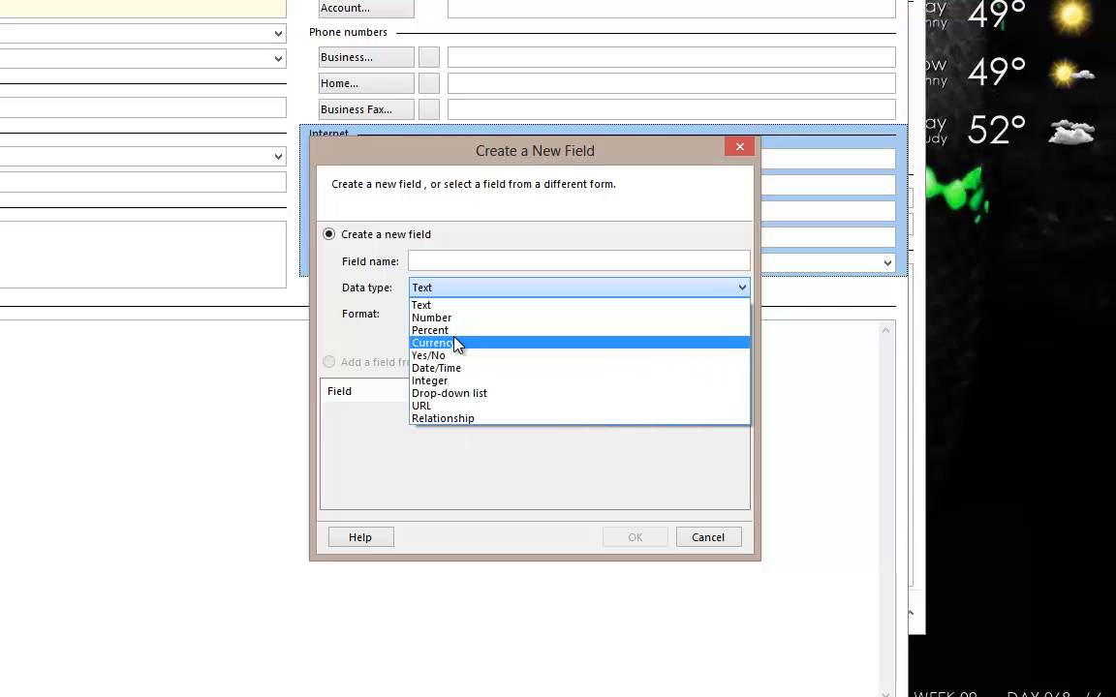
pyautogui.click(453, 369)
pyautogui.click(487, 260)
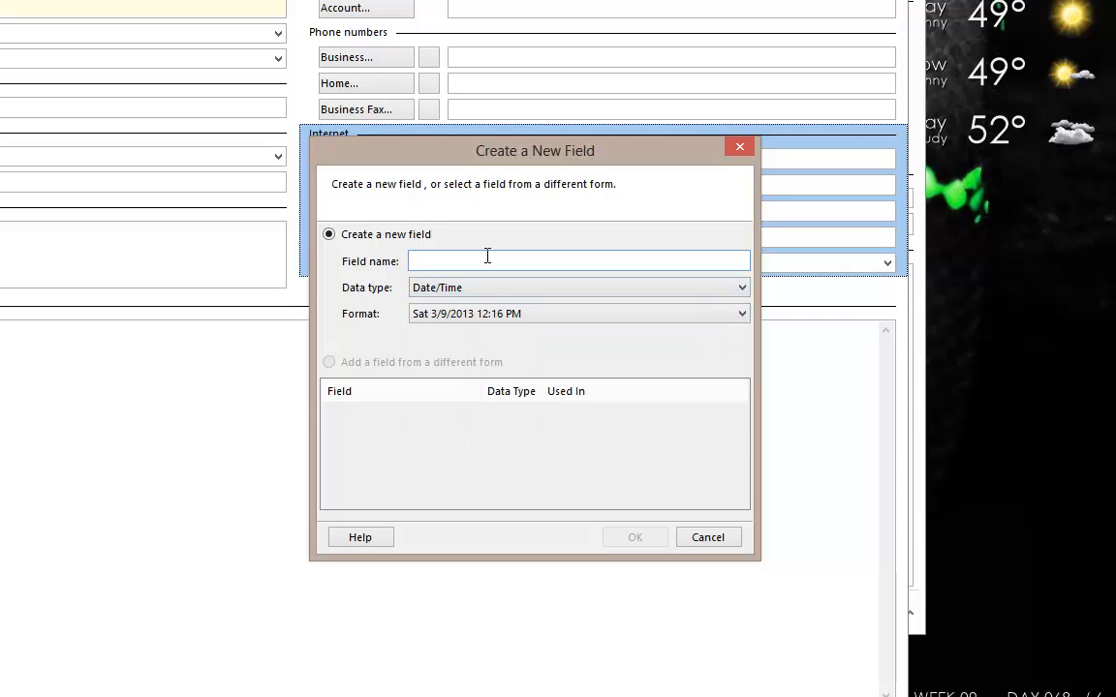
# Name it Date Purchased with the 9 March, 2013 format and add it to the form.
pyautogui.write('Date Pu')
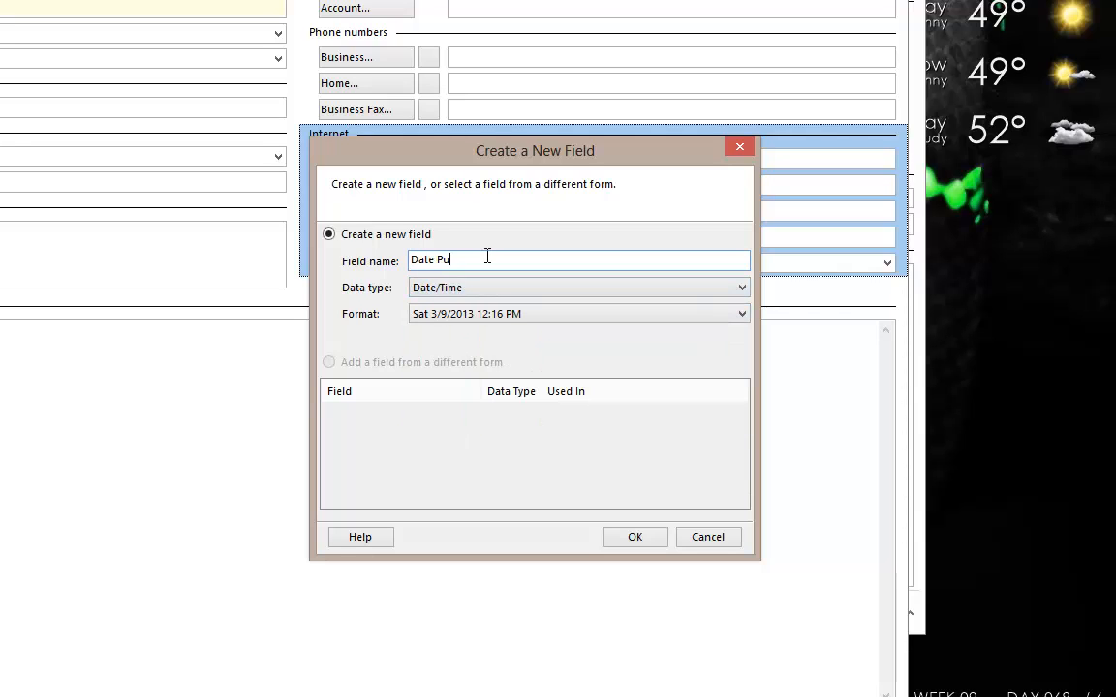
pyautogui.write('rchased')
pyautogui.click(489, 312)
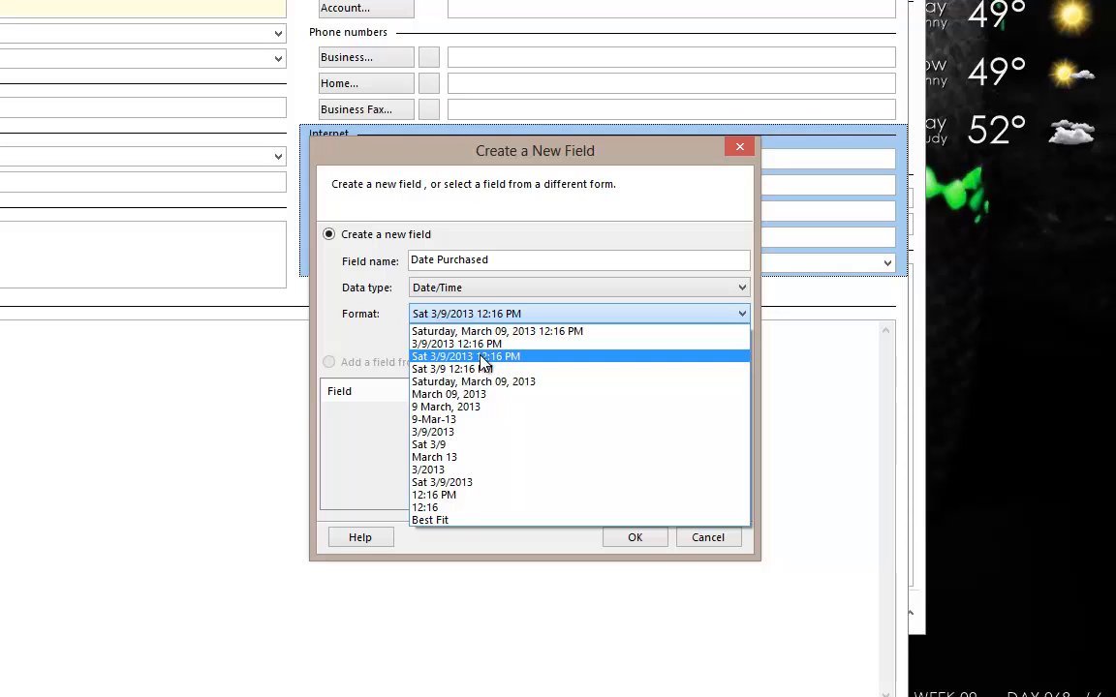
pyautogui.click(492, 414)
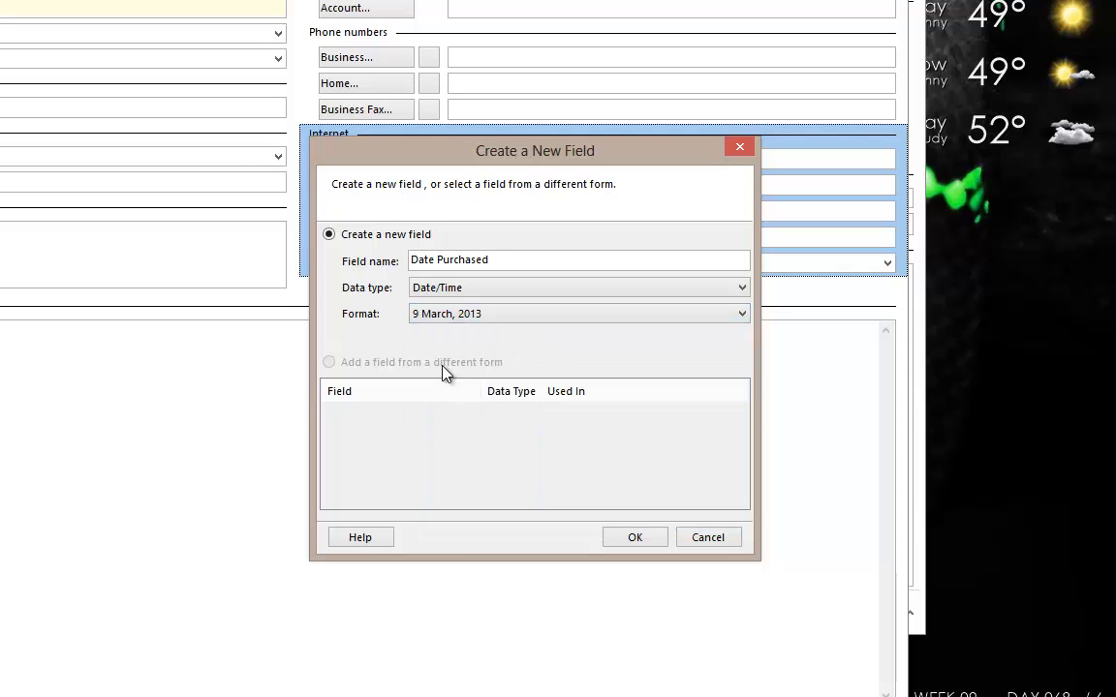
pyautogui.click(634, 538)
pyautogui.click(697, 296)
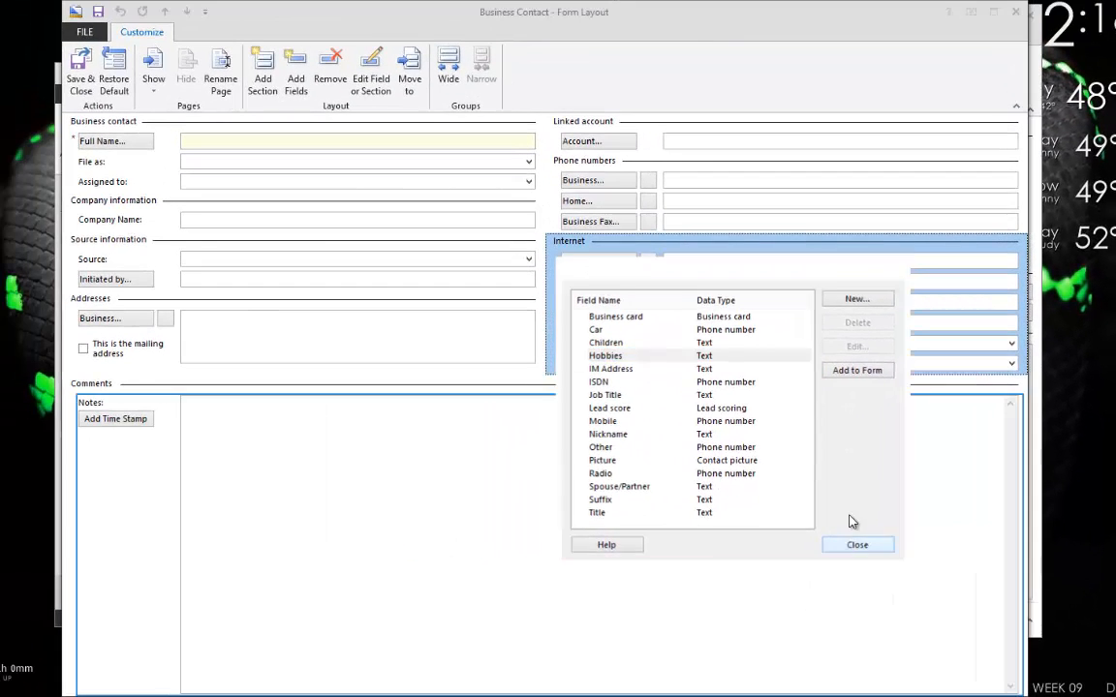
# Close the field list and add a new form section called My Custom Fields.
pyautogui.click(834, 545)
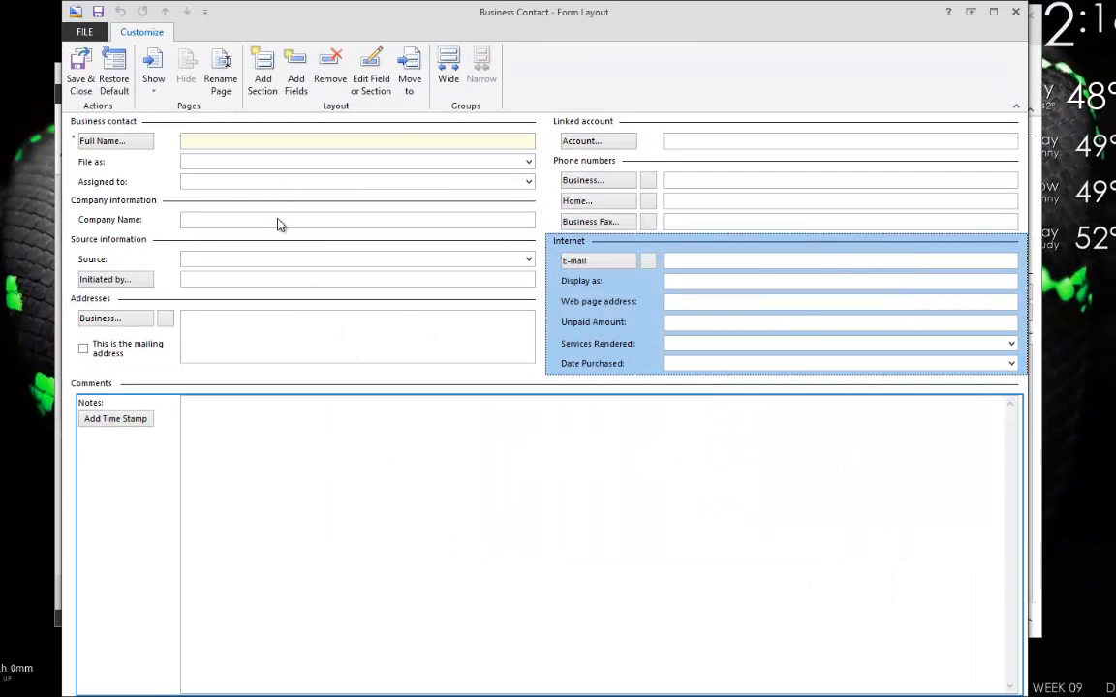
pyautogui.click(636, 329)
pyautogui.click(588, 280)
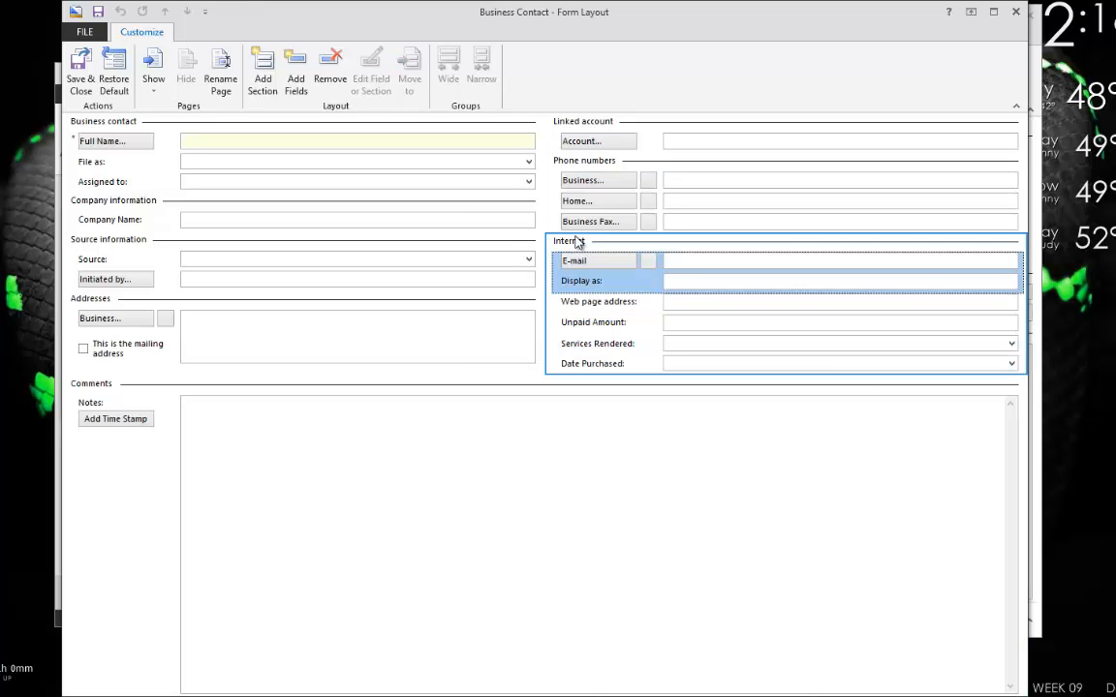
pyautogui.click(560, 299)
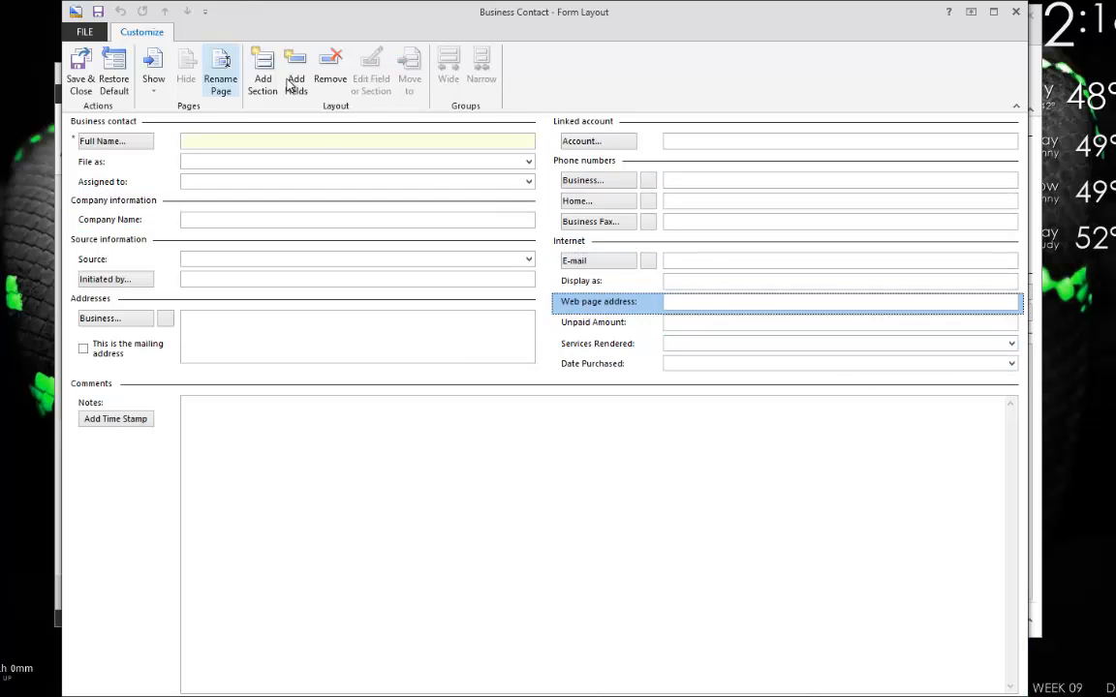
pyautogui.click(260, 78)
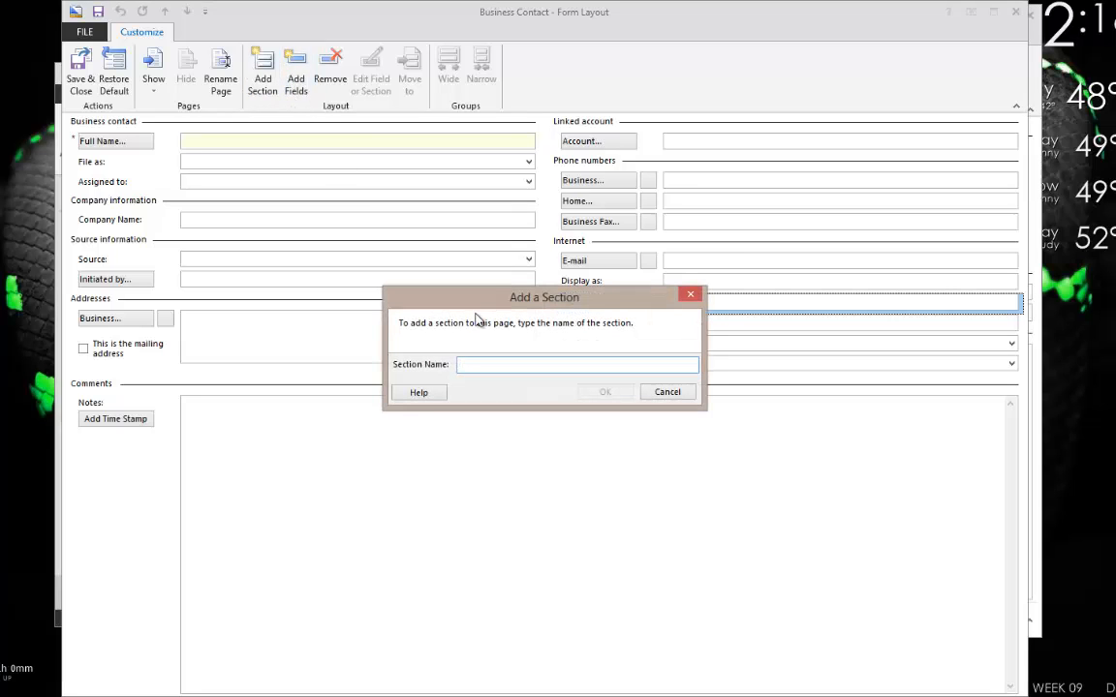
pyautogui.write('My Custom Fields')
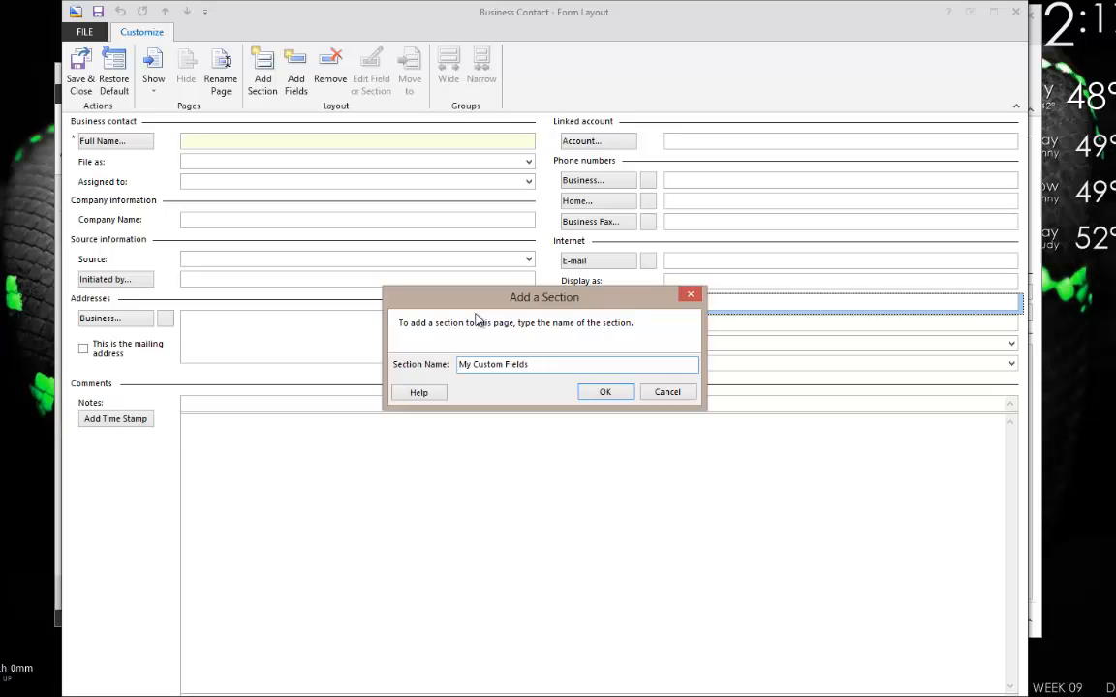
pyautogui.press('Return')
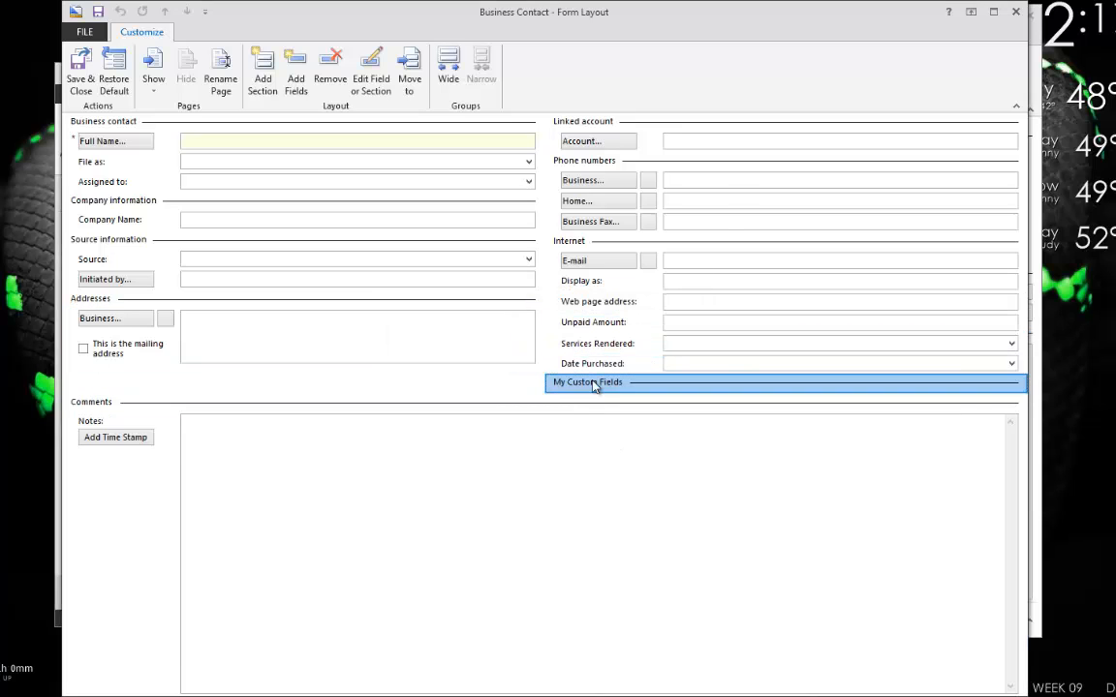
# Drag Unpaid Amount, Services Rendered and Date Purchased into the My Custom Fields section.
pyautogui.moveTo(624, 327); pyautogui.dragTo(621, 383)
pyautogui.moveTo(609, 308); pyautogui.dragTo(627, 382)
pyautogui.moveTo(610, 323); pyautogui.dragTo(627, 388)
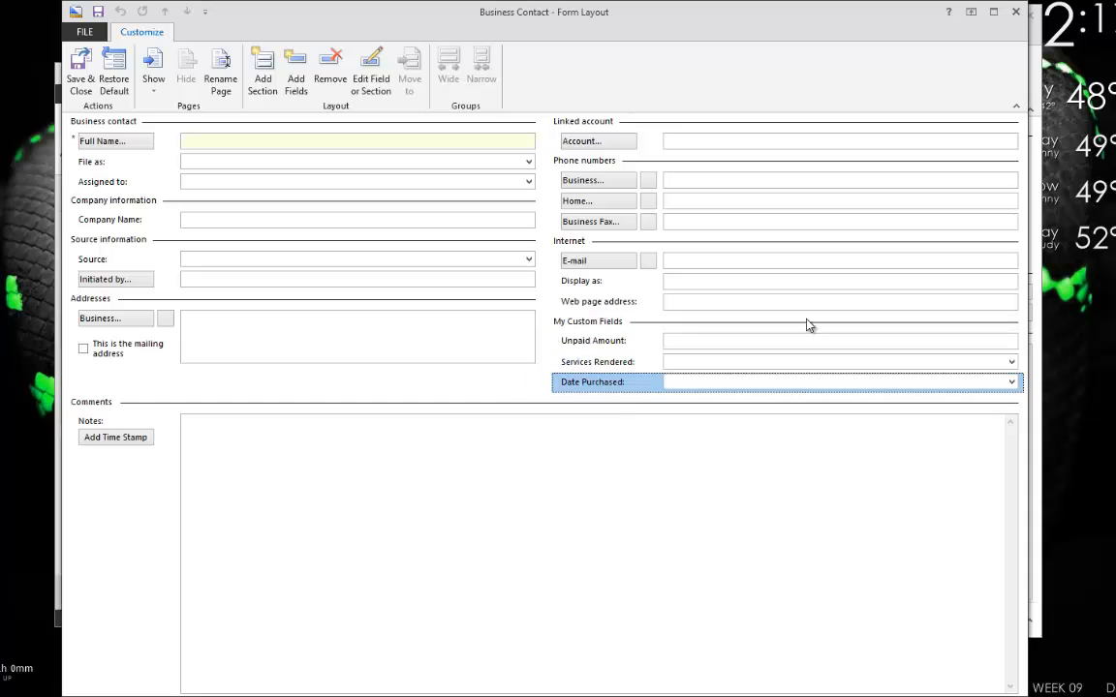
pyautogui.click(620, 321)
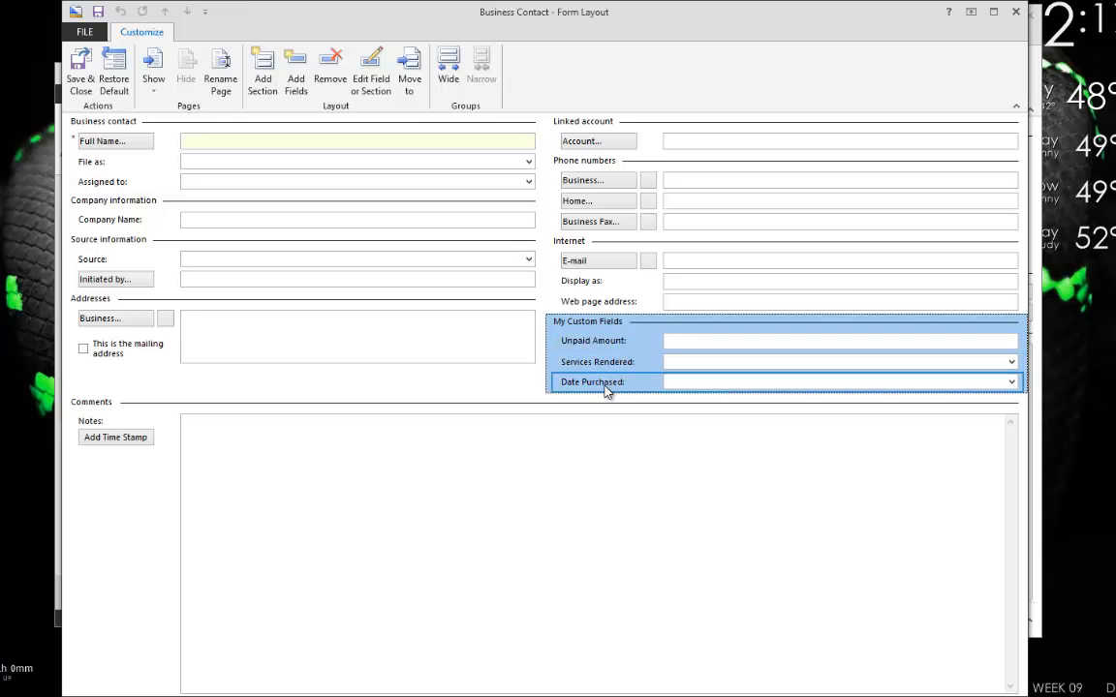
# Save the form layout, close the blank contact without saving, and start a new business contact.
pyautogui.click(80, 68)
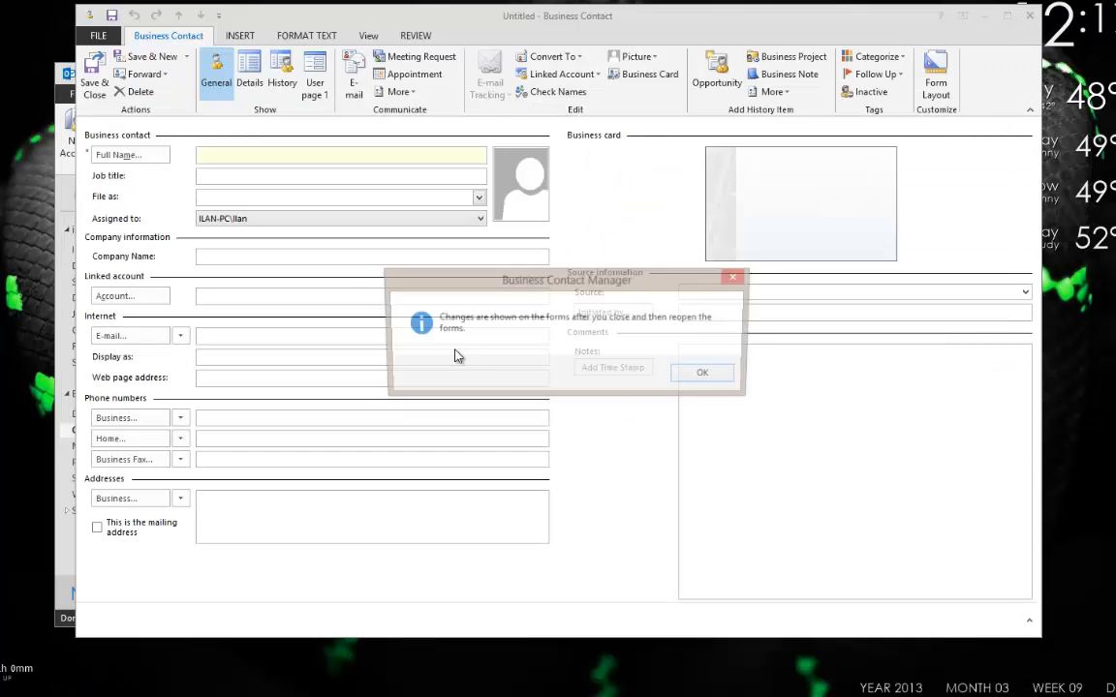
pyautogui.click(731, 380)
pyautogui.click(1029, 15)
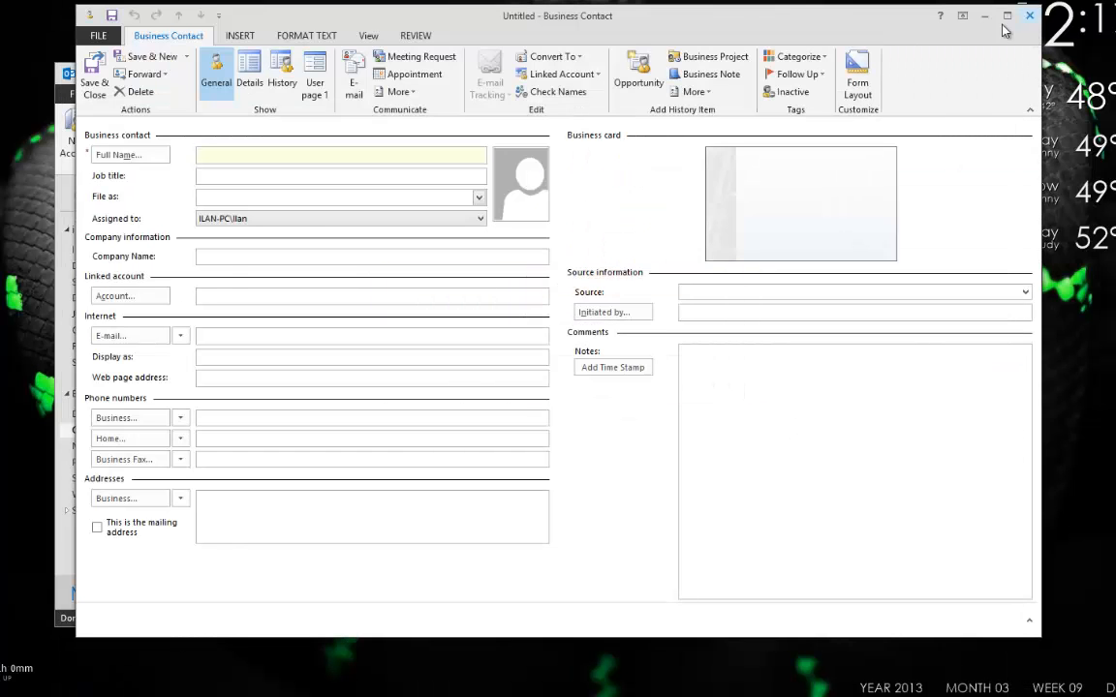
pyautogui.rightClick(463, 361)
pyautogui.click(486, 364)
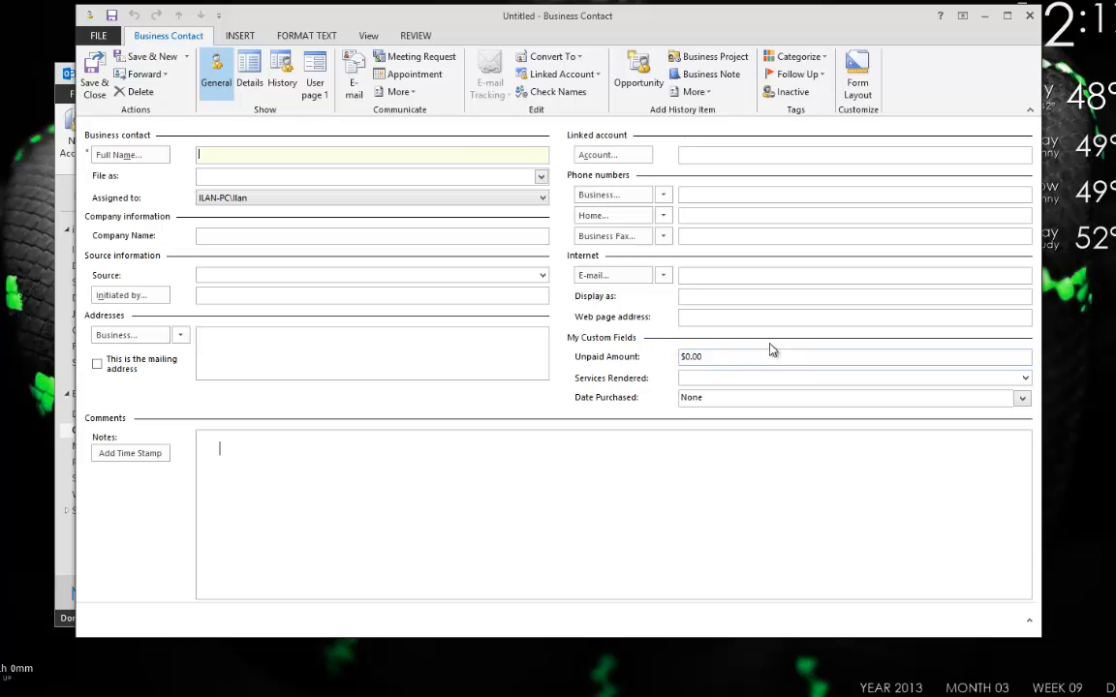
# Enter the contact's full name and the company name Danger Studio.
pyautogui.moveTo(747, 356); pyautogui.dragTo(347, 355)
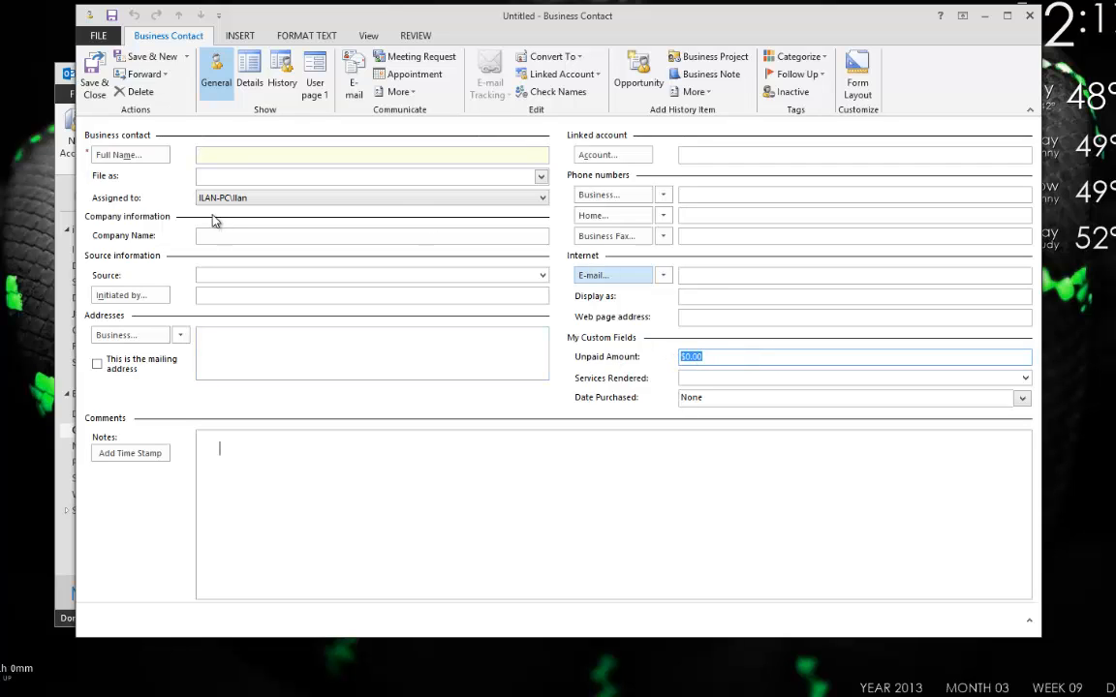
pyautogui.click(230, 156)
pyautogui.write('Ilan')
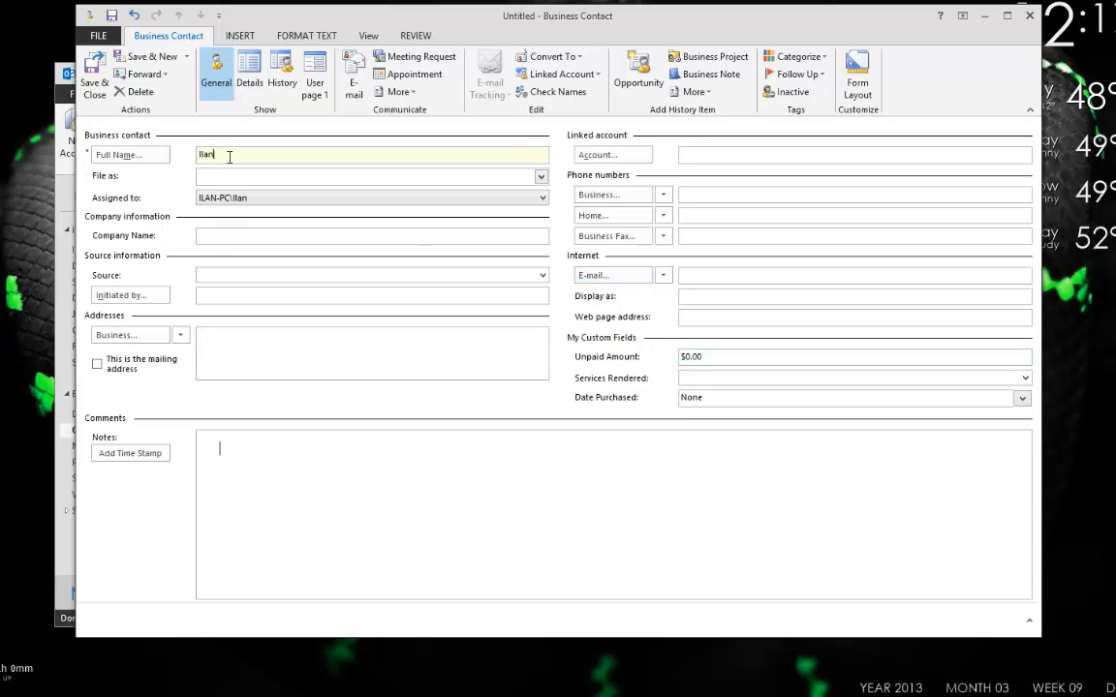
pyautogui.write(' O')
pyautogui.click(224, 238)
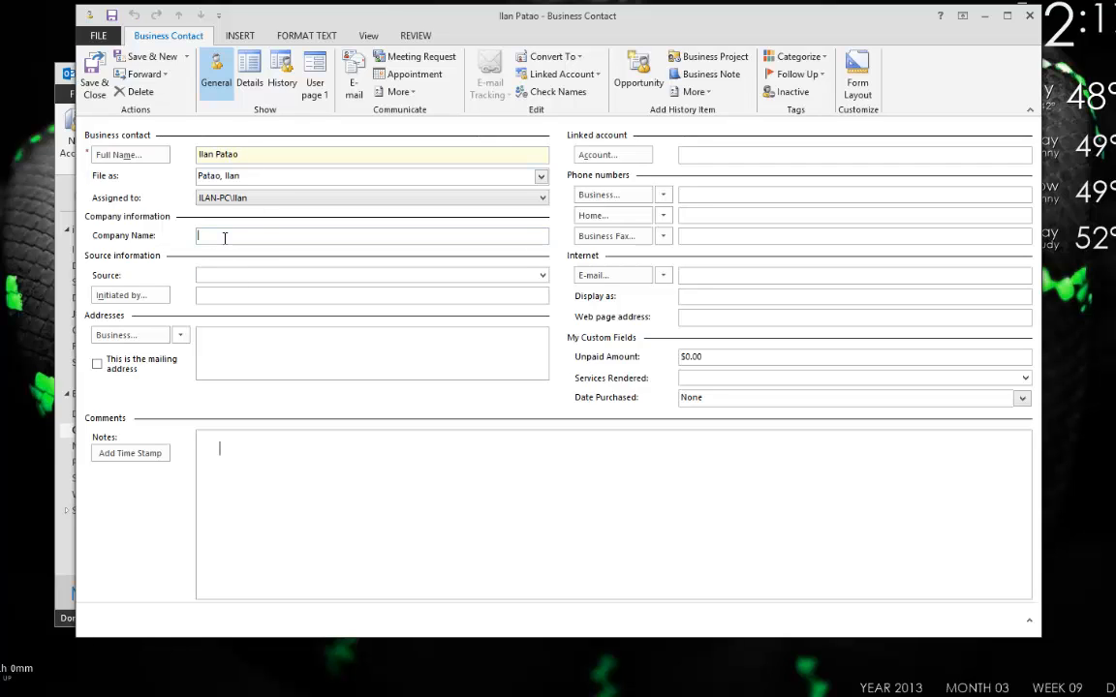
pyautogui.write('Danger Studio')
# Set Initiated by to a new Mass E-mail named Advertising Blast and save it.
pyautogui.click(220, 279)
pyautogui.click(215, 295)
pyautogui.click(107, 295)
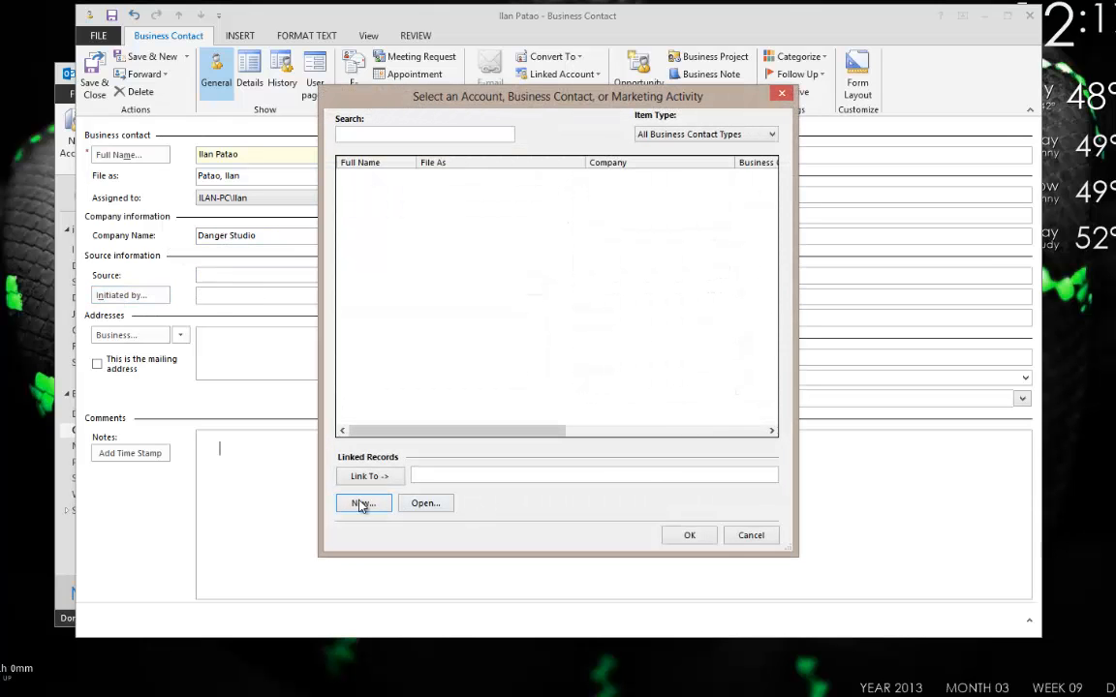
pyautogui.click(360, 504)
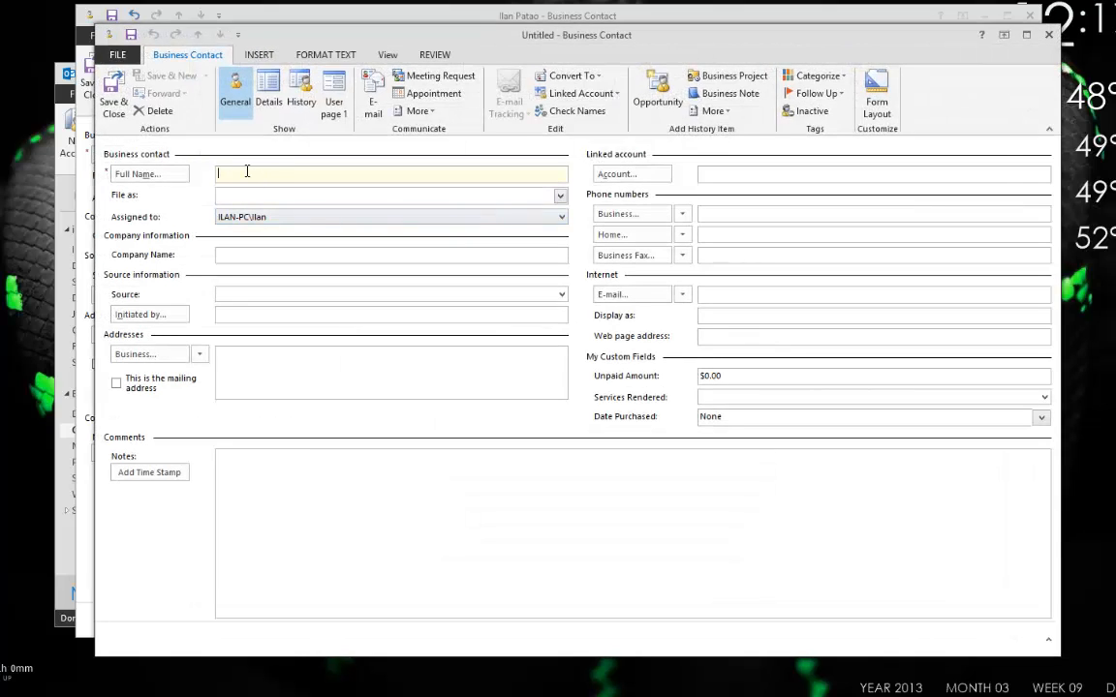
pyautogui.click(1049, 35)
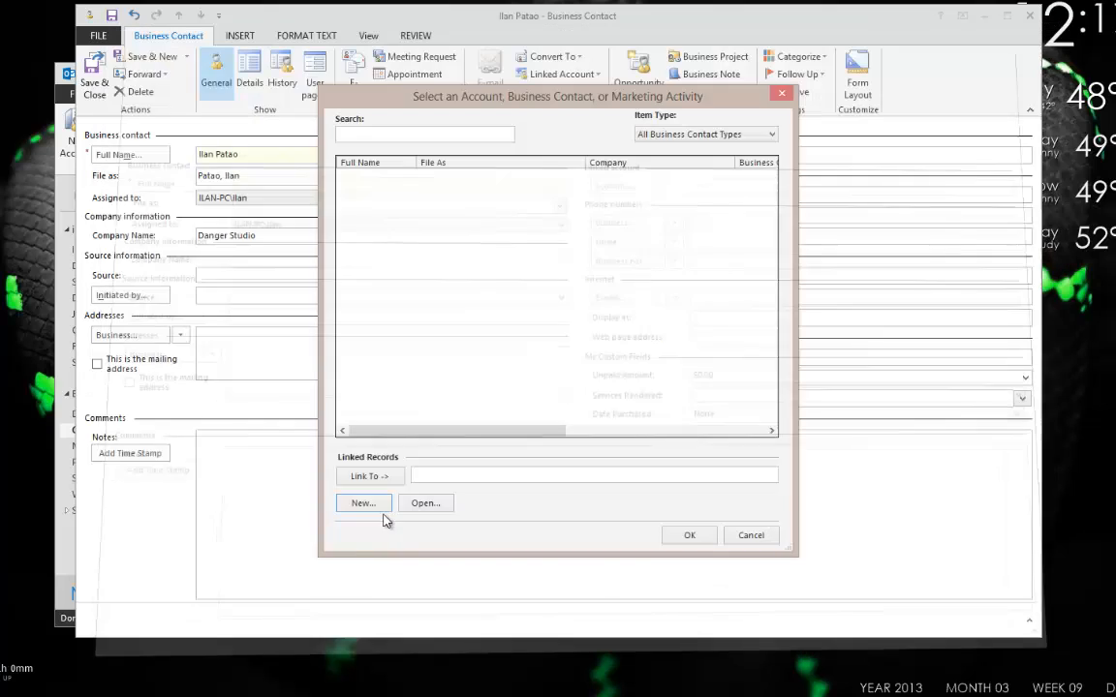
pyautogui.click(717, 135)
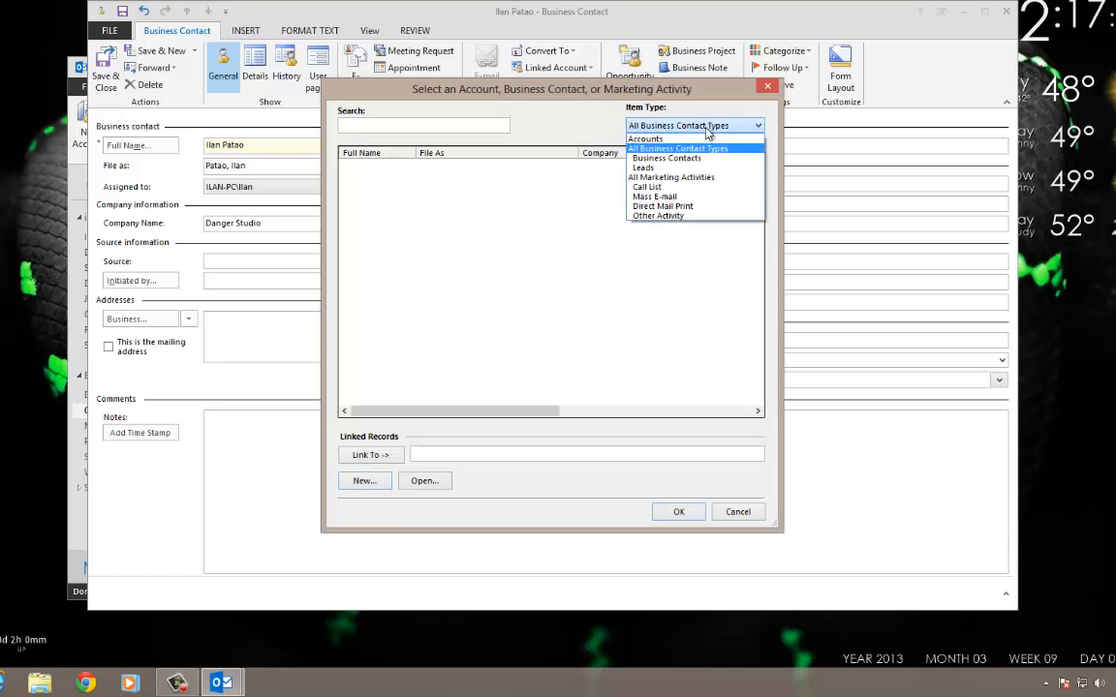
pyautogui.click(672, 198)
pyautogui.click(366, 479)
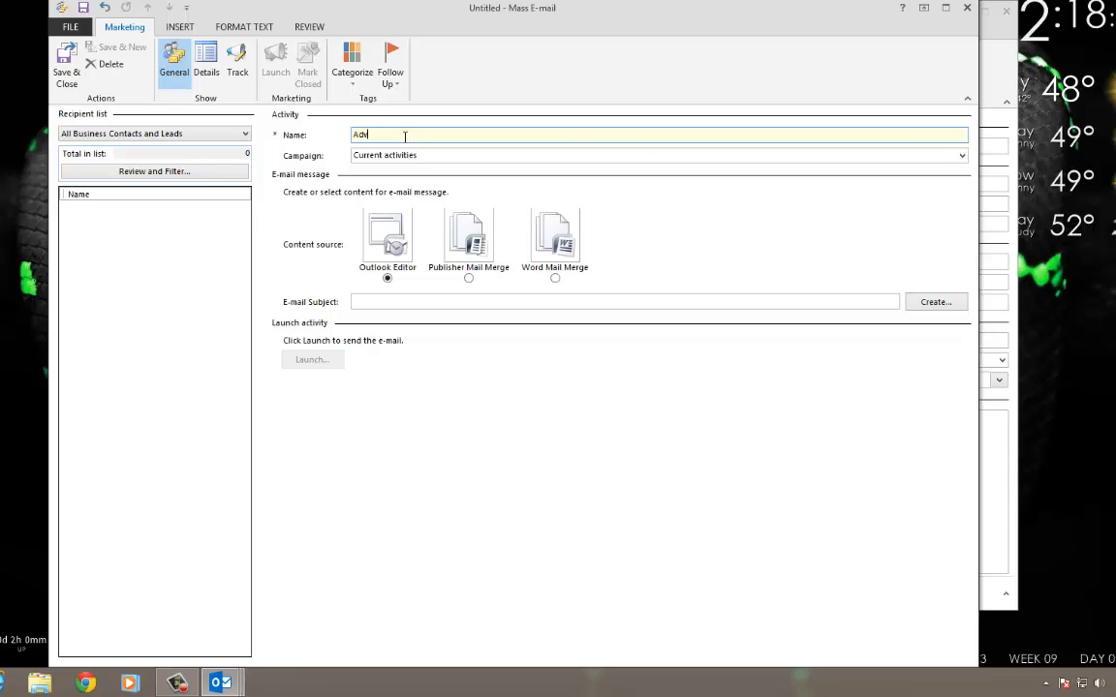
pyautogui.write('ertising Blast')
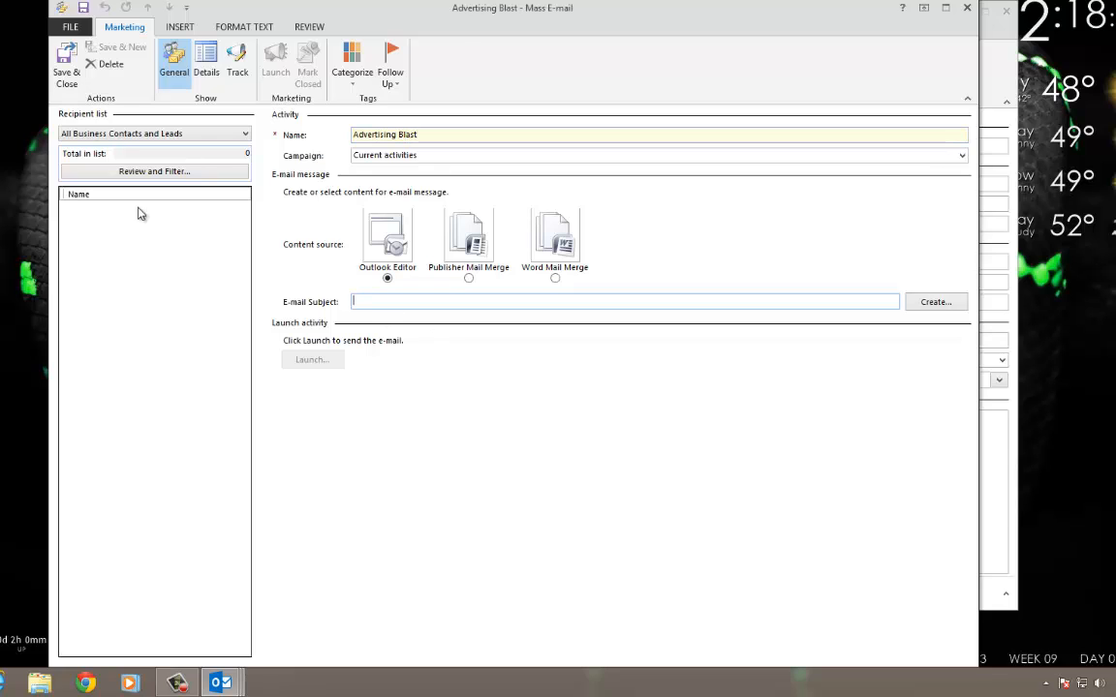
pyautogui.click(72, 66)
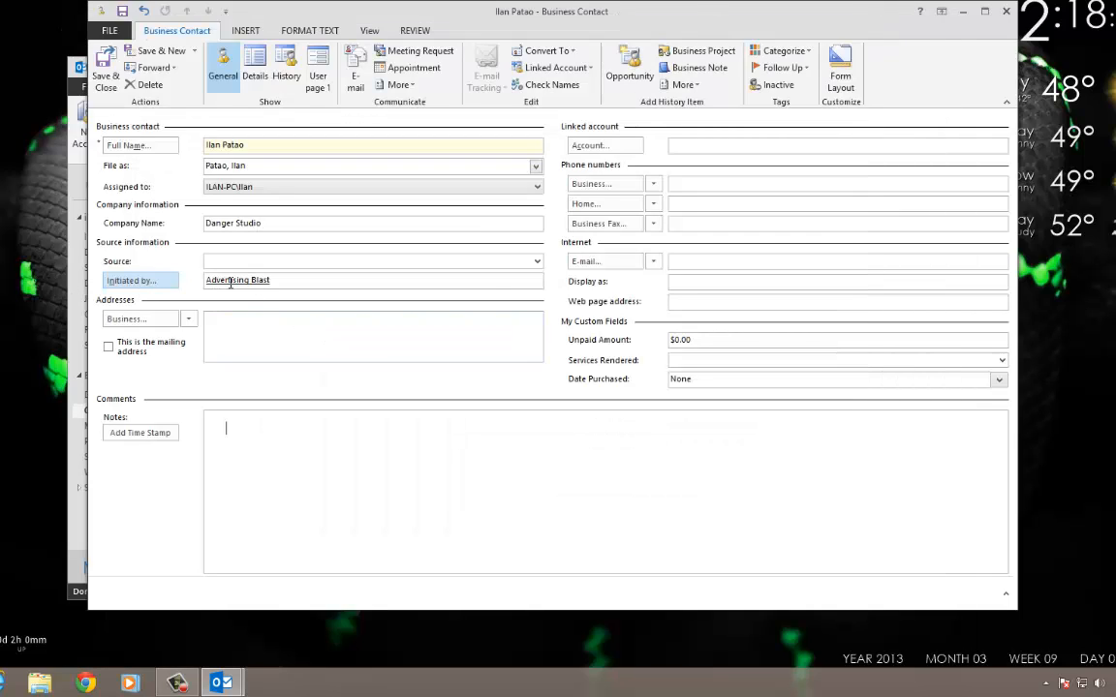
# Set the contact's Source to E-mail Campaign.
pyautogui.click(537, 261)
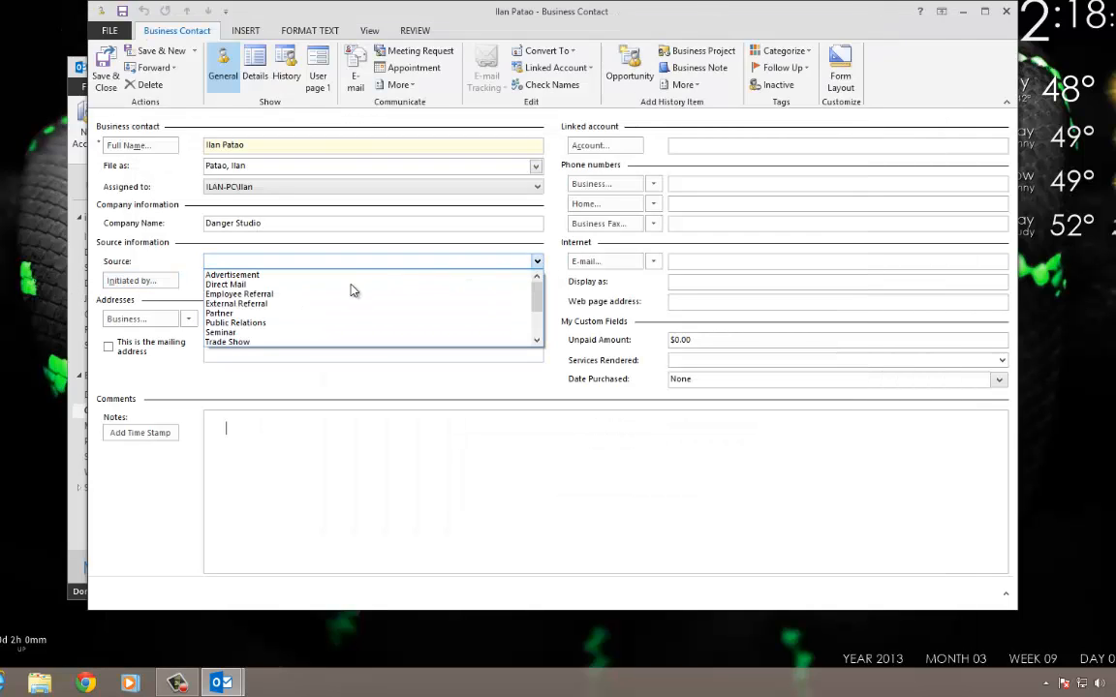
pyautogui.scroll(-1, 342, 295)
pyautogui.scroll(-1, 342, 296)
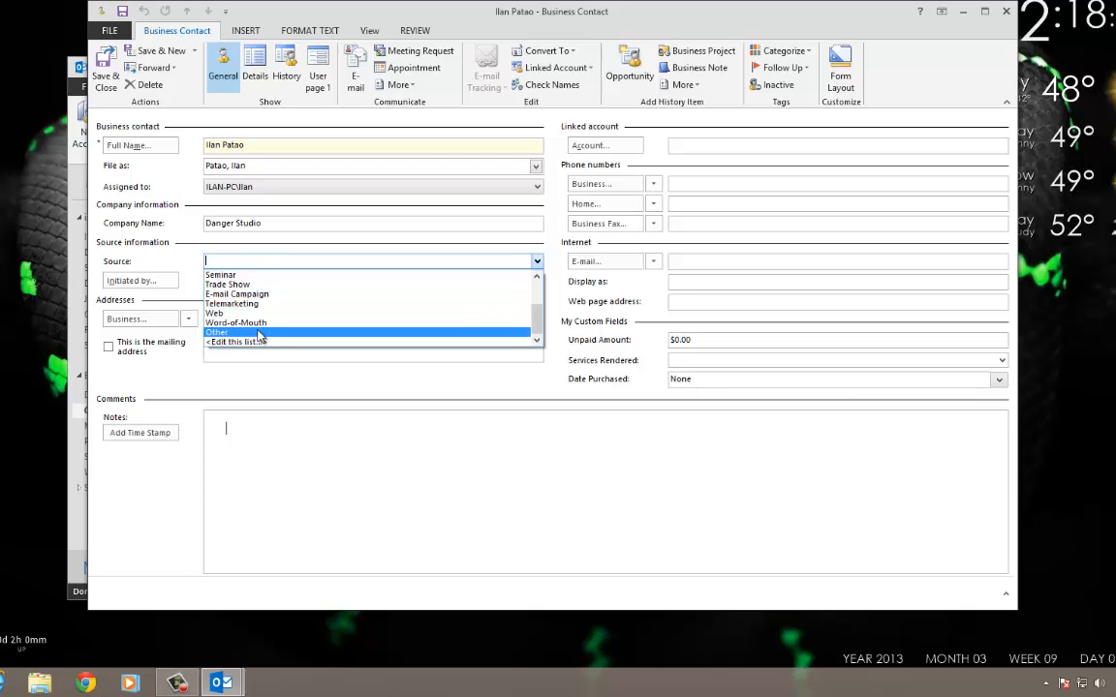
pyautogui.click(250, 275)
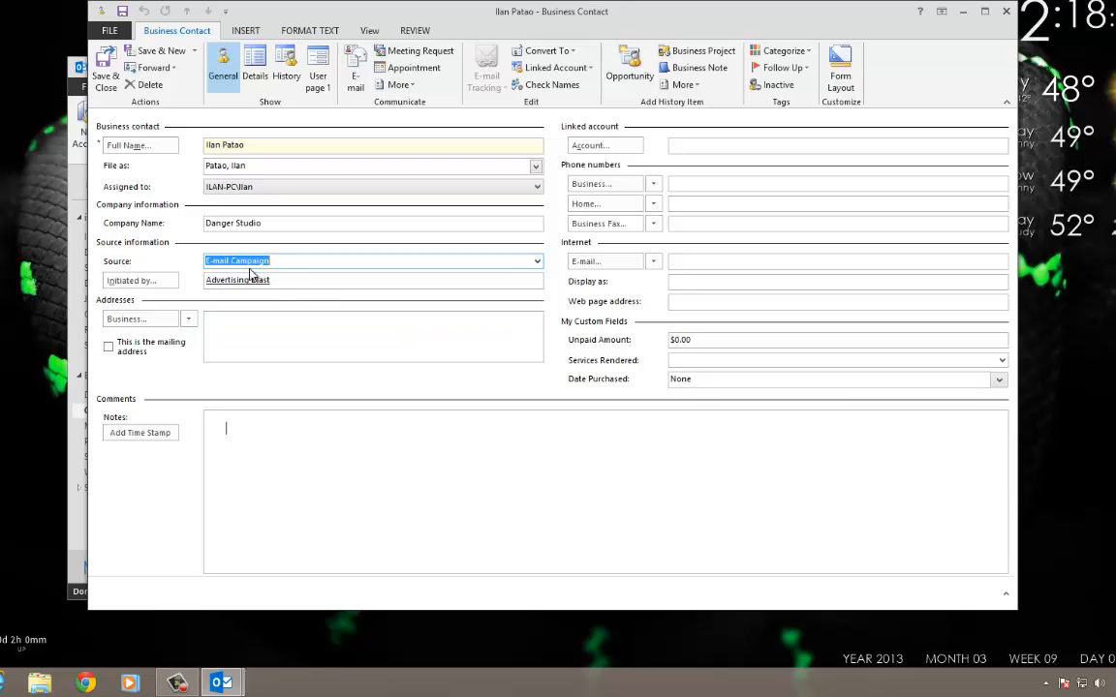
# Enter the business address in the detailed address dialog, with country United States of America.
pyautogui.click(232, 335)
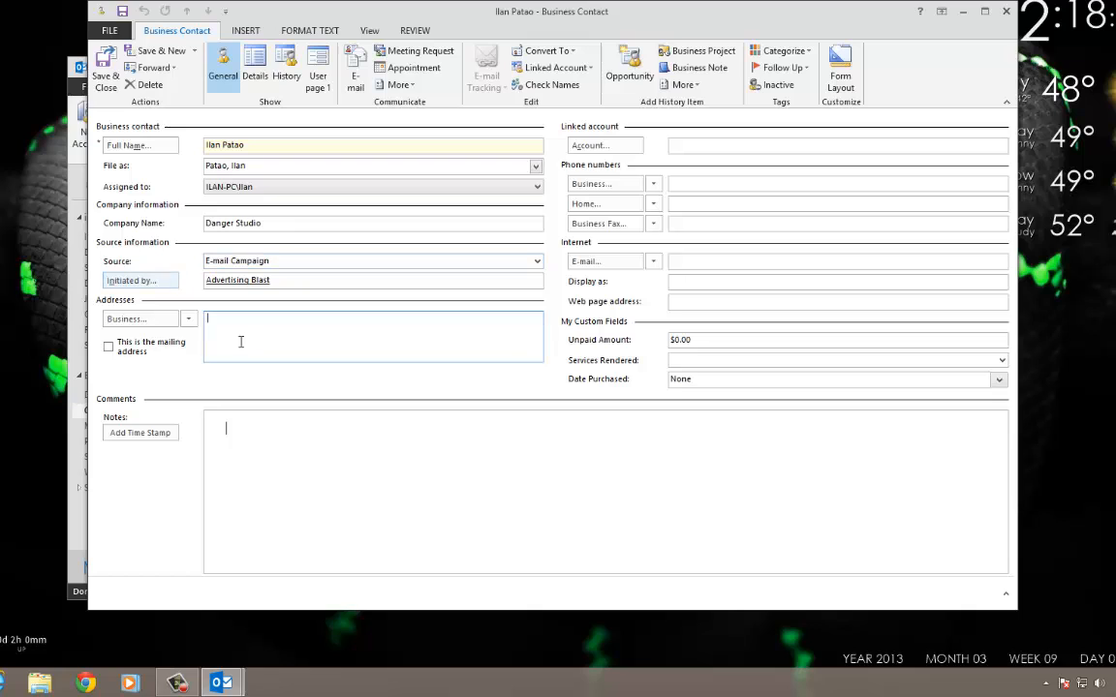
pyautogui.click(150, 319)
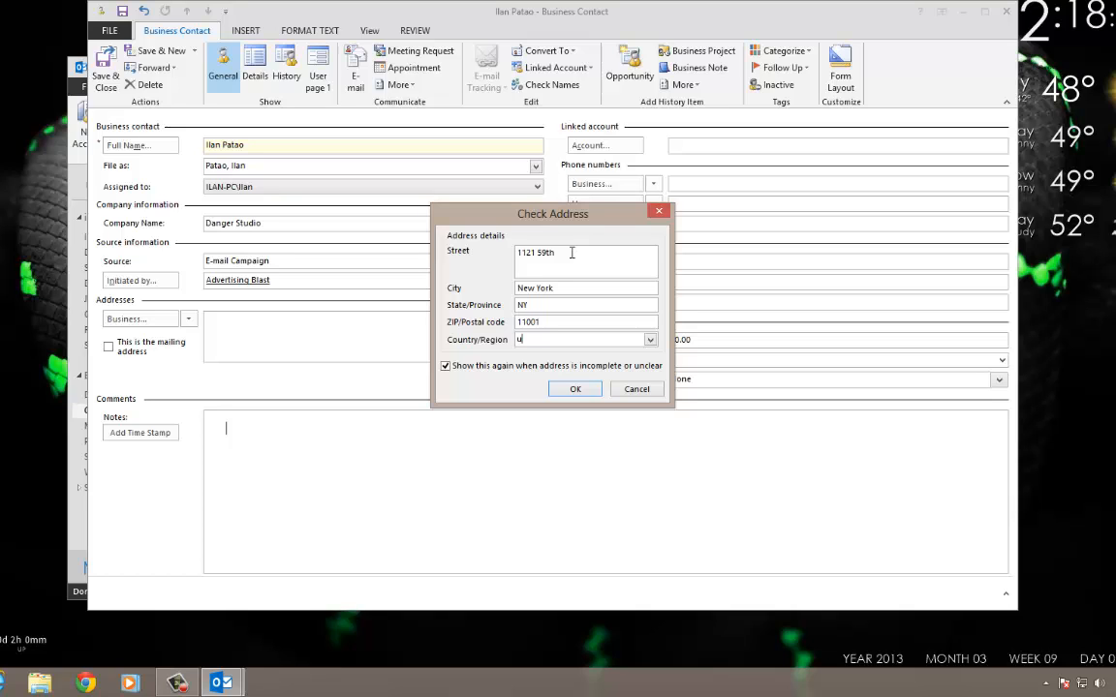
pyautogui.write('sa')
pyautogui.press('Tab')
pyautogui.click(650, 340)
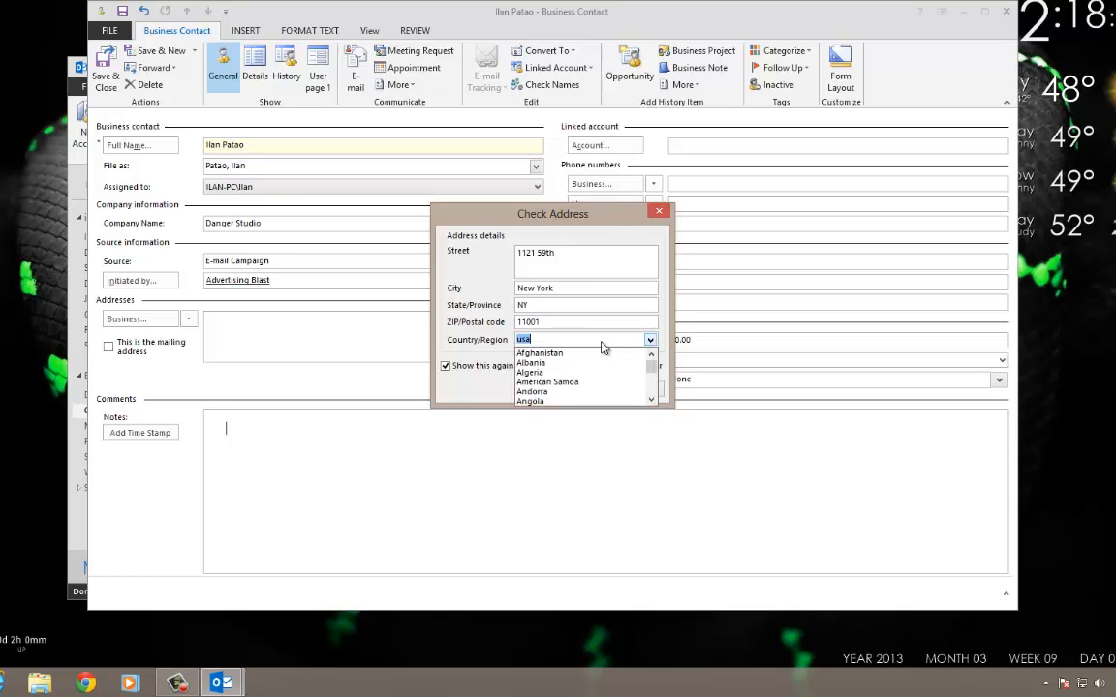
pyautogui.click(651, 339)
pyautogui.click(651, 340)
pyautogui.moveTo(652, 366); pyautogui.dragTo(657, 394)
pyautogui.scroll(3, 644, 391)
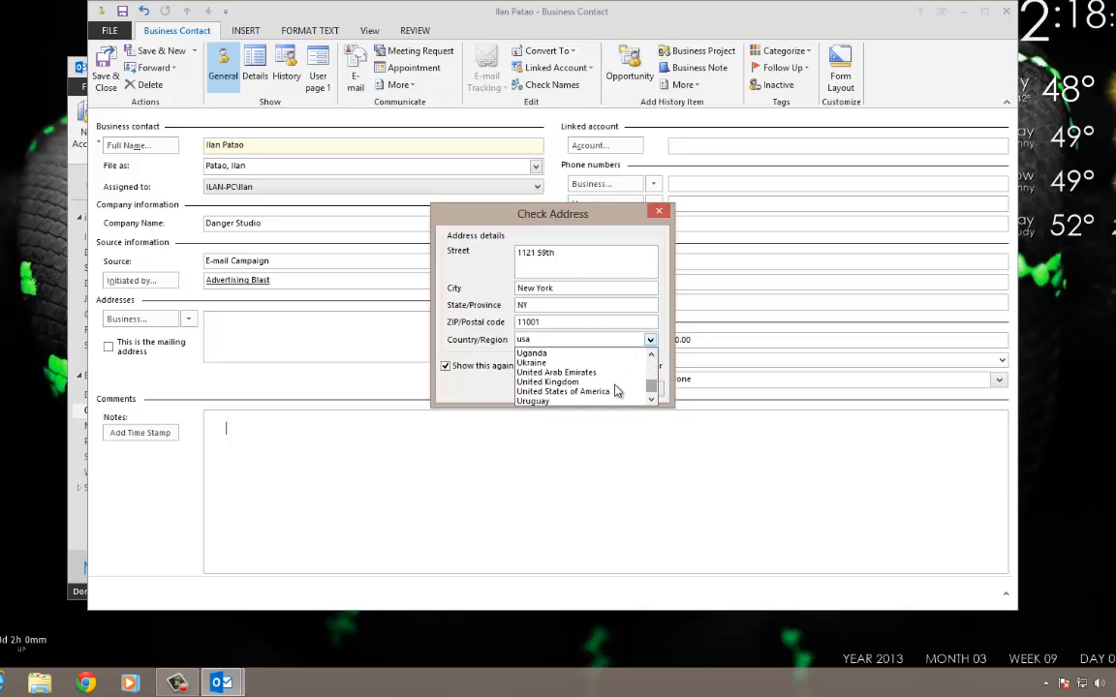
pyautogui.click(572, 392)
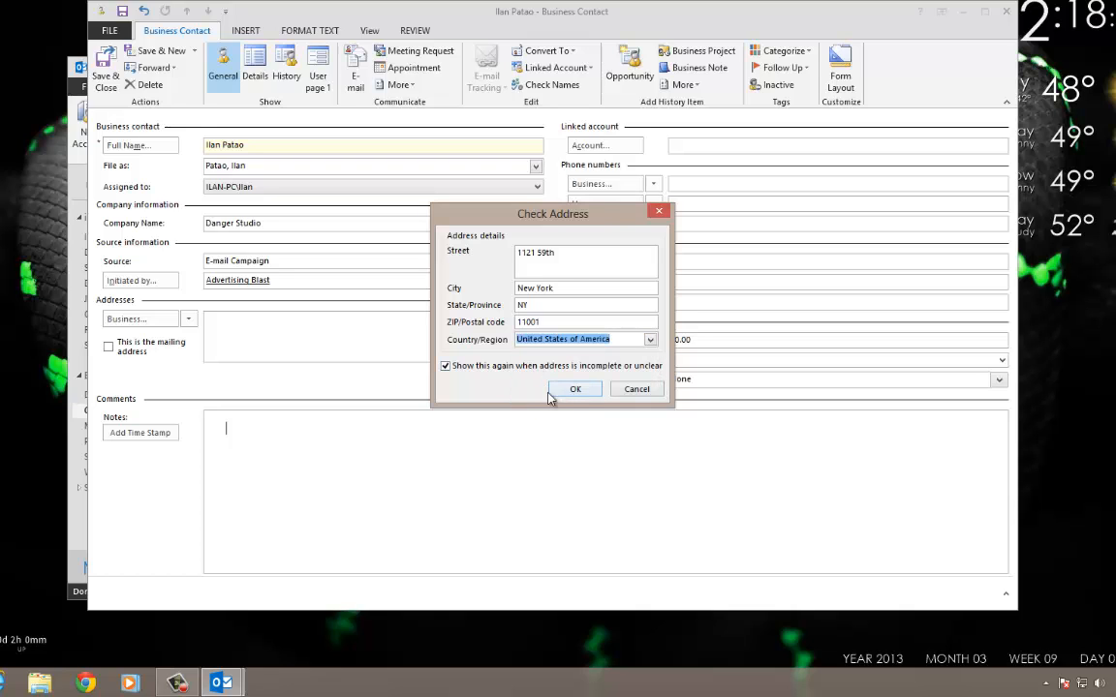
pyautogui.click(569, 391)
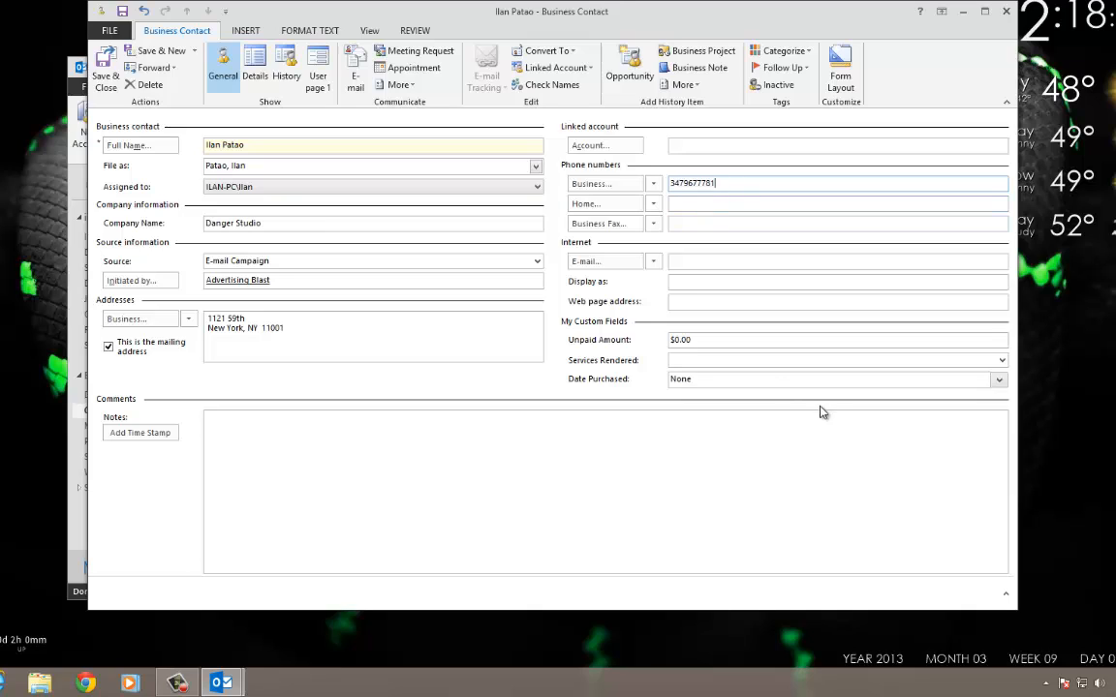
# Fill in the contact's phone, e-mail address and the Danger Studio web page.
pyautogui.click(711, 259)
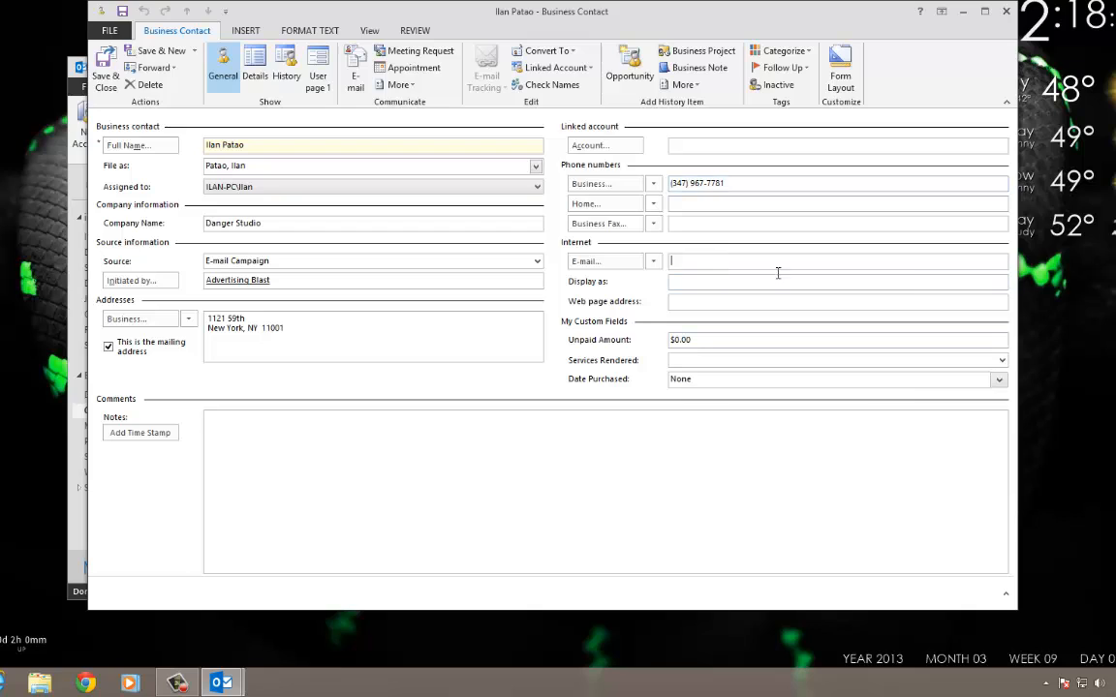
pyautogui.click(913, 278)
pyautogui.write('www.dangerstudio.com')
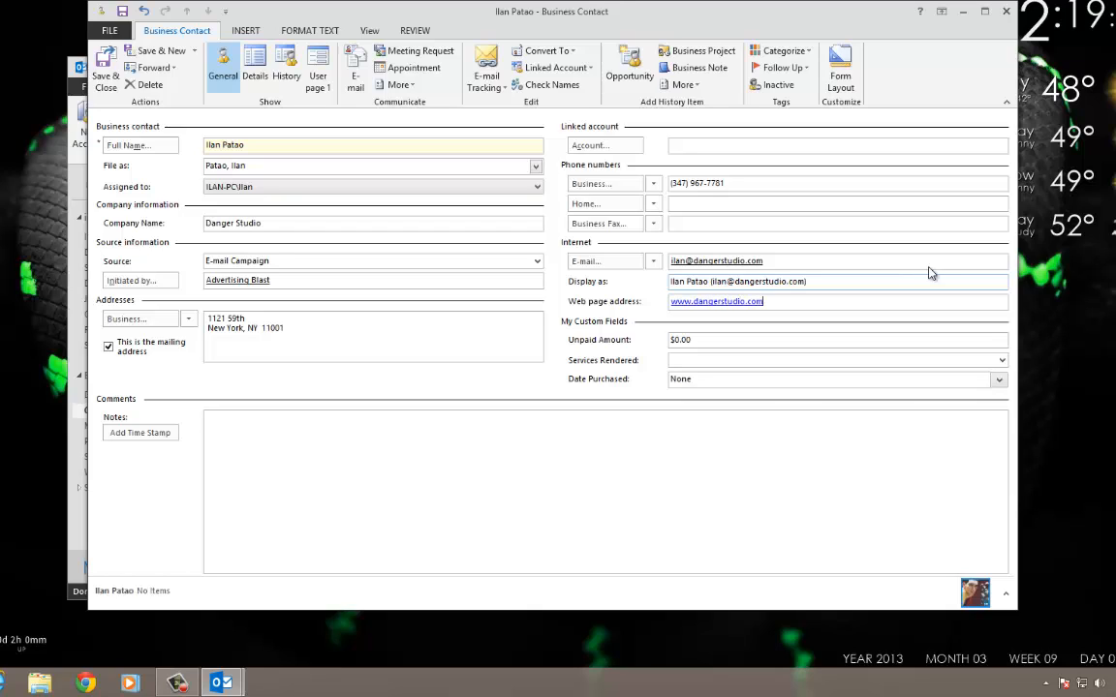
pyautogui.click(677, 341)
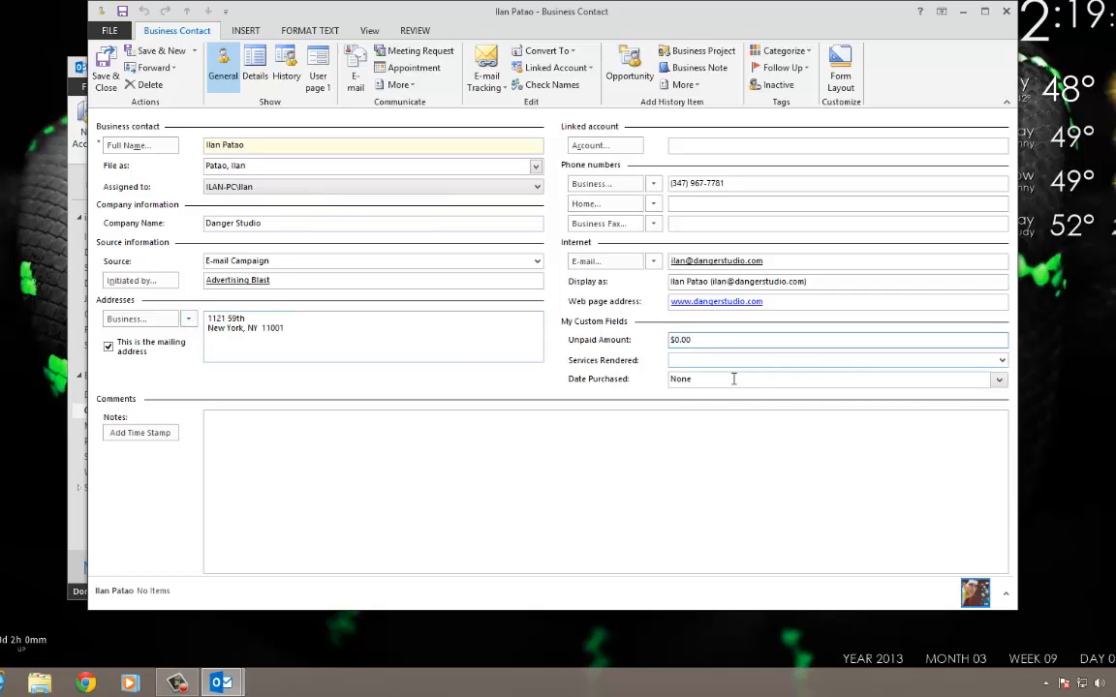
# Set Services Rendered to Programming, Unpaid Amount $700.00, and Date Purchased to 3/1/2013.
pyautogui.click(1002, 361)
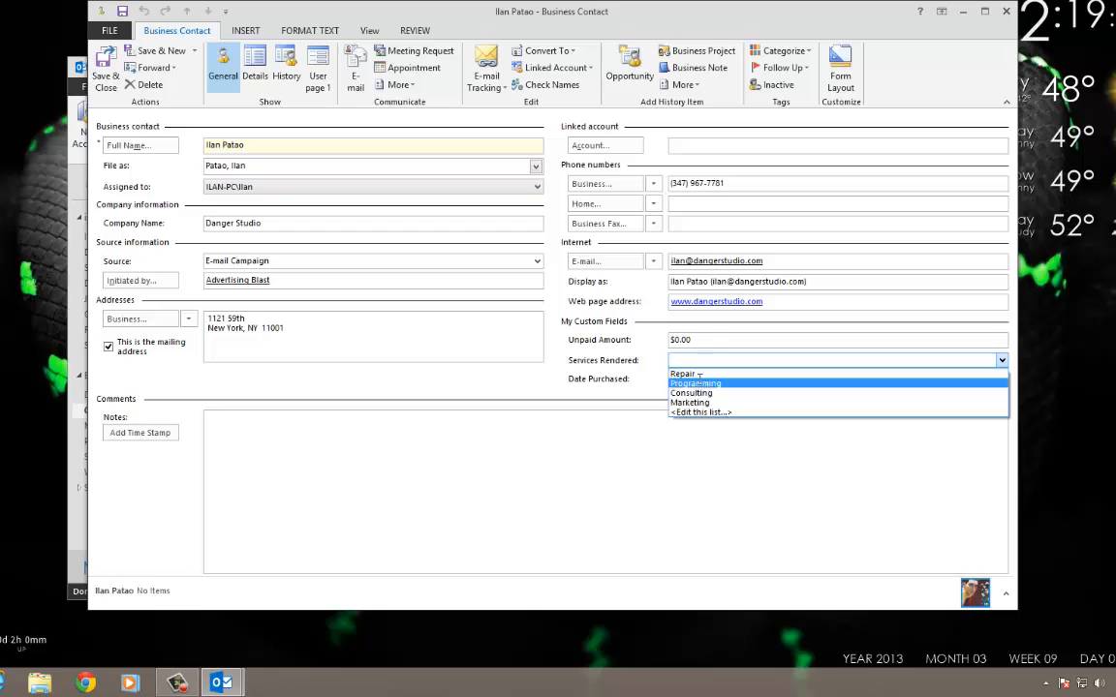
pyautogui.click(695, 383)
pyautogui.hotkey('shift', 'Tab')
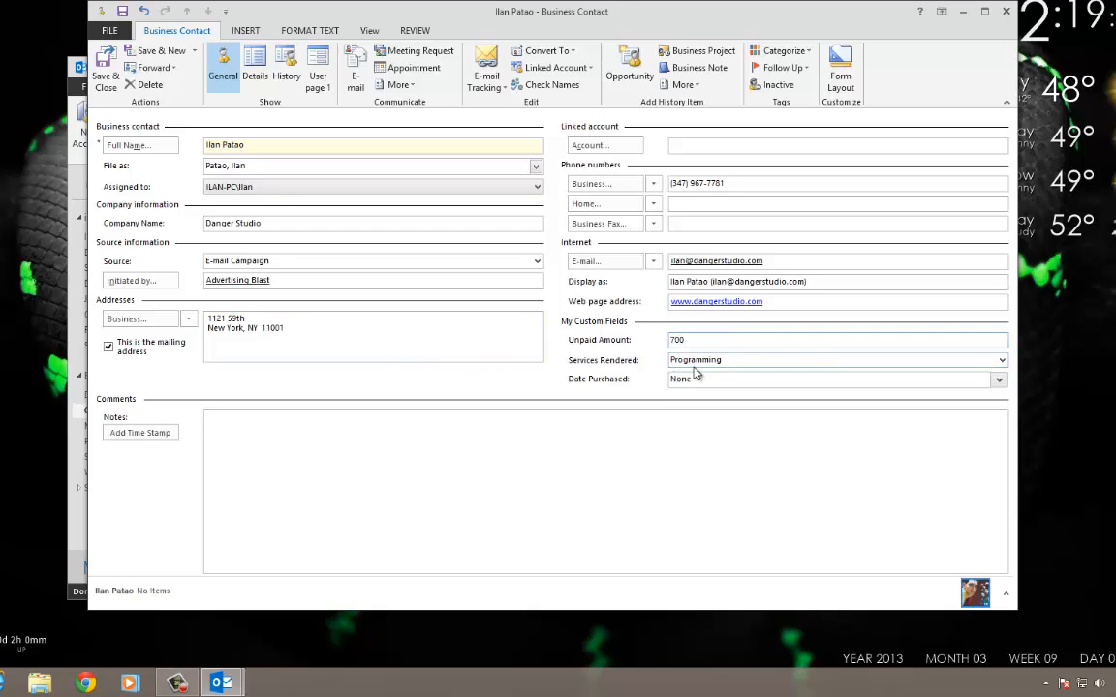
pyautogui.press('Tab')
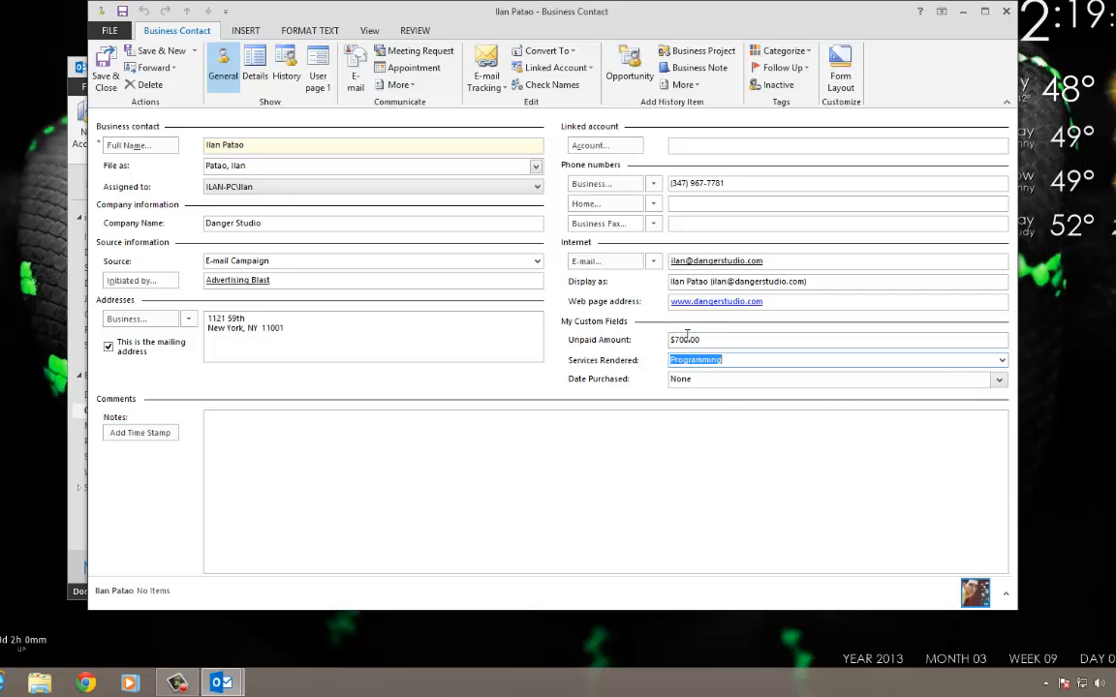
pyautogui.click(997, 380)
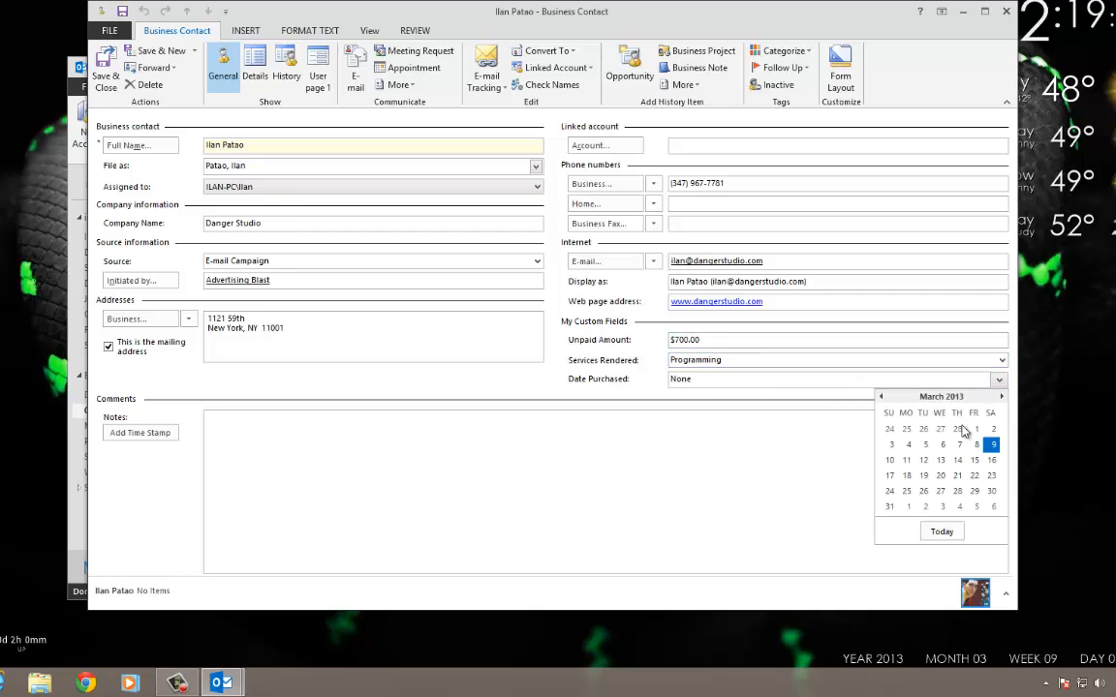
pyautogui.click(976, 429)
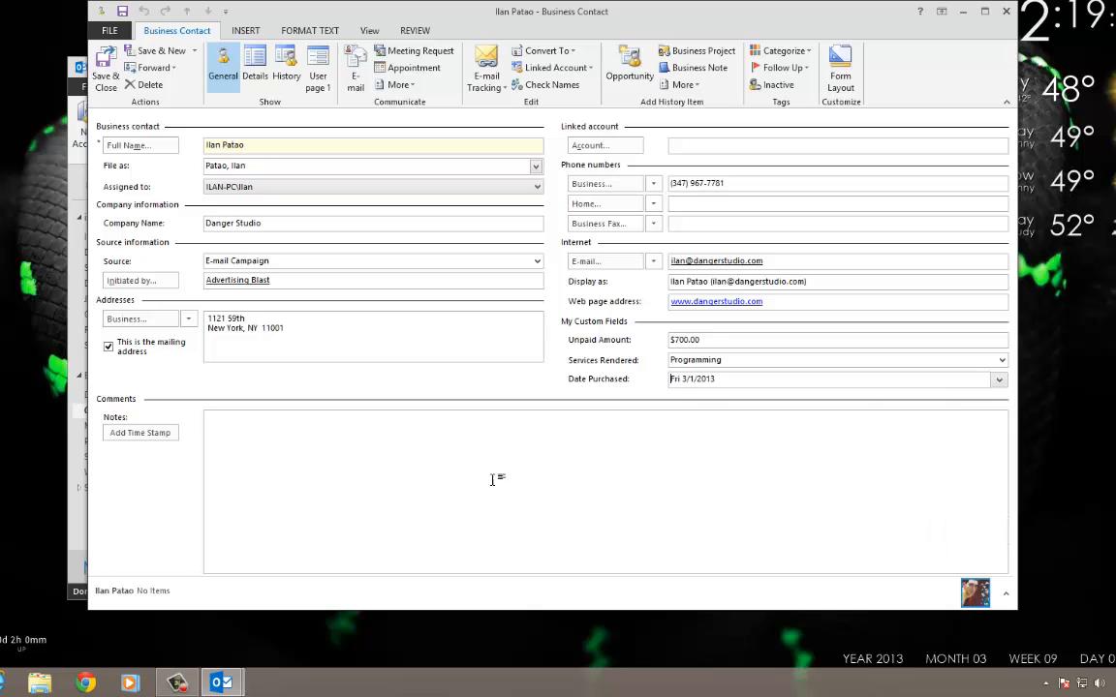
# Save the contact, reopen it, add a time-stamped 'Created a new entry' note, and save again.
pyautogui.click(105, 75)
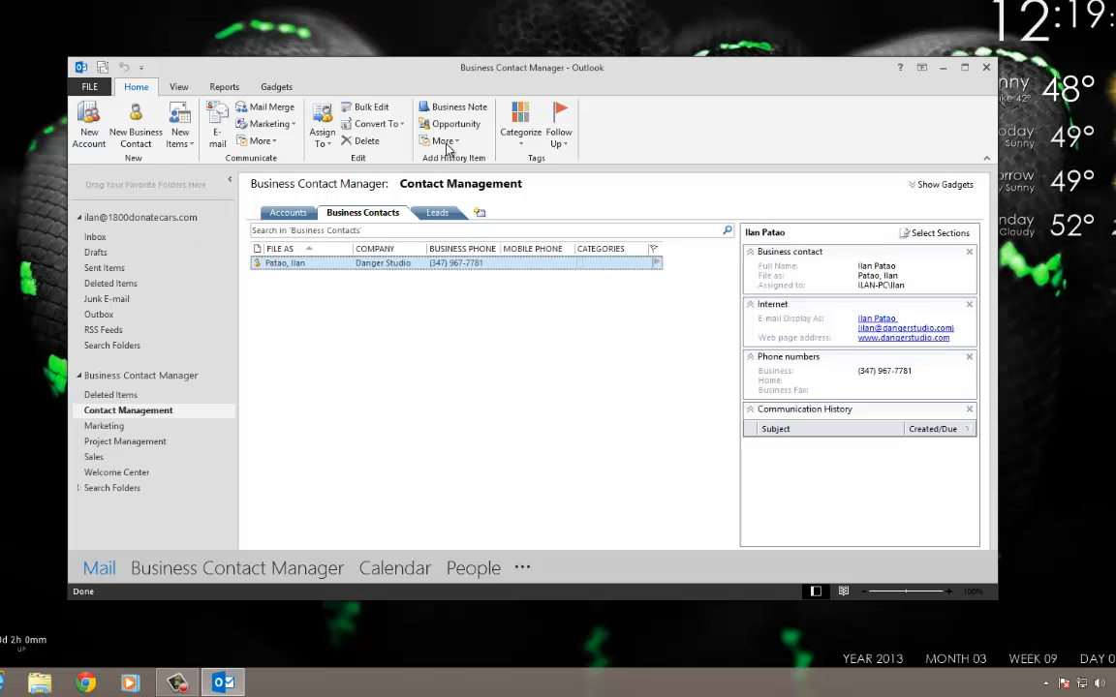
pyautogui.doubleClick(290, 263)
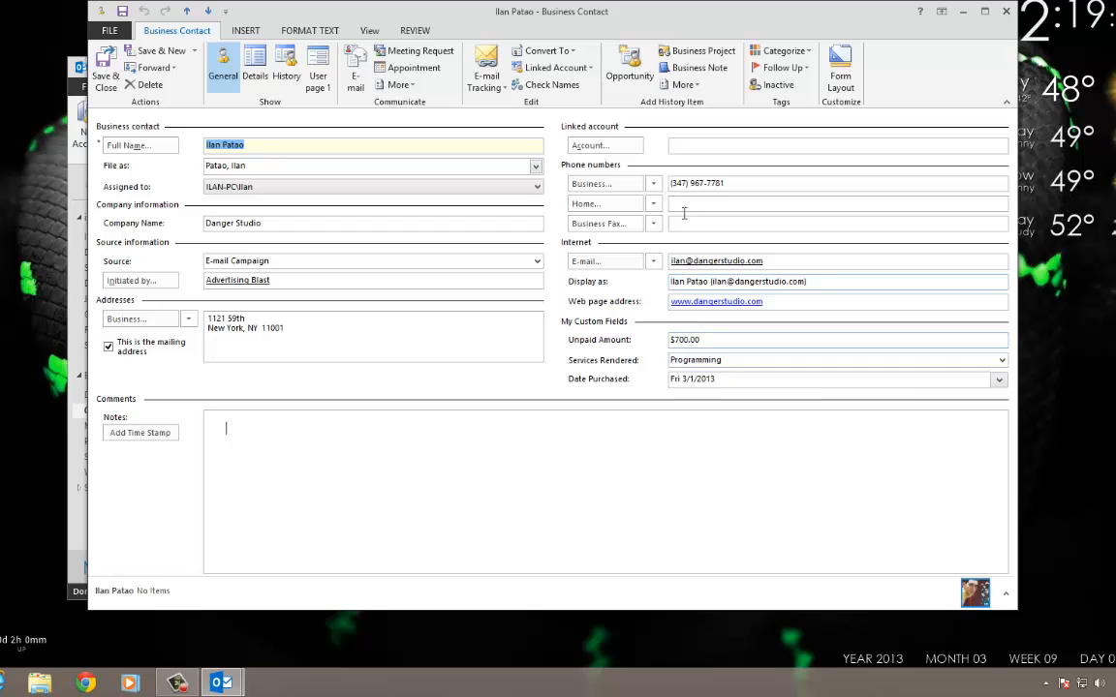
pyautogui.click(132, 436)
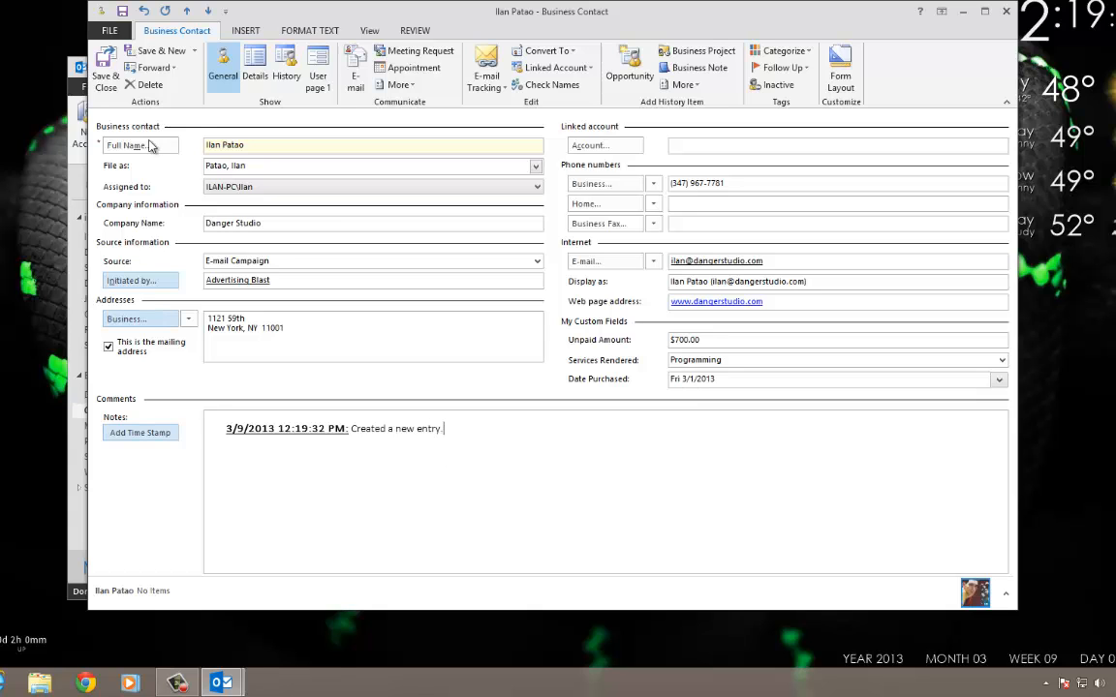
pyautogui.click(106, 78)
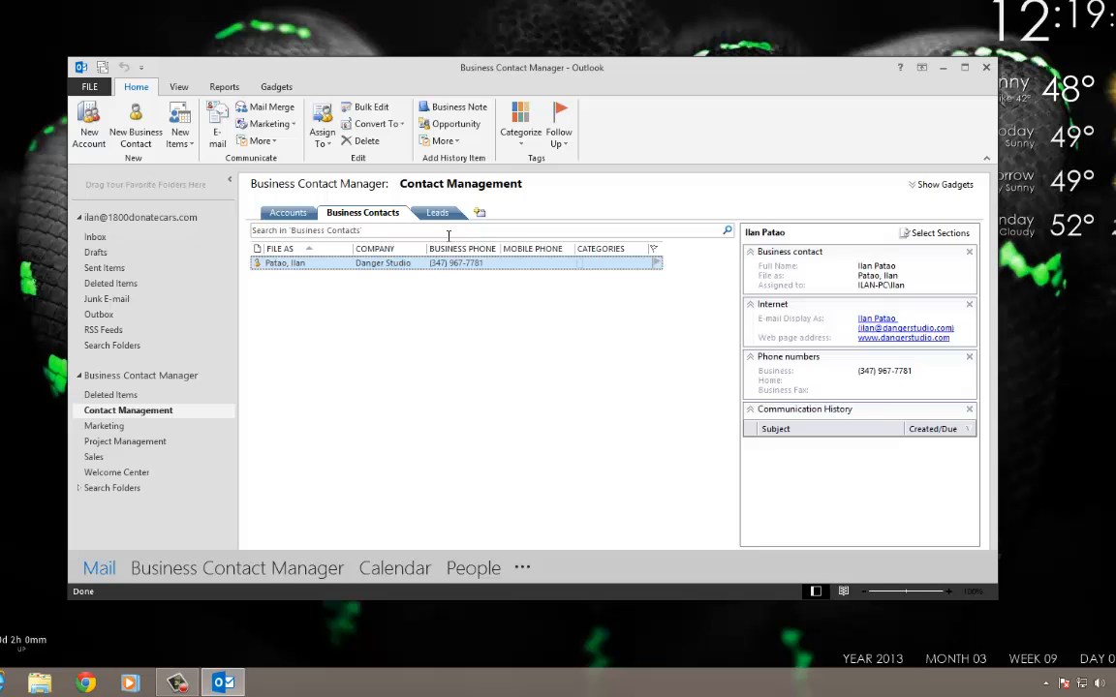
# Remove the Mobile Phone and Categories columns from the contacts list.
pyautogui.rightClick(509, 252)
pyautogui.click(526, 296)
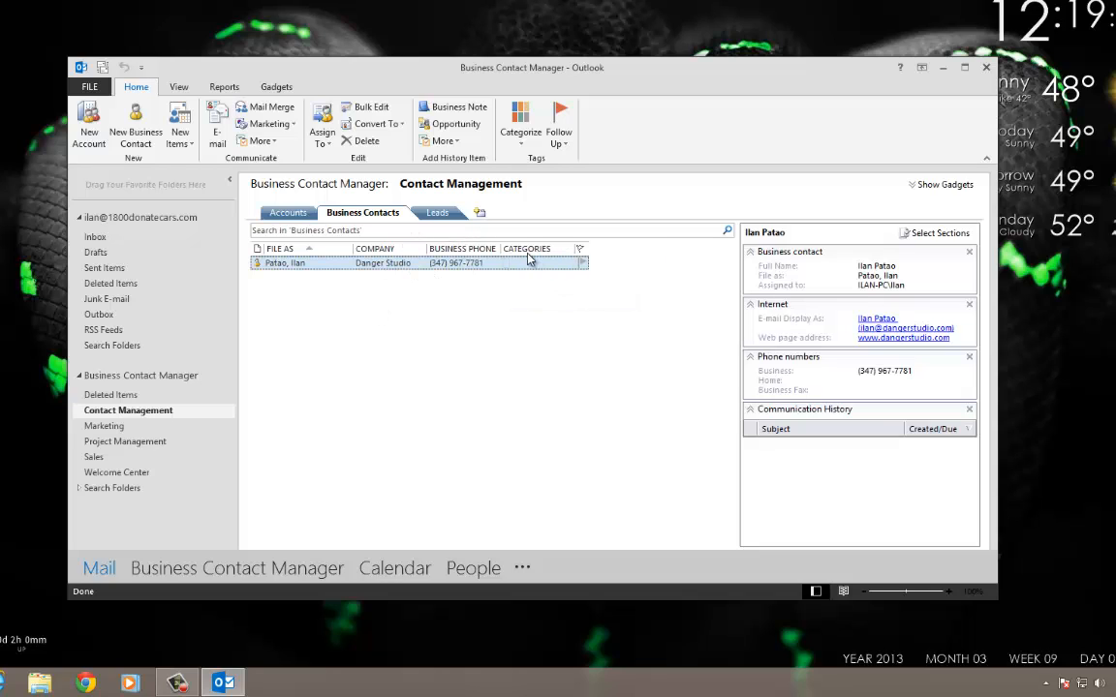
pyautogui.rightClick(528, 253)
pyautogui.click(528, 295)
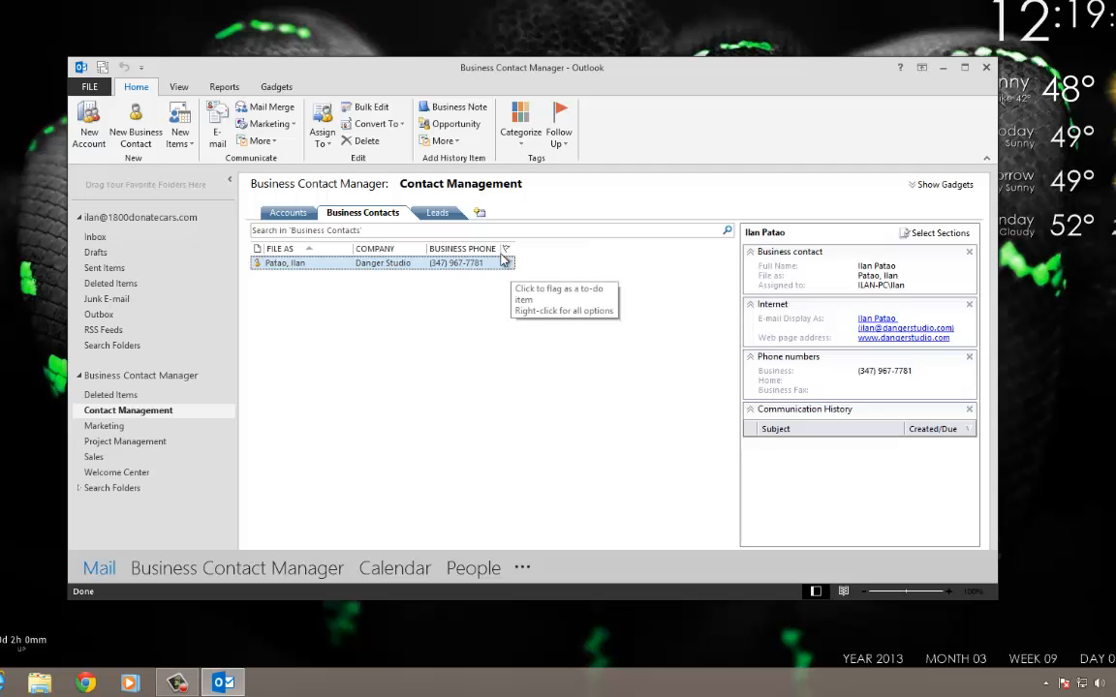
# Open the column chooser showing the user-defined fields in the folder.
pyautogui.rightClick(504, 256)
pyautogui.click(525, 280)
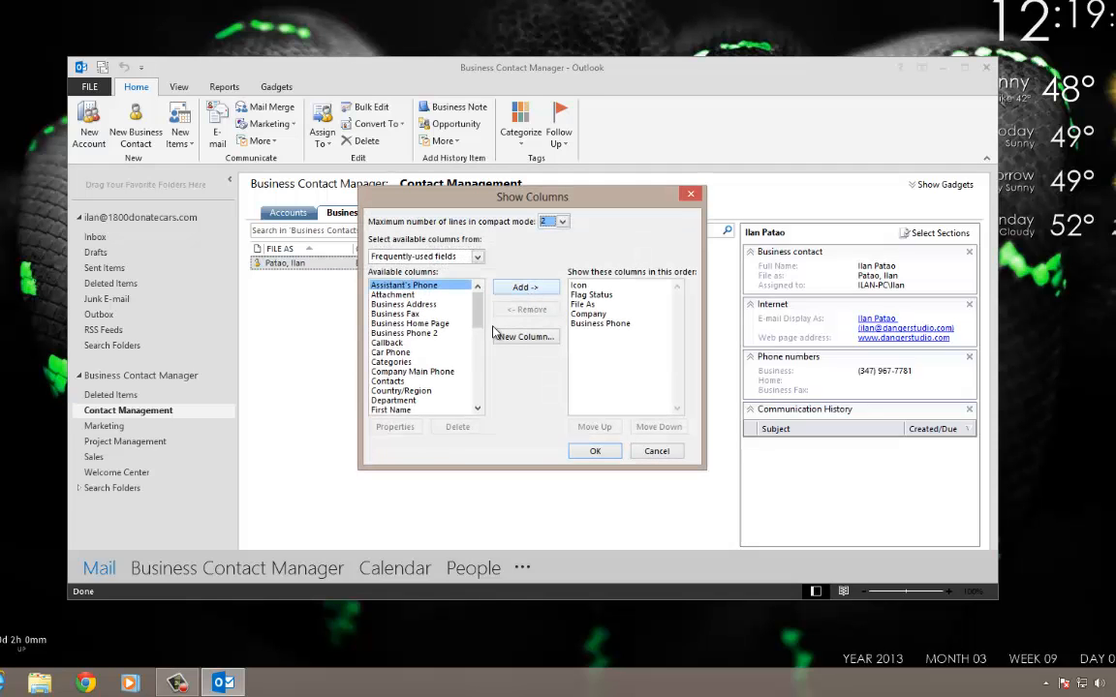
pyautogui.click(426, 256)
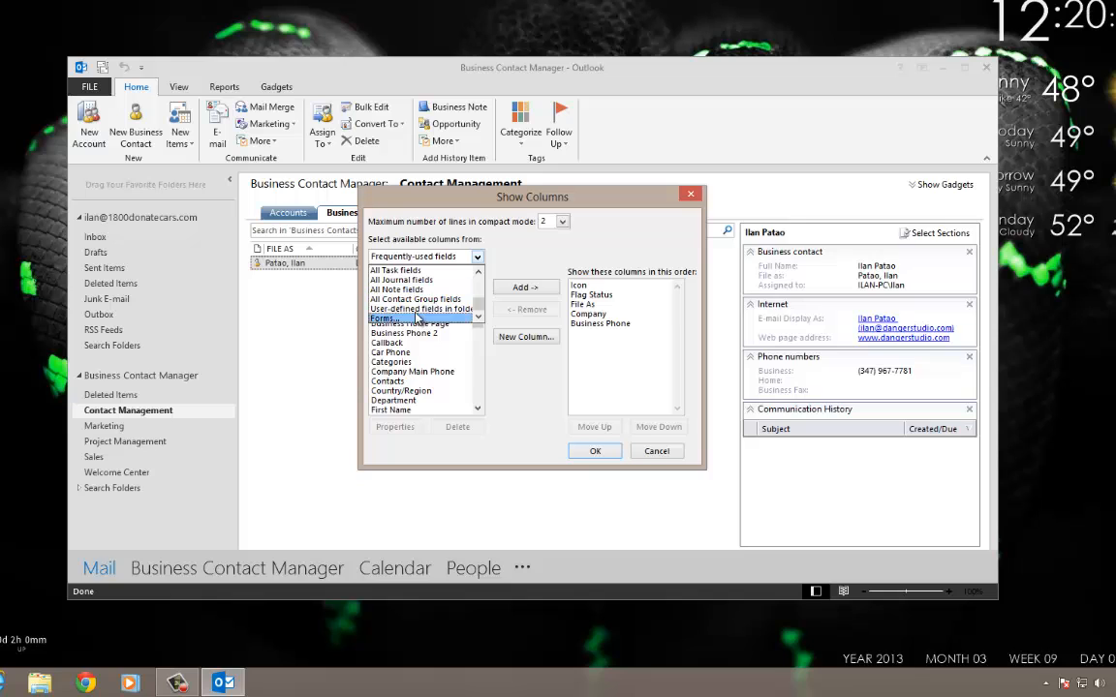
pyautogui.click(418, 308)
pyautogui.click(417, 255)
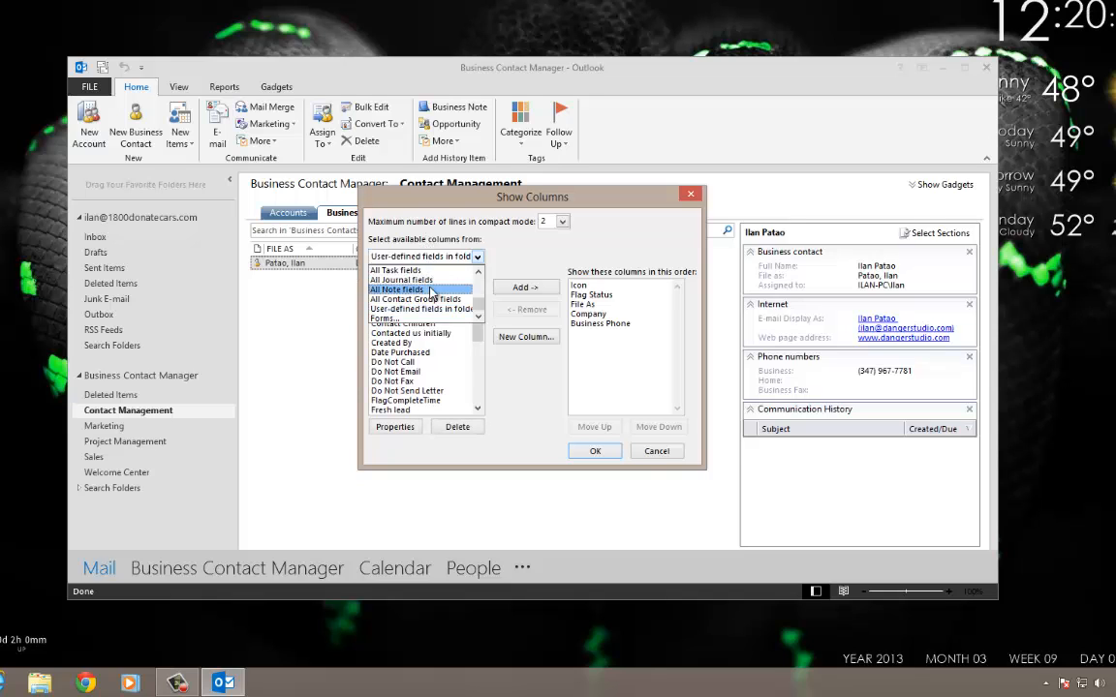
pyautogui.scroll(3, 433, 306)
pyautogui.scroll(-3, 433, 310)
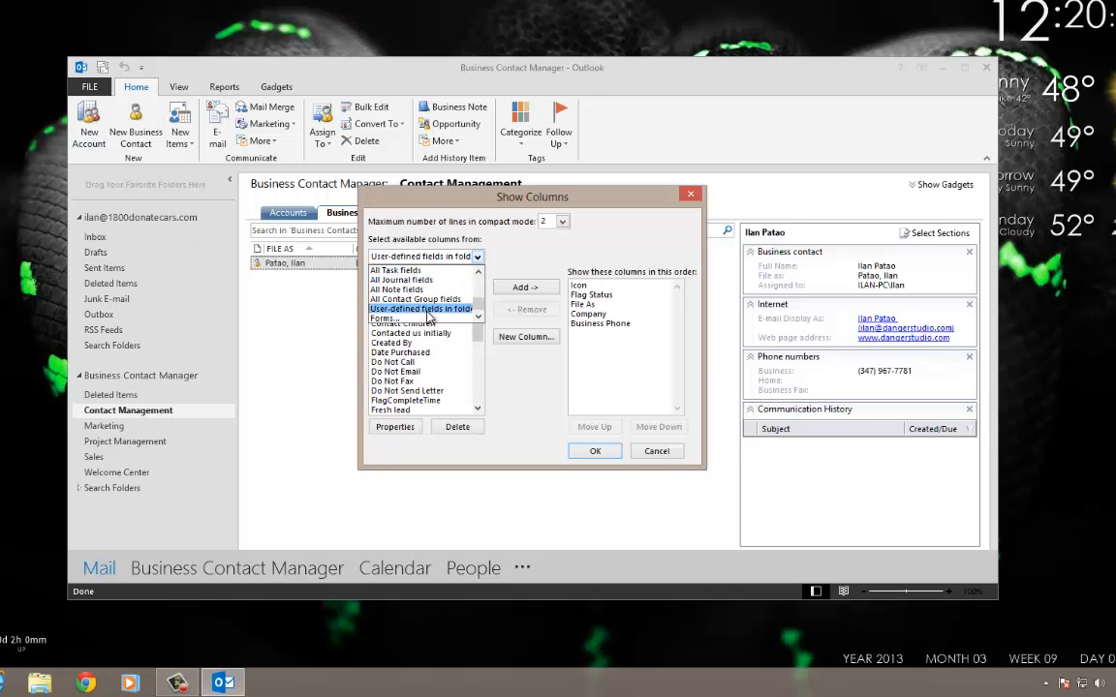
pyautogui.click(426, 310)
pyautogui.scroll(-5, 423, 387)
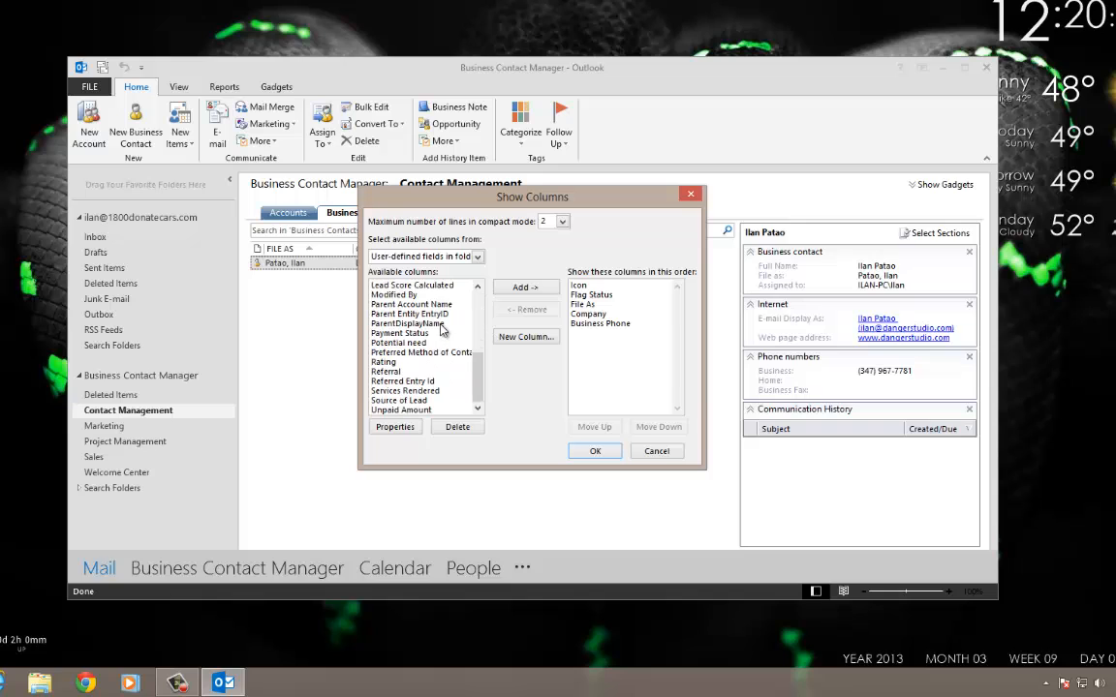
# Add Unpaid Amount, Services Rendered and Date Purchased columns to the list.
pyautogui.click(426, 411)
pyautogui.click(523, 287)
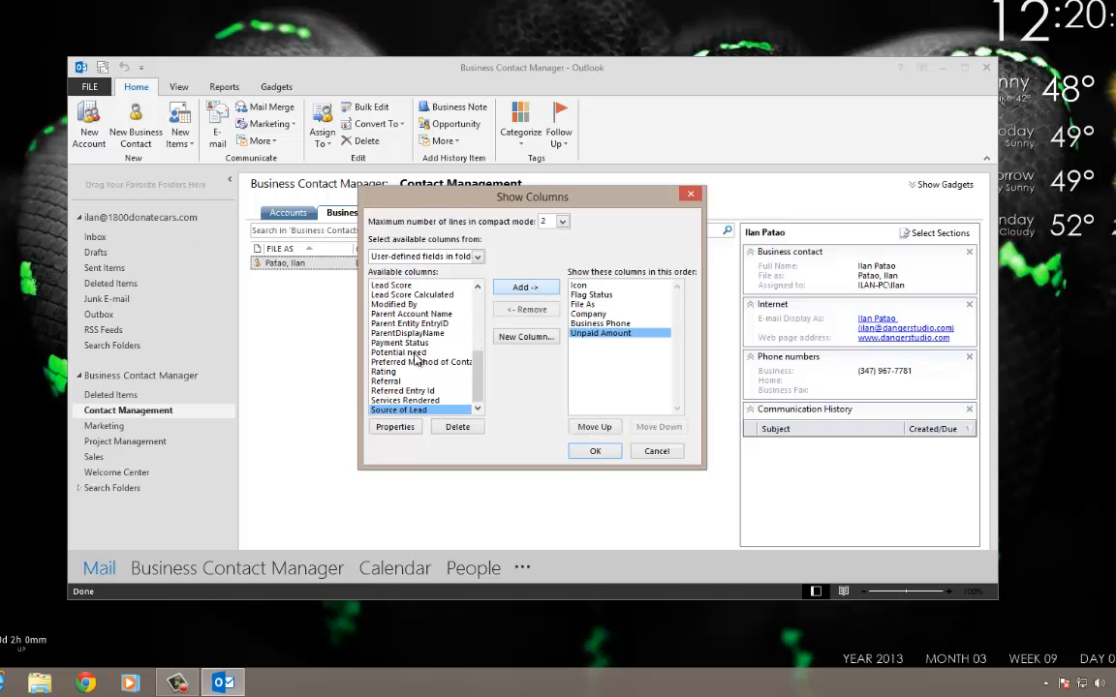
pyautogui.scroll(2, 416, 366)
pyautogui.scroll(1, 416, 366)
pyautogui.scroll(-2, 418, 370)
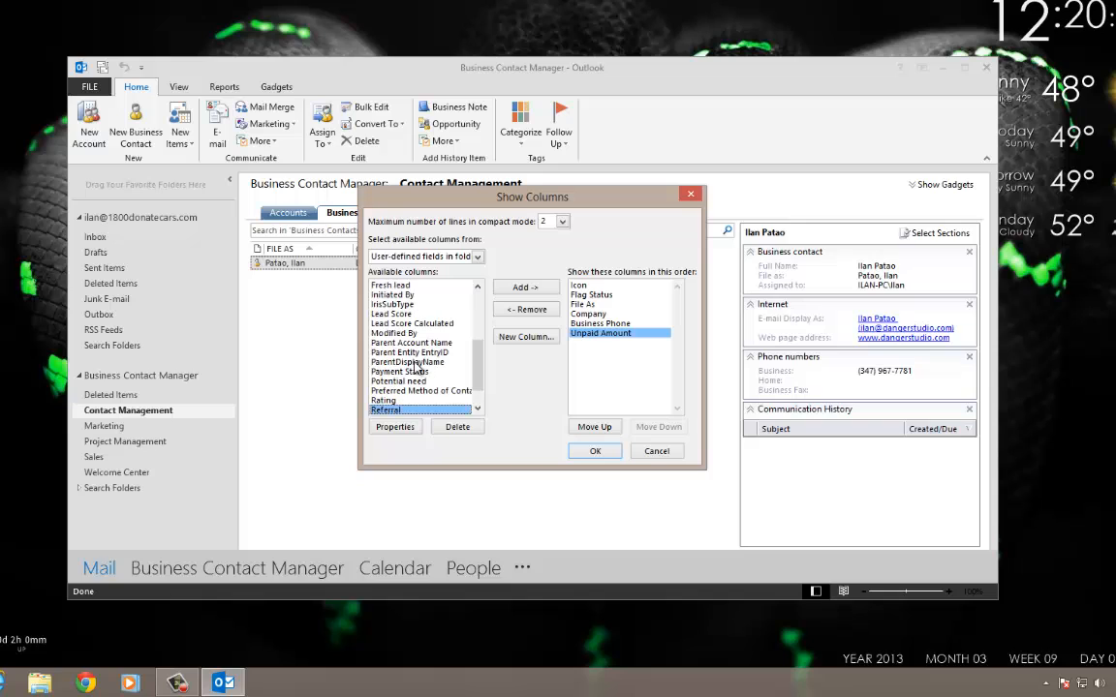
pyautogui.scroll(-1, 417, 393)
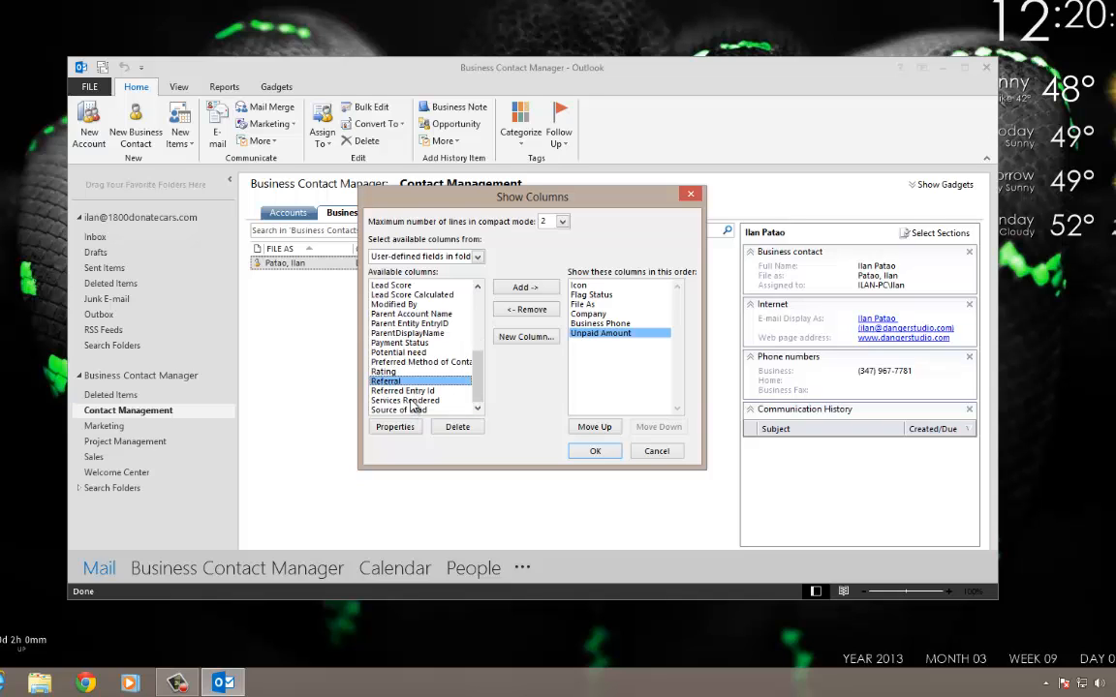
pyautogui.click(411, 400)
pyautogui.click(524, 286)
pyautogui.scroll(4, 411, 359)
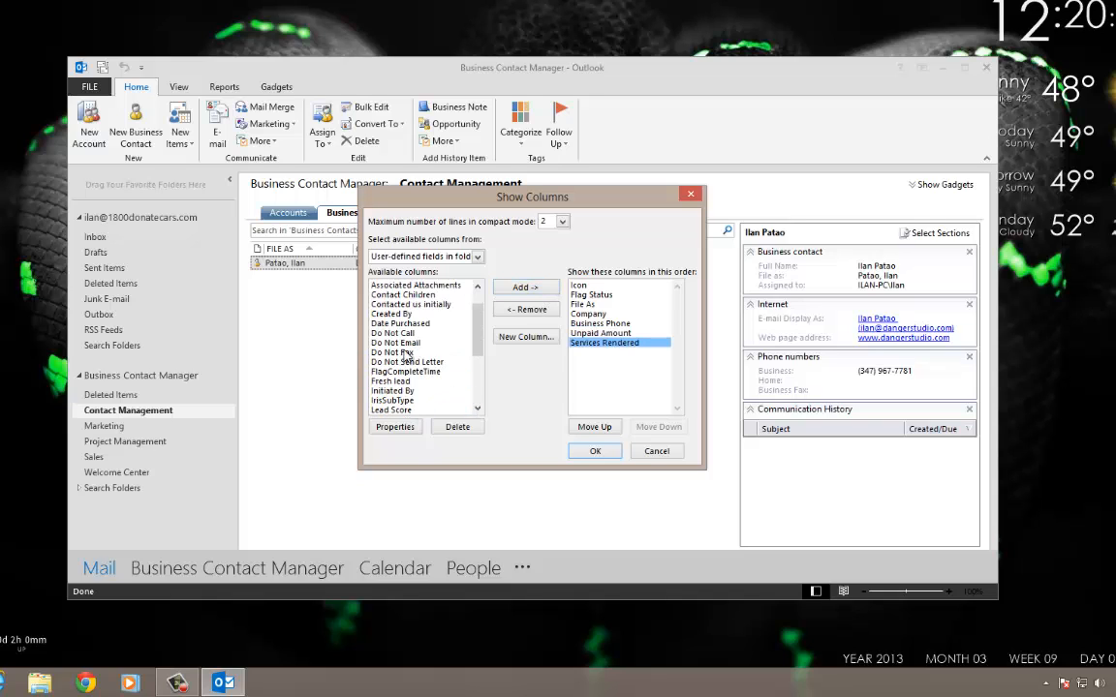
pyautogui.click(402, 323)
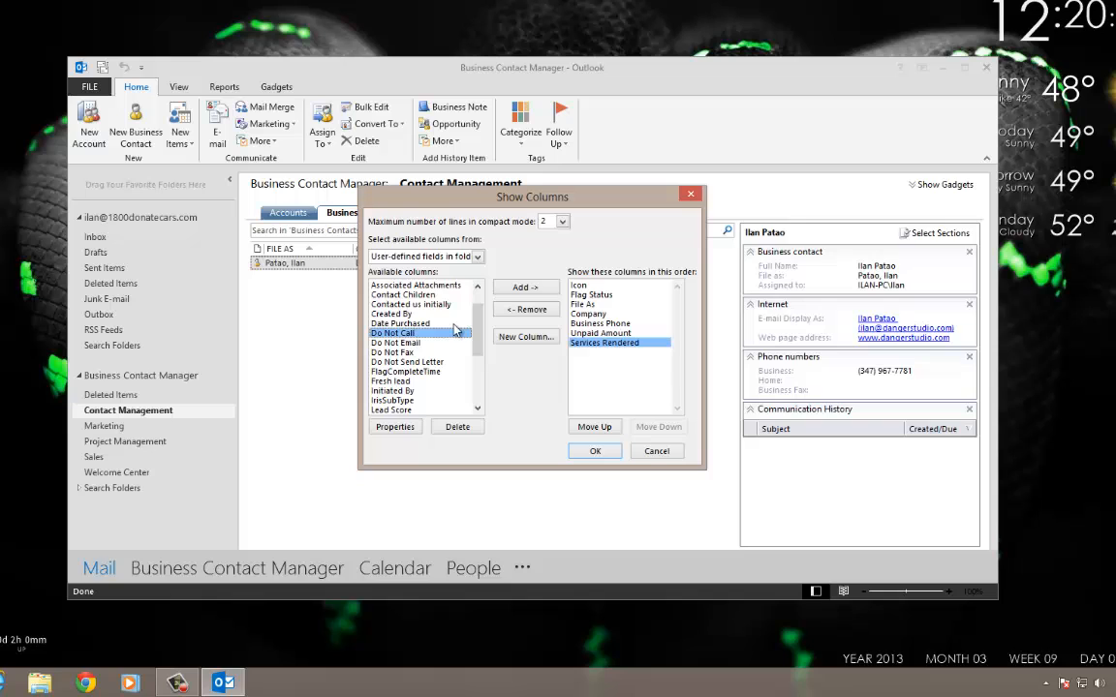
pyautogui.click(523, 288)
pyautogui.click(595, 450)
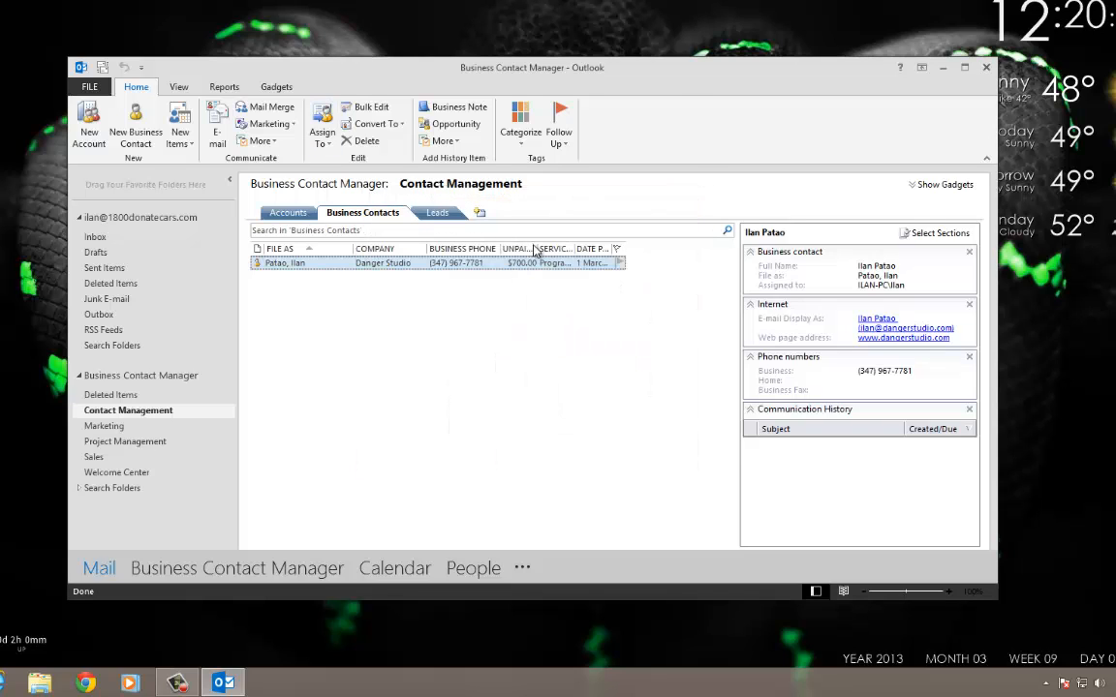
# Widen the Unpaid Amount and Date Purchased columns to show full headings and dates.
pyautogui.moveTo(538, 248); pyautogui.dragTo(640, 249)
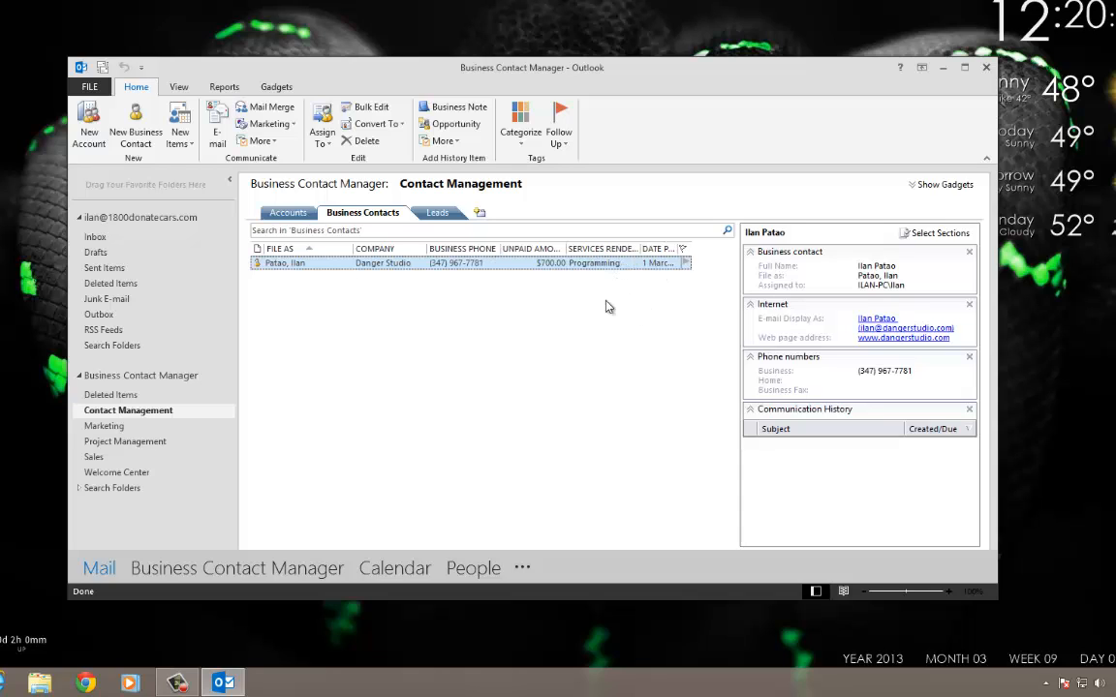
pyautogui.moveTo(680, 250); pyautogui.dragTo(715, 250)
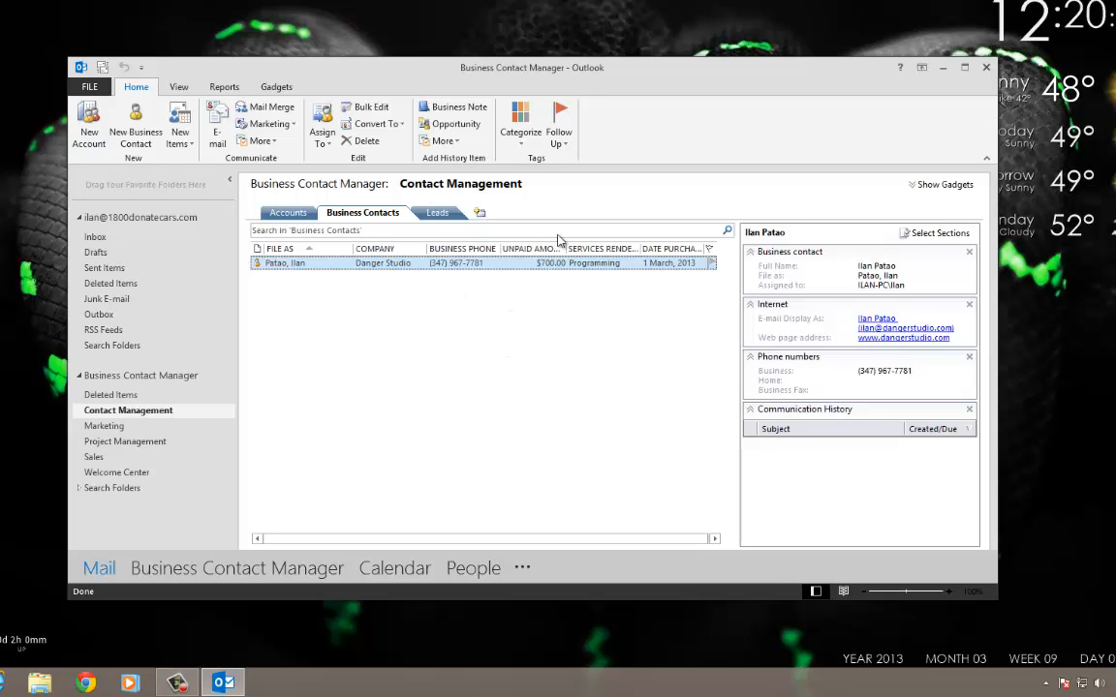
pyautogui.moveTo(568, 248); pyautogui.dragTo(581, 248)
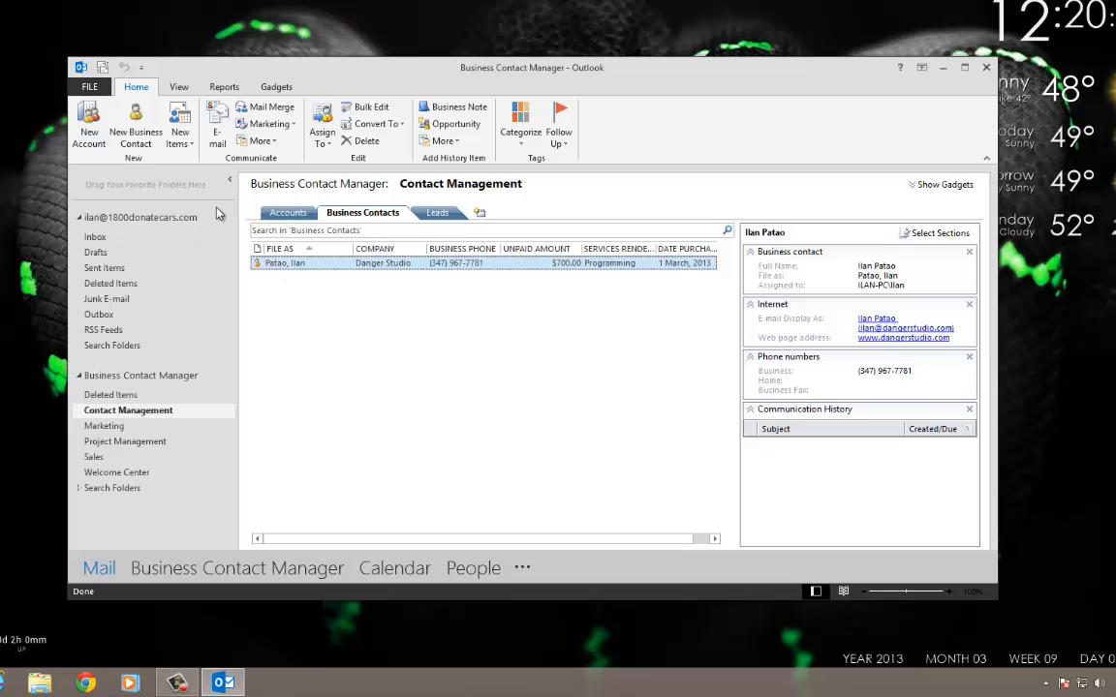
# Add the My Custom Fields section to the contact preview pane.
pyautogui.doubleClick(562, 263)
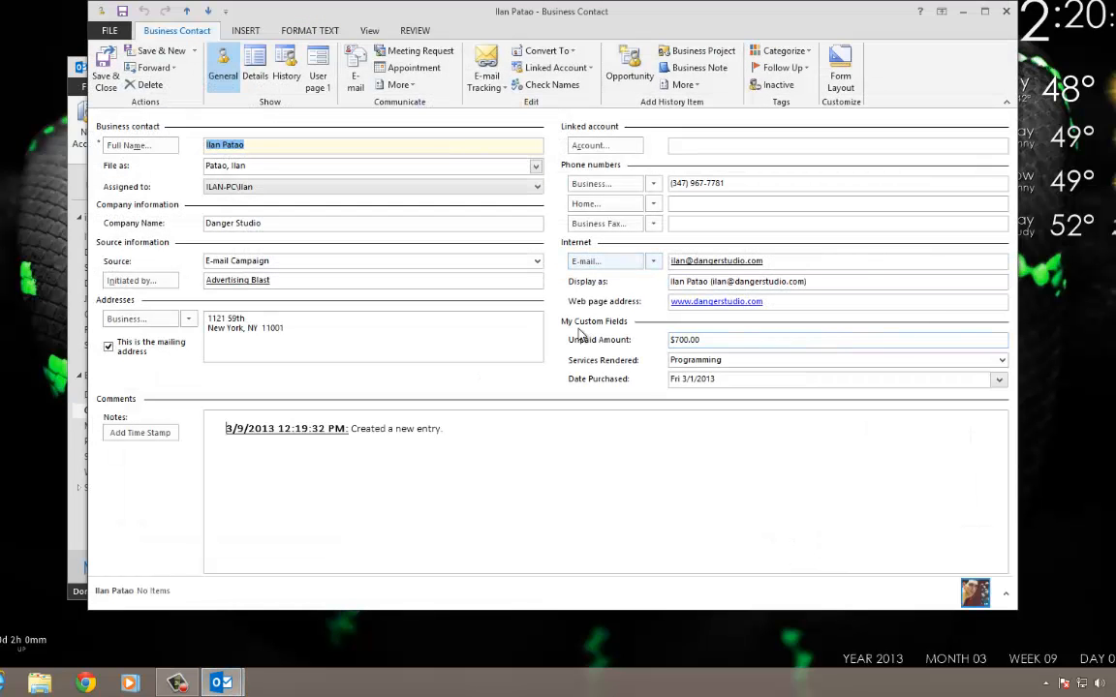
pyautogui.press('Escape')
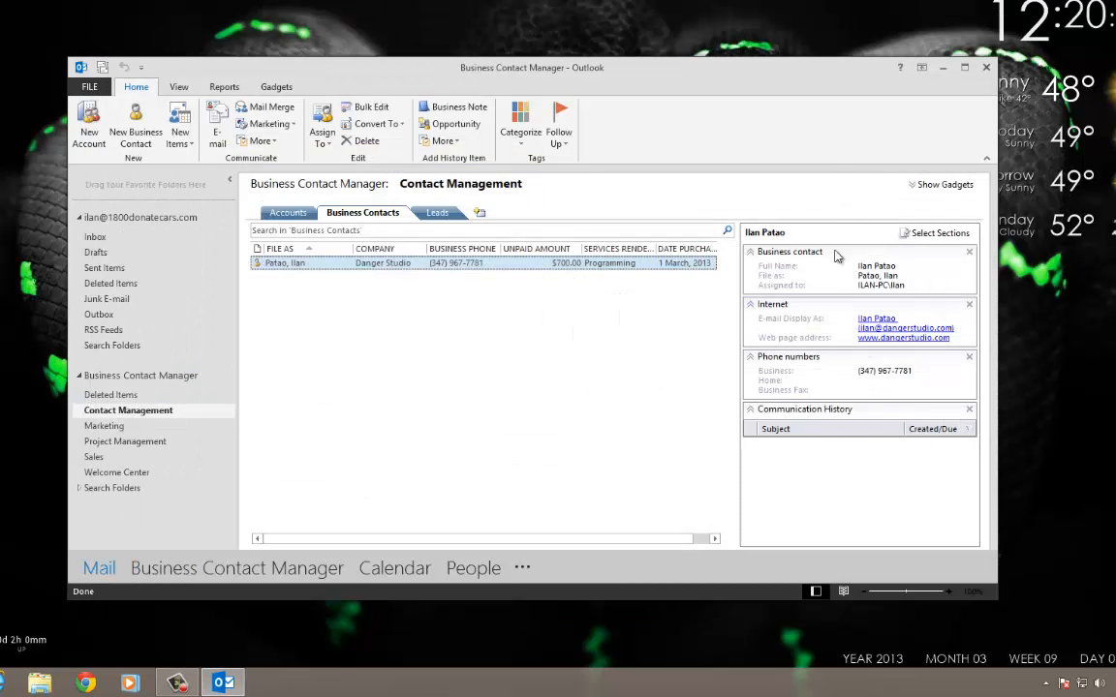
pyautogui.rightClick(820, 478)
pyautogui.click(819, 479)
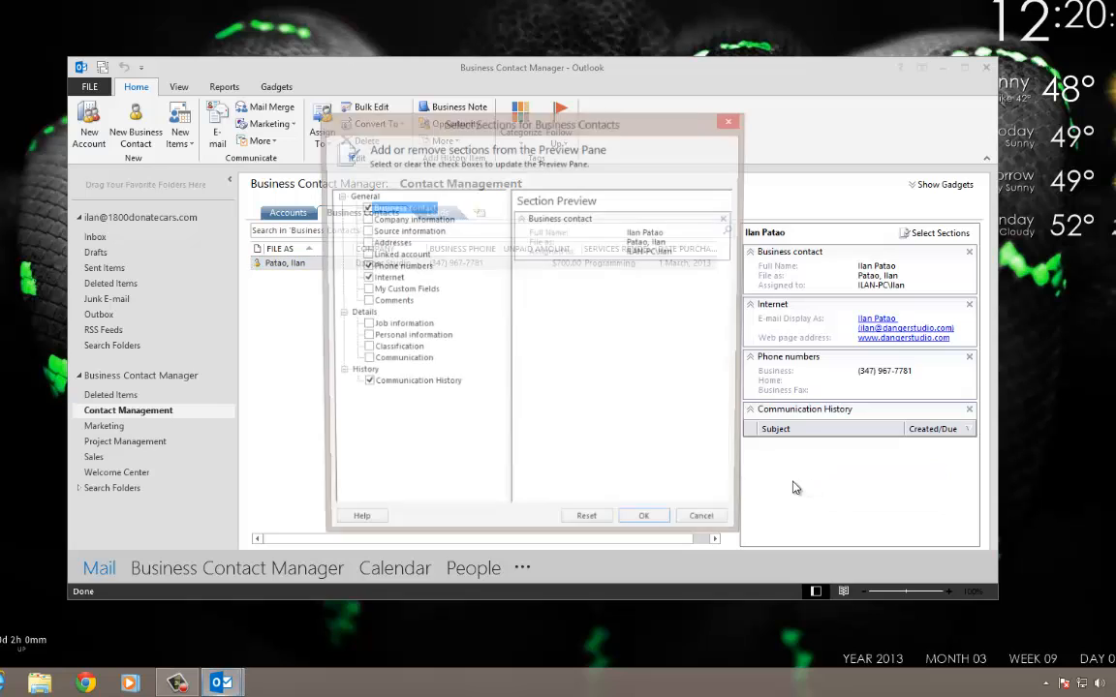
pyautogui.click(364, 291)
pyautogui.click(643, 526)
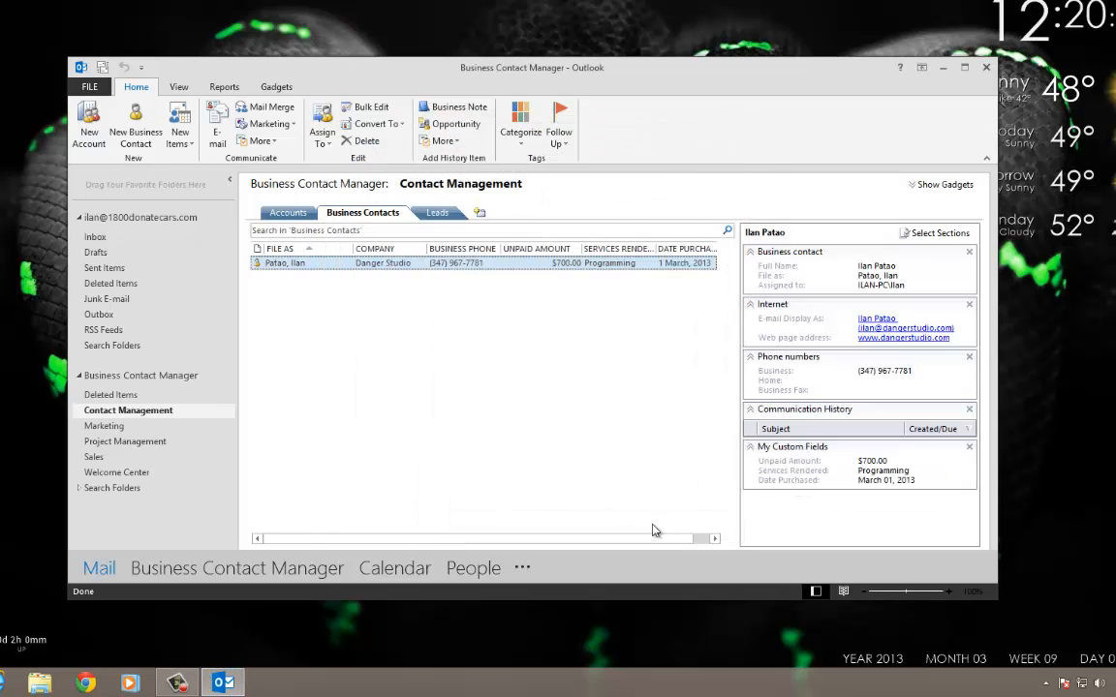
# Move My Custom Fields up directly beneath the Business contact section.
pyautogui.click(750, 449)
pyautogui.click(752, 449)
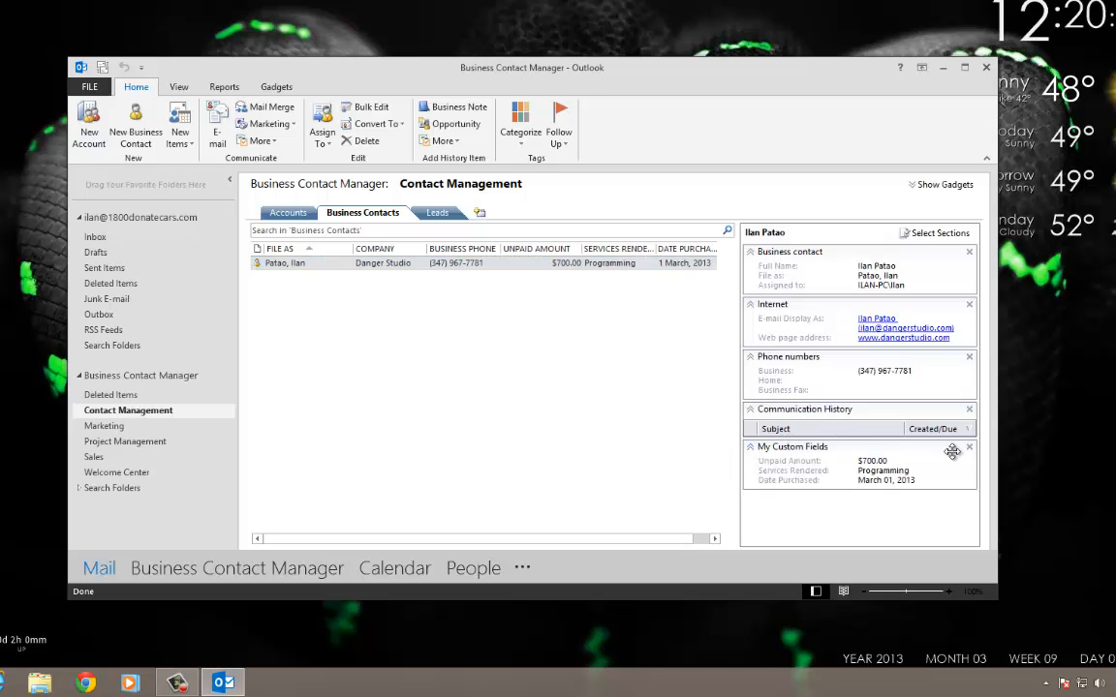
pyautogui.moveTo(950, 451); pyautogui.dragTo(943, 315)
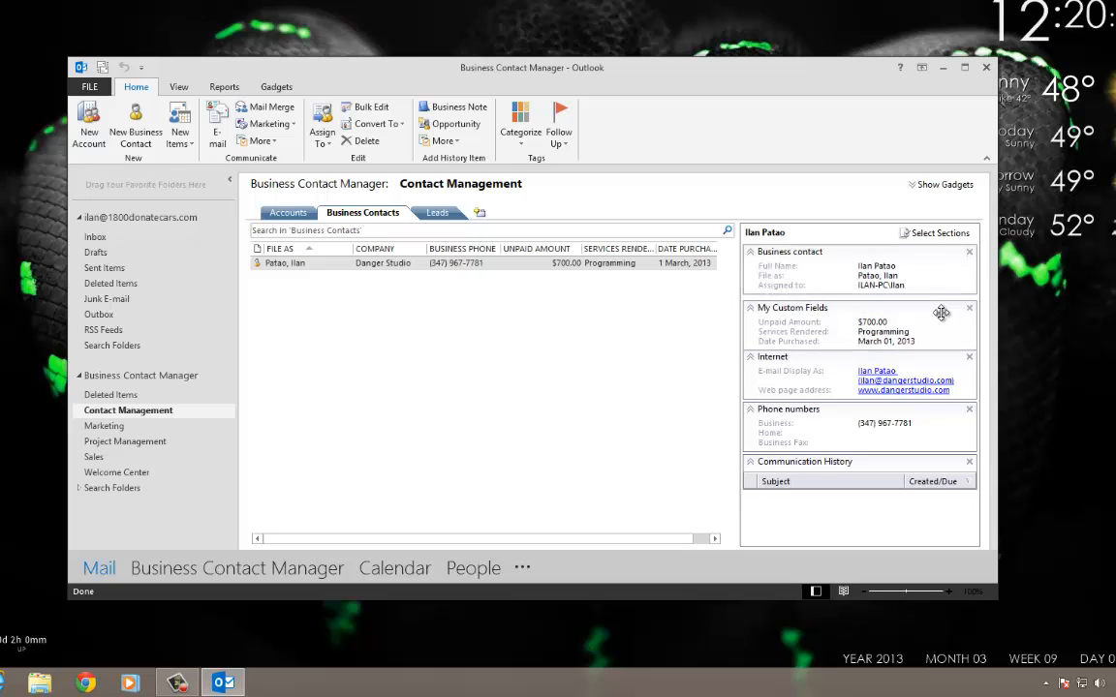
pyautogui.click(291, 263)
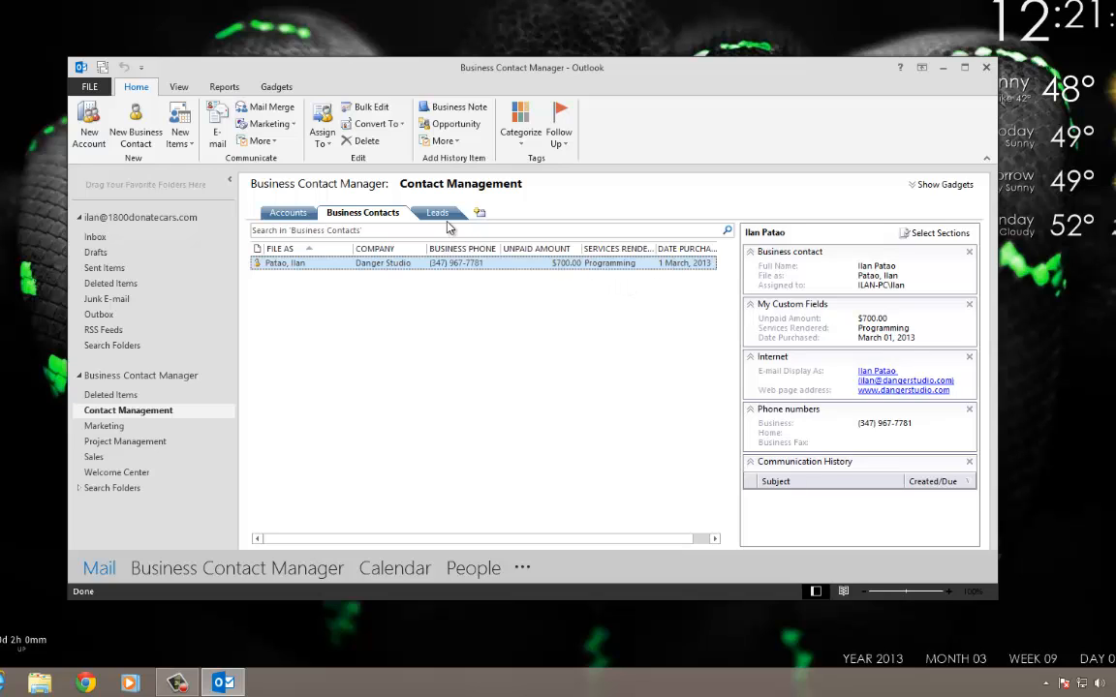
# Create an 'Unpaid Contacts' tab with the advanced filter Unpaid Amount is not blank.
pyautogui.click(478, 212)
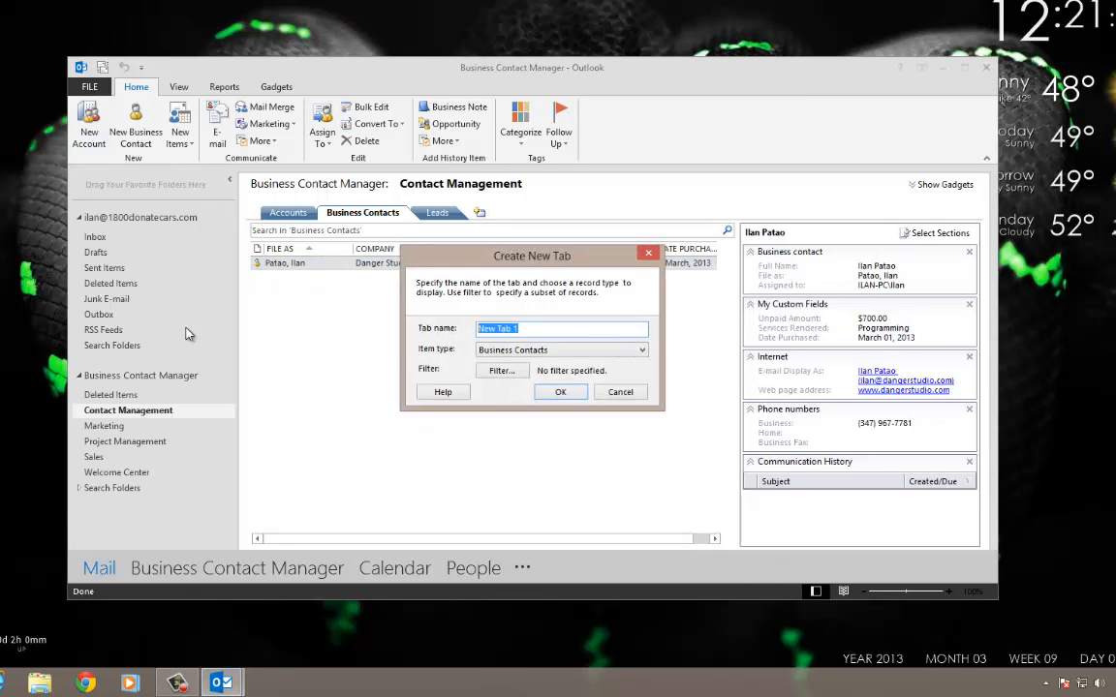
pyautogui.write('Unpaid Contacts')
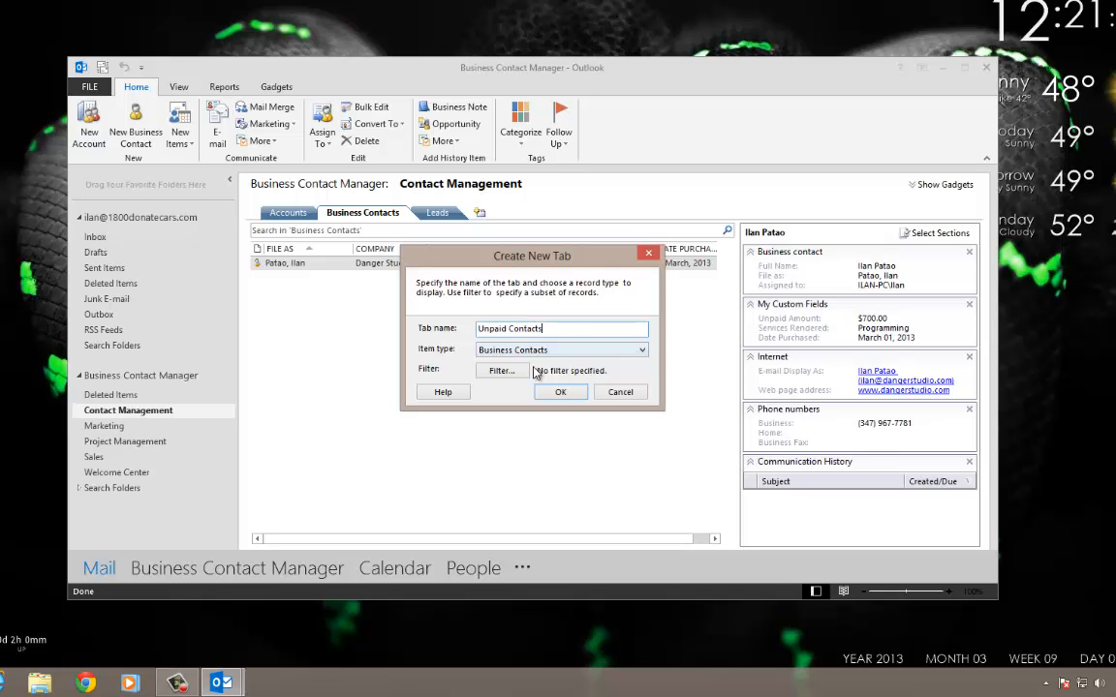
pyautogui.click(500, 371)
pyautogui.click(354, 183)
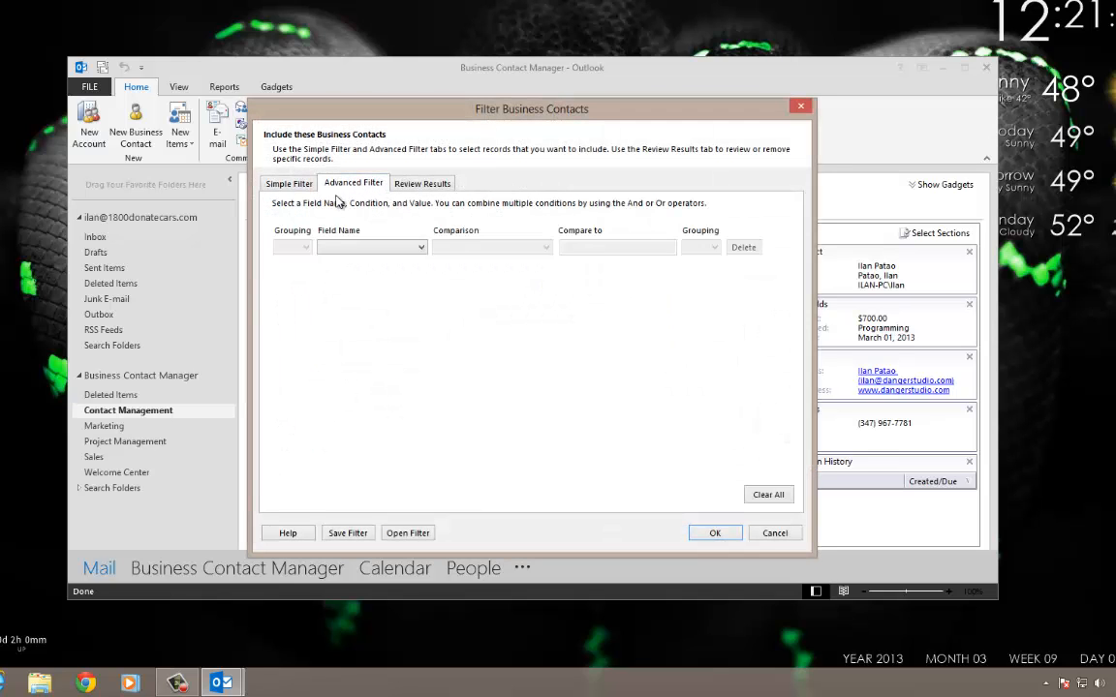
pyautogui.click(371, 247)
pyautogui.scroll(-5, 357, 386)
pyautogui.scroll(-20, 356, 386)
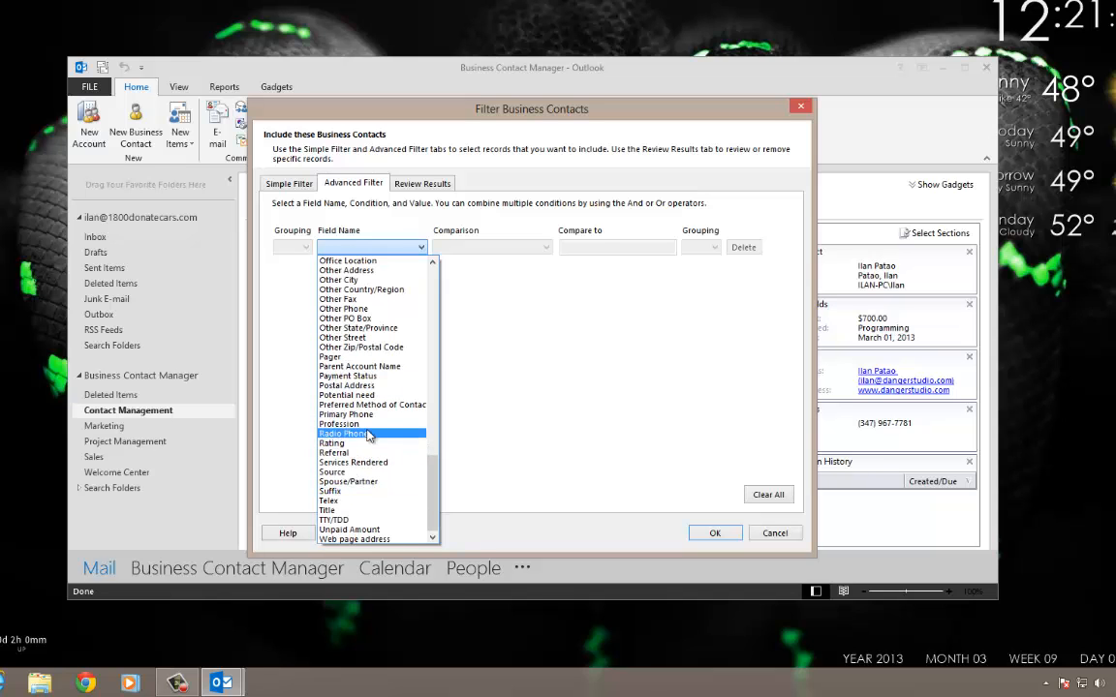
pyautogui.click(363, 530)
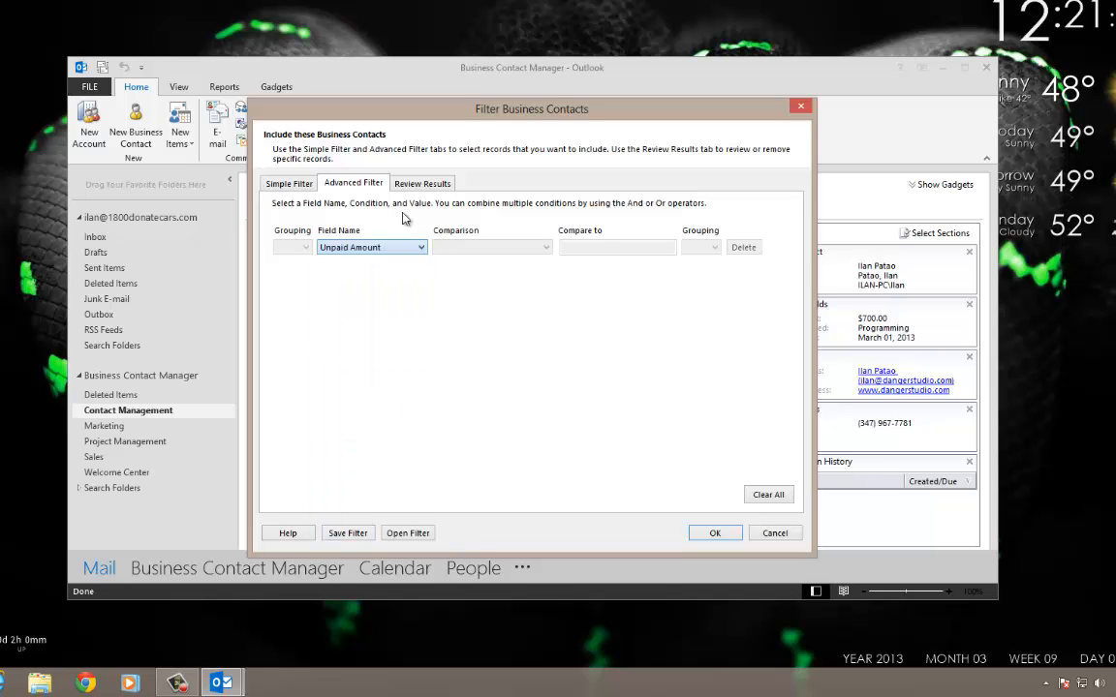
pyautogui.click(489, 247)
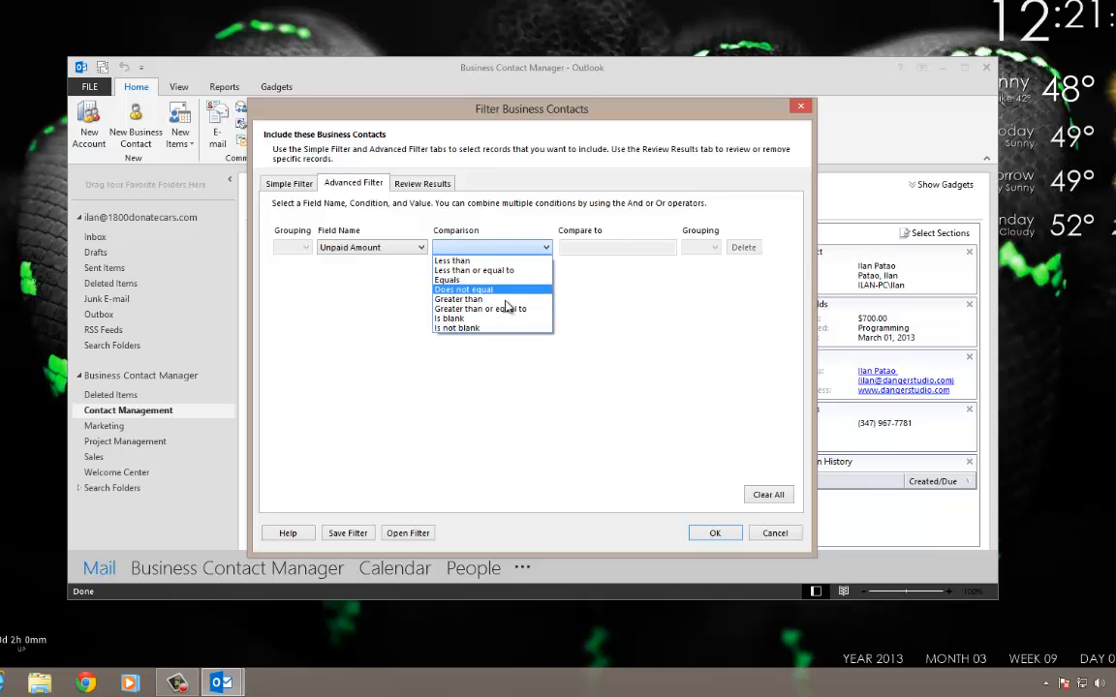
pyautogui.click(483, 330)
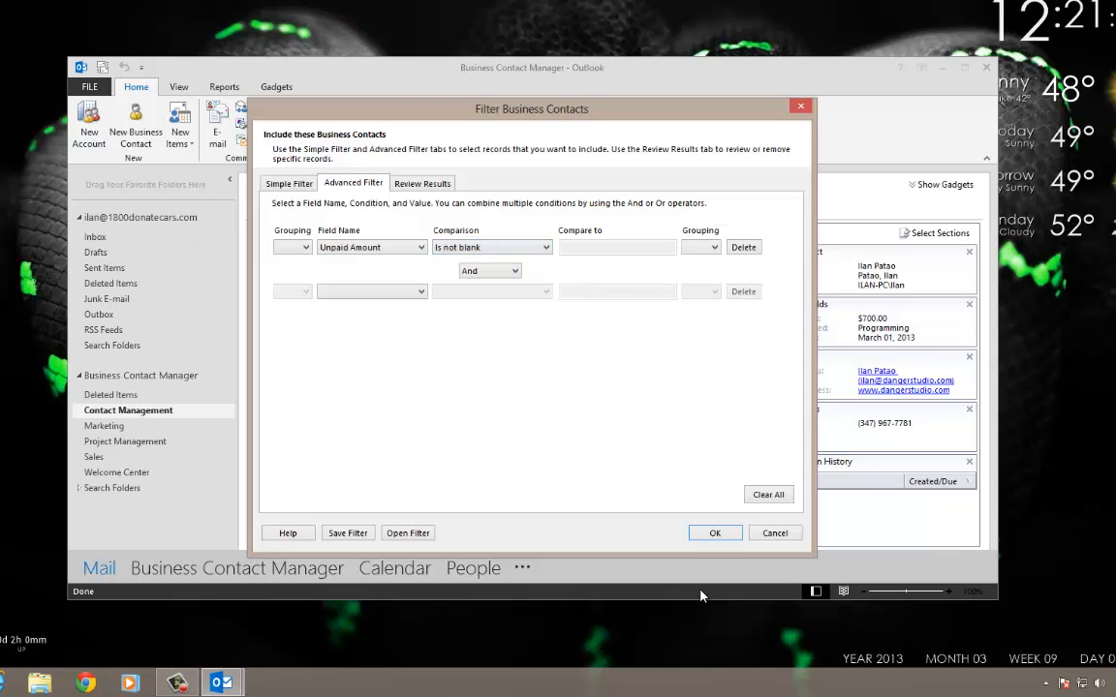
pyautogui.click(715, 534)
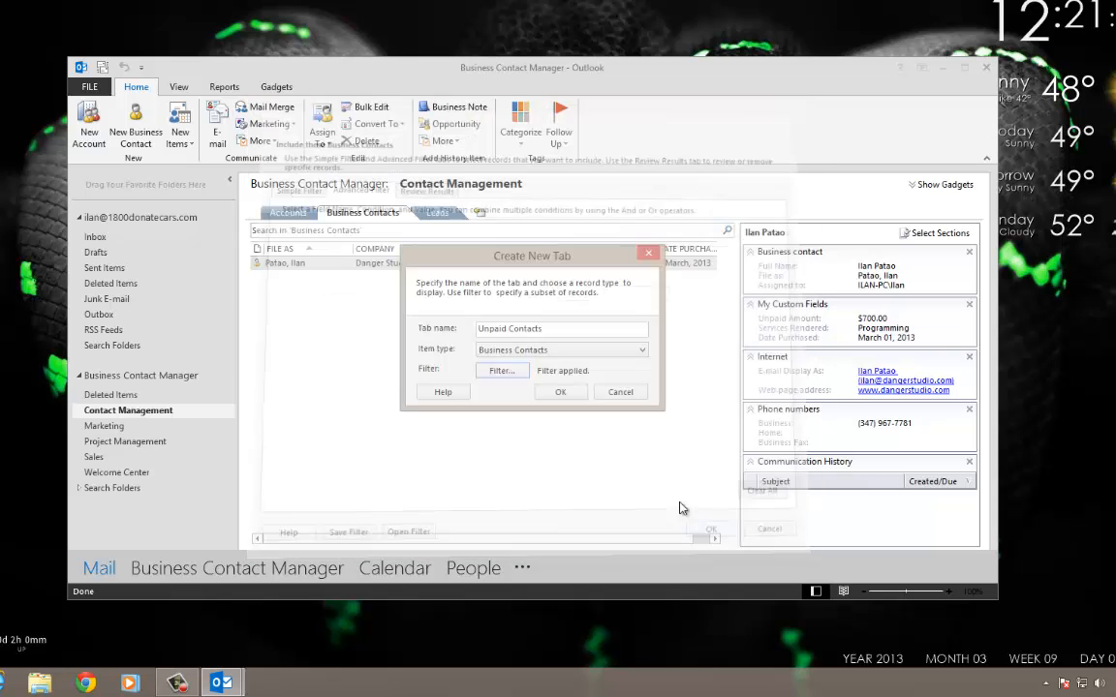
pyautogui.click(567, 391)
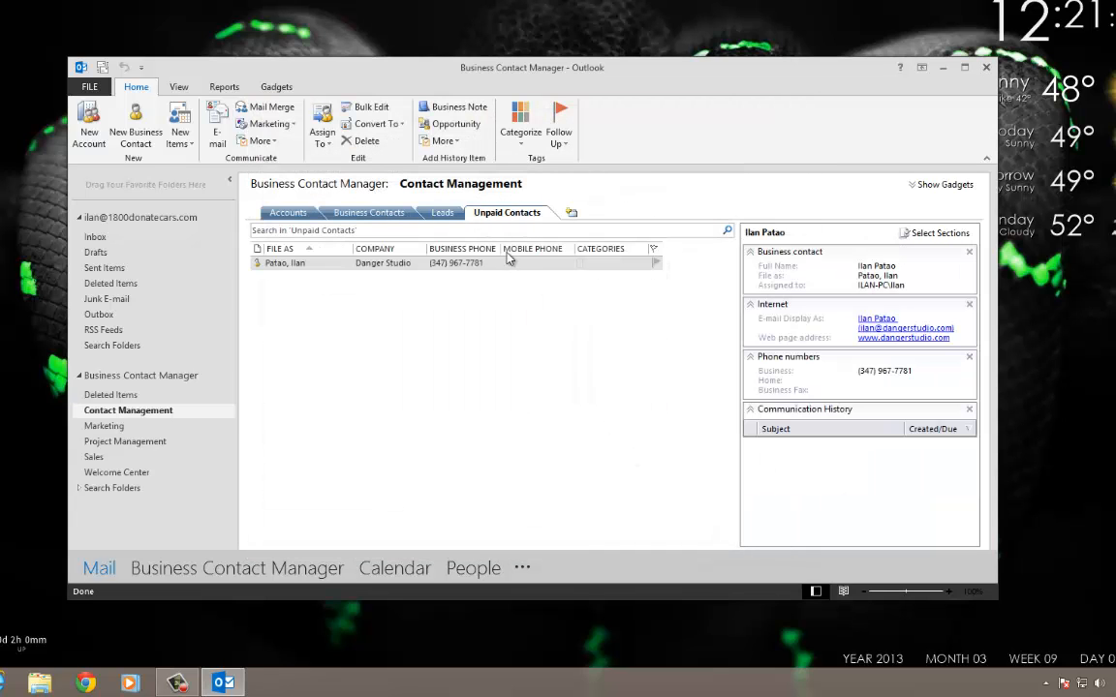
# Delete the $700.00 Unpaid Amount from Danger Studio's record and save it.
pyautogui.click(388, 217)
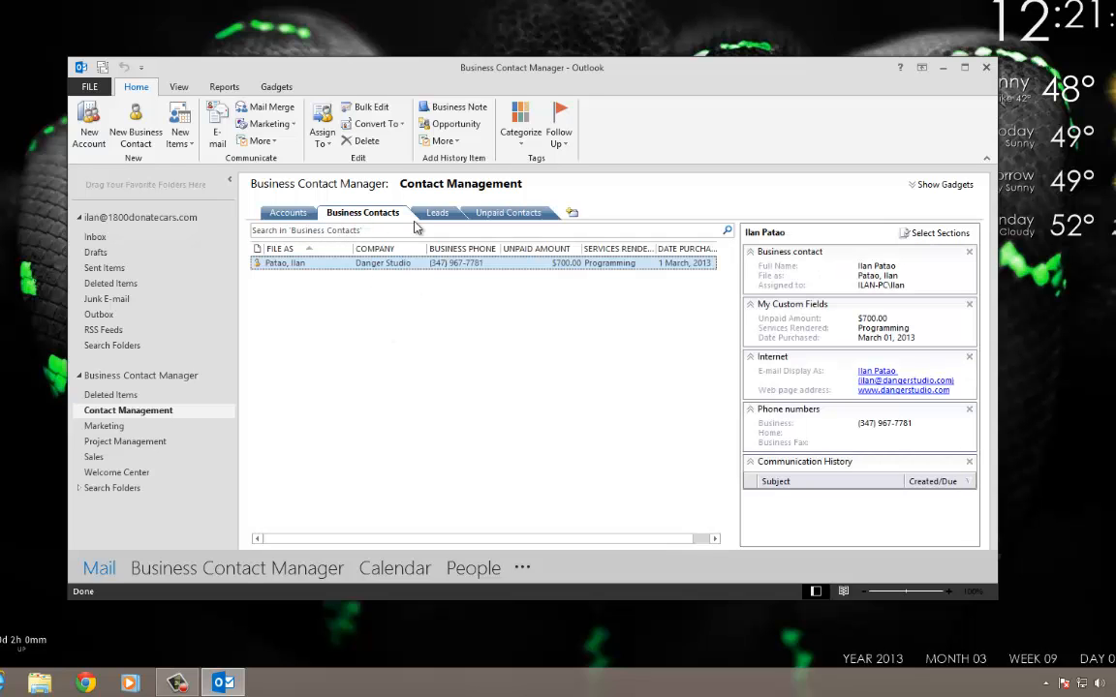
pyautogui.click(508, 214)
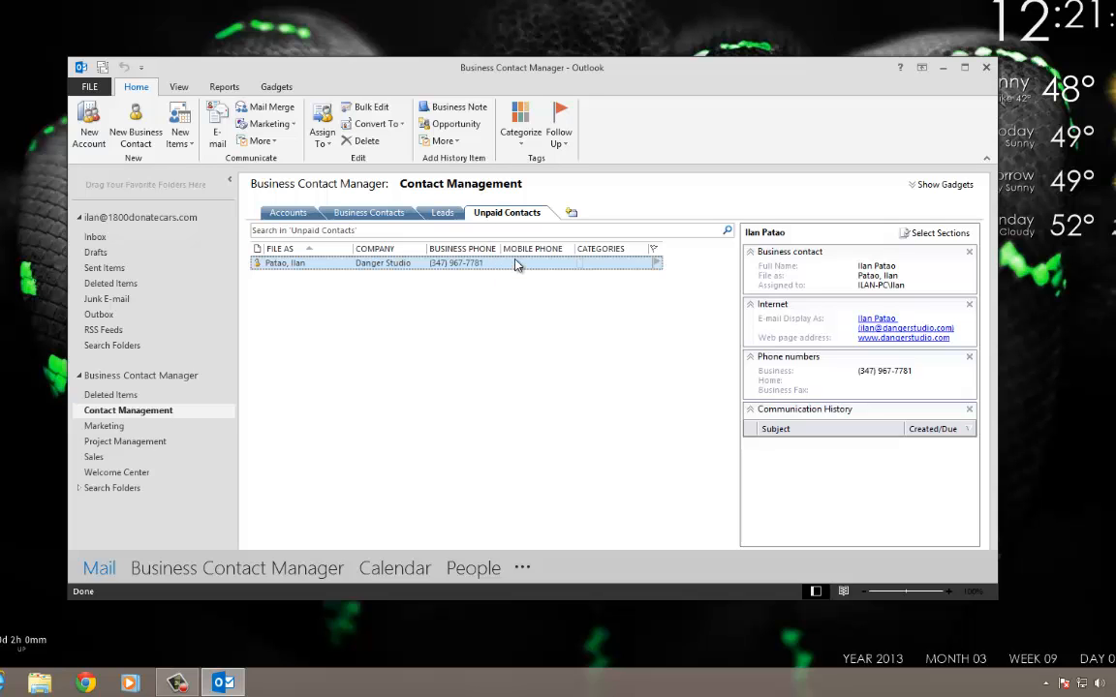
pyautogui.click(354, 212)
pyautogui.doubleClick(387, 263)
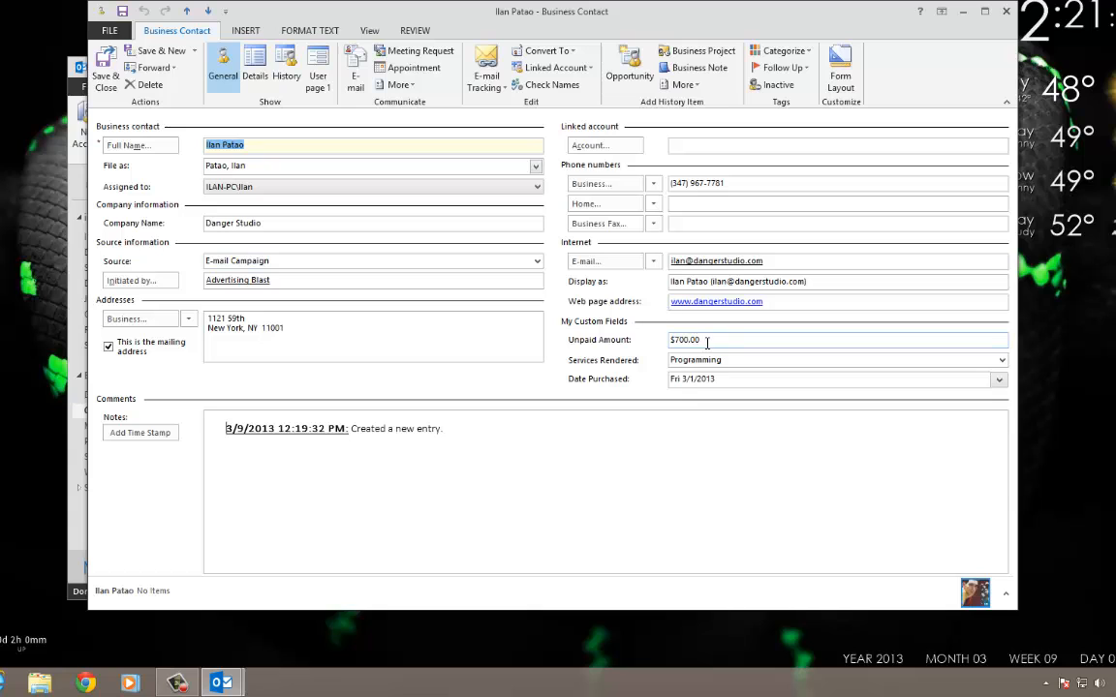
pyautogui.doubleClick(686, 340)
pyautogui.press('BackSpace')
pyautogui.click(103, 61)
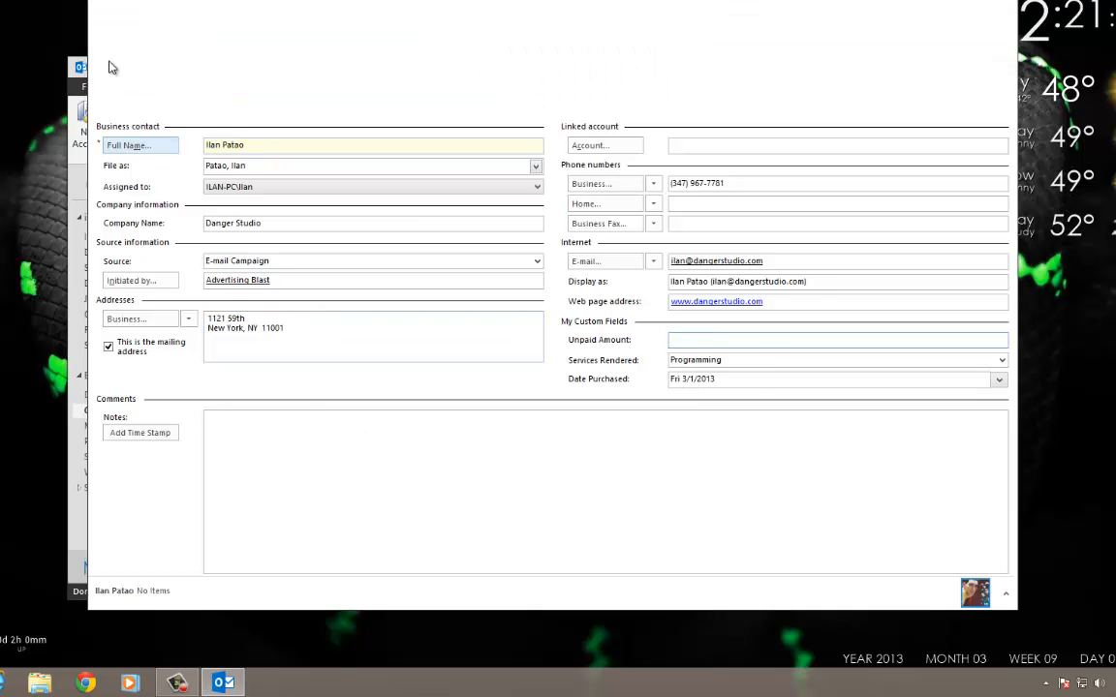
# Reopen the contact from Unpaid Contacts to confirm the amount now reads $0.00.
pyautogui.click(510, 213)
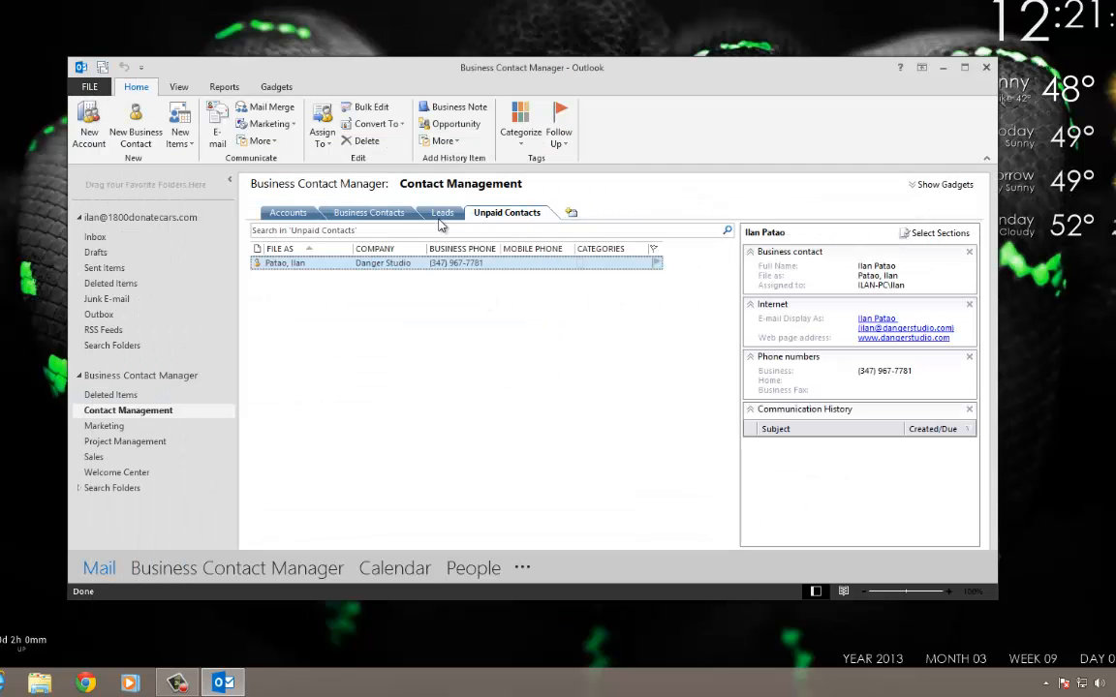
pyautogui.doubleClick(469, 263)
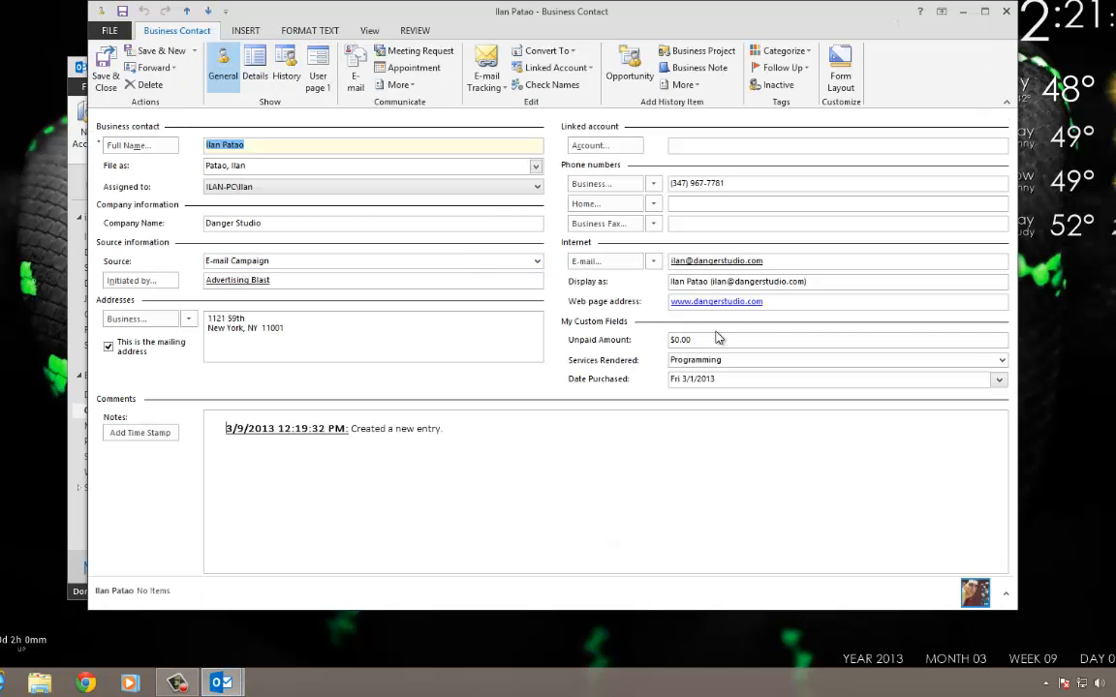
pyautogui.click(717, 338)
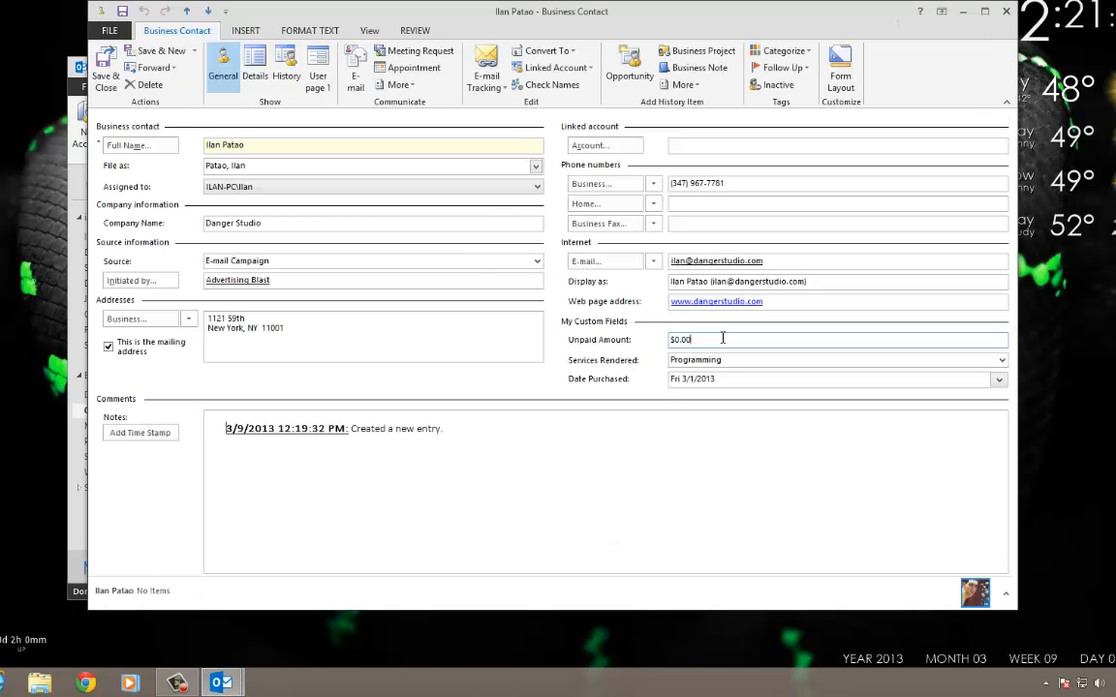
pyautogui.click(1008, 10)
# Change the Unpaid Contacts filter to Unpaid Amount greater than 0.00.
pyautogui.rightClick(531, 217)
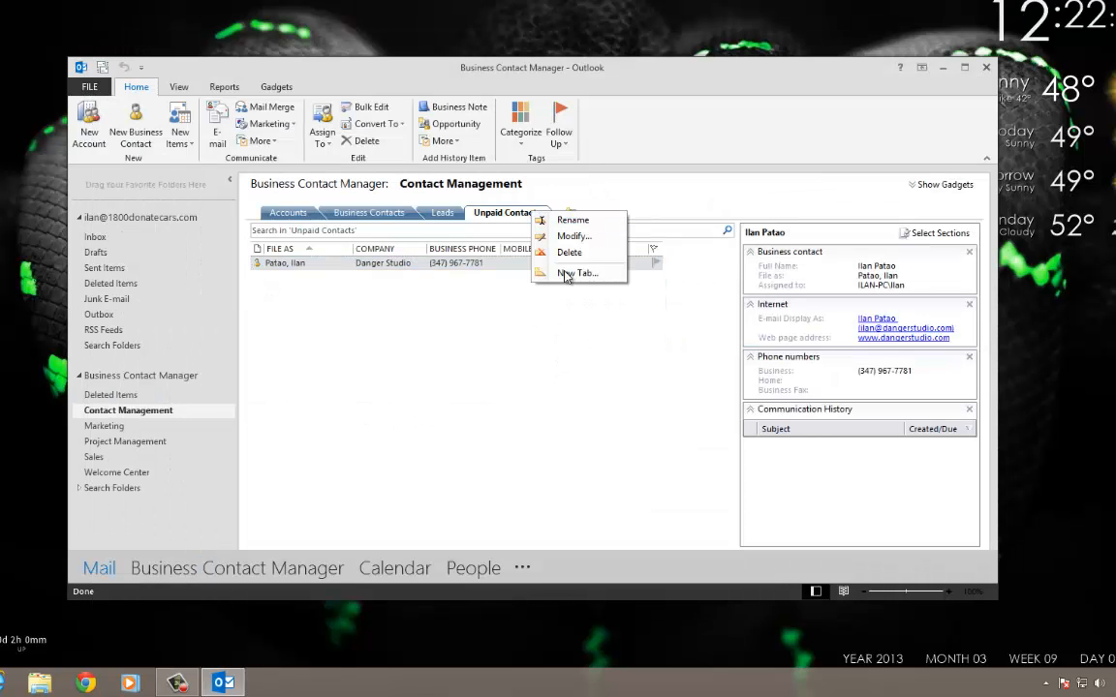
pyautogui.click(582, 238)
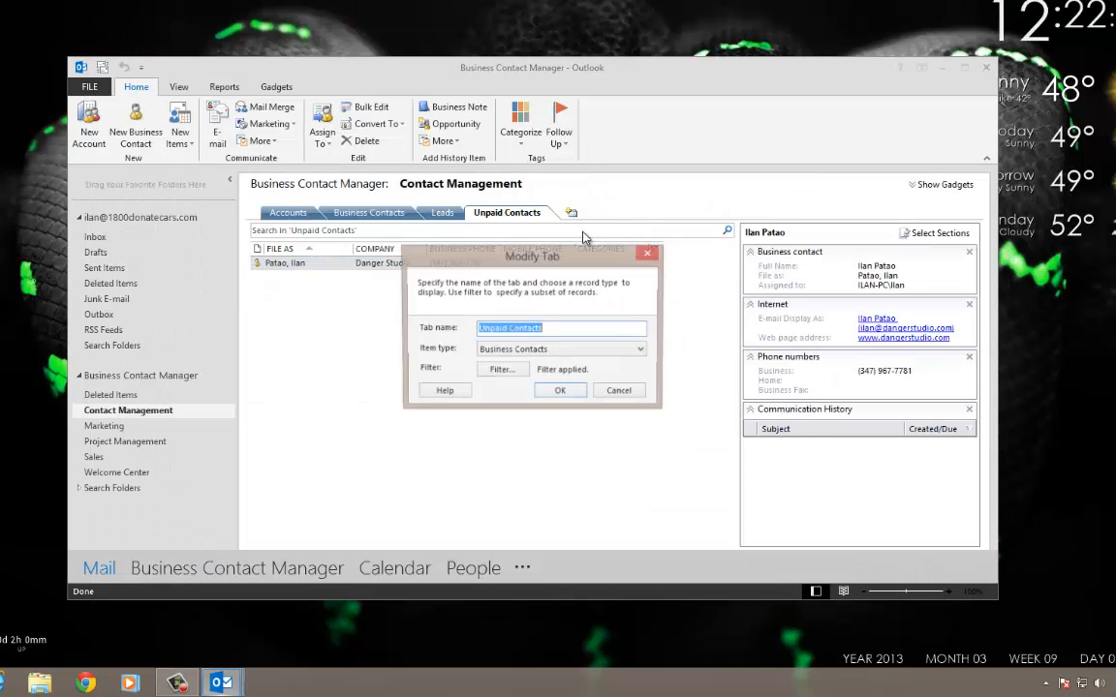
pyautogui.click(499, 369)
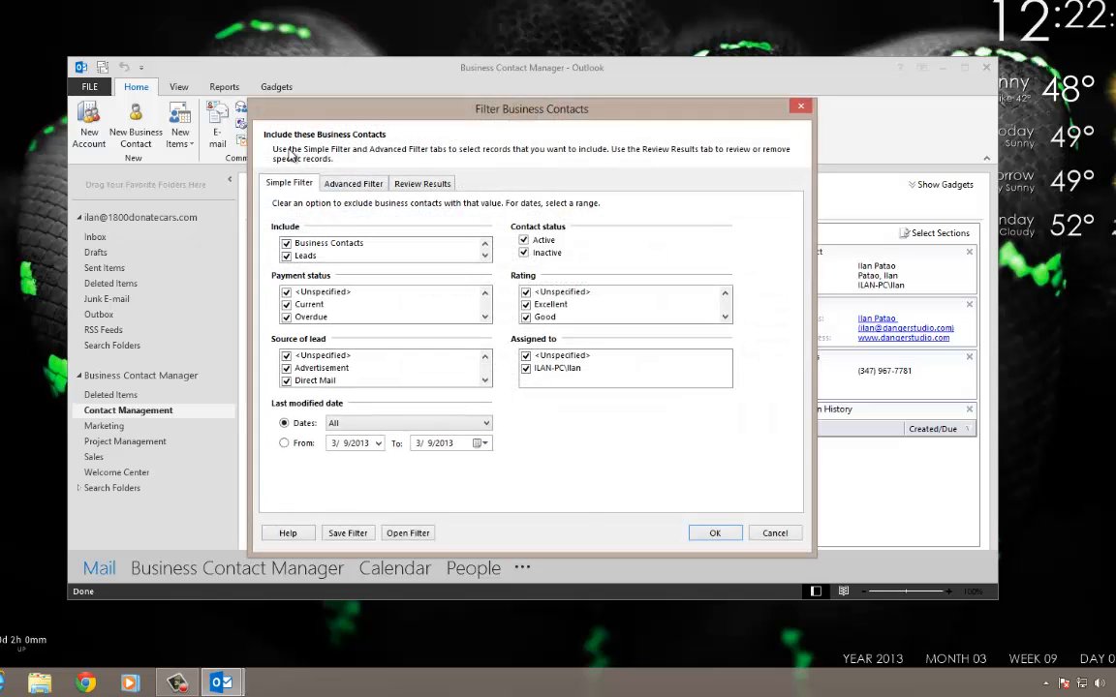
pyautogui.click(352, 184)
pyautogui.click(454, 250)
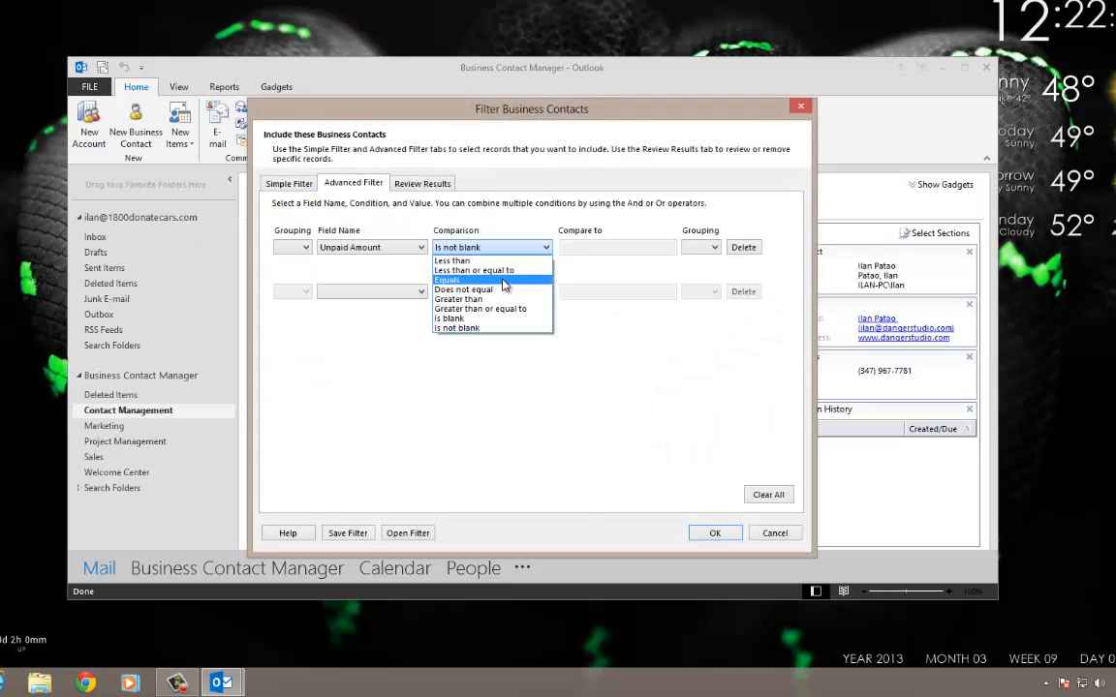
pyautogui.click(458, 299)
pyautogui.click(580, 248)
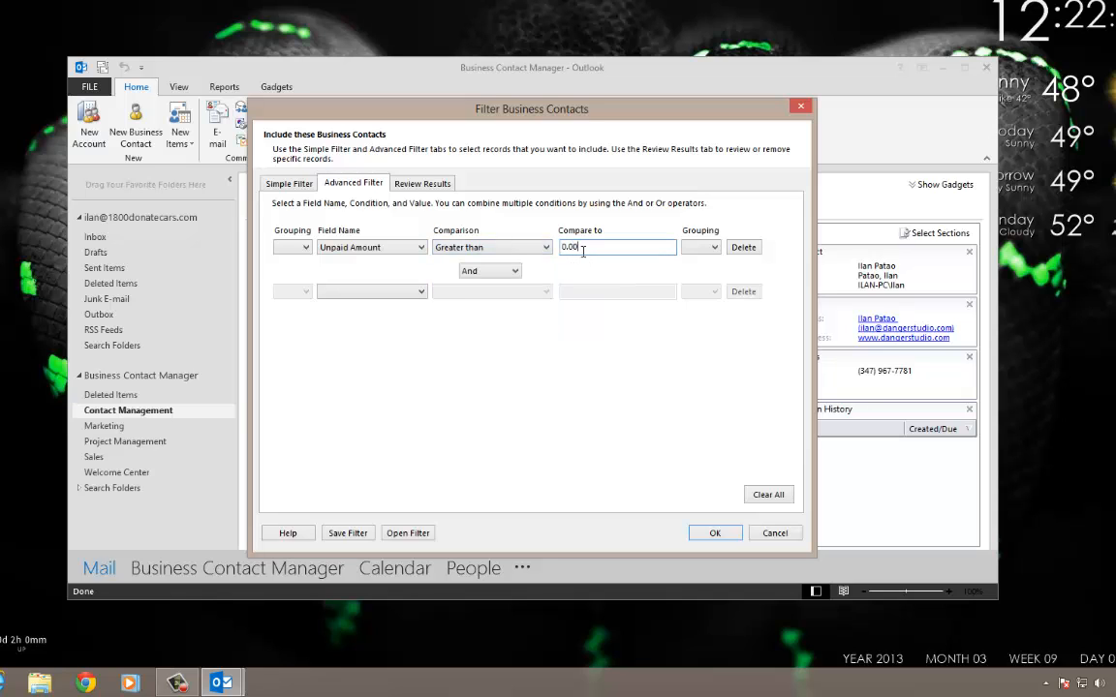
pyautogui.click(714, 533)
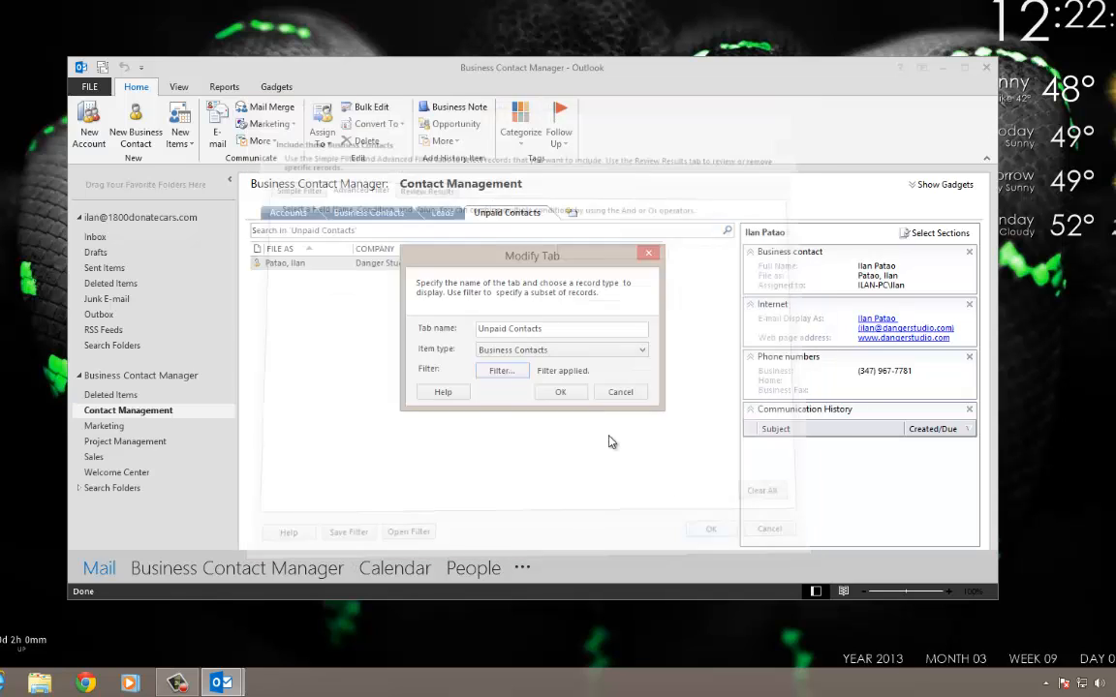
pyautogui.click(562, 392)
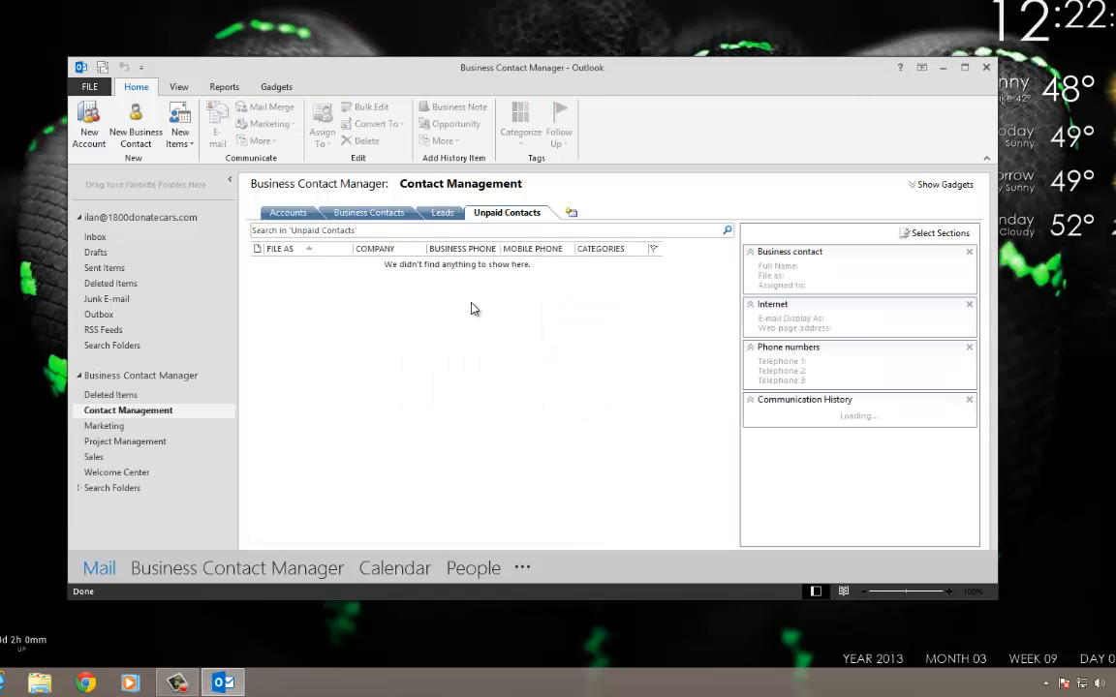
# Compare the Business Contacts and Unpaid Contacts tabs to check the filtered result.
pyautogui.click(388, 212)
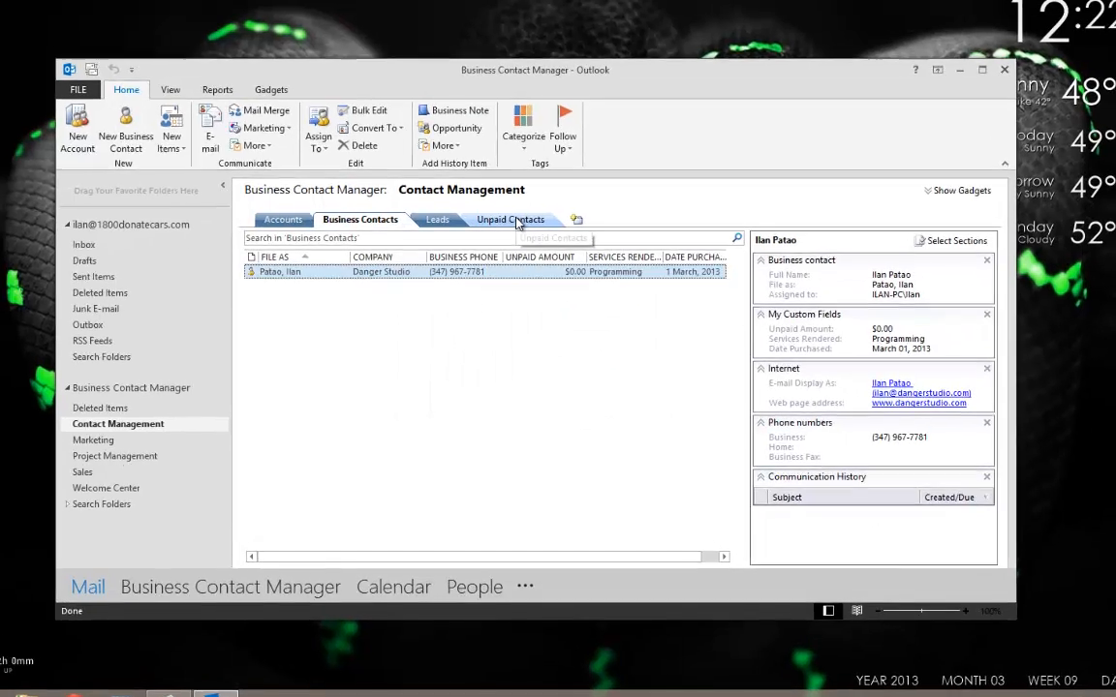
pyautogui.click(506, 212)
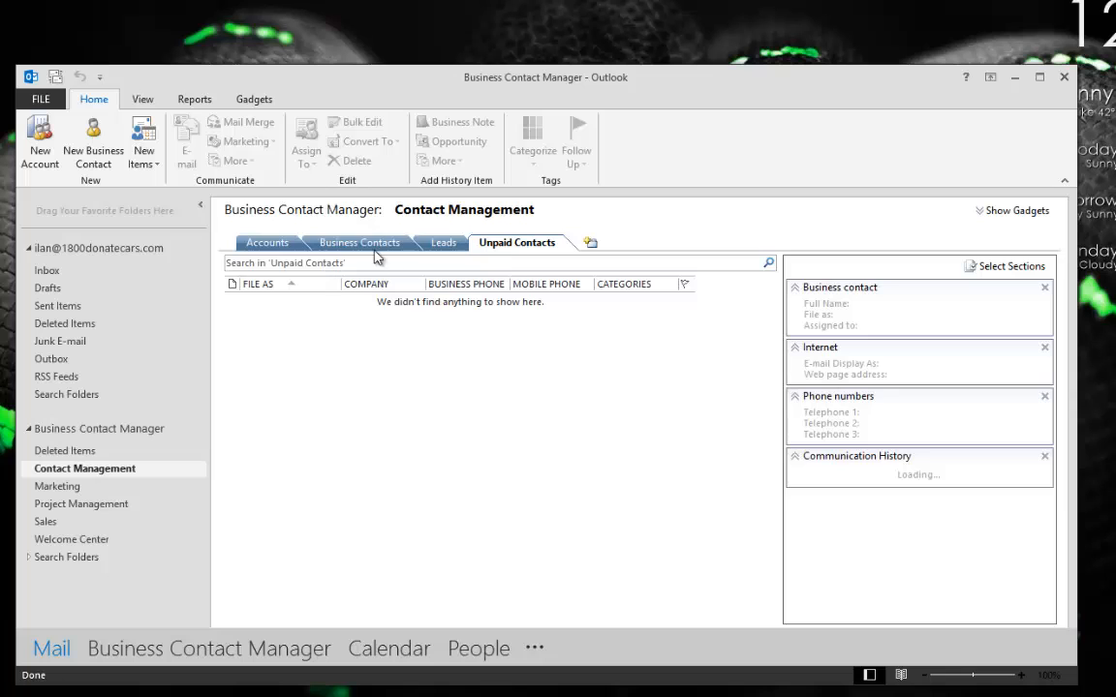
pyautogui.click(374, 246)
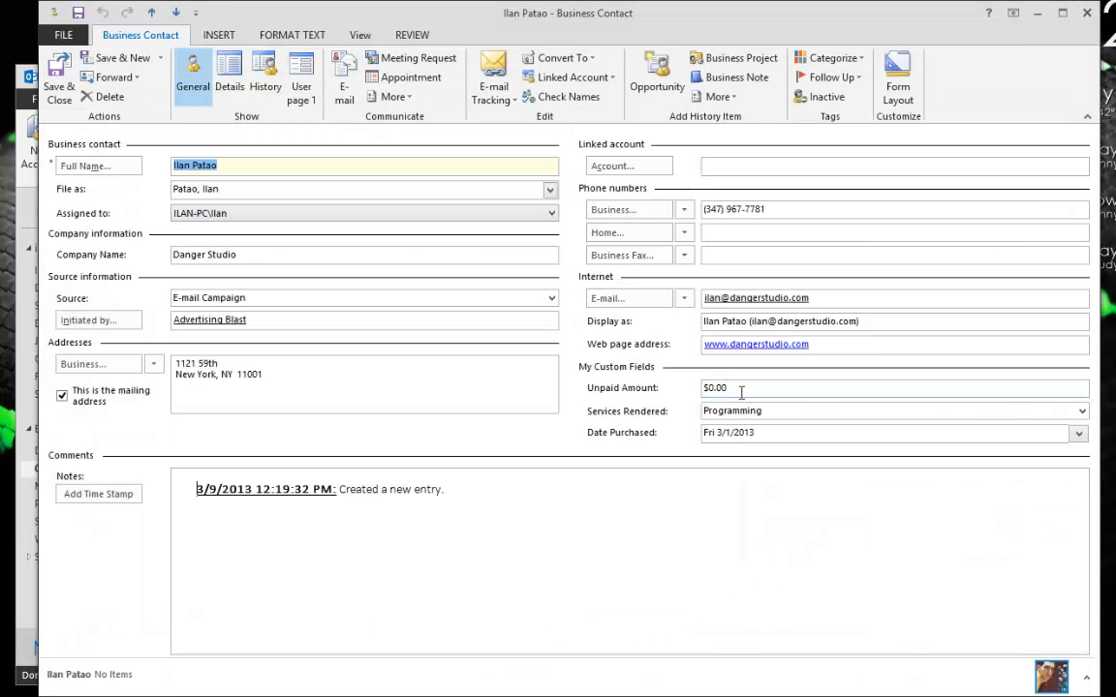
# Set Danger Studio's Unpaid Amount to $1.00, save, and check it under Unpaid Contacts.
pyautogui.doubleClick(738, 389)
pyautogui.write('1')
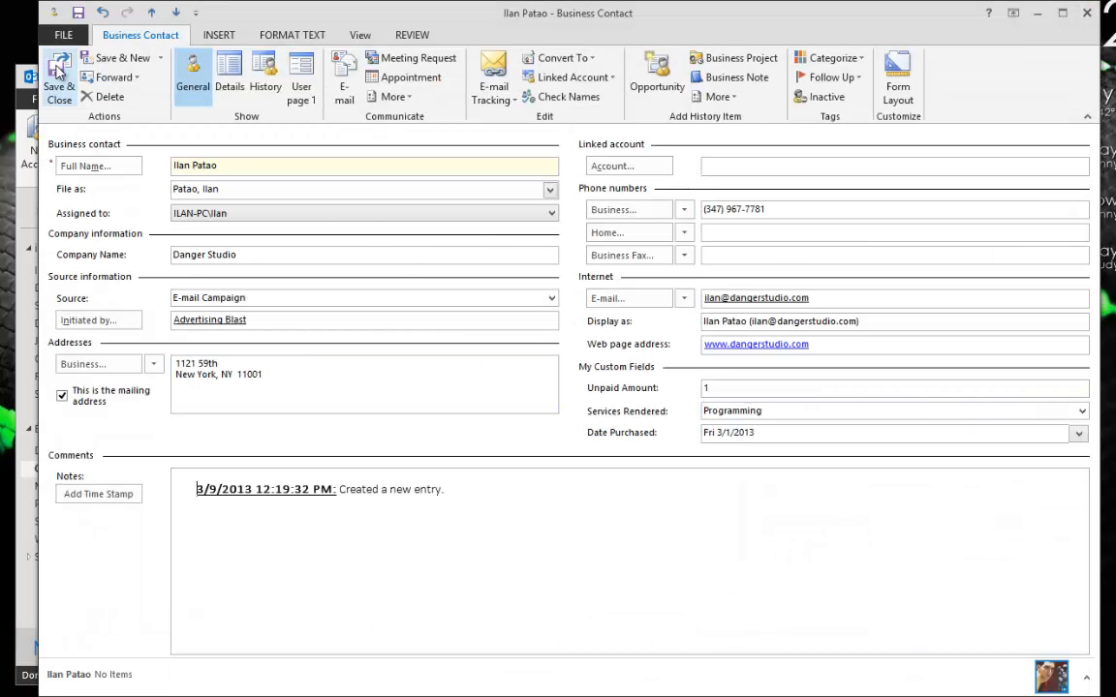
pyautogui.click(58, 69)
pyautogui.click(516, 242)
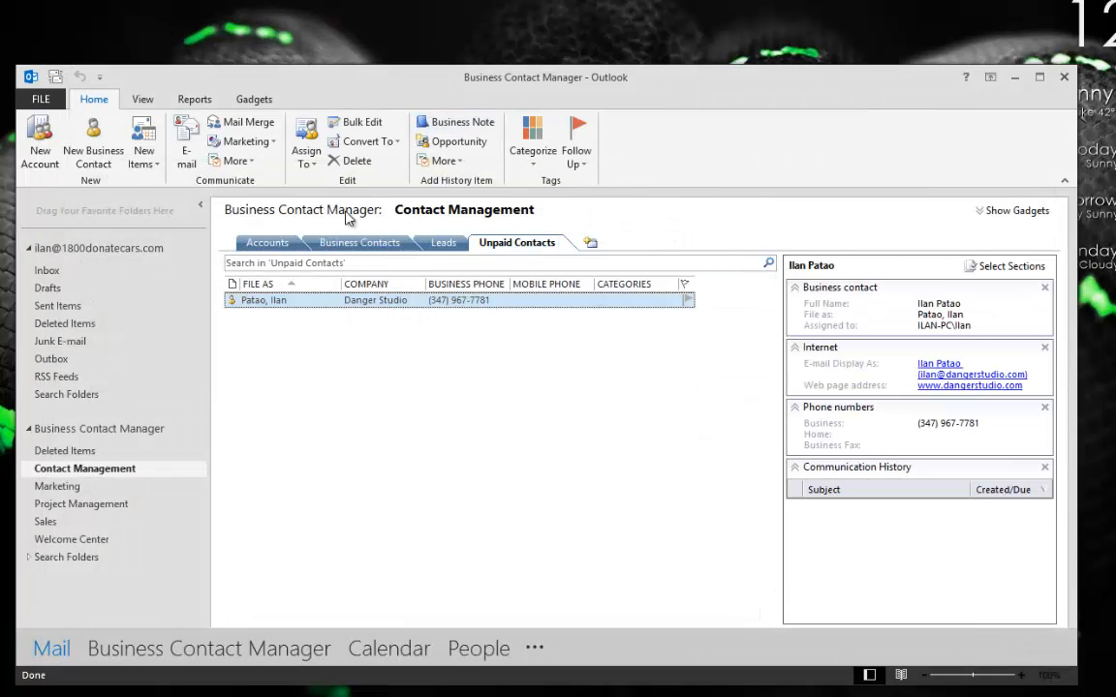
pyautogui.click(356, 244)
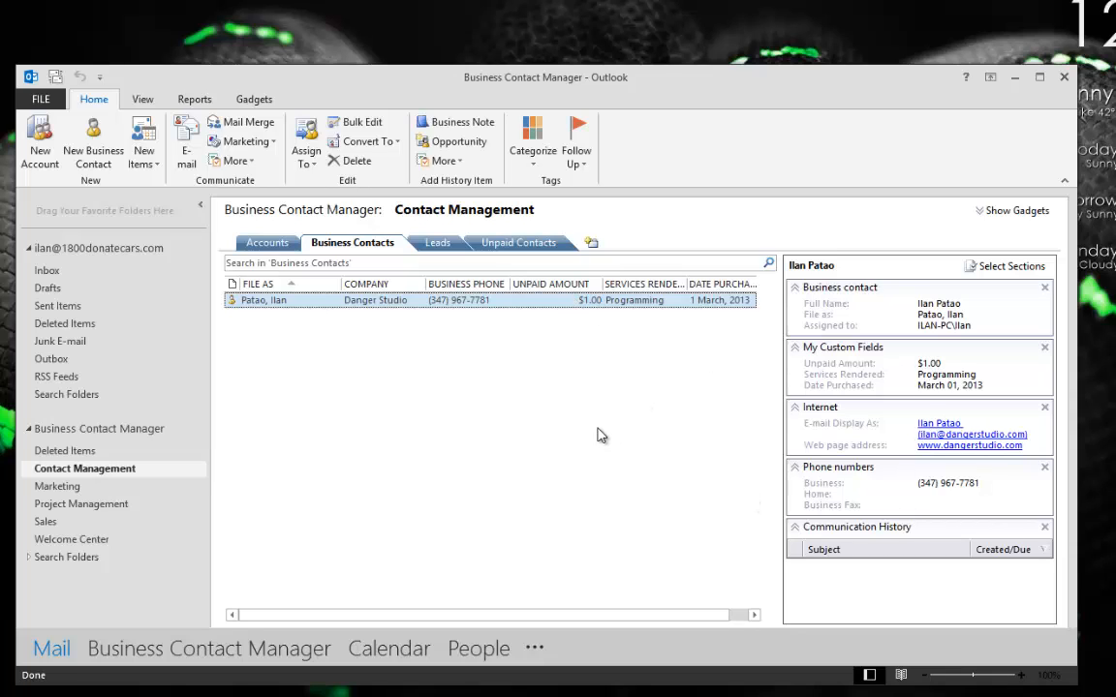
# Rename the Business Contacts tab to 'Customers'.
pyautogui.rightClick(350, 243)
pyautogui.click(392, 247)
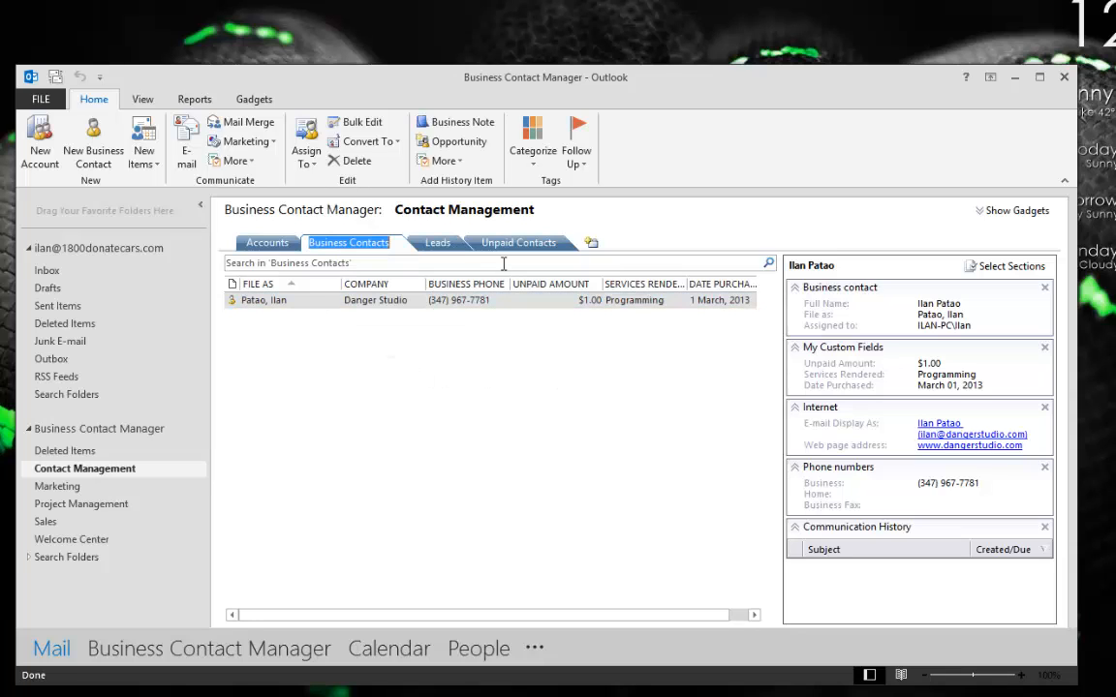
pyautogui.write('Customers')
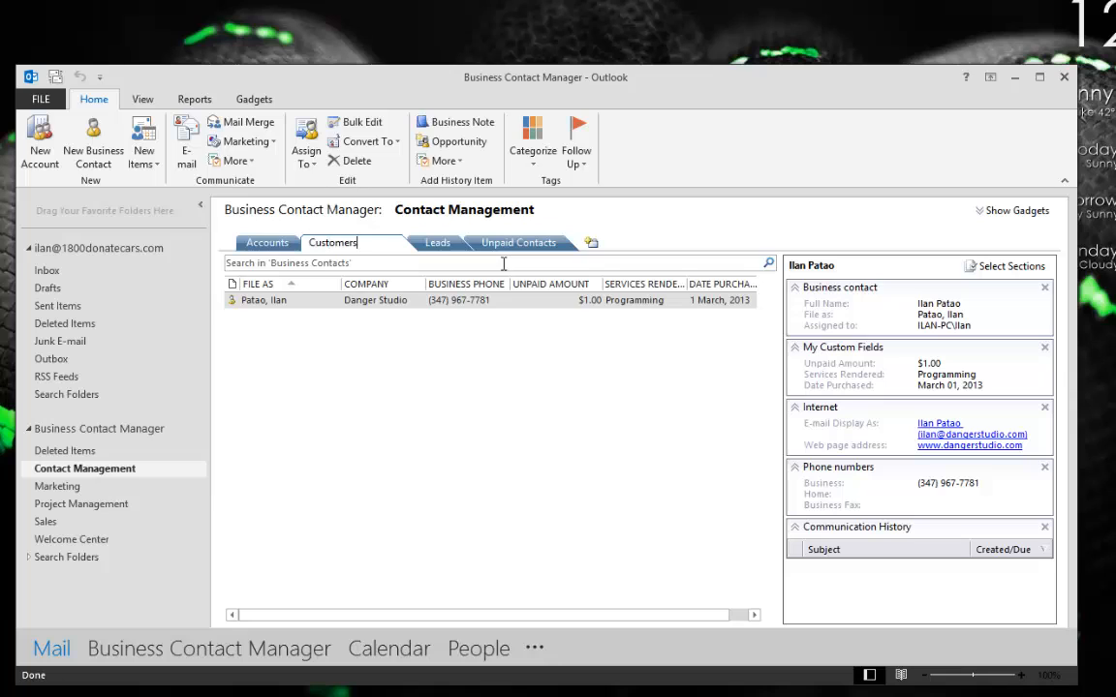
pyautogui.press('Return')
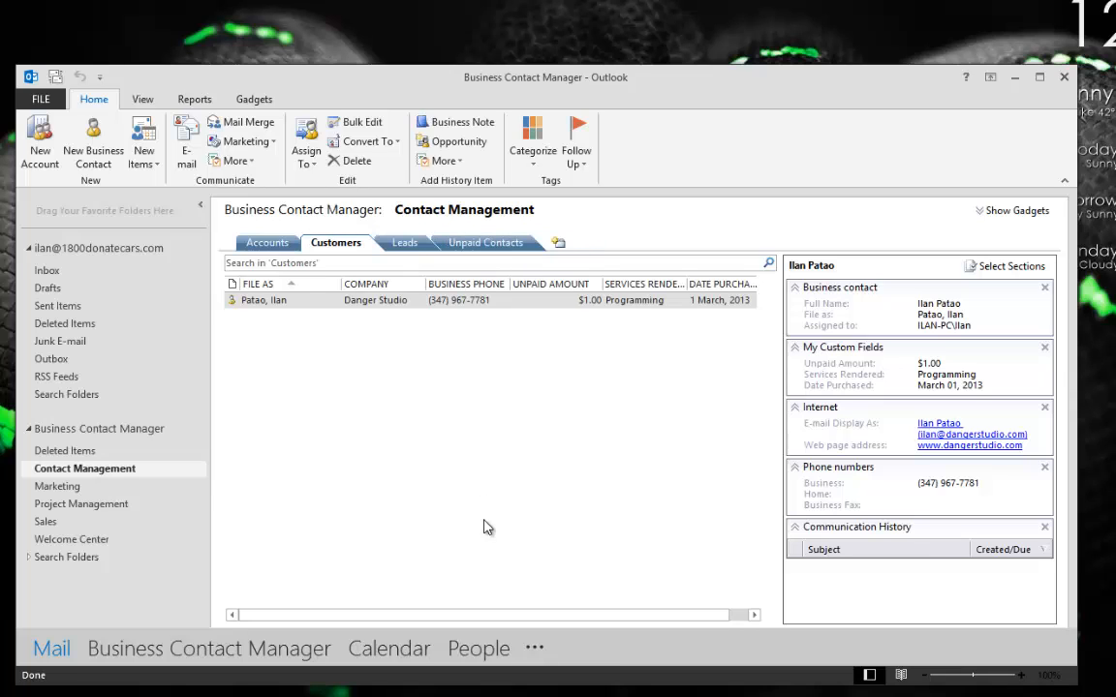
# Start a new account from the empty Accounts list.
pyautogui.click(267, 243)
pyautogui.rightClick(263, 293)
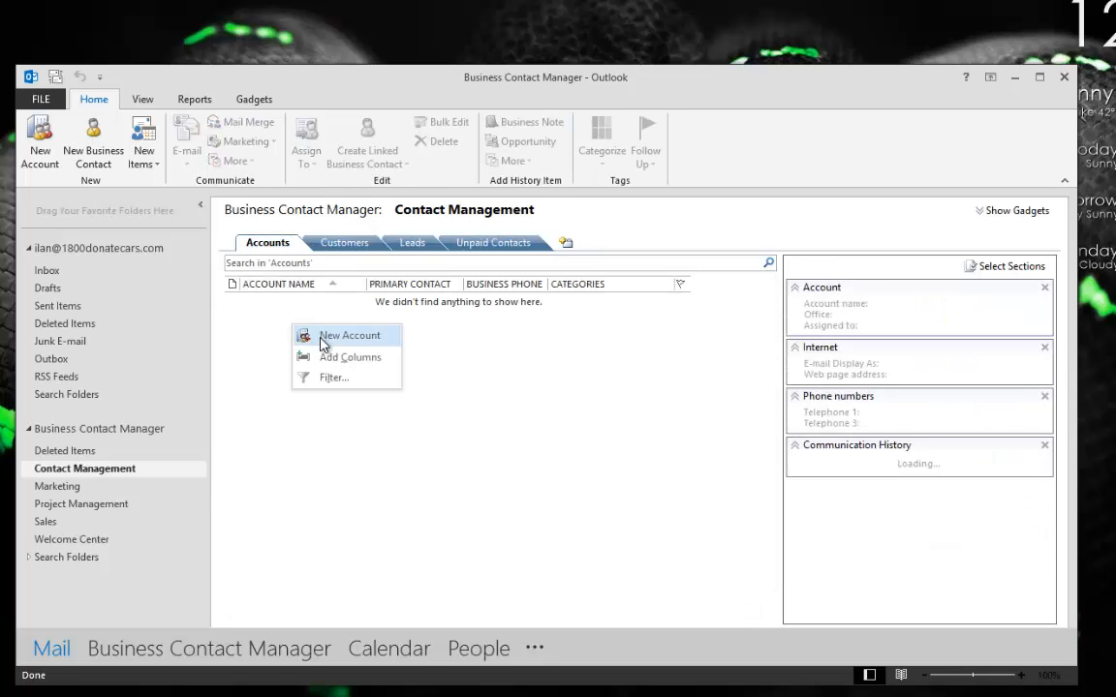
pyautogui.click(292, 306)
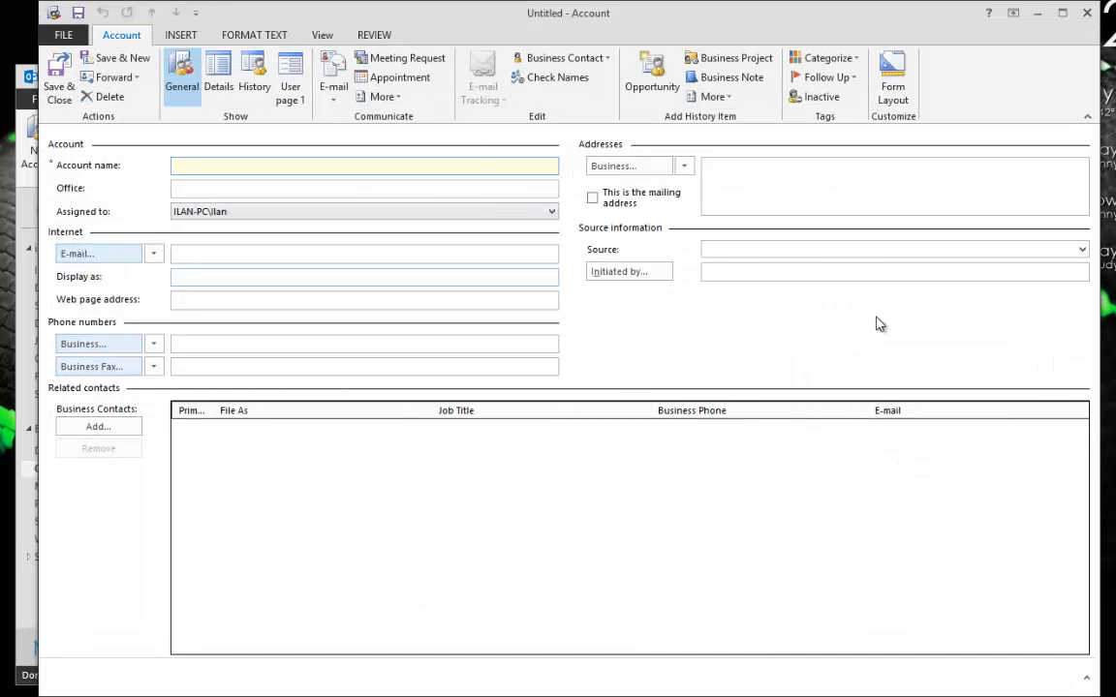
pyautogui.click(1087, 13)
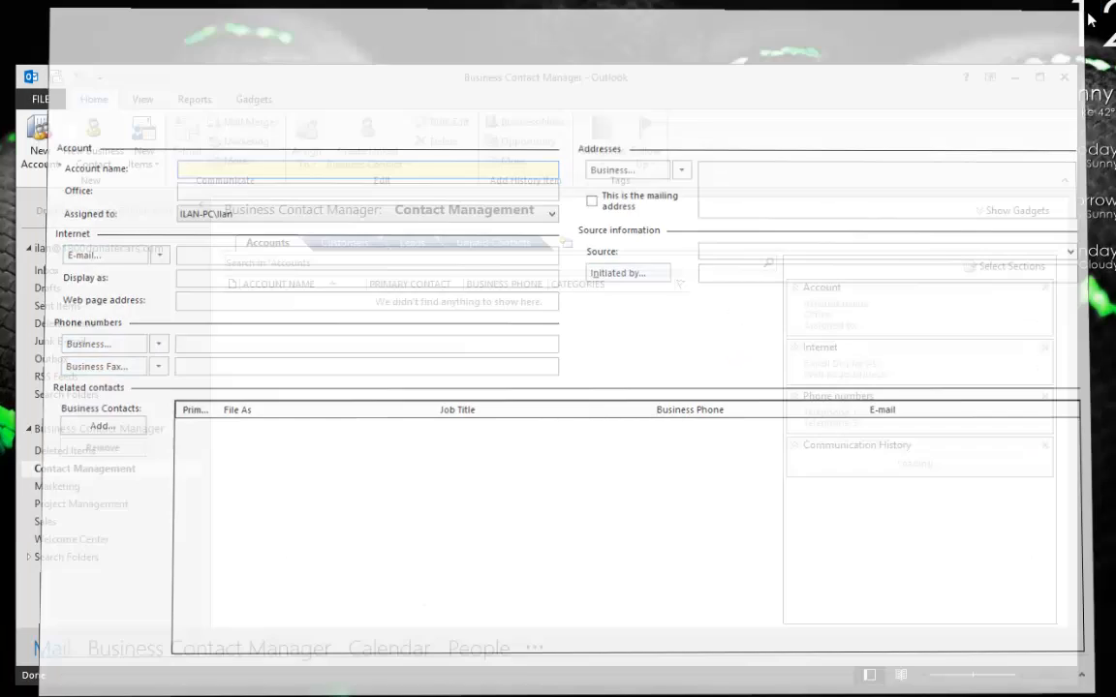
pyautogui.rightClick(291, 421)
pyautogui.click(308, 426)
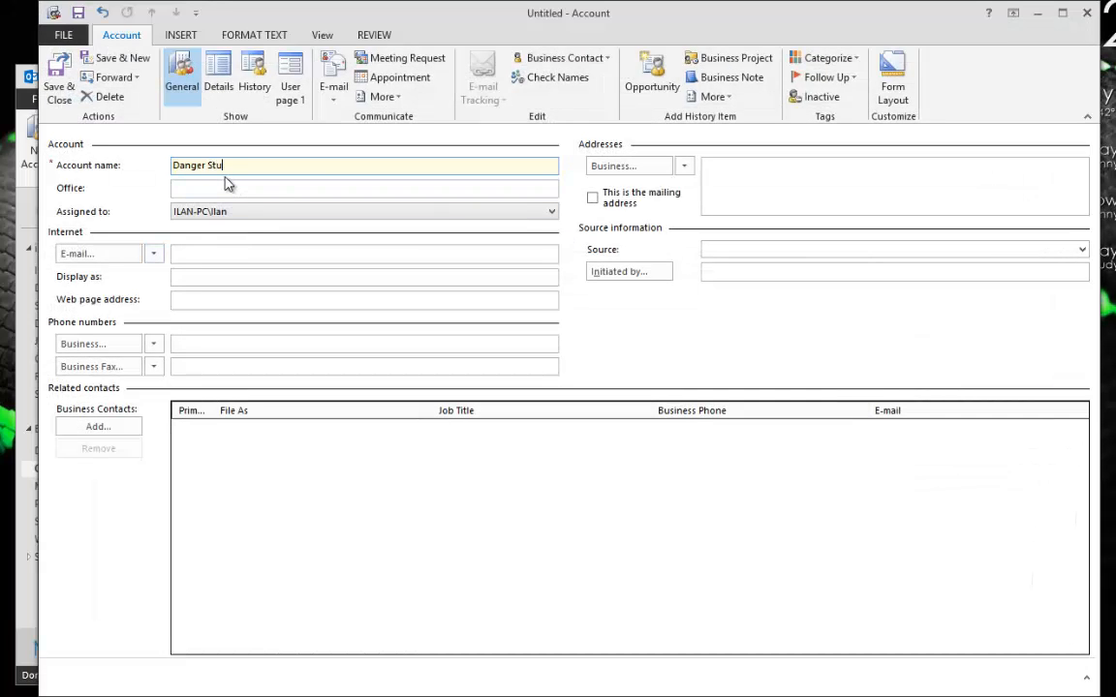
pyautogui.click(353, 193)
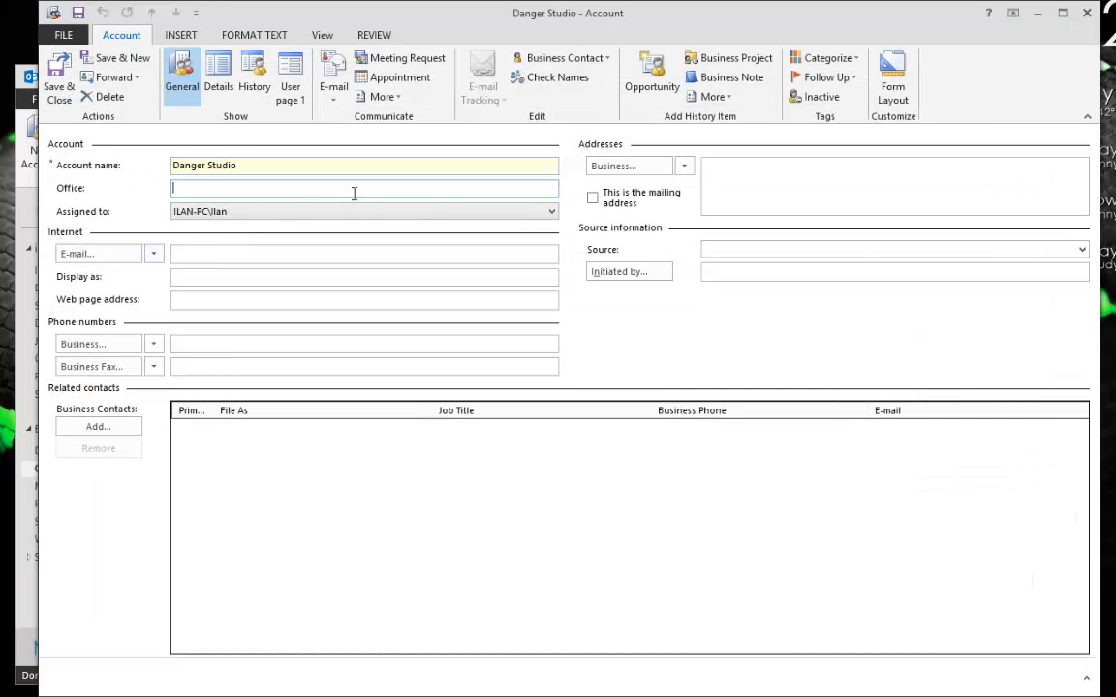
pyautogui.write('NYC')
pyautogui.click(292, 250)
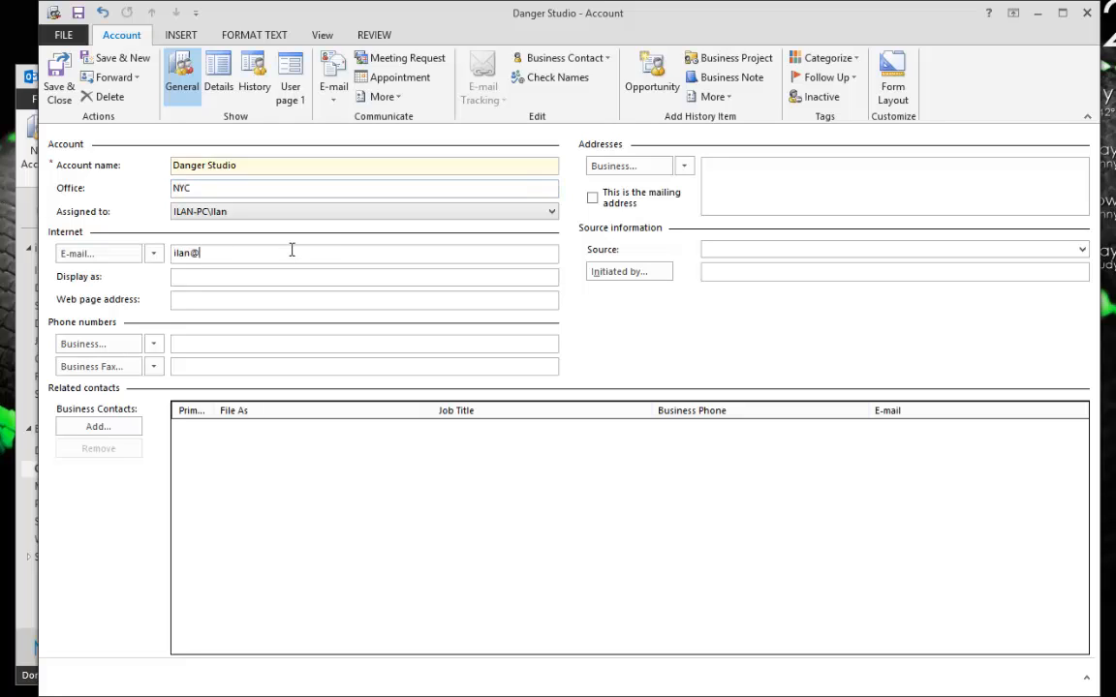
pyautogui.click(205, 369)
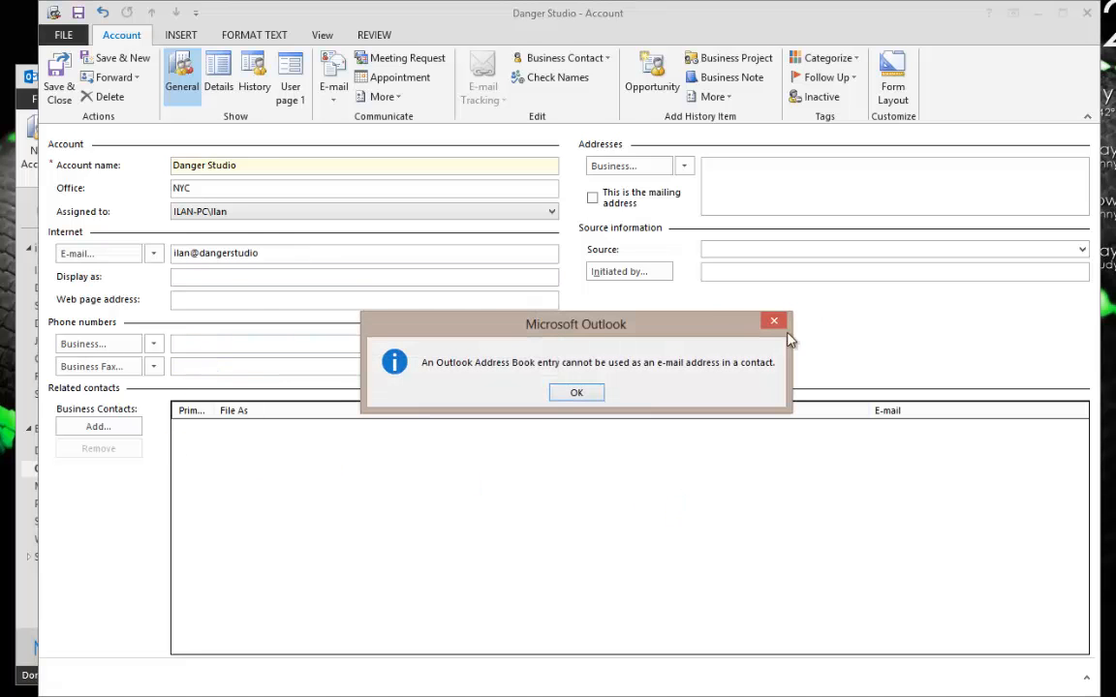
pyautogui.click(569, 392)
pyautogui.click(216, 341)
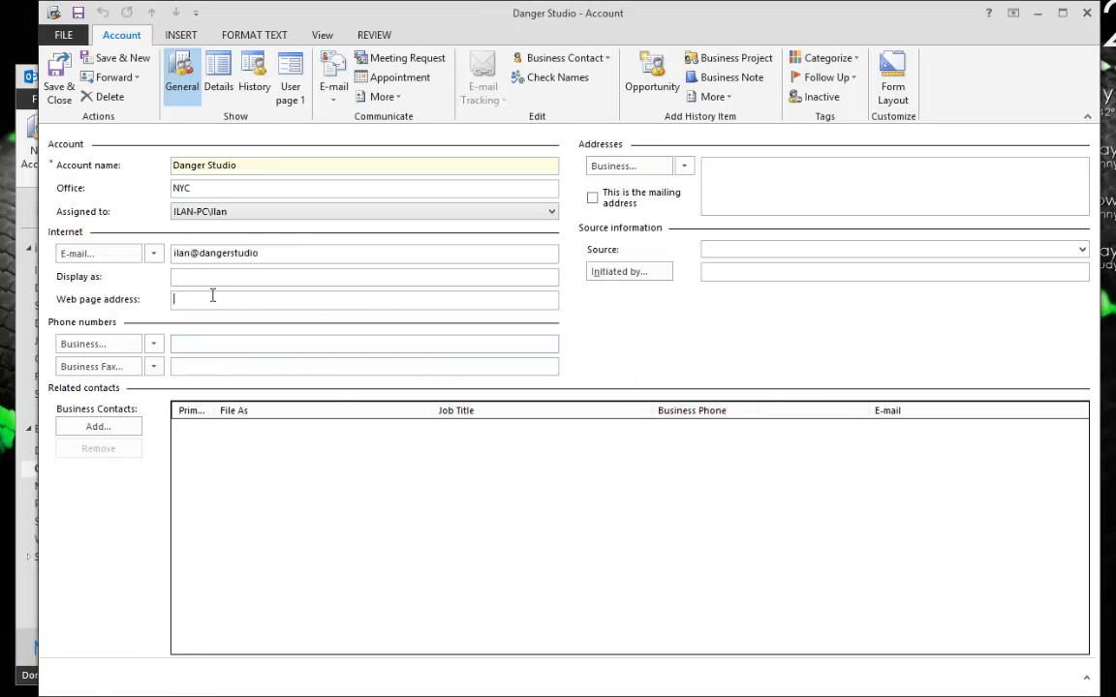
pyautogui.write('www')
# Finish the business phone, save the Danger Studio account, and show the Customers list.
pyautogui.click(905, 177)
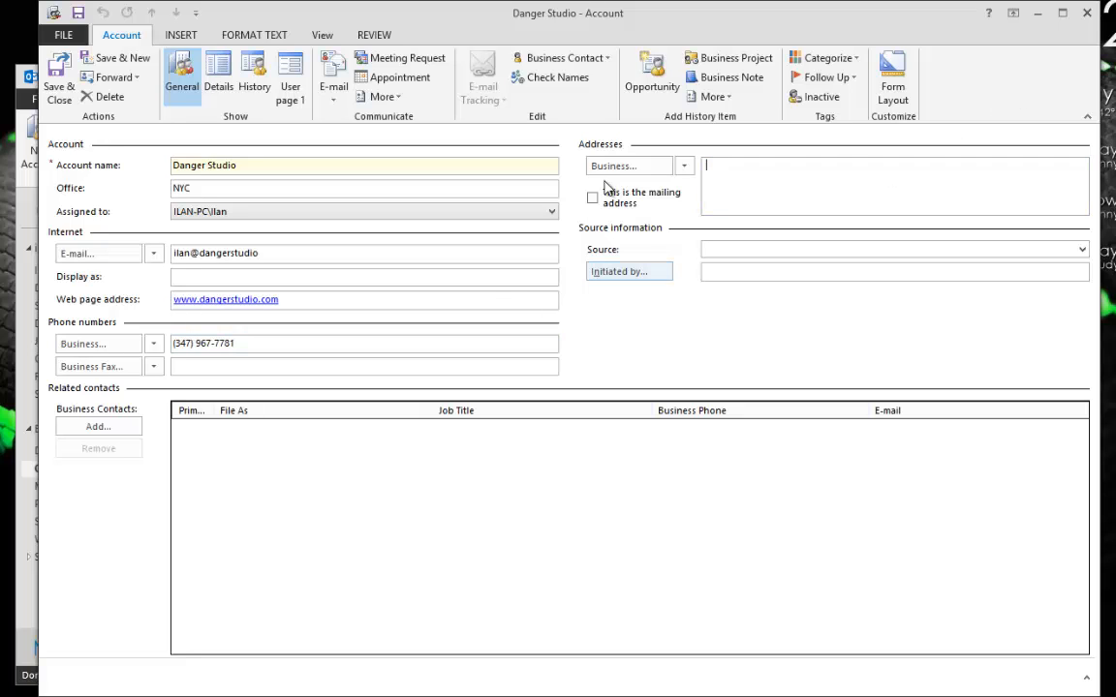
pyautogui.click(53, 89)
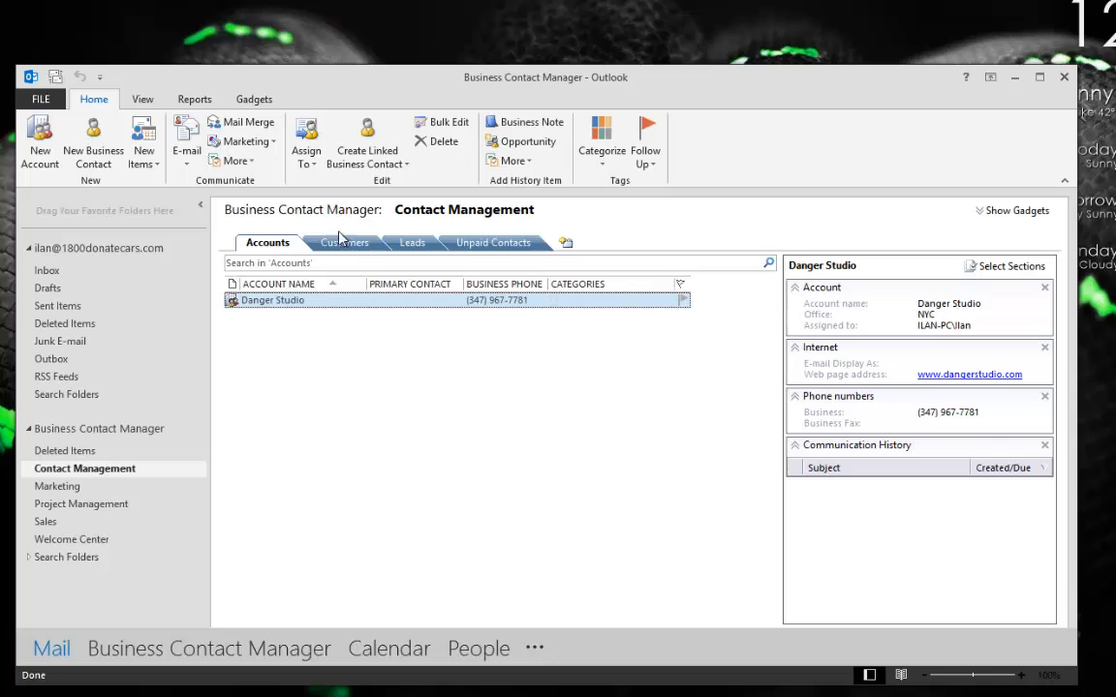
pyautogui.click(341, 243)
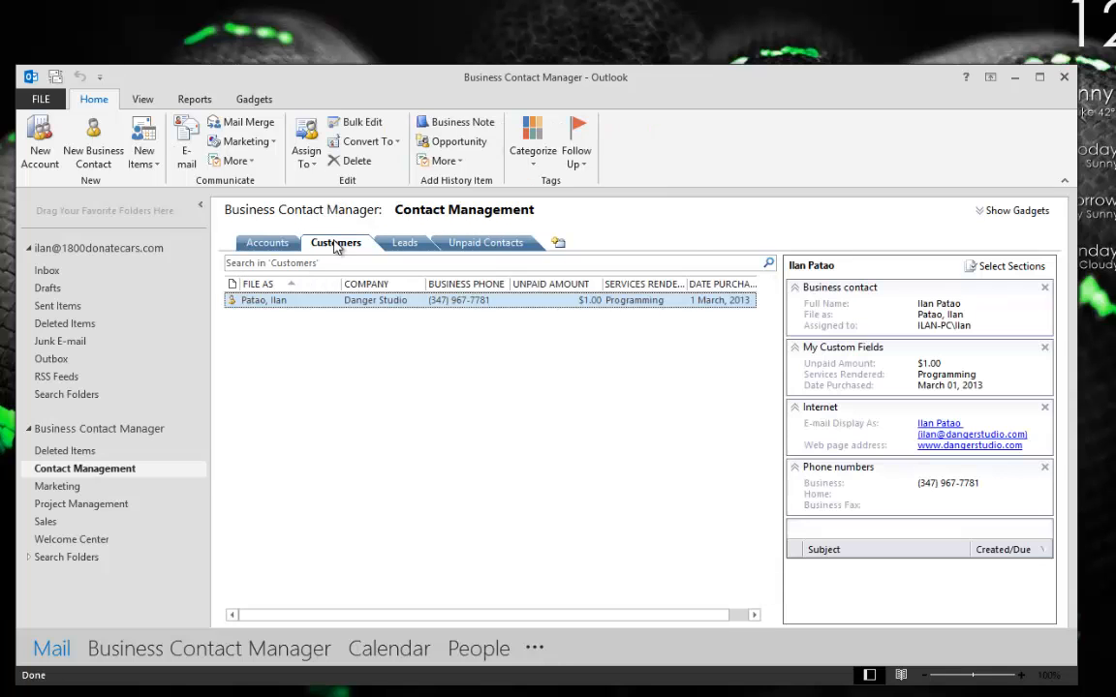
# Open the customer's contact record and link it to the Danger Studio account.
pyautogui.click(269, 242)
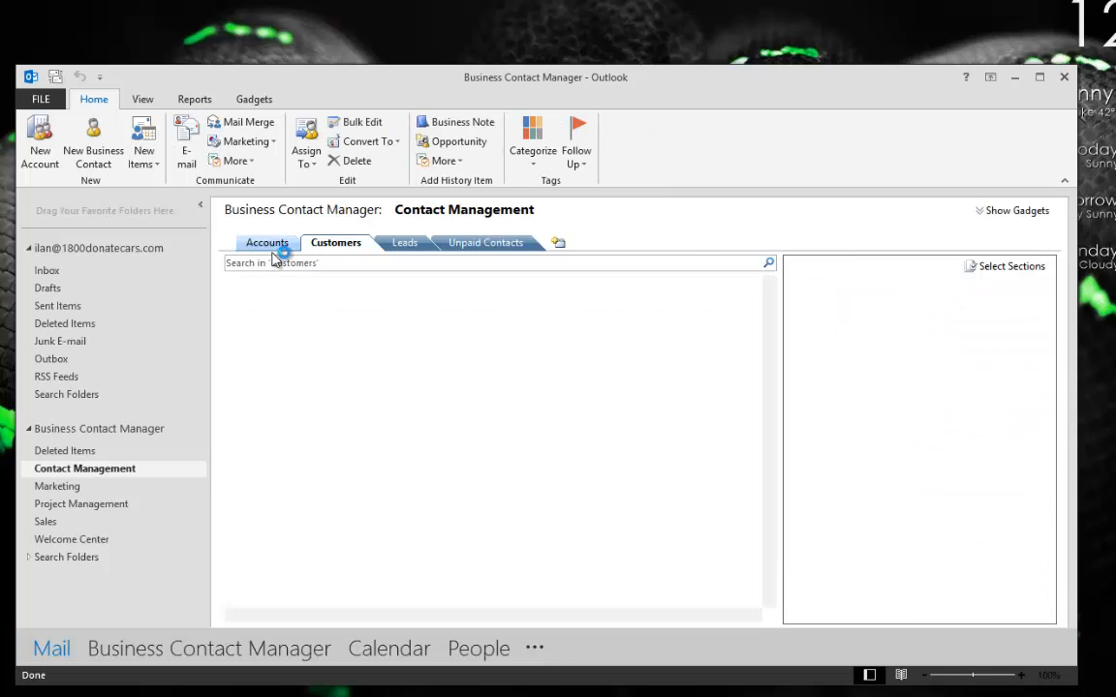
pyautogui.click(339, 242)
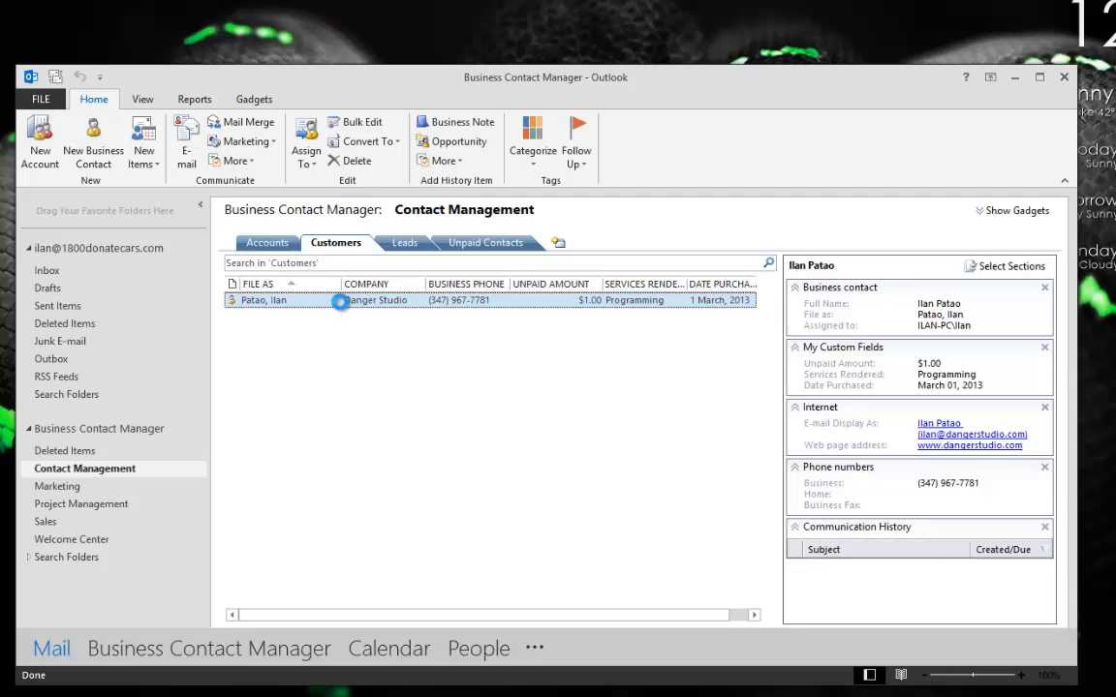
pyautogui.doubleClick(339, 299)
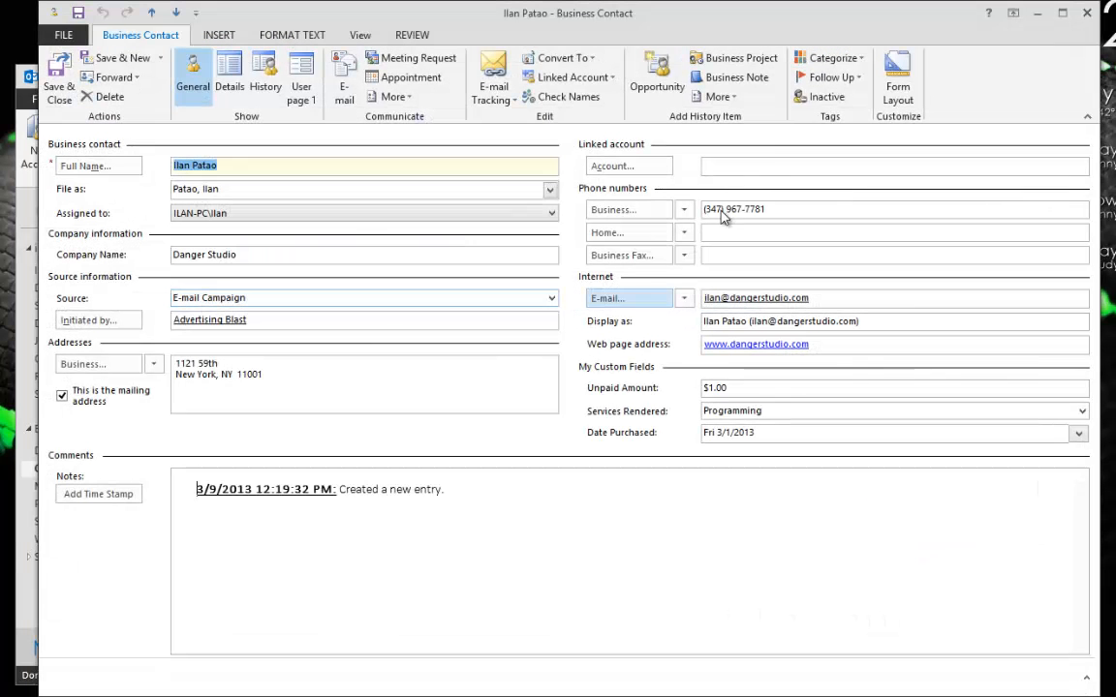
pyautogui.click(614, 166)
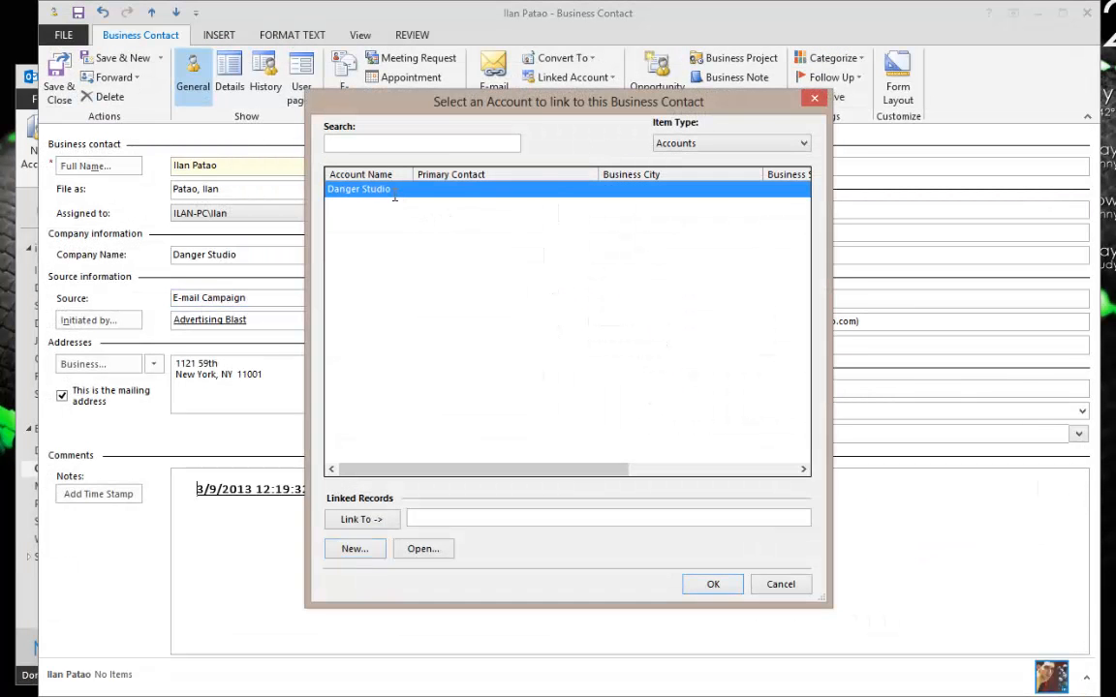
pyautogui.doubleClick(387, 189)
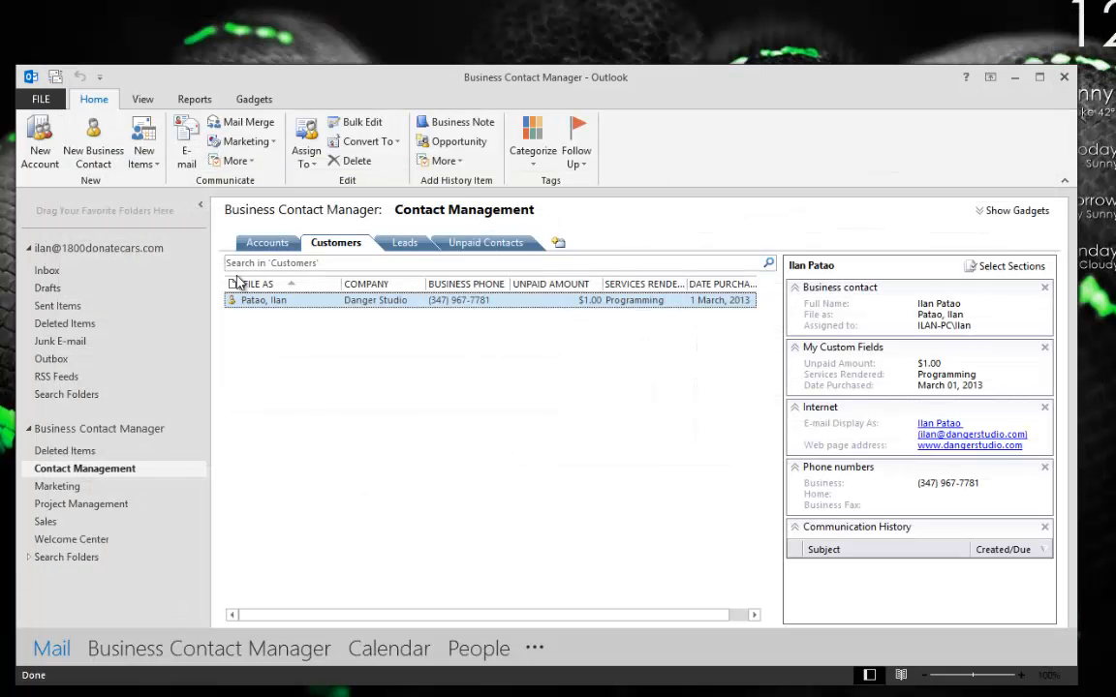
# In the Danger Studio account, make the linked contact the primary contact and save.
pyautogui.click(267, 242)
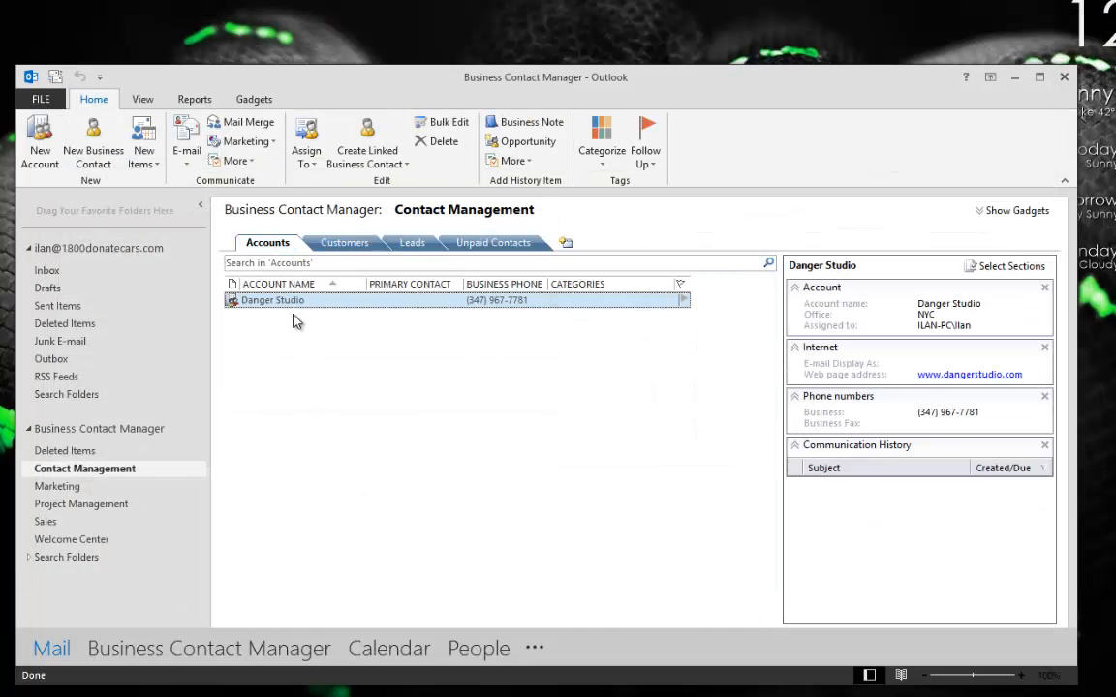
pyautogui.doubleClick(279, 301)
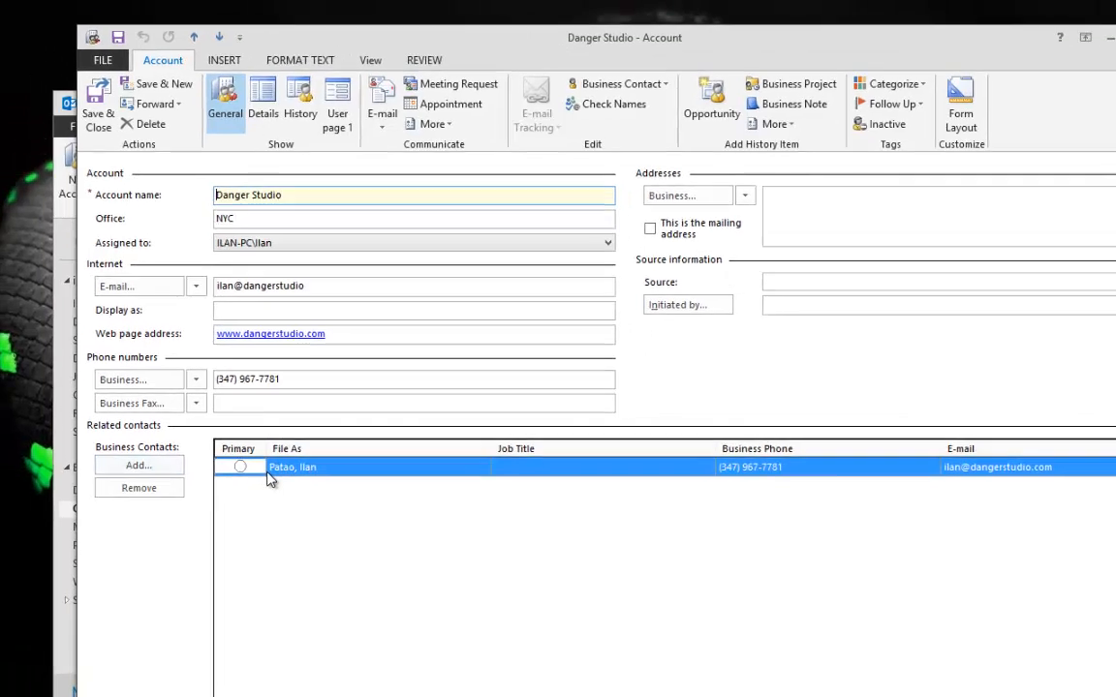
pyautogui.click(240, 467)
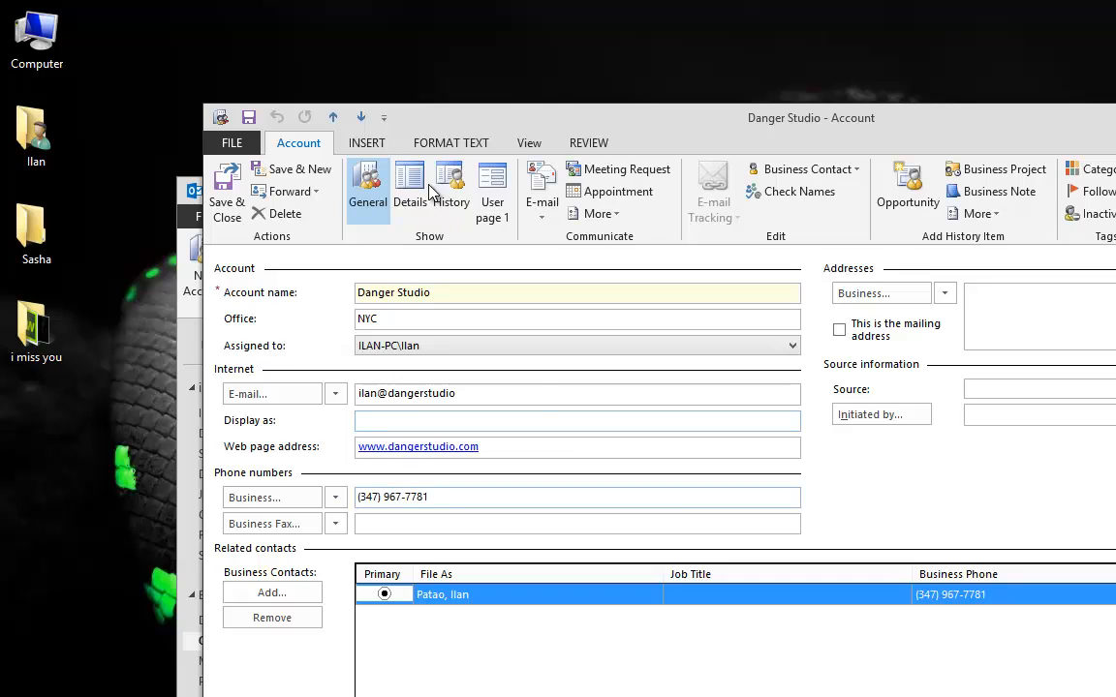
pyautogui.click(226, 193)
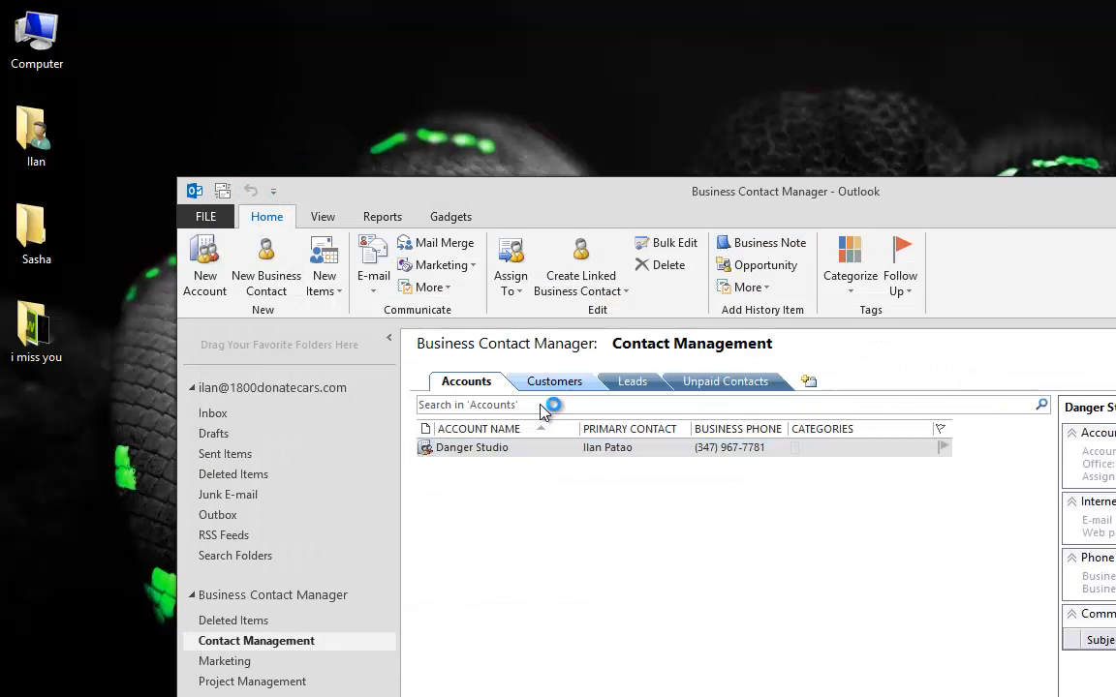
# Reopen the linked contact from Danger Studio and switch its form to Form Layout mode.
pyautogui.click(467, 379)
pyautogui.click(477, 451)
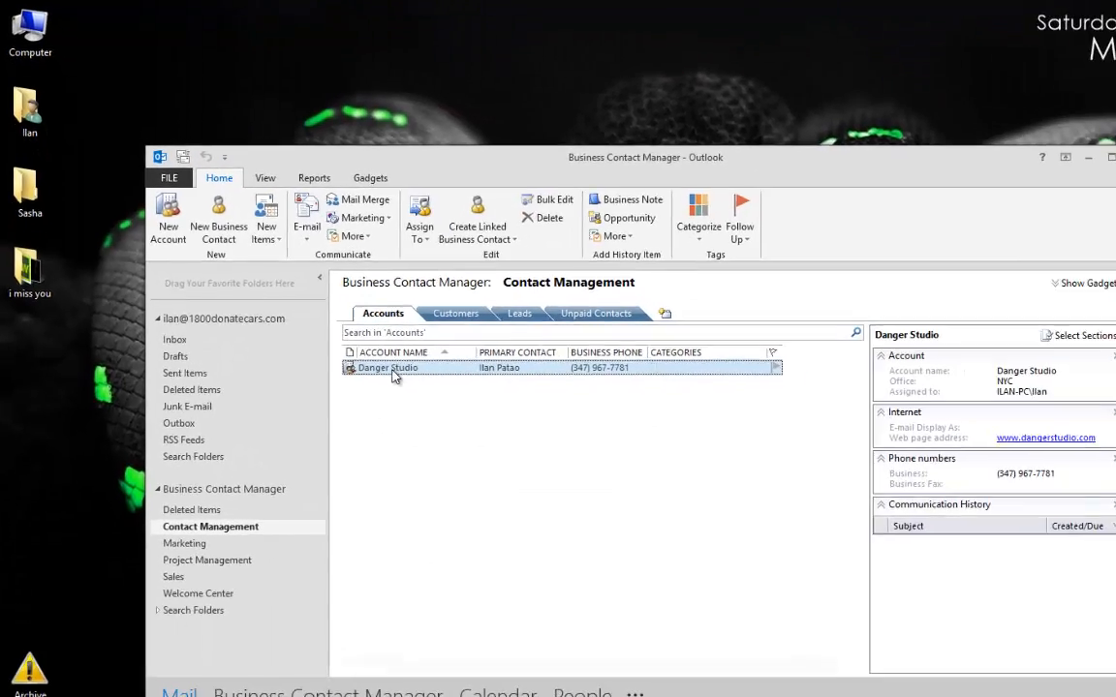
pyautogui.doubleClick(393, 376)
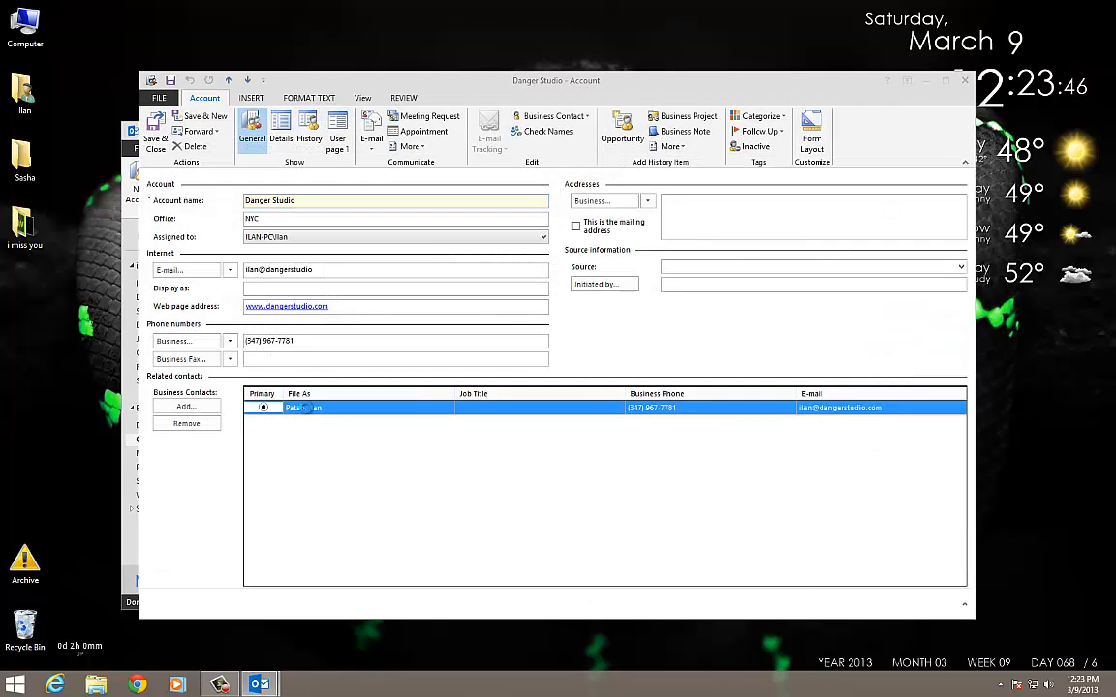
pyautogui.doubleClick(307, 408)
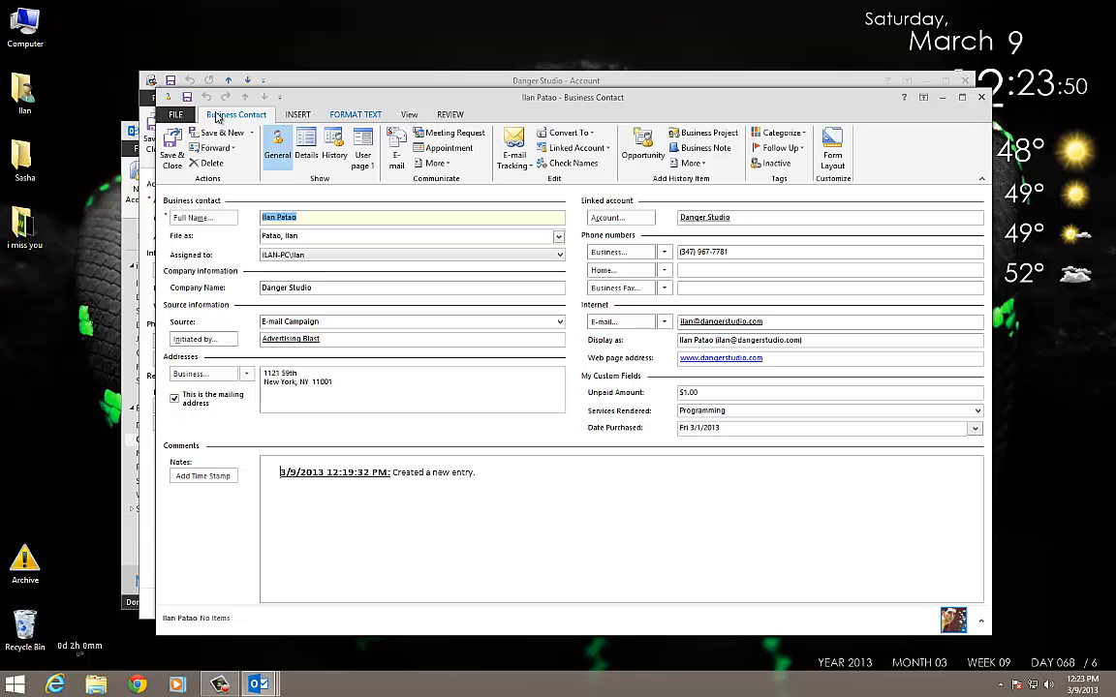
pyautogui.click(832, 153)
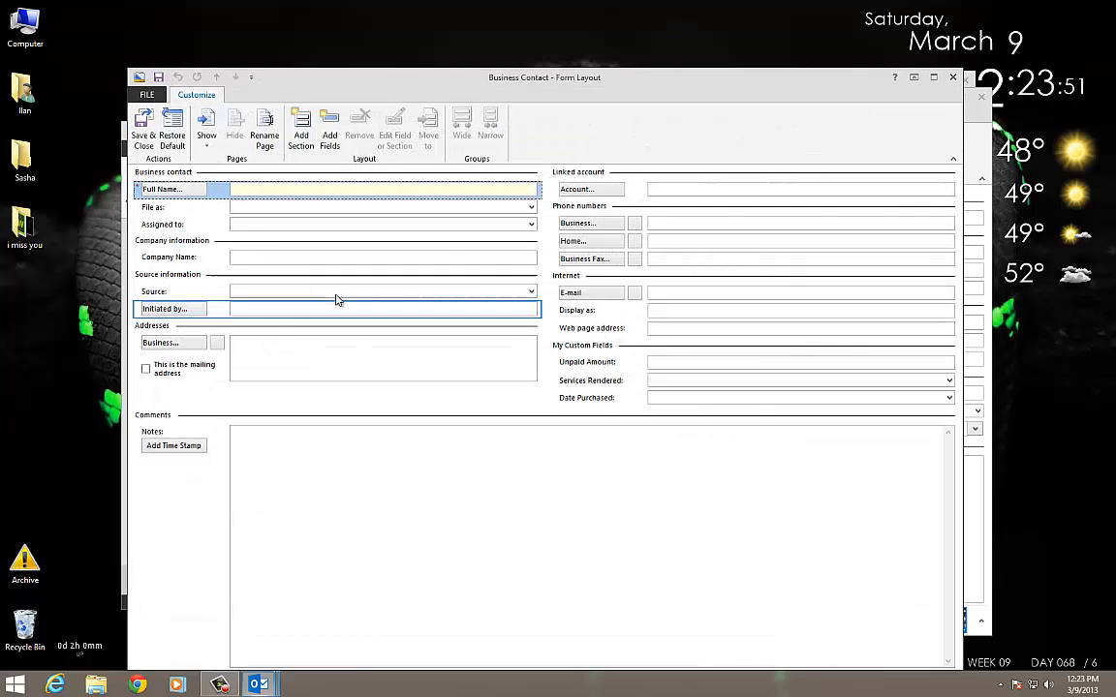
# Browse the form's pages, viewing Details, then return to the General page.
pyautogui.click(209, 140)
pyautogui.click(273, 61)
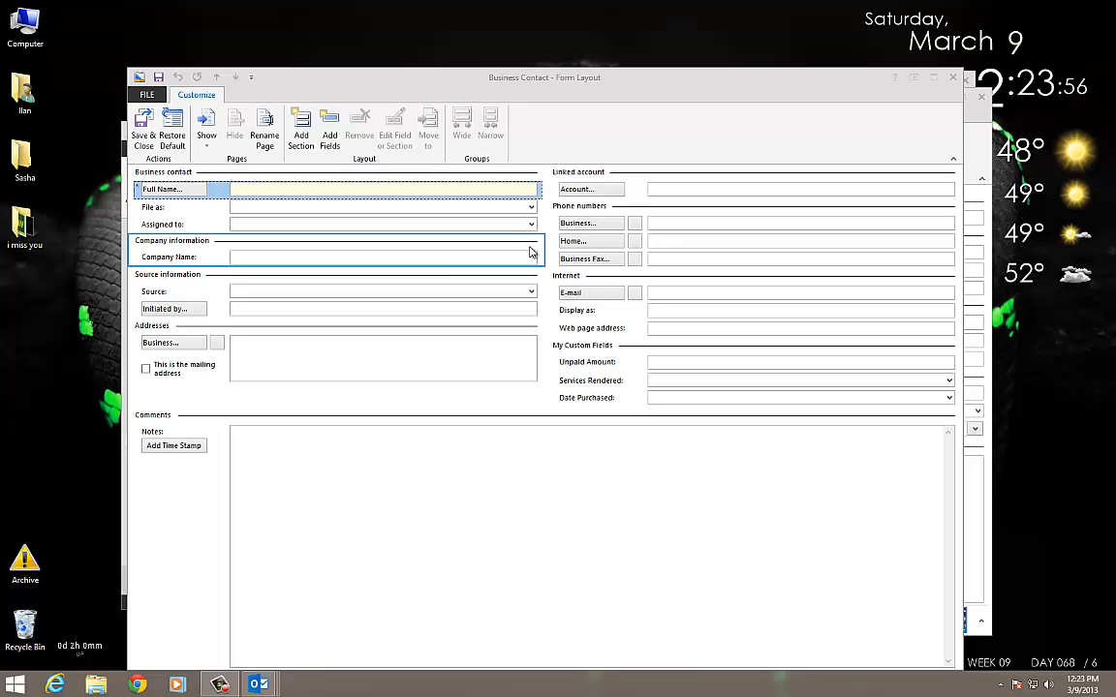
pyautogui.click(205, 143)
pyautogui.click(221, 177)
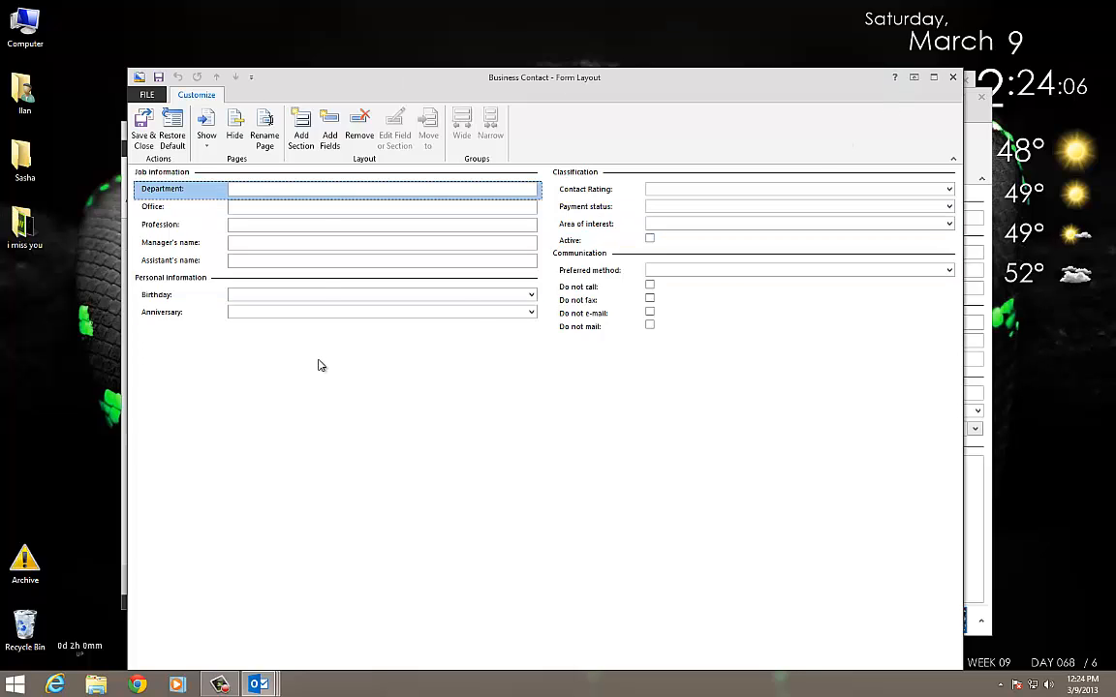
pyautogui.click(205, 145)
pyautogui.click(232, 133)
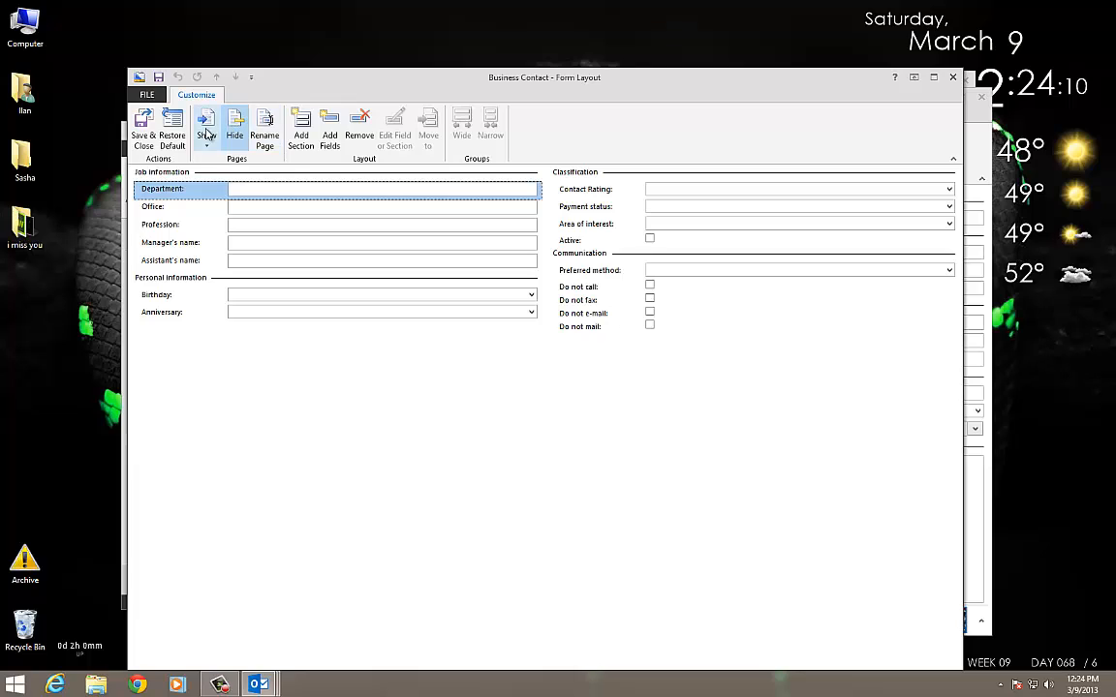
pyautogui.click(205, 133)
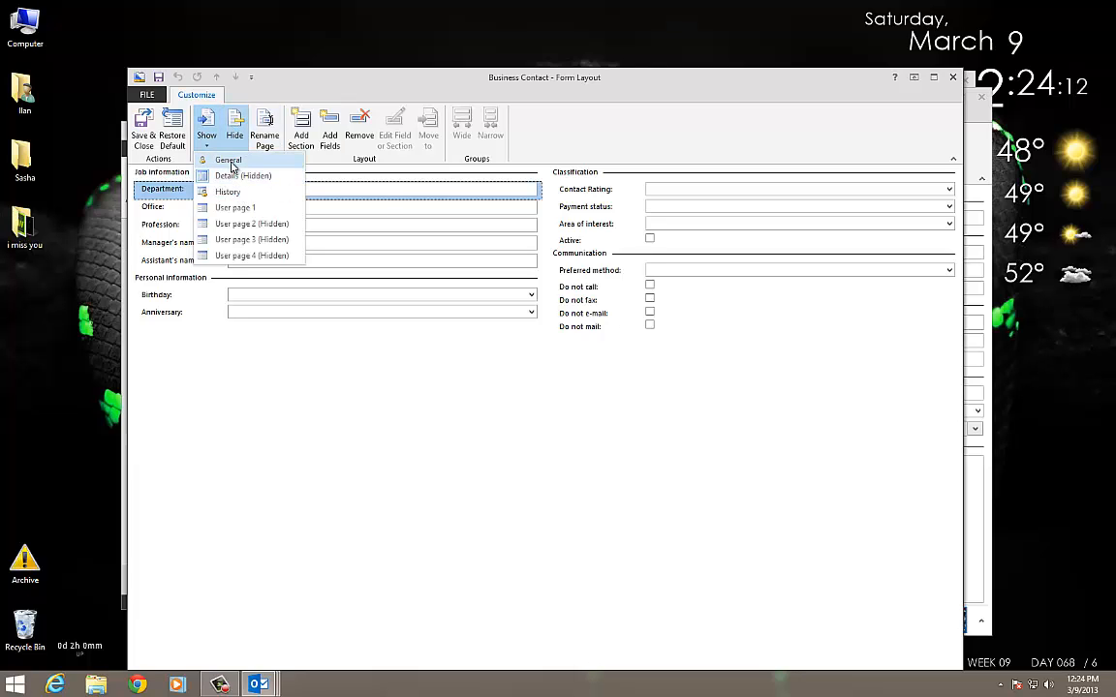
pyautogui.click(231, 163)
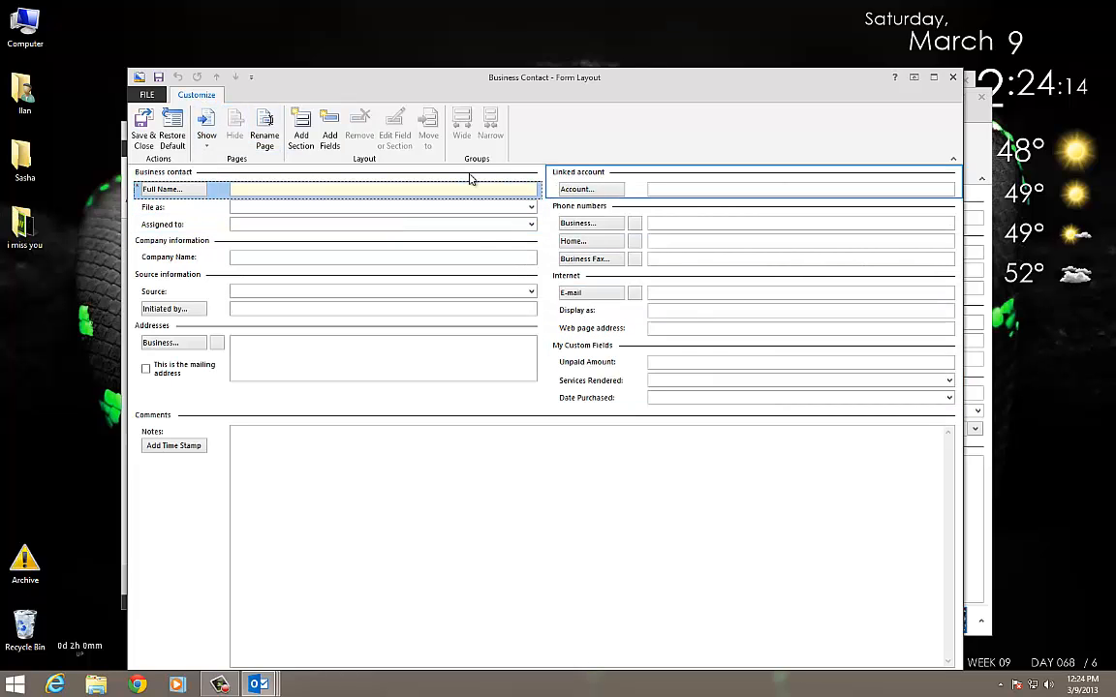
# Add the Job Title field to the General page and save the form layout.
pyautogui.click(329, 136)
pyautogui.click(488, 402)
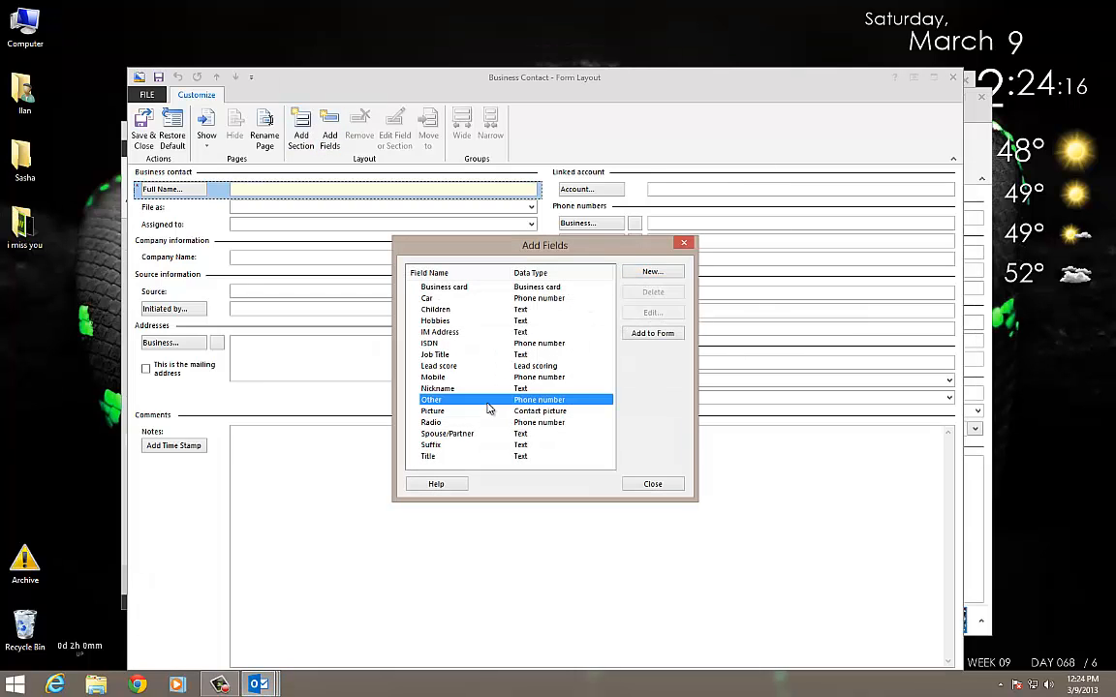
pyautogui.click(435, 354)
pyautogui.click(652, 333)
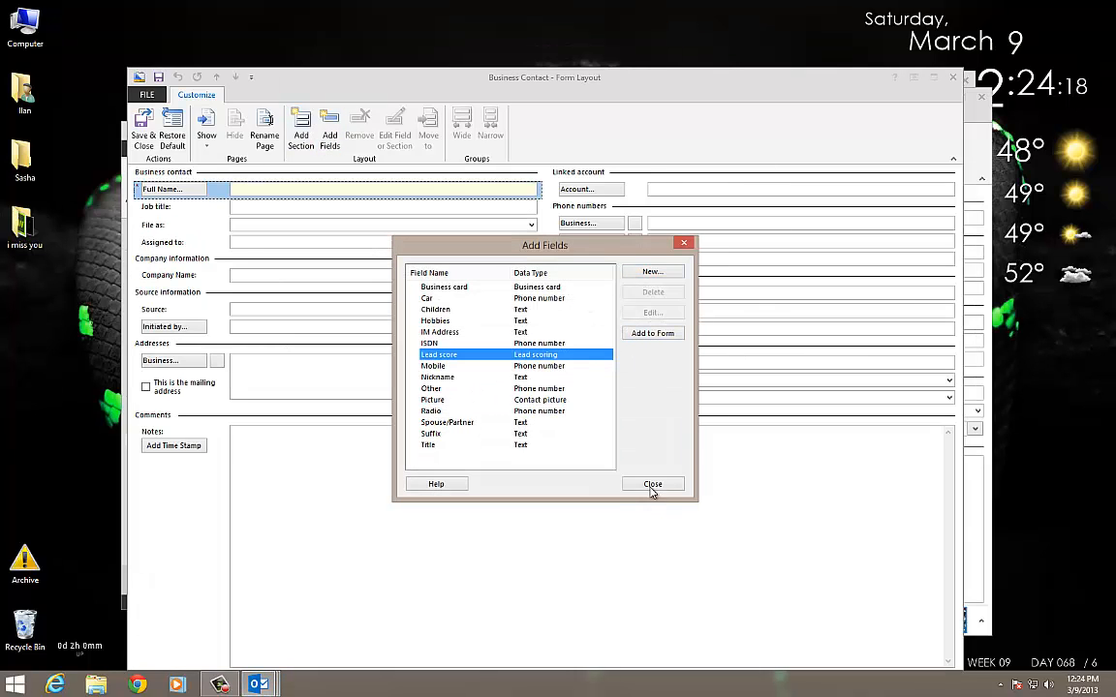
pyautogui.click(652, 485)
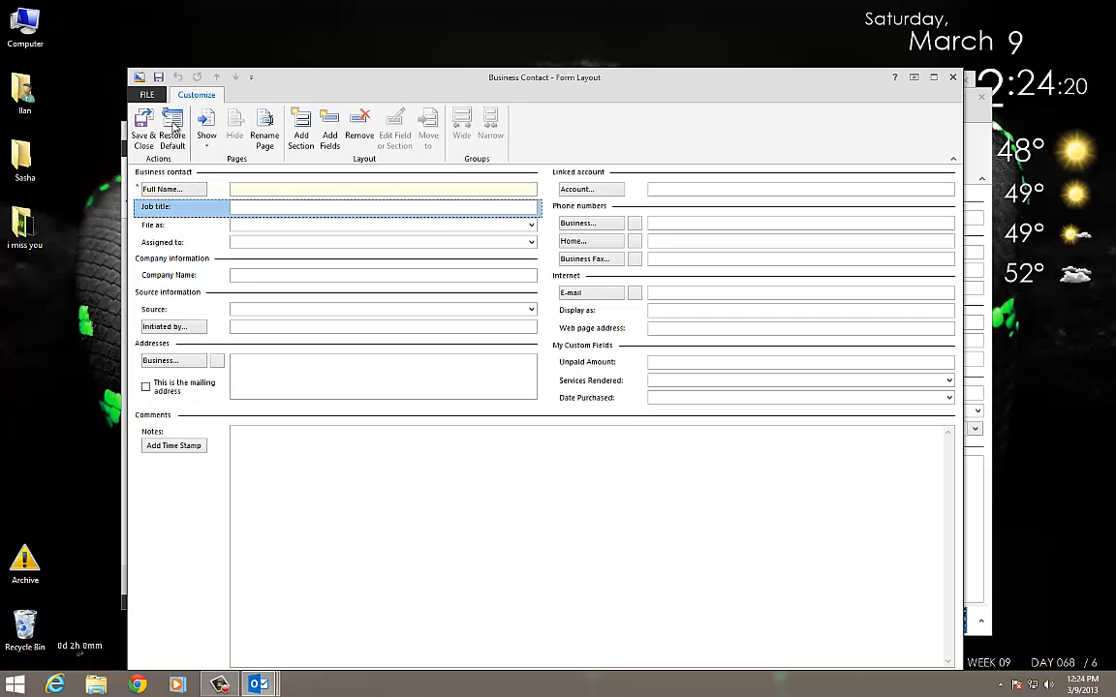
pyautogui.click(145, 121)
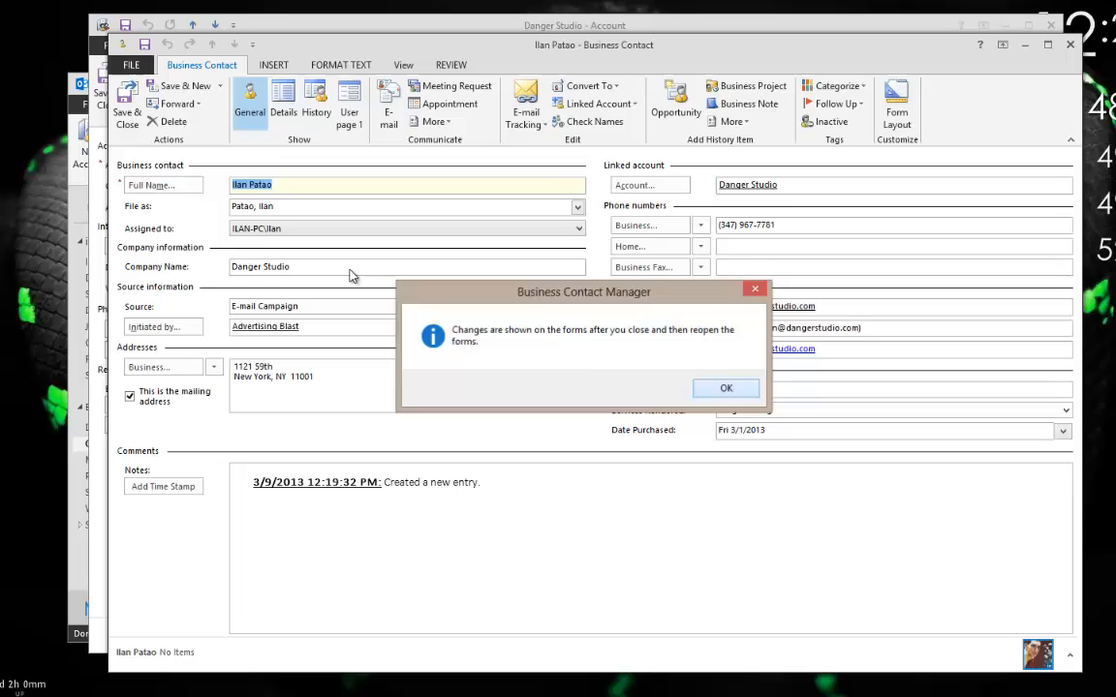
# Dismiss the notice, reopen the contact, enter Owner as its Job title, and save.
pyautogui.press('Return')
pyautogui.click(1110, 28)
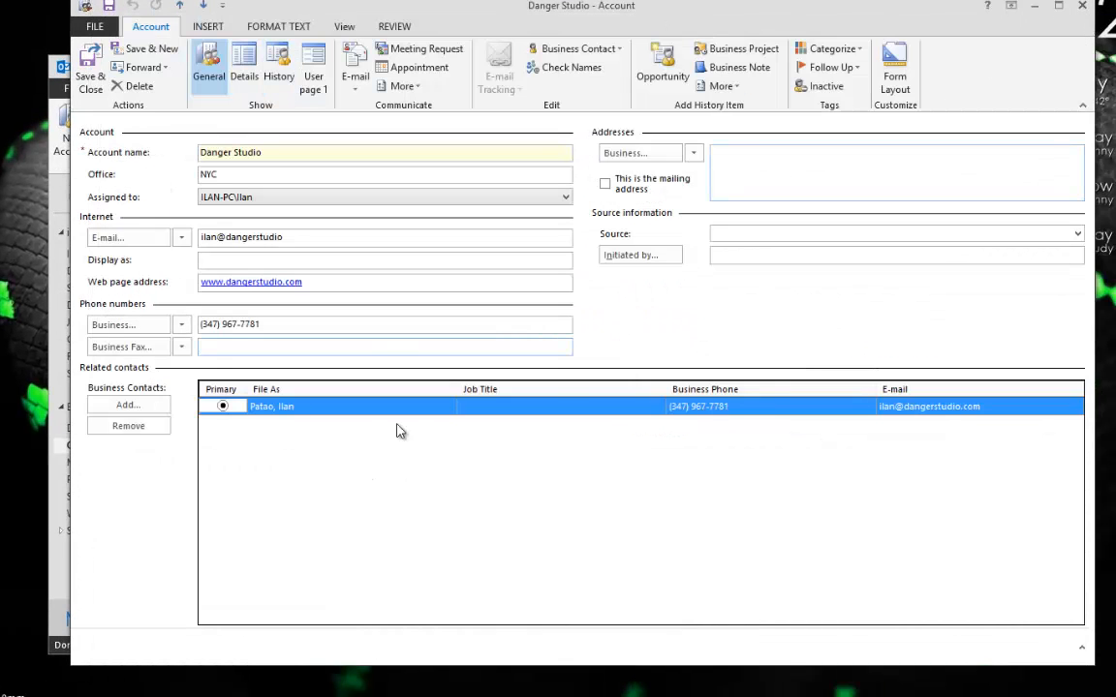
pyautogui.doubleClick(383, 414)
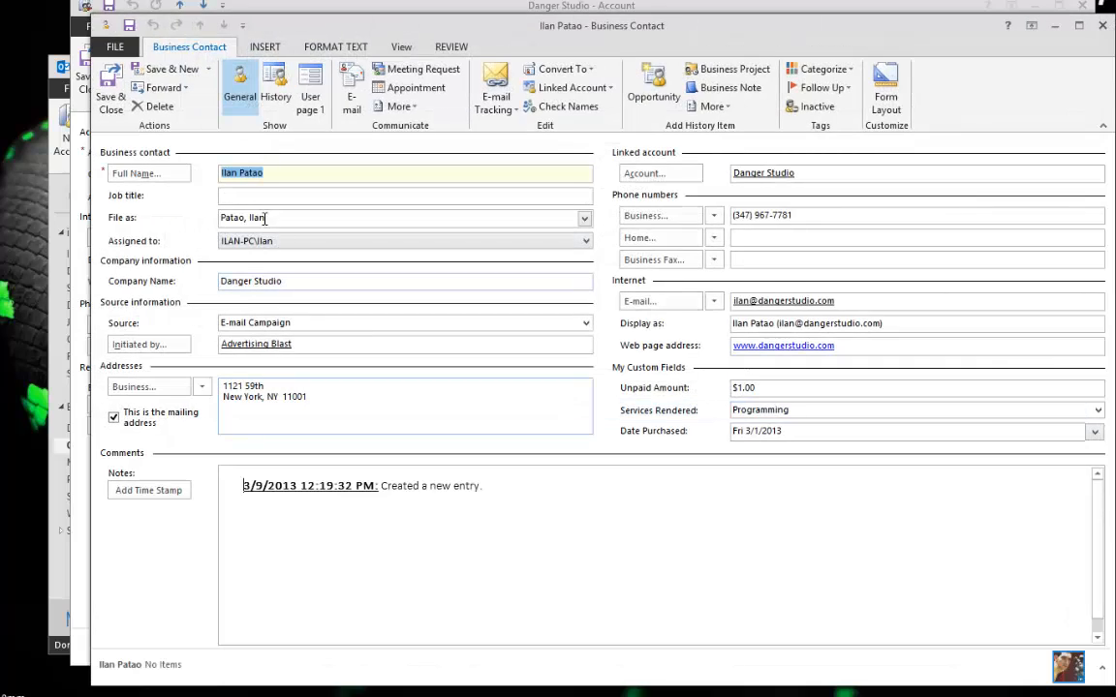
pyautogui.click(248, 196)
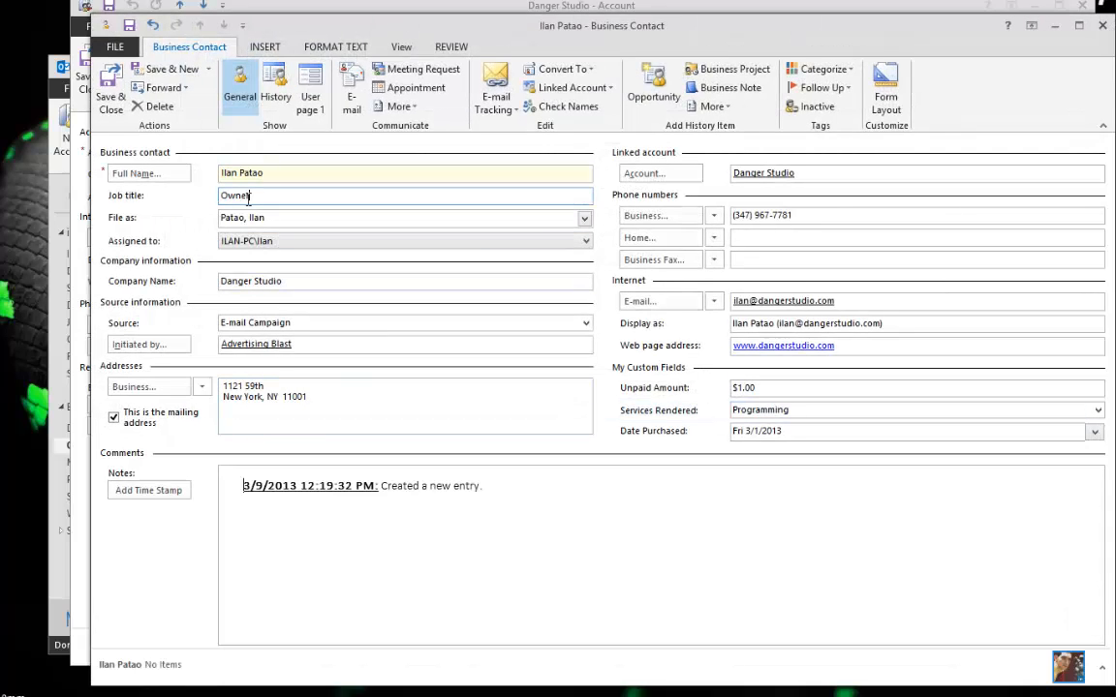
pyautogui.write('Owner')
pyautogui.click(111, 96)
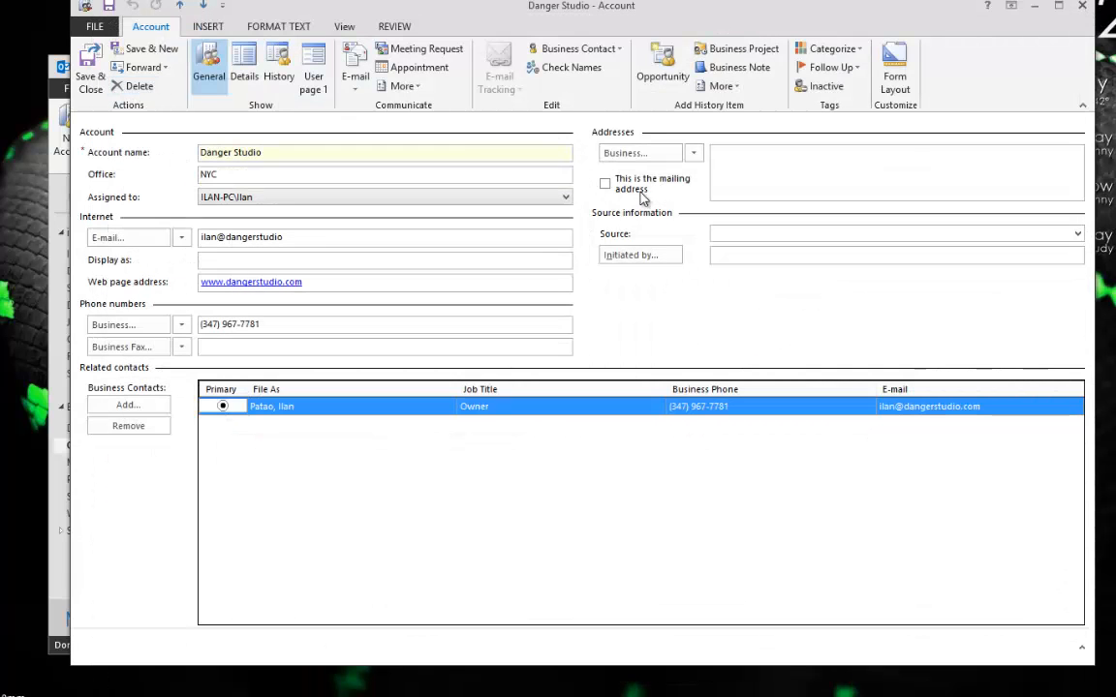
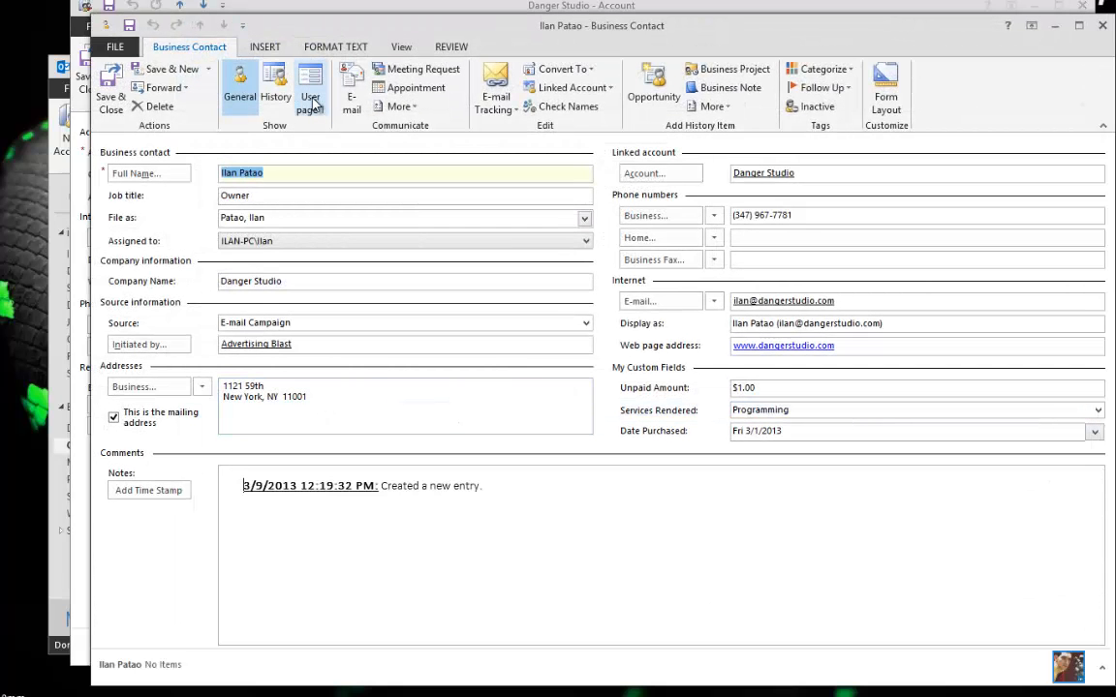
# View User page 1, return to the General page, and close the customer's contact form.
pyautogui.click(310, 101)
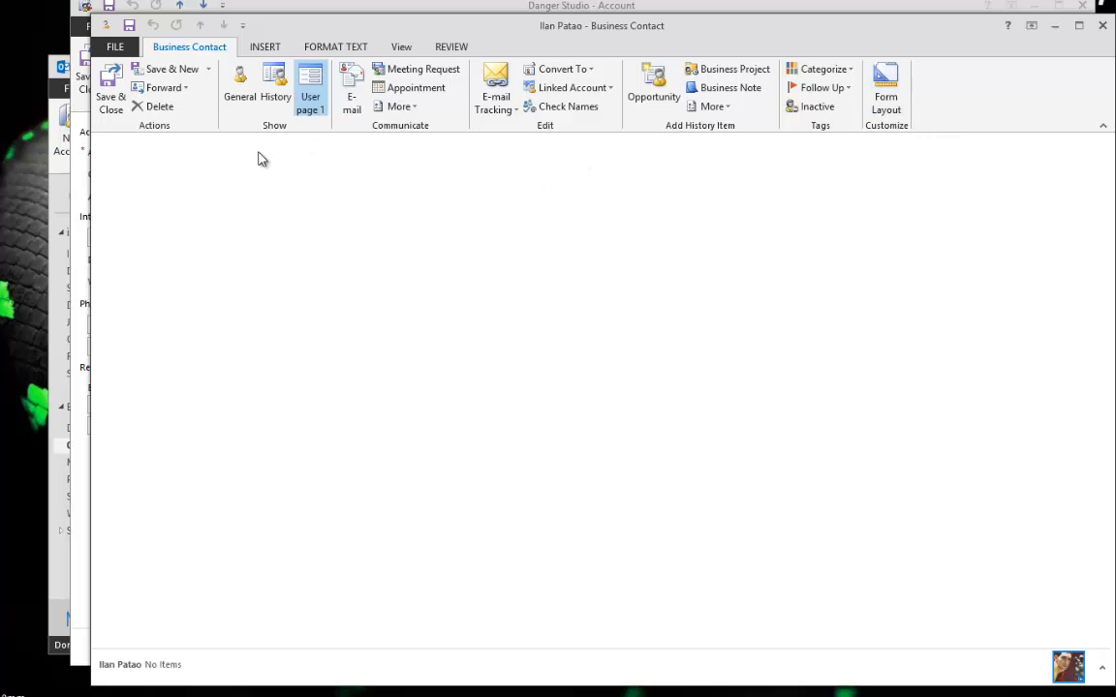
pyautogui.click(239, 87)
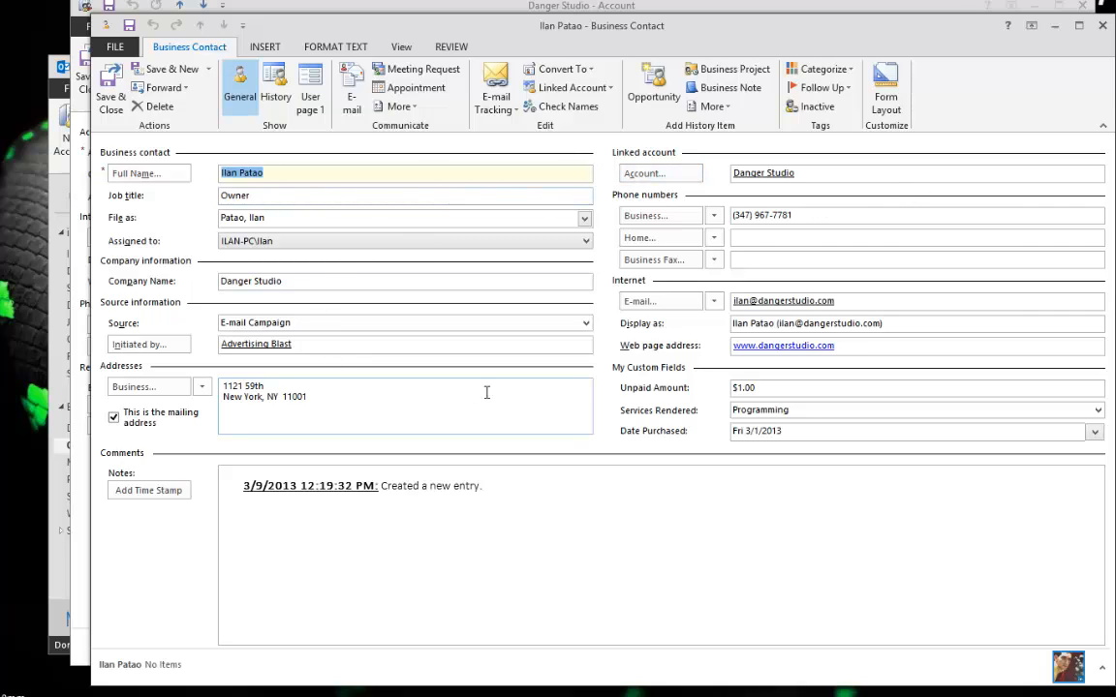
pyautogui.click(431, 402)
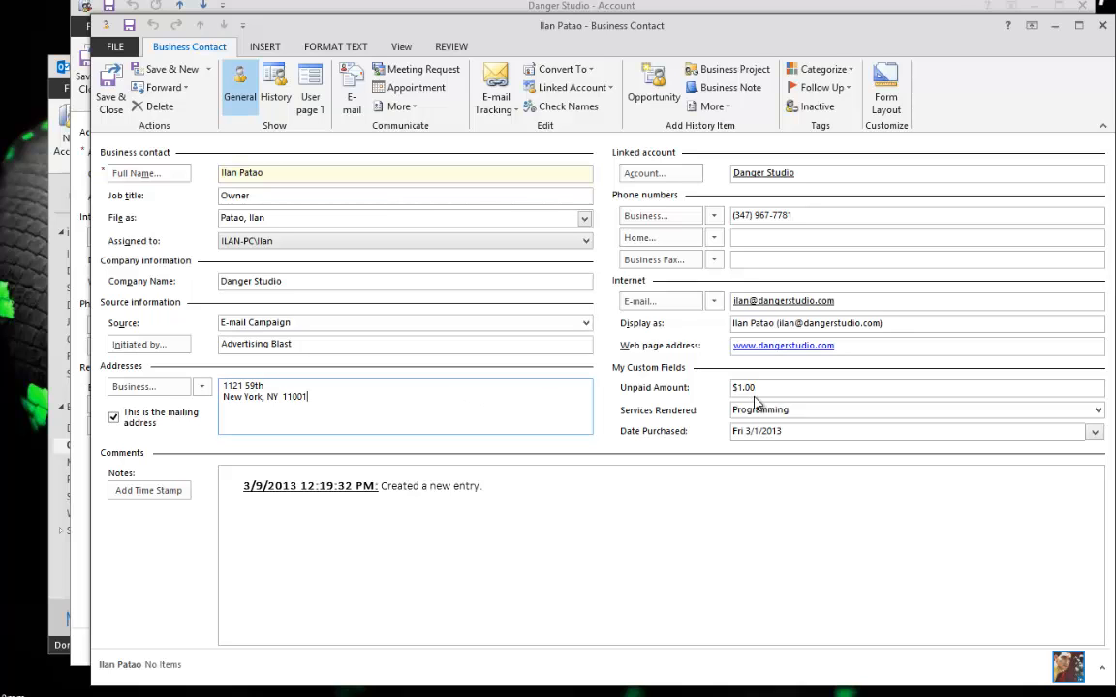
pyautogui.click(1102, 26)
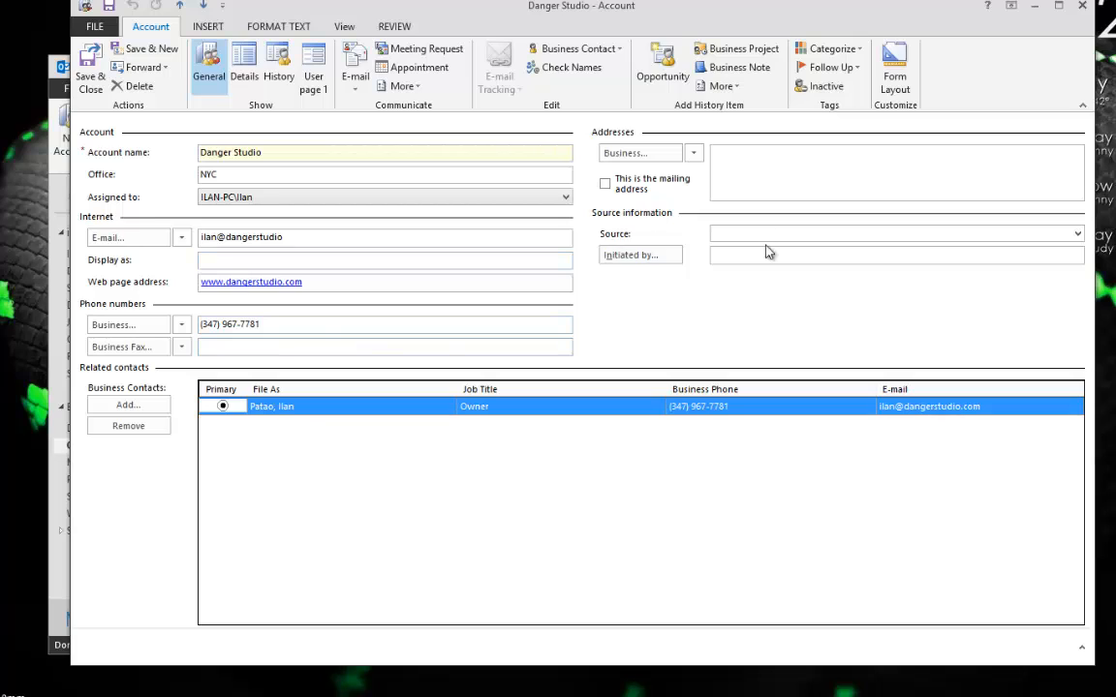
# Check the extra history item types, then close the Danger Studio account form.
pyautogui.moveTo(430, 13)
pyautogui.mouseDown()
pyautogui.moveTo(528, 454)
pyautogui.moveTo(353, 170)
pyautogui.moveTo(436, 24)
pyautogui.mouseUp()
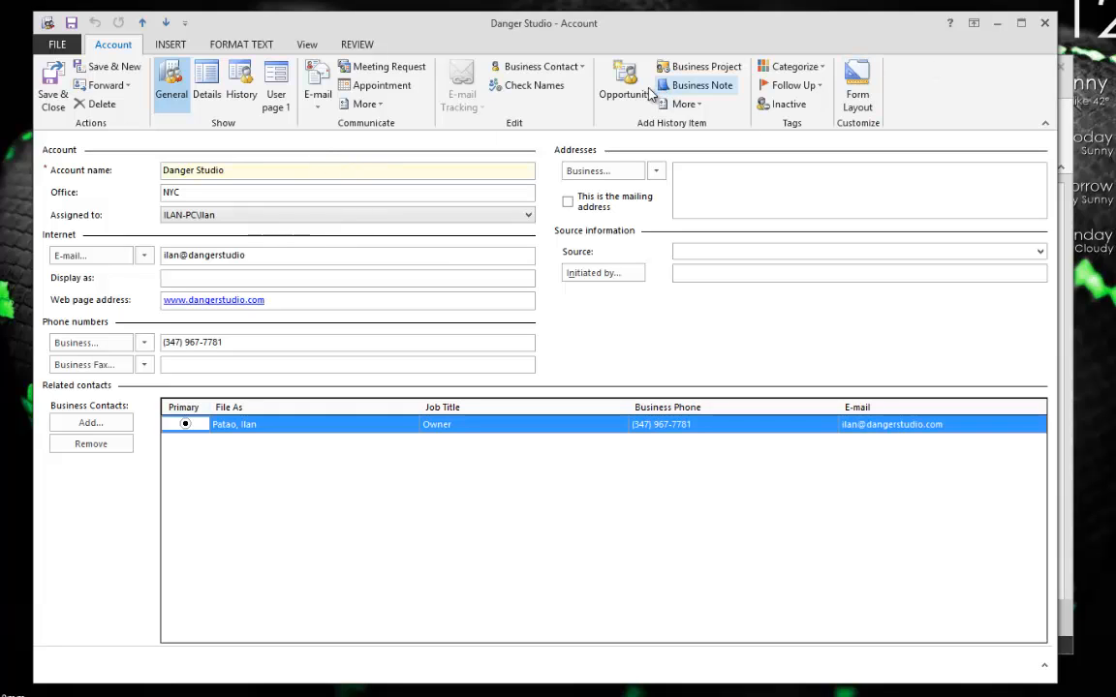
pyautogui.click(683, 104)
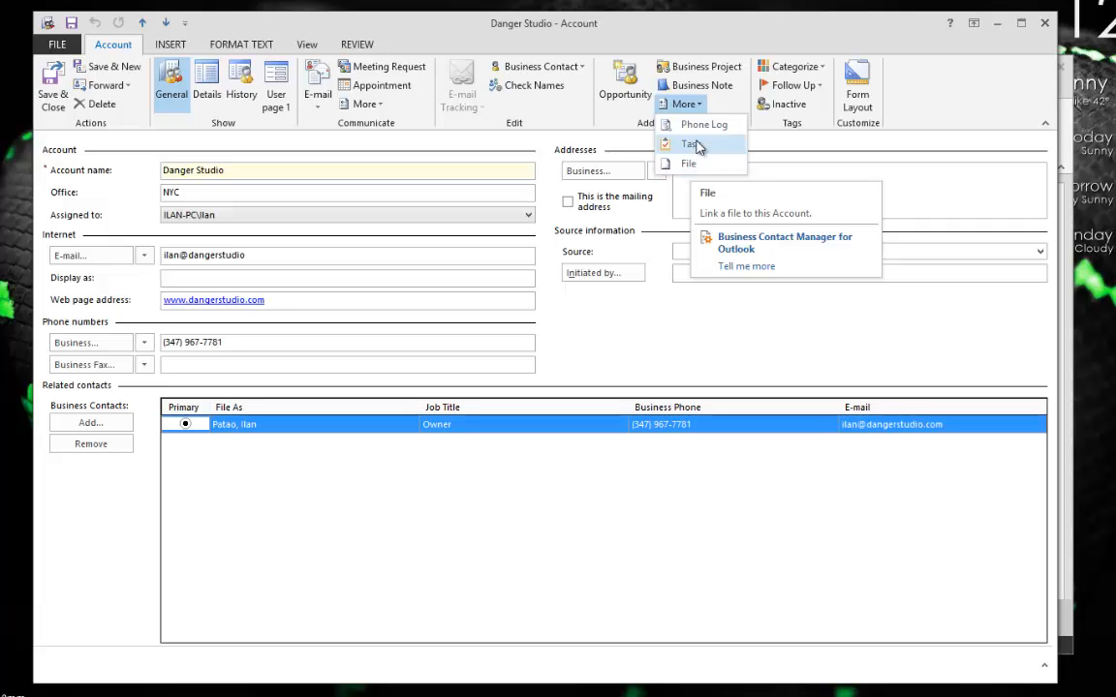
pyautogui.click(634, 474)
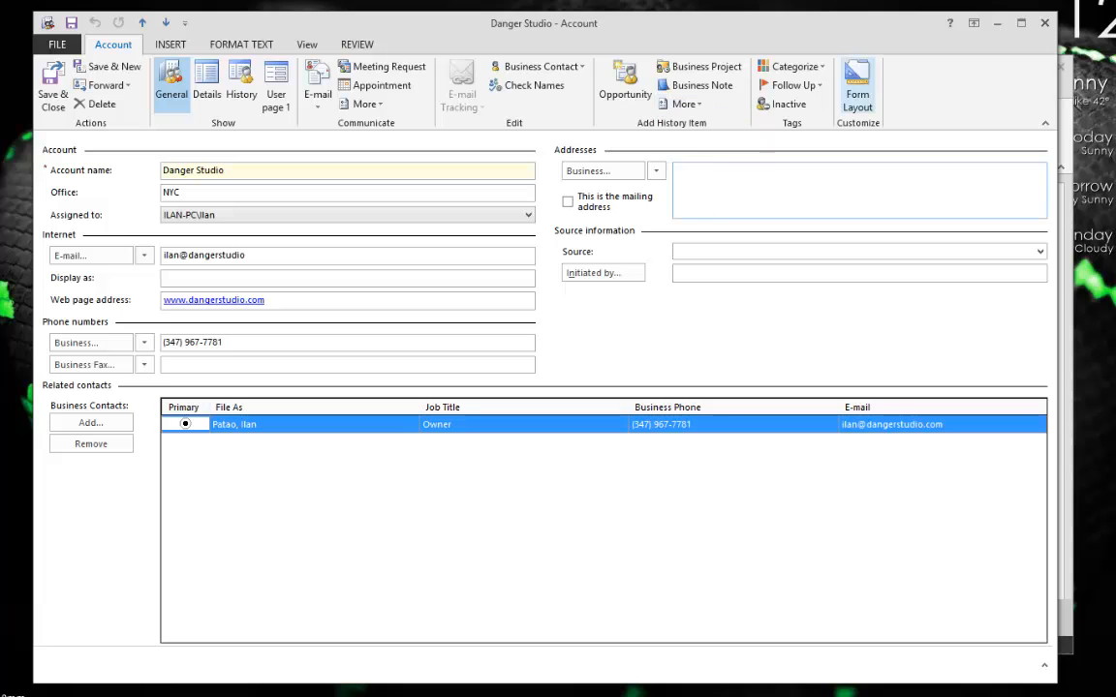
pyautogui.click(1044, 23)
# Start a mail merge of the Customers list in Word.
pyautogui.click(365, 229)
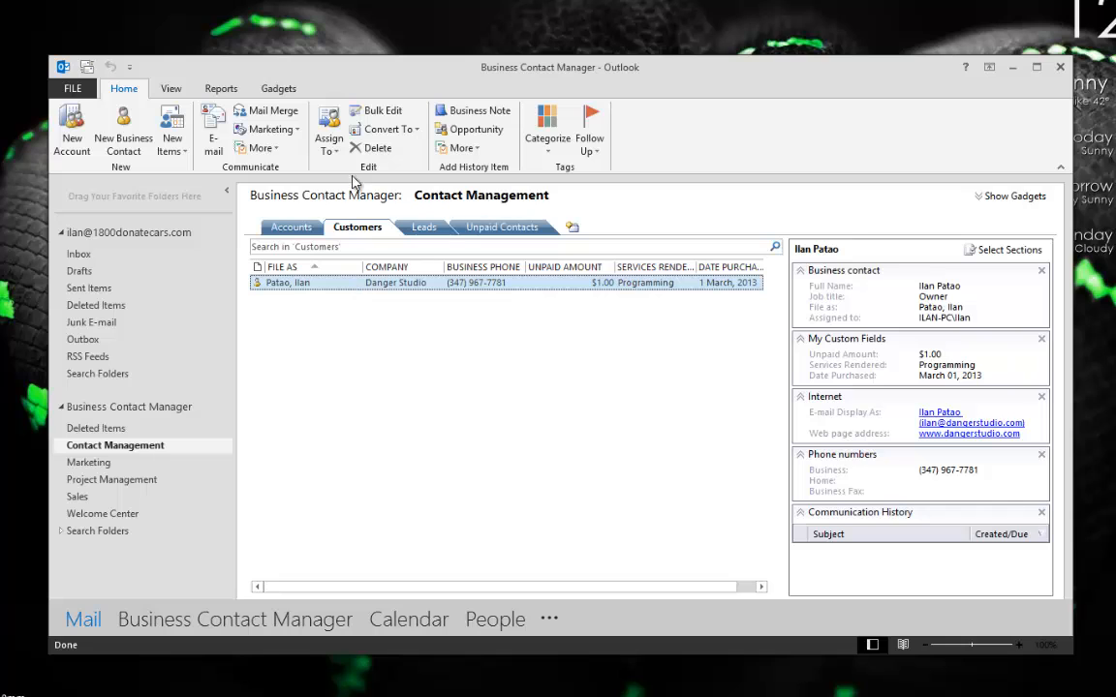
pyautogui.click(267, 111)
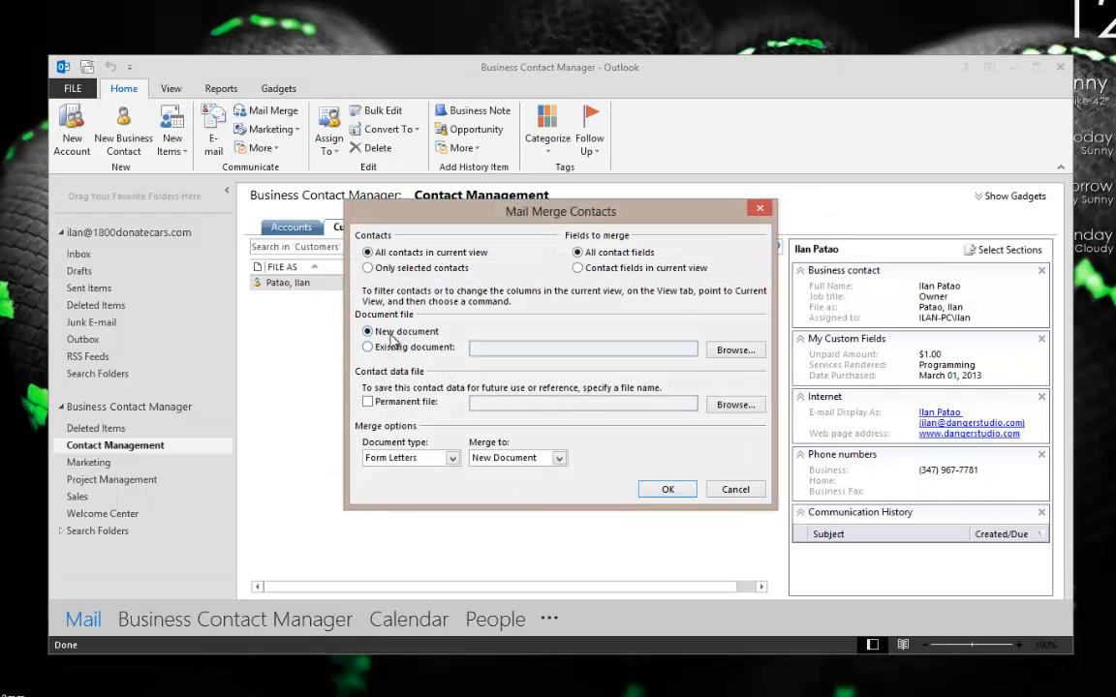
pyautogui.click(668, 489)
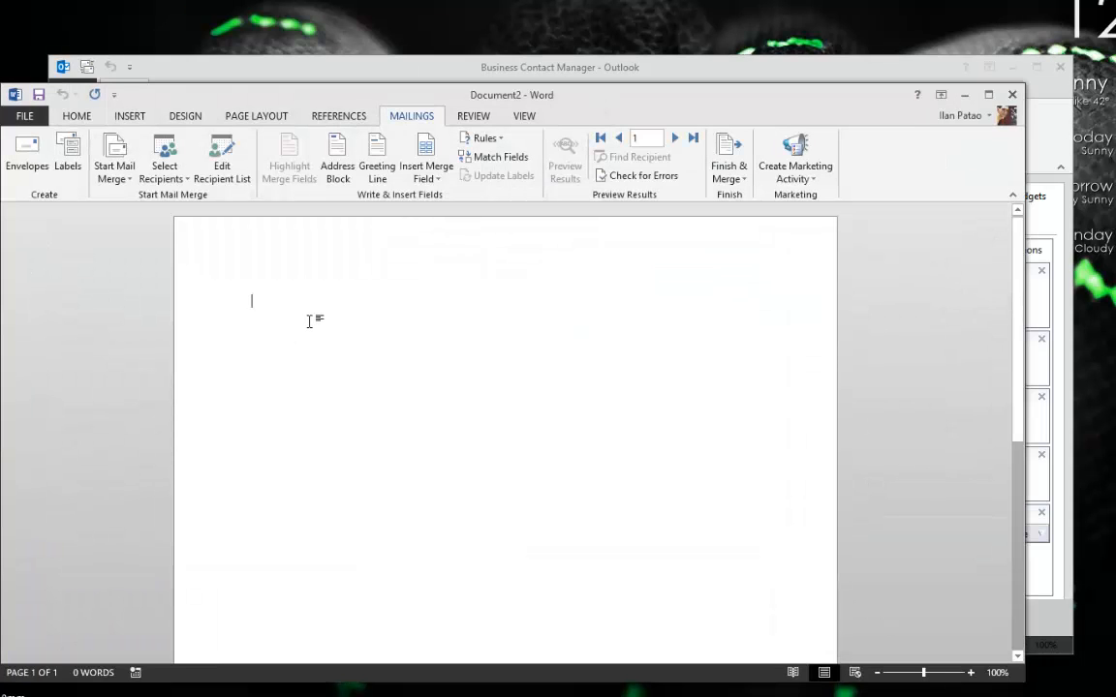
# Write 'Dear «First_Name»,' followed by the line 'this is a sample merge'.
pyautogui.write('Dear')
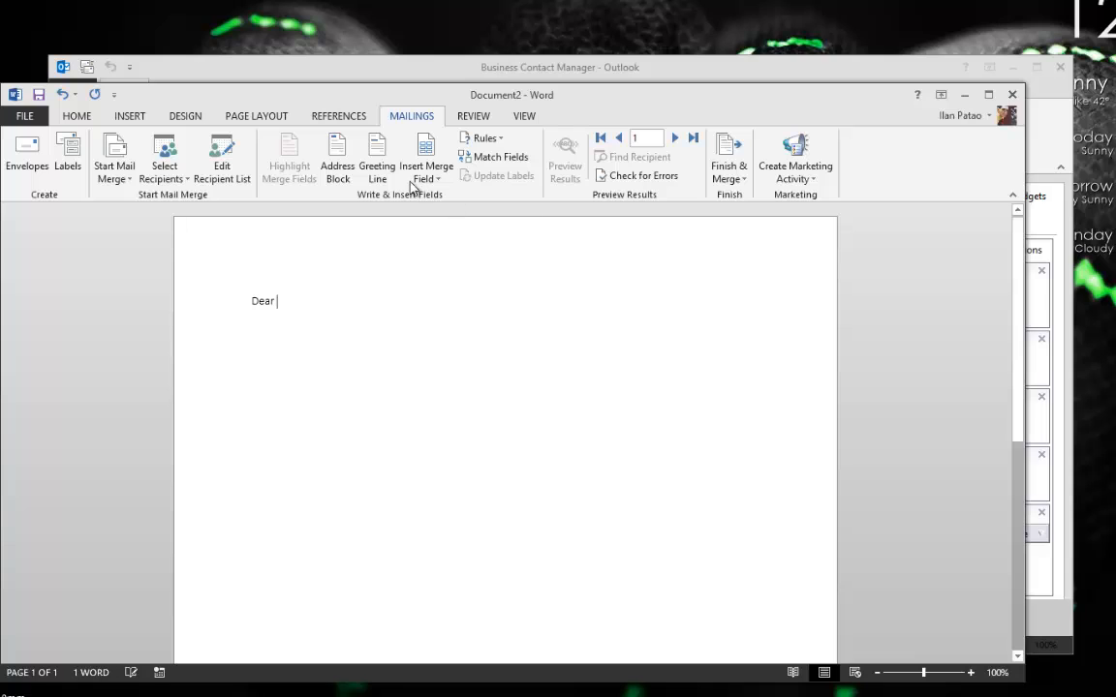
pyautogui.click(423, 179)
pyautogui.scroll(-6, 408, 510)
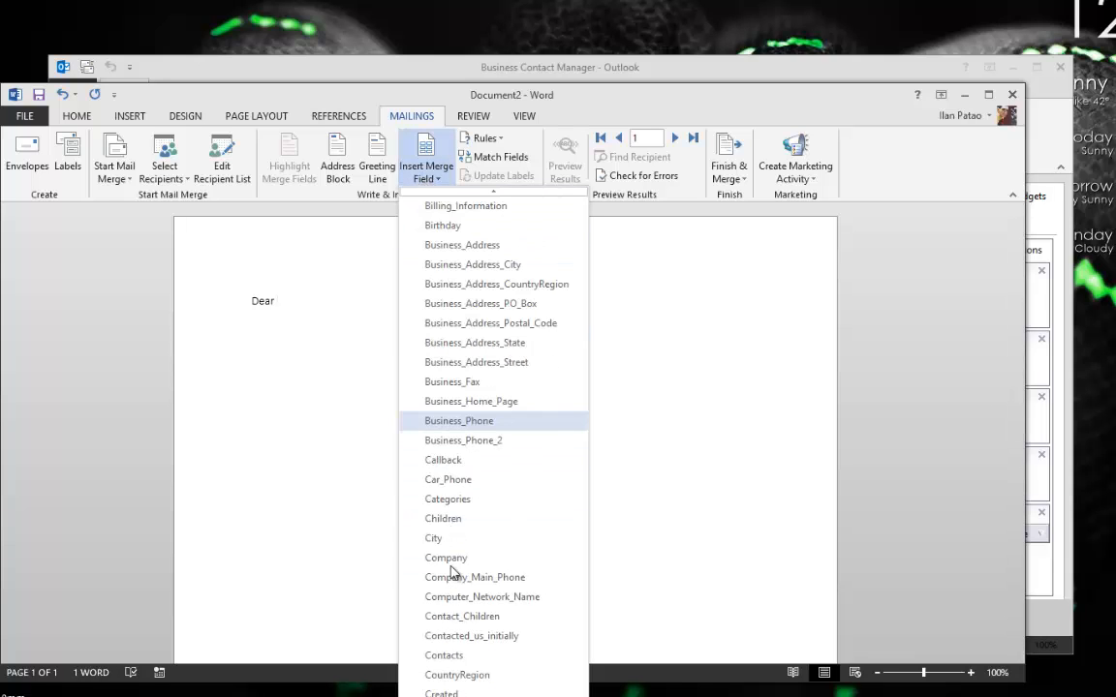
pyautogui.scroll(-5, 452, 571)
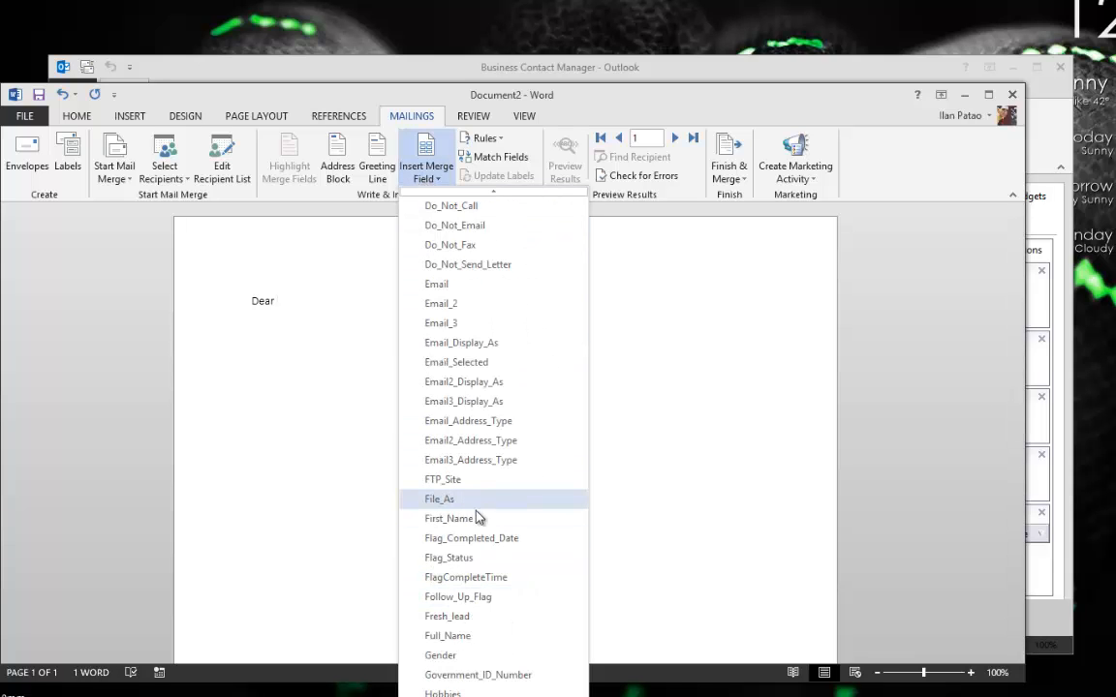
pyautogui.click(479, 523)
pyautogui.write(',')
pyautogui.press('Return')
pyautogui.press('Return')
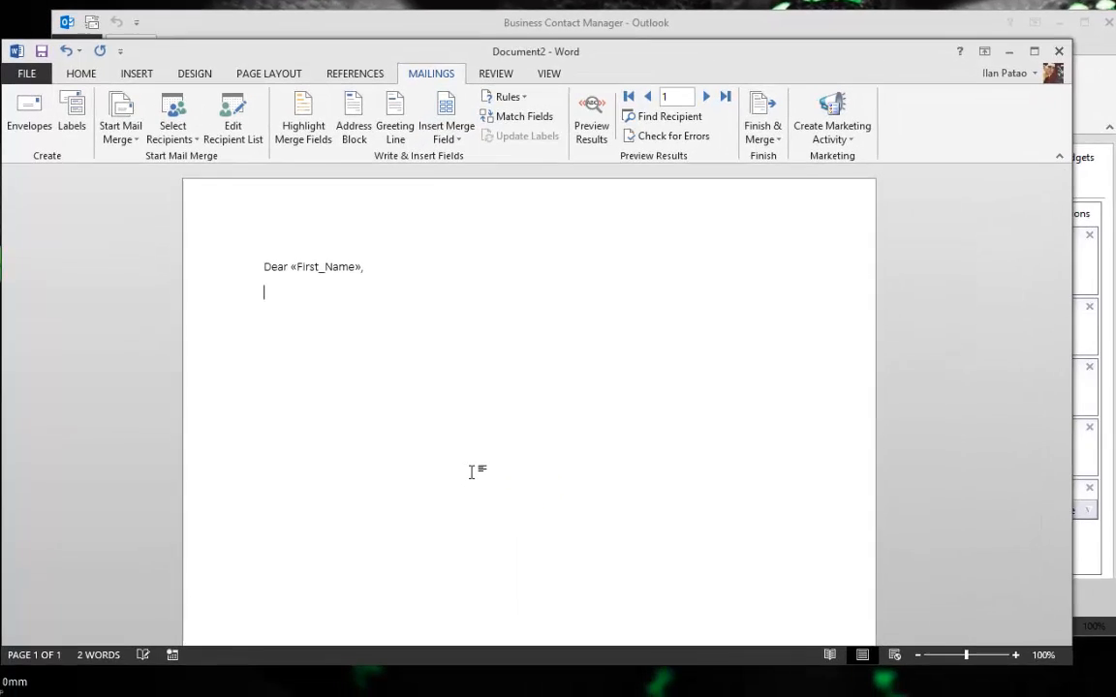
pyautogui.write('this is a sample ')
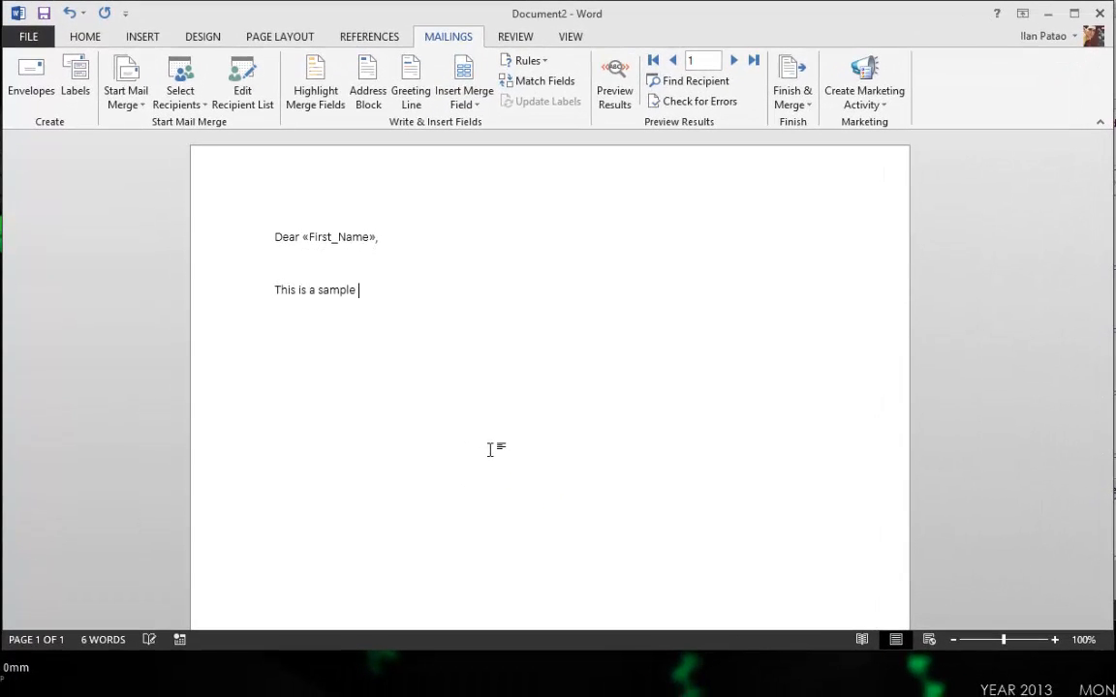
pyautogui.write('merged letter sent to')
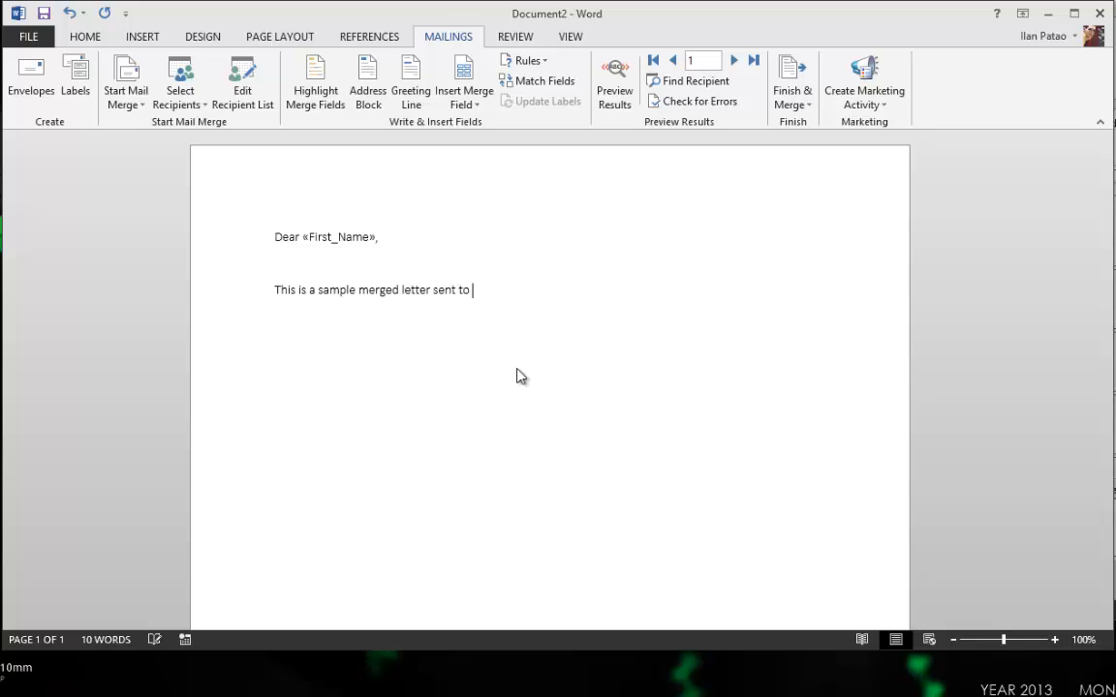
# Insert the Email merge field and preview the letter with the customer's real data.
pyautogui.click(464, 98)
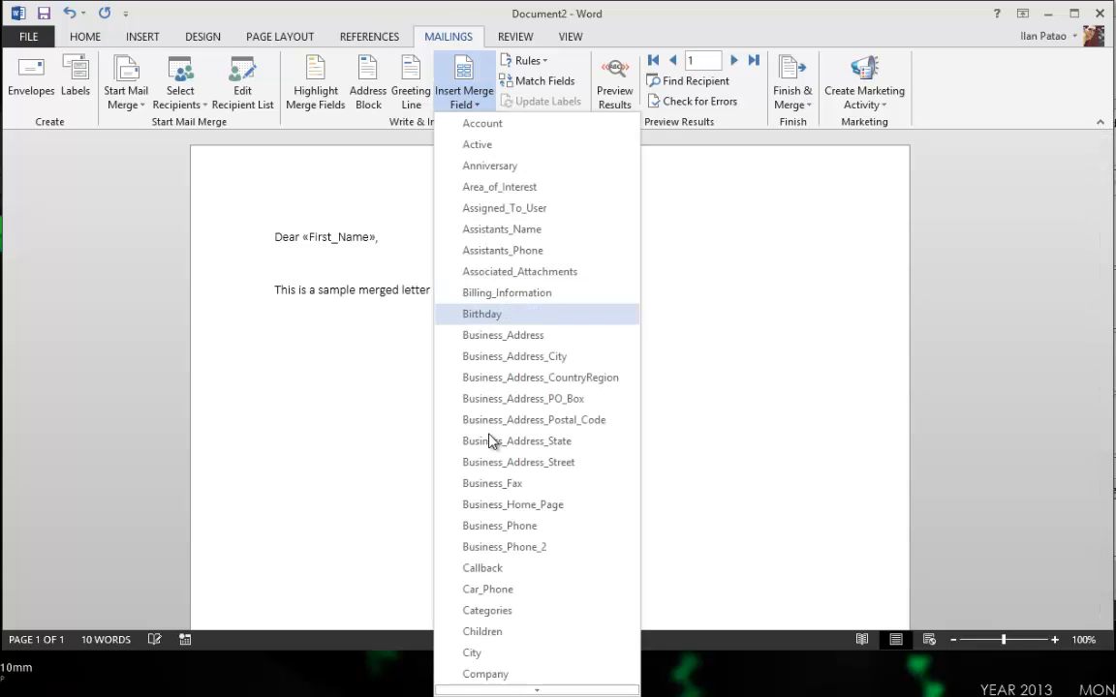
pyautogui.scroll(-5, 491, 455)
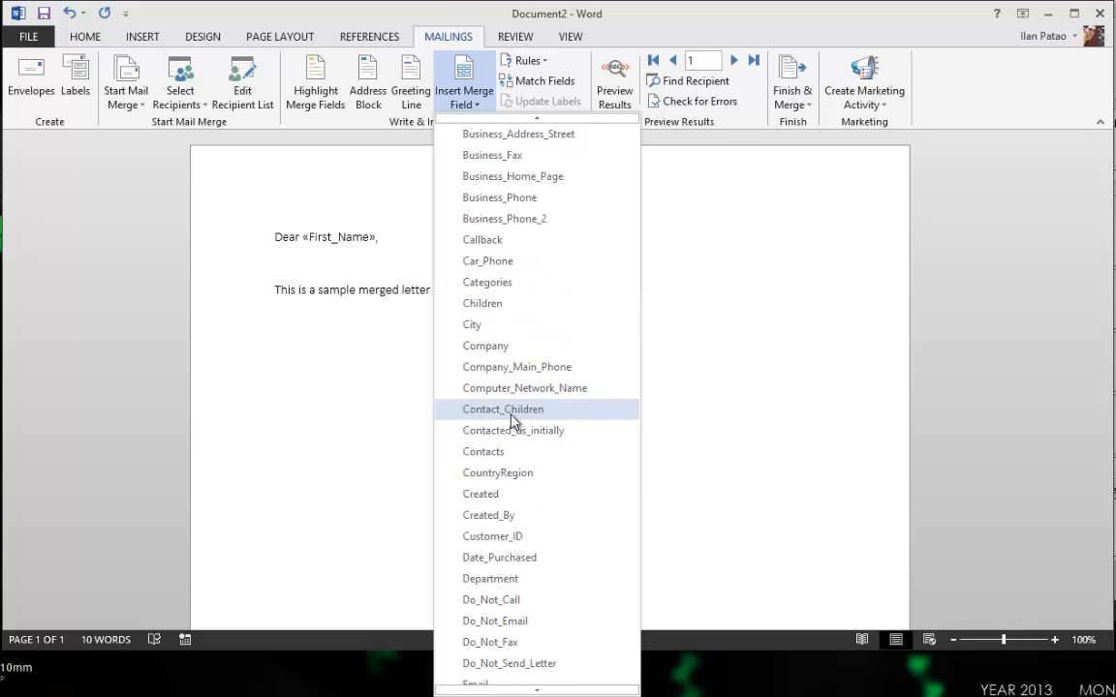
pyautogui.scroll(2, 520, 415)
pyautogui.scroll(-5, 524, 571)
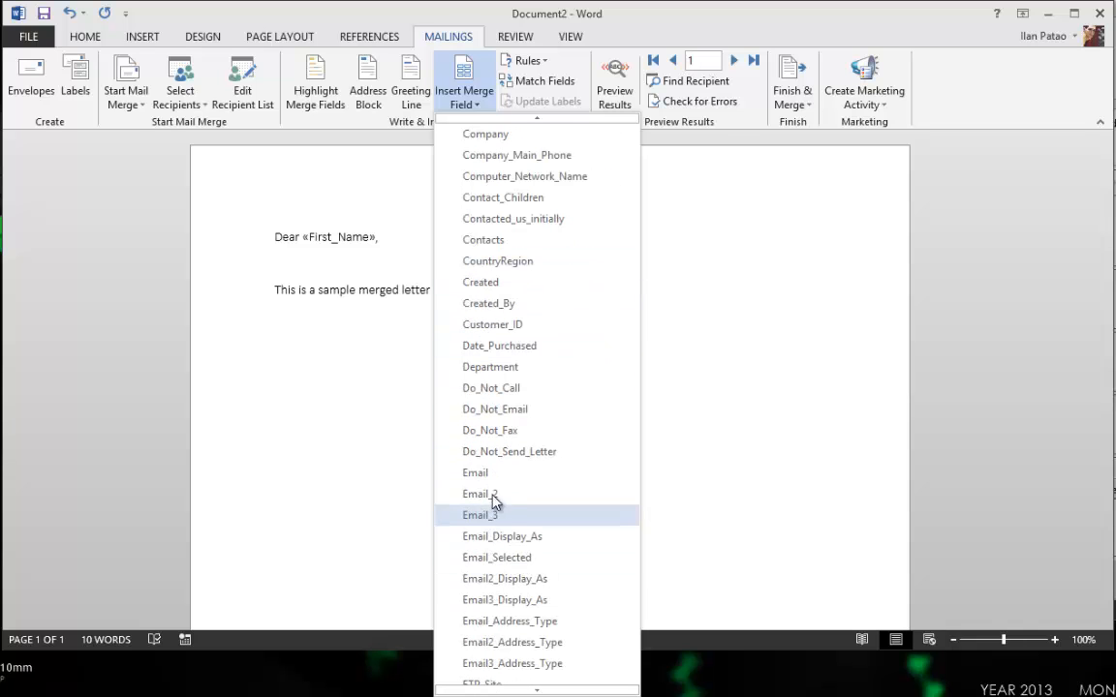
pyautogui.click(525, 472)
pyautogui.press('Return')
pyautogui.press('Return')
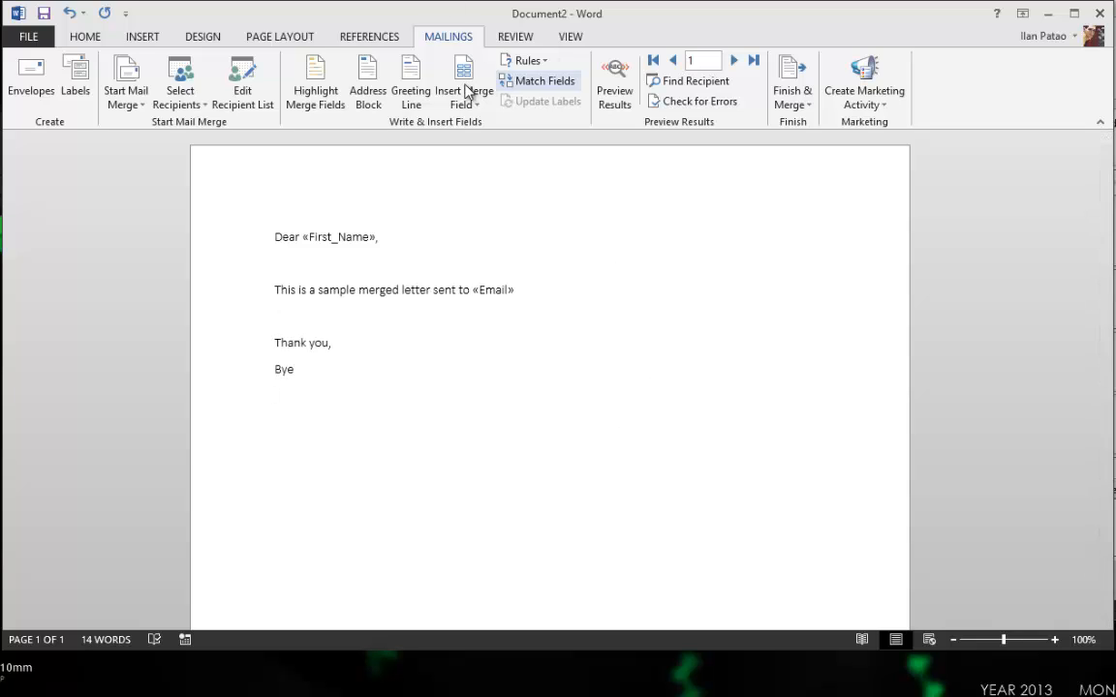
pyautogui.click(624, 87)
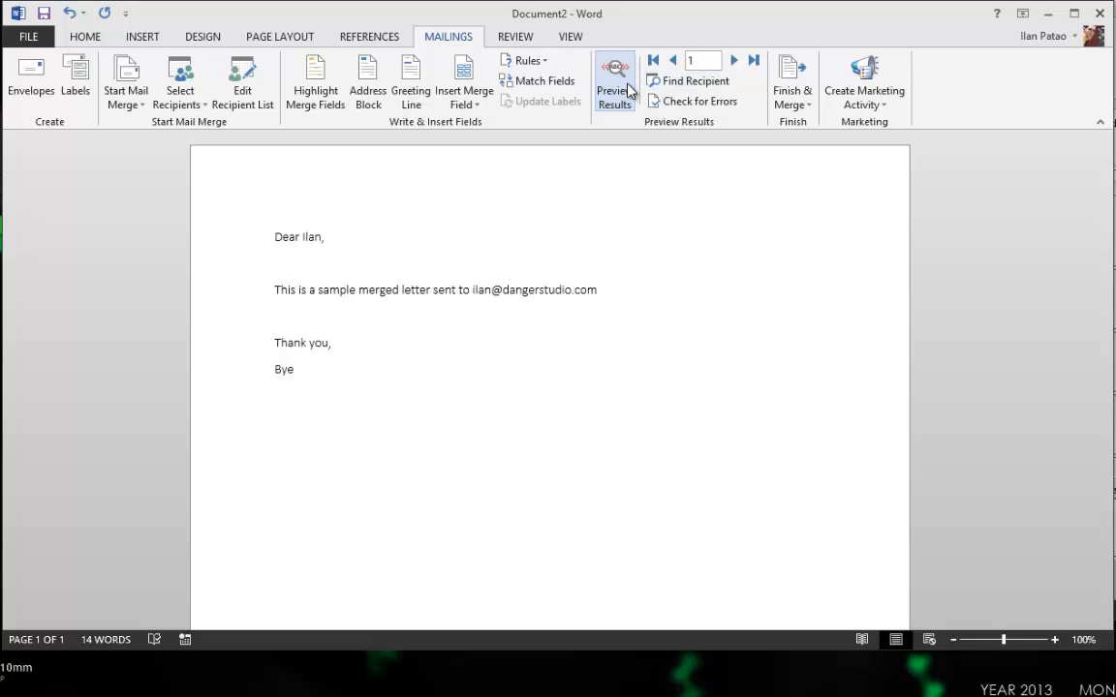
pyautogui.click(628, 89)
pyautogui.click(627, 90)
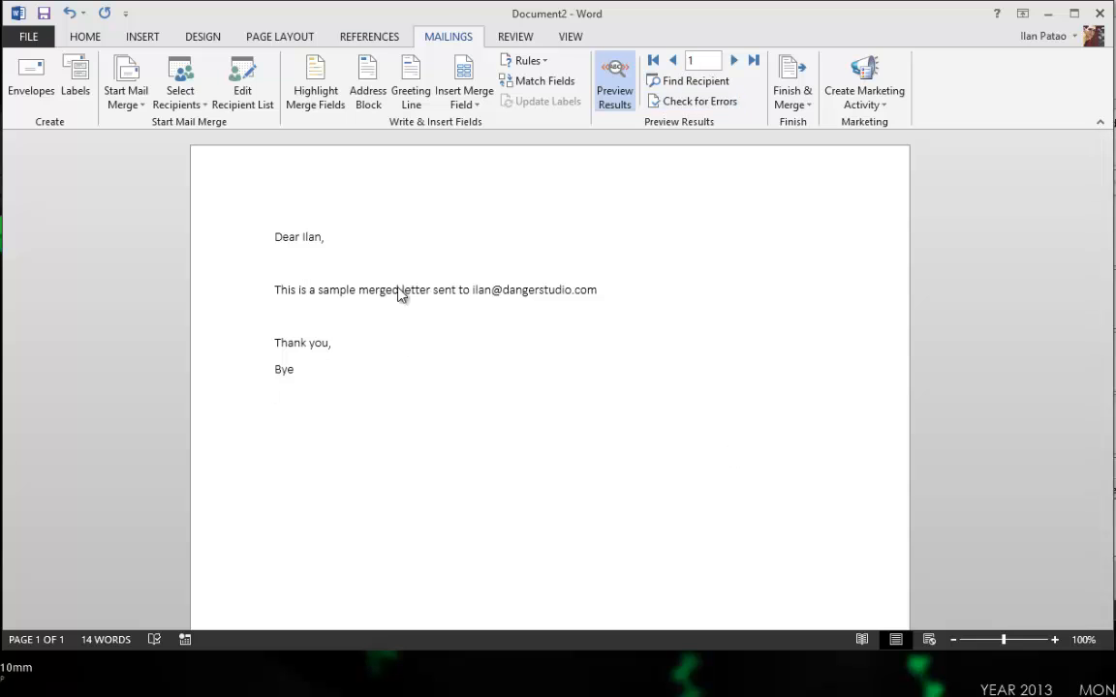
pyautogui.click(804, 89)
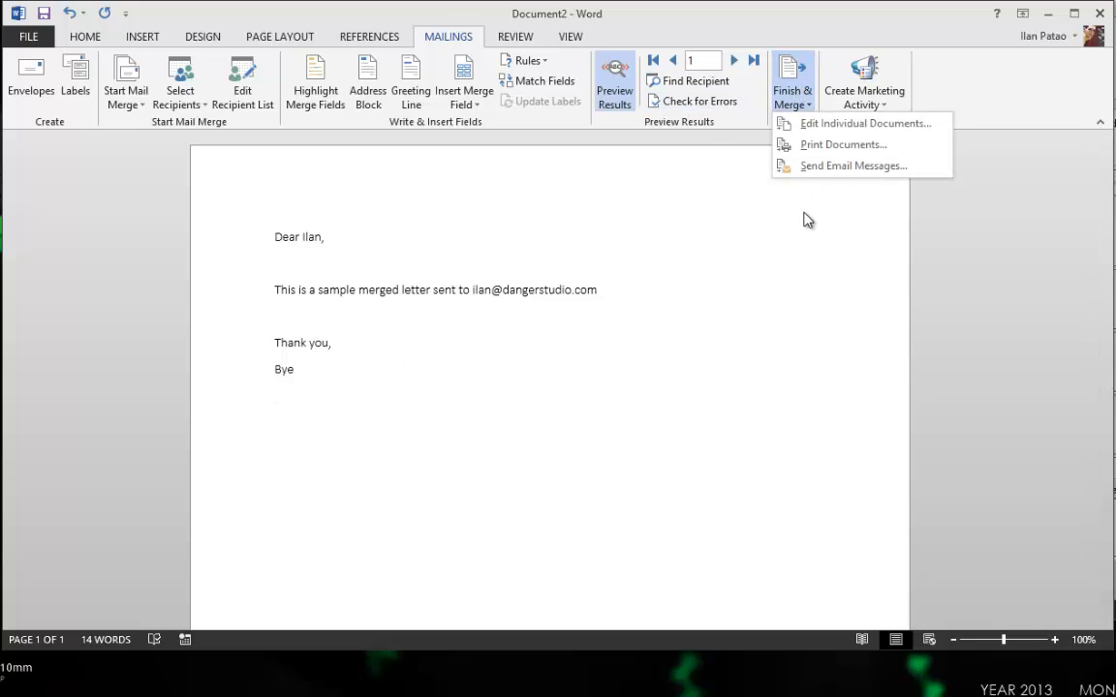
# Save the merge letter to the Desktop as Dear Ilan.docx and close Word.
pyautogui.click(804, 219)
pyautogui.click(30, 36)
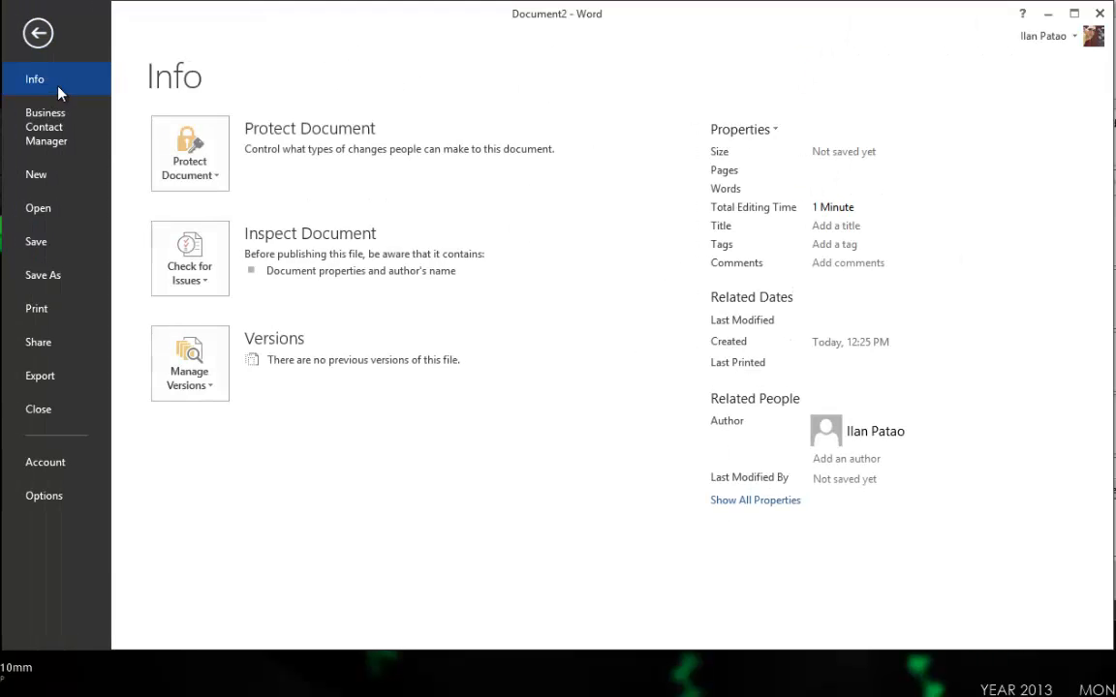
pyautogui.click(60, 277)
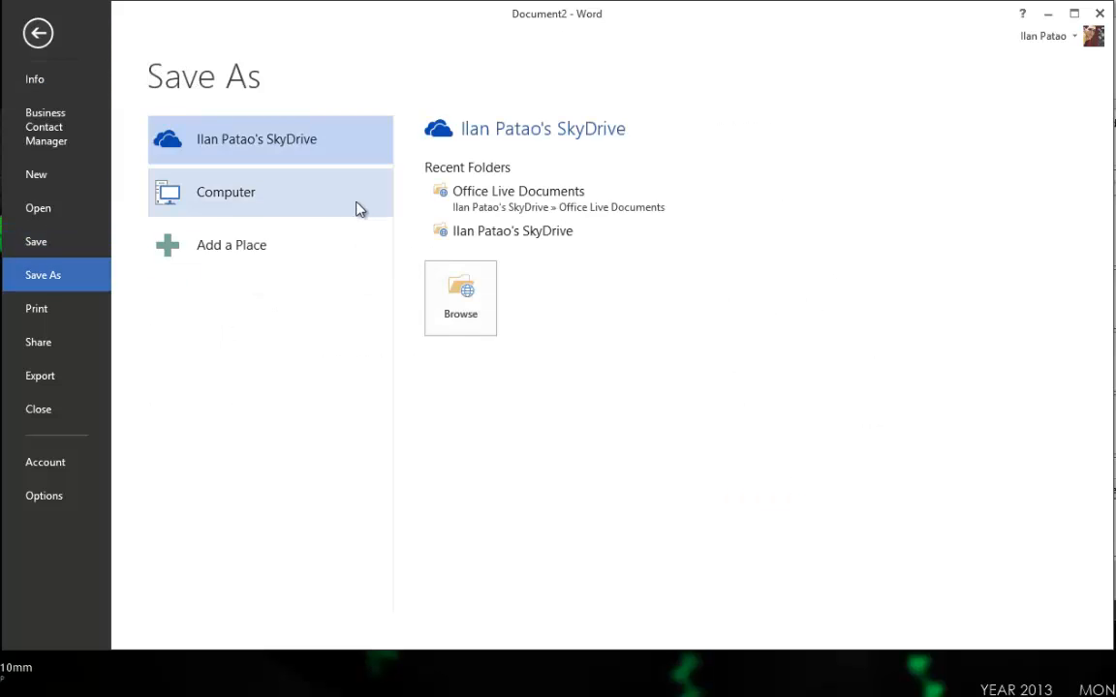
pyautogui.click(356, 209)
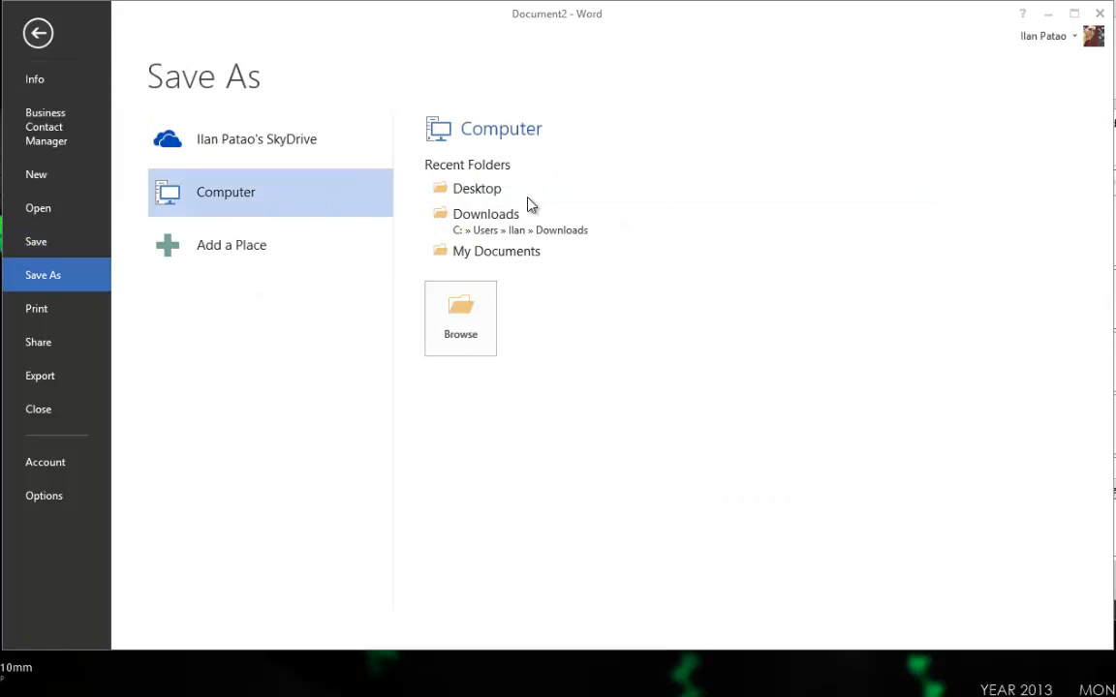
pyautogui.click(523, 192)
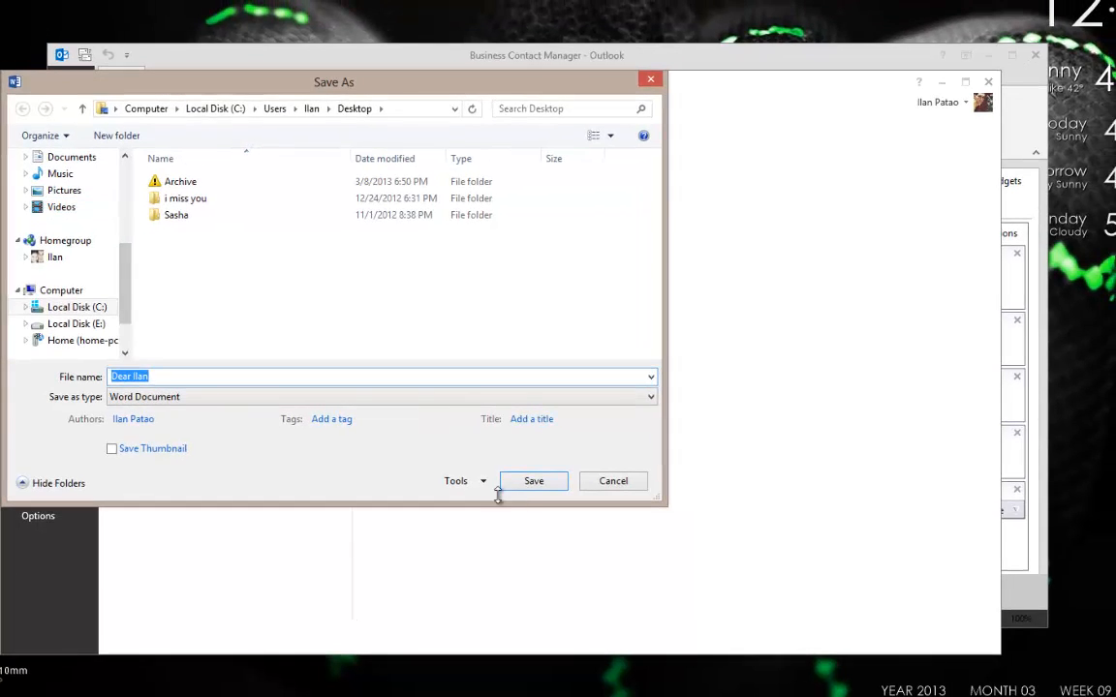
pyautogui.click(531, 481)
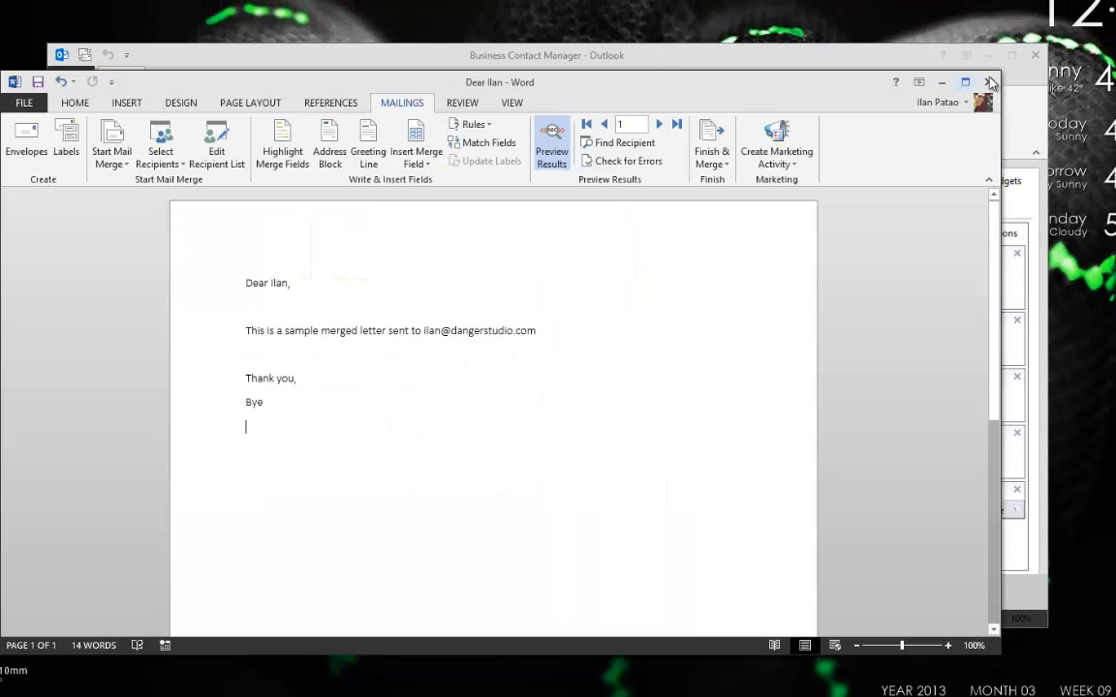
pyautogui.click(988, 84)
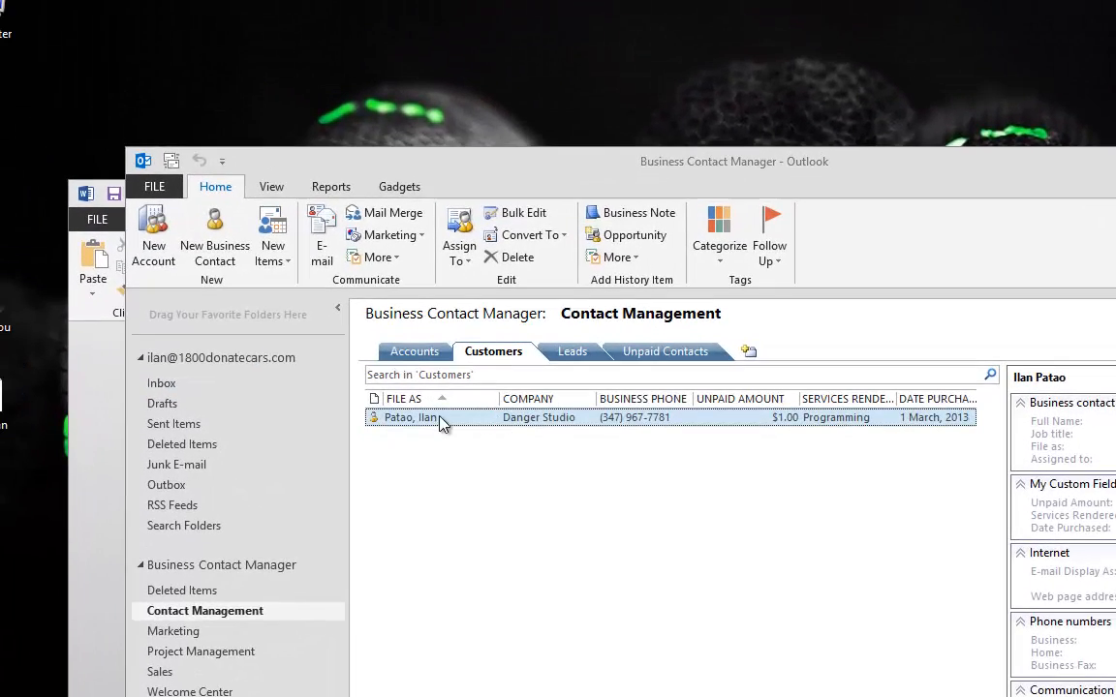
# Link Dear Ilan.docx from the Desktop to the customer's communication history and save the contact.
pyautogui.doubleClick(308, 266)
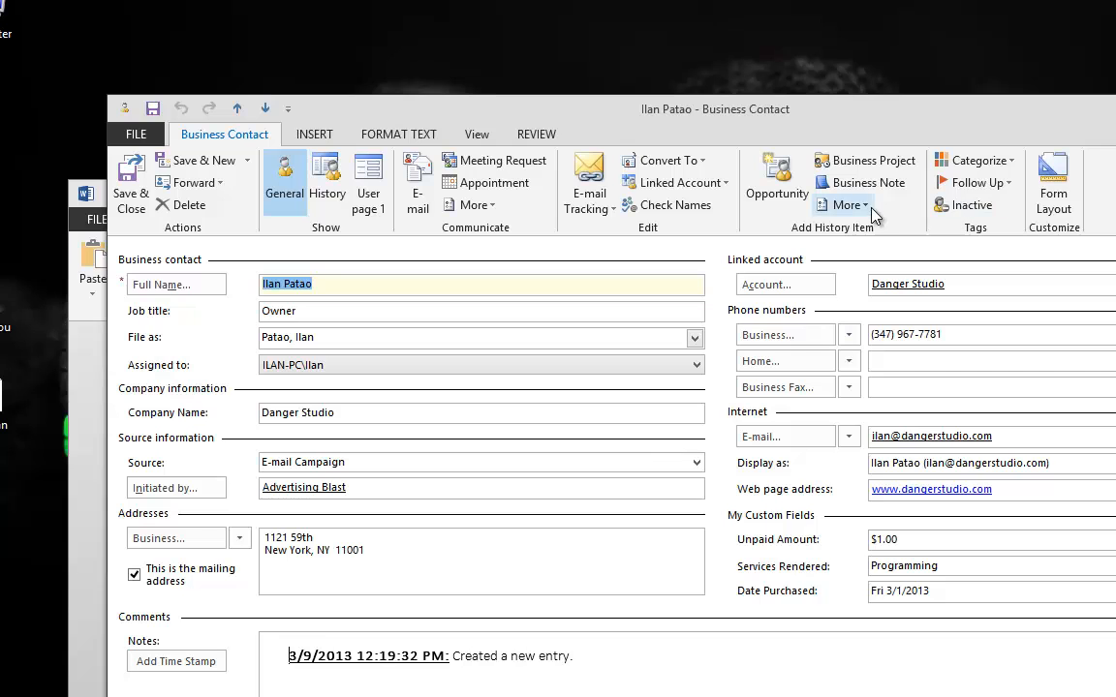
pyautogui.click(846, 205)
pyautogui.click(876, 254)
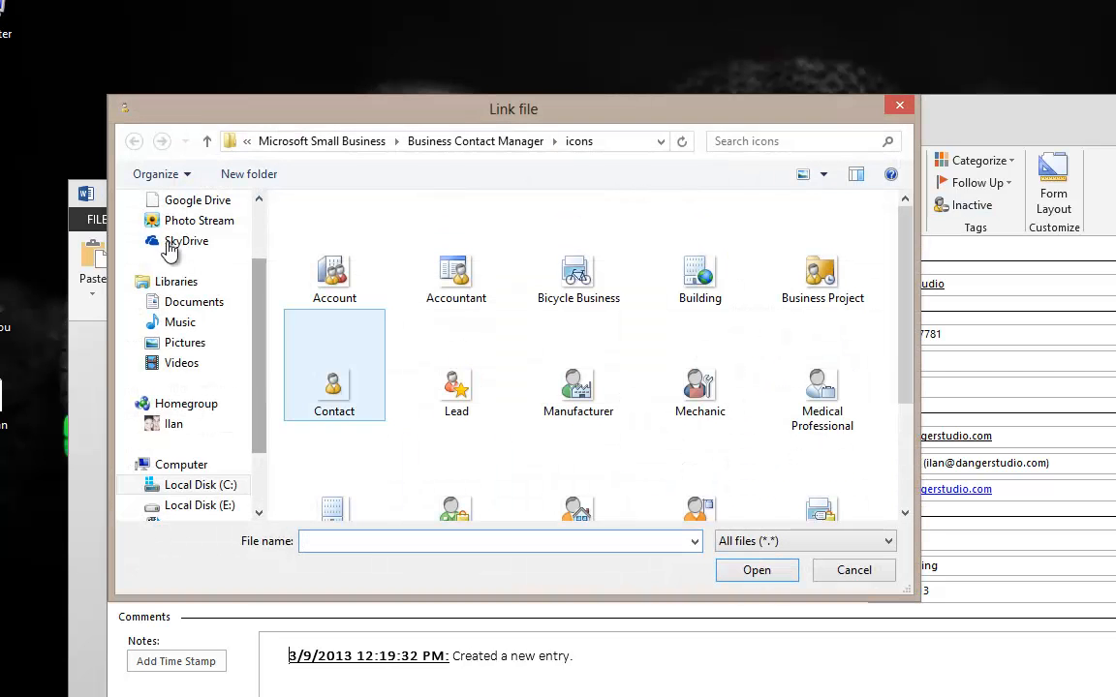
pyautogui.scroll(2, 213, 229)
pyautogui.click(196, 229)
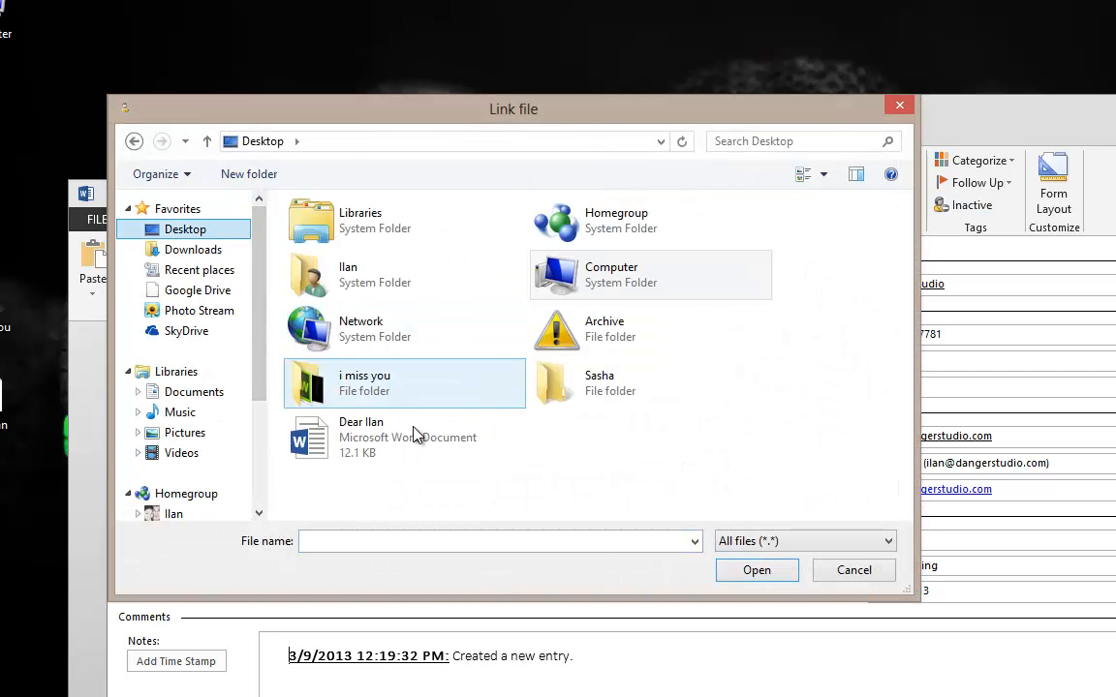
pyautogui.doubleClick(368, 424)
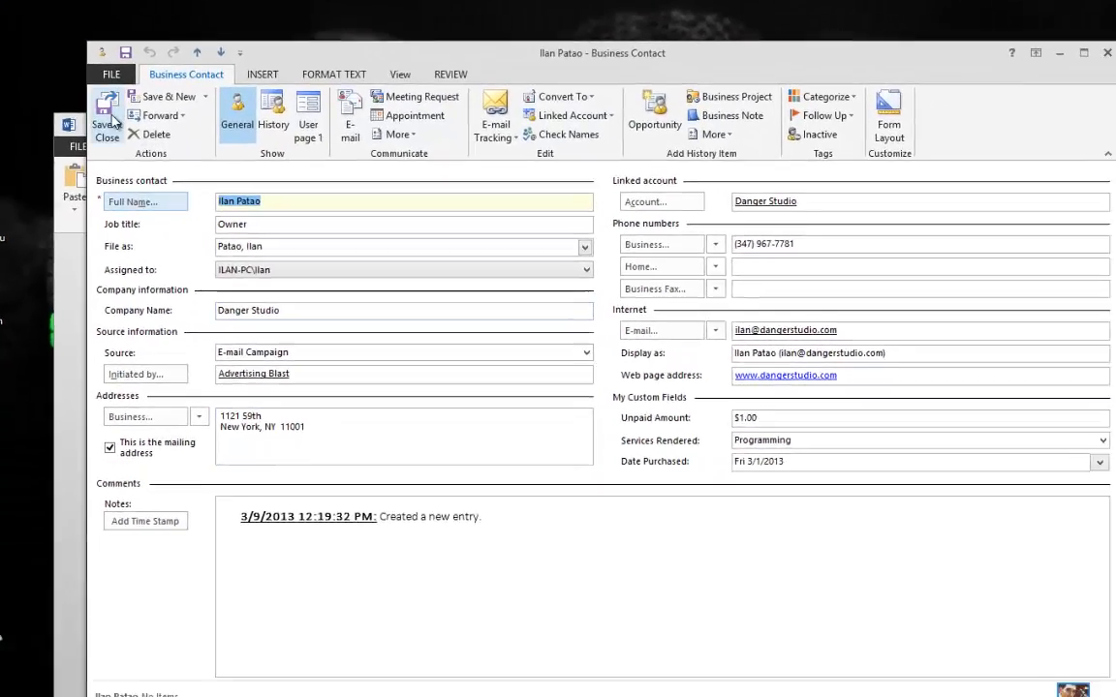
pyautogui.click(123, 171)
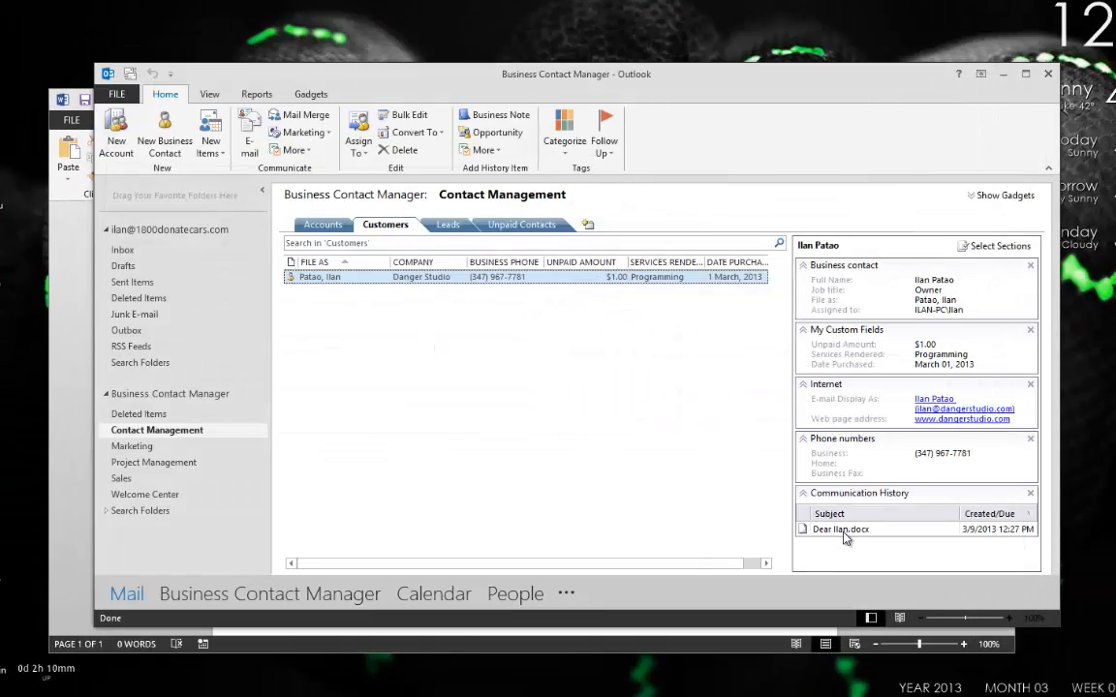
pyautogui.click(844, 538)
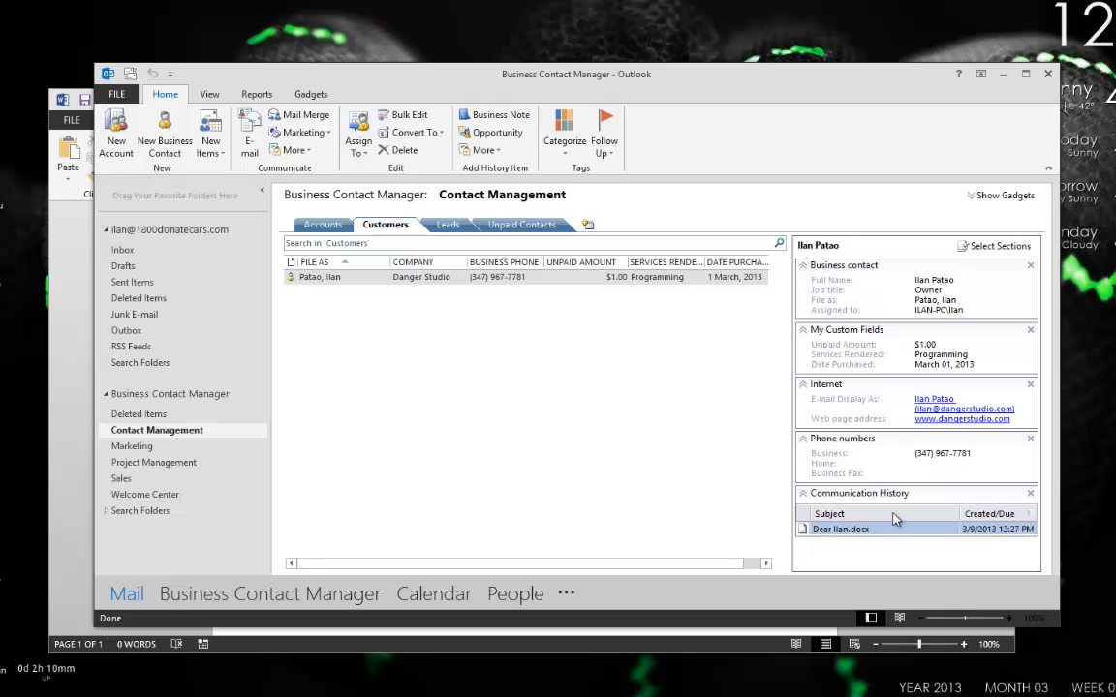
# Open the linked Dear Ilan letter, accepting the security, merge-query, recovery and Unicode encoding prompts.
pyautogui.doubleClick(833, 530)
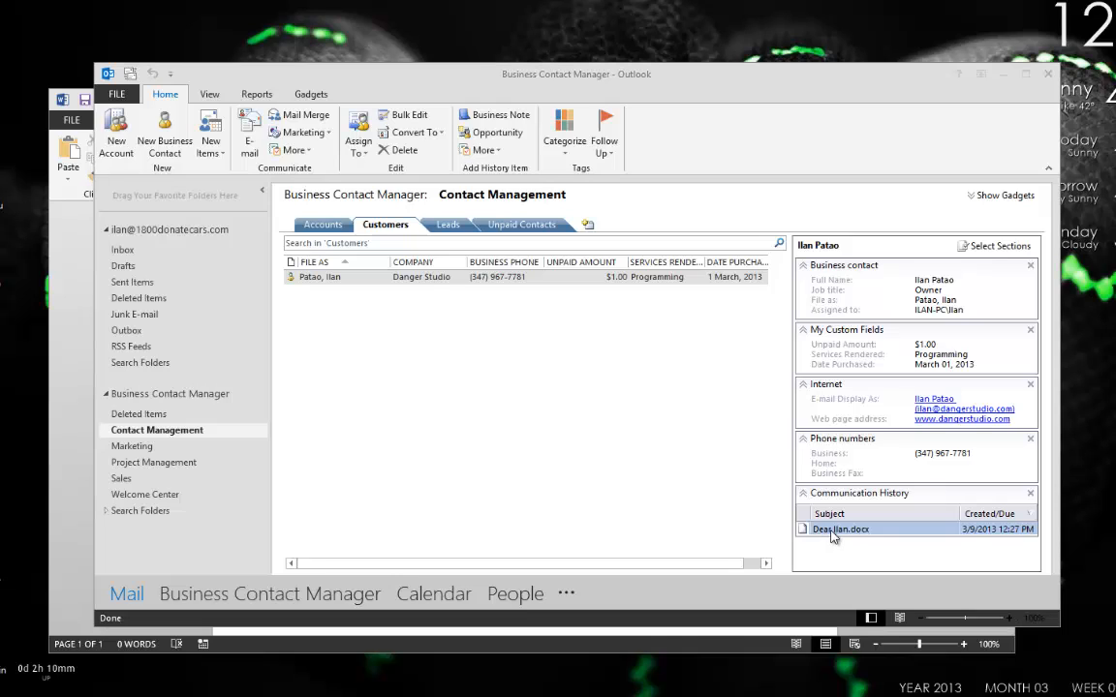
pyautogui.click(632, 379)
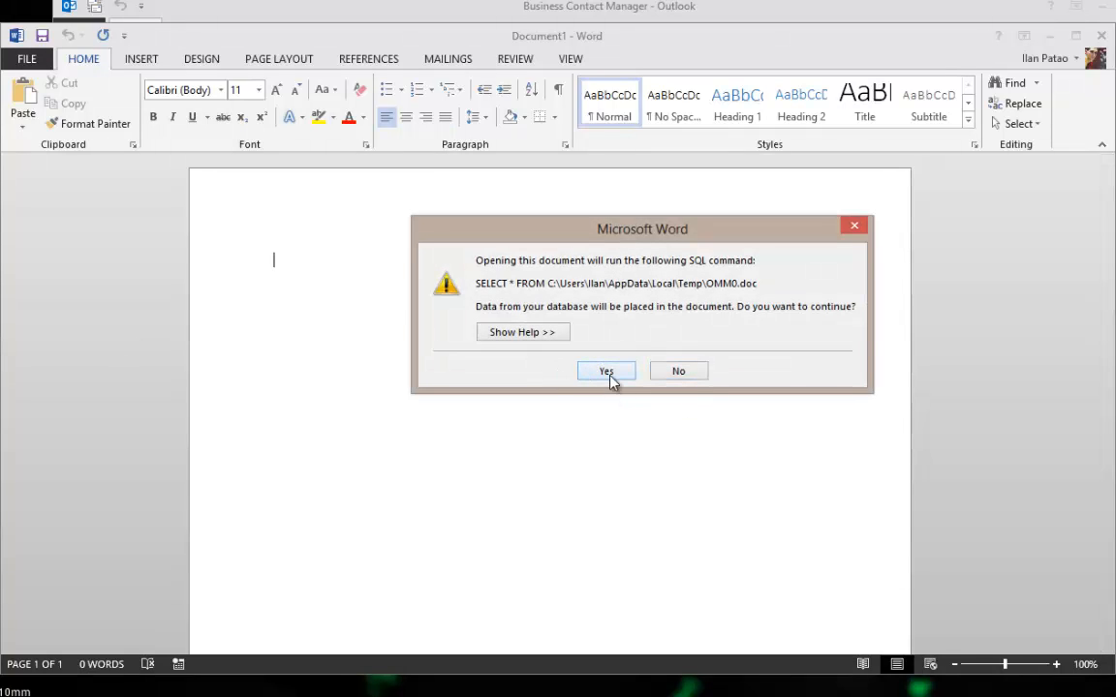
pyautogui.click(606, 371)
pyautogui.click(754, 487)
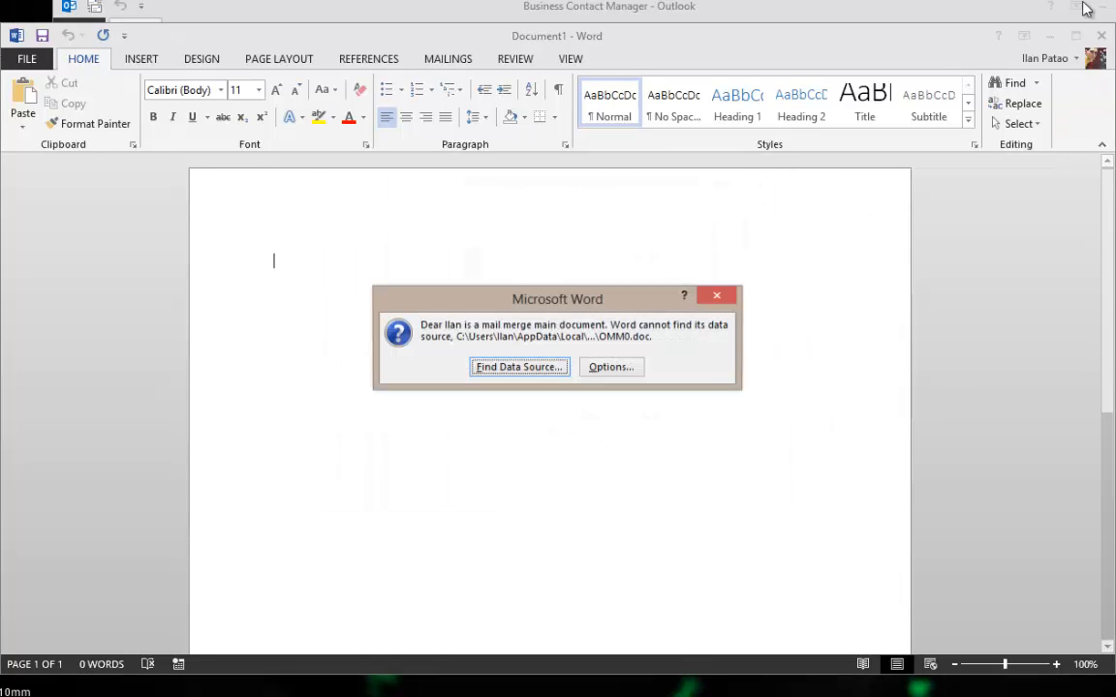
pyautogui.click(717, 295)
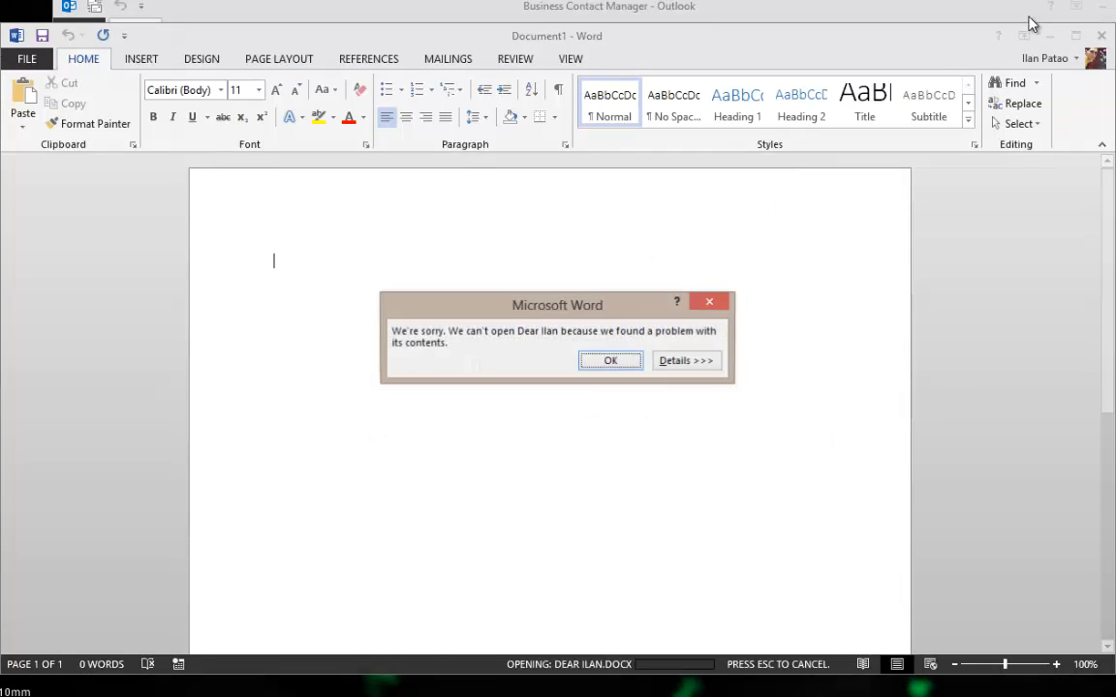
pyautogui.click(617, 360)
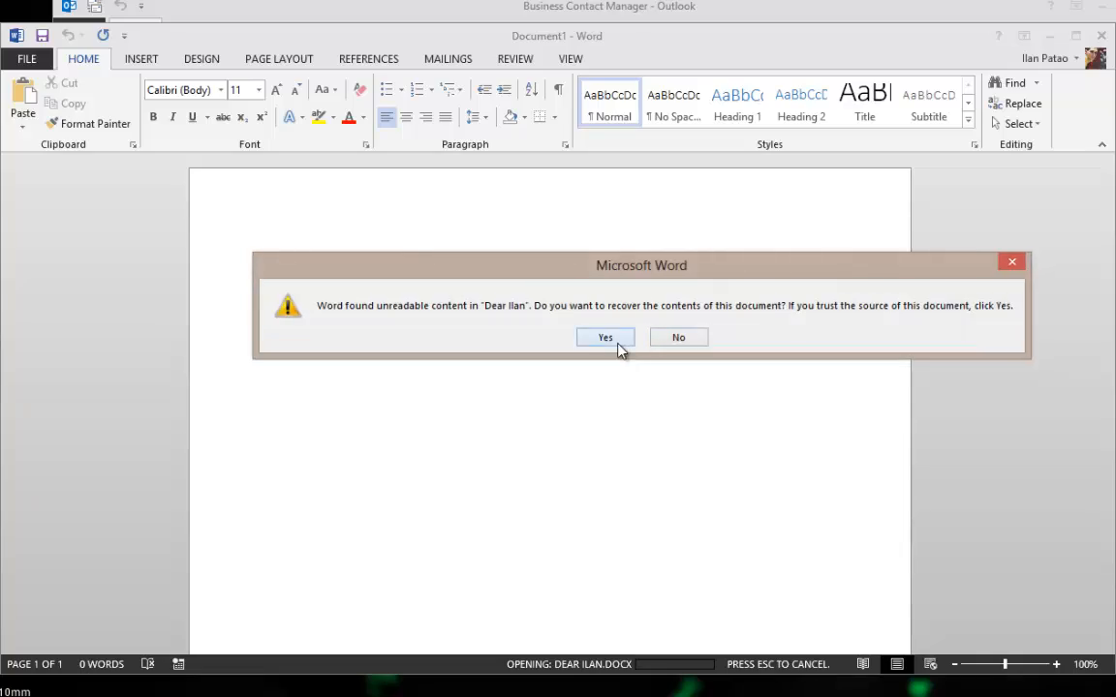
pyautogui.click(618, 347)
pyautogui.click(603, 371)
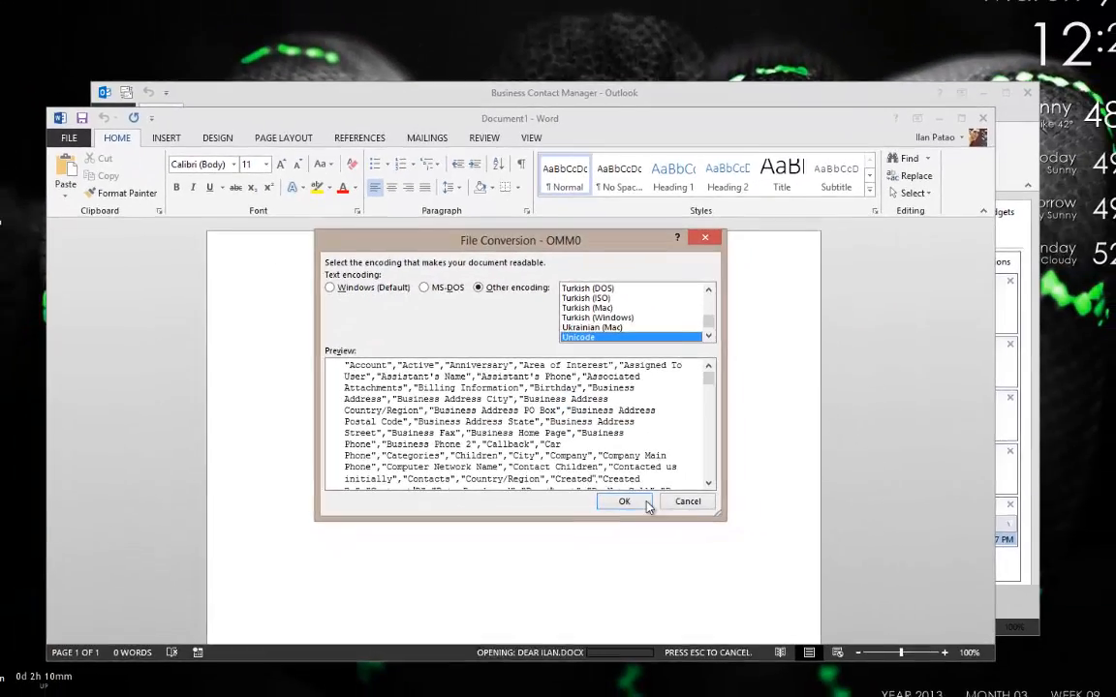
pyautogui.click(677, 487)
# Review the letter text, then close Word without saving.
pyautogui.click(399, 412)
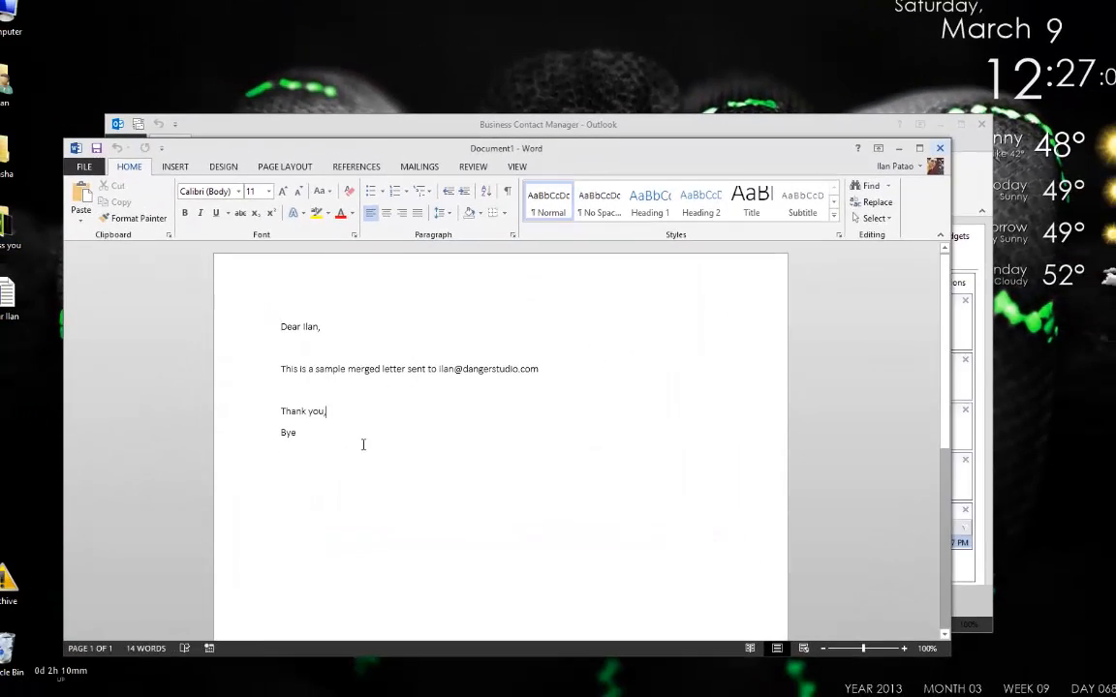
pyautogui.moveTo(261, 305); pyautogui.dragTo(414, 505)
pyautogui.click(412, 502)
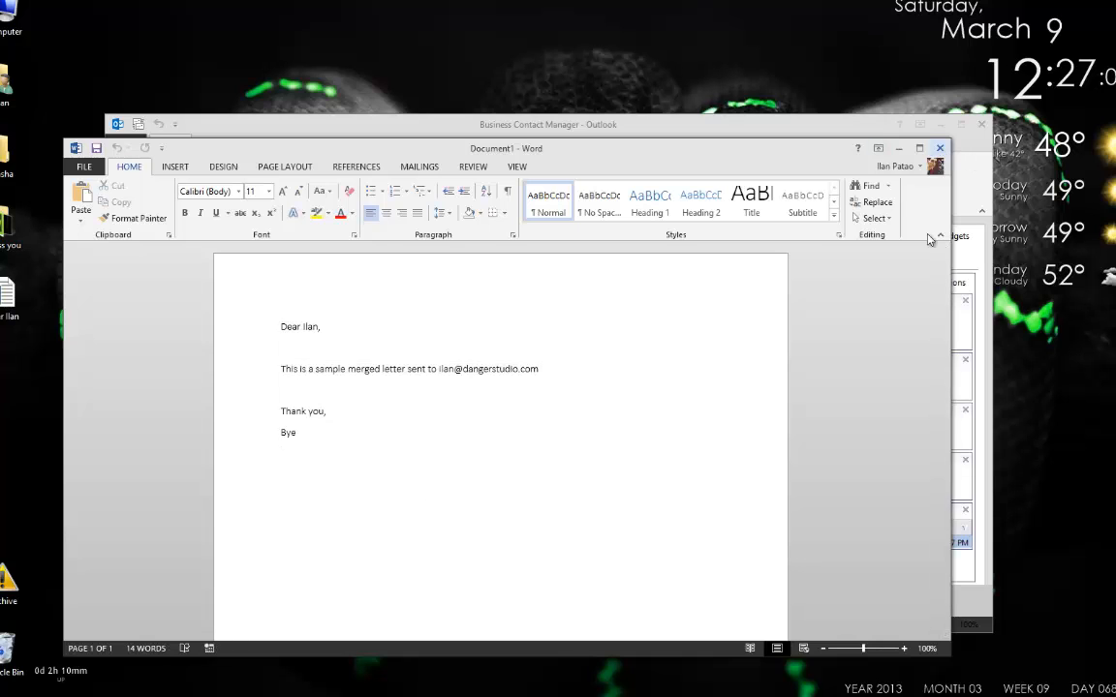
pyautogui.click(939, 147)
pyautogui.click(586, 364)
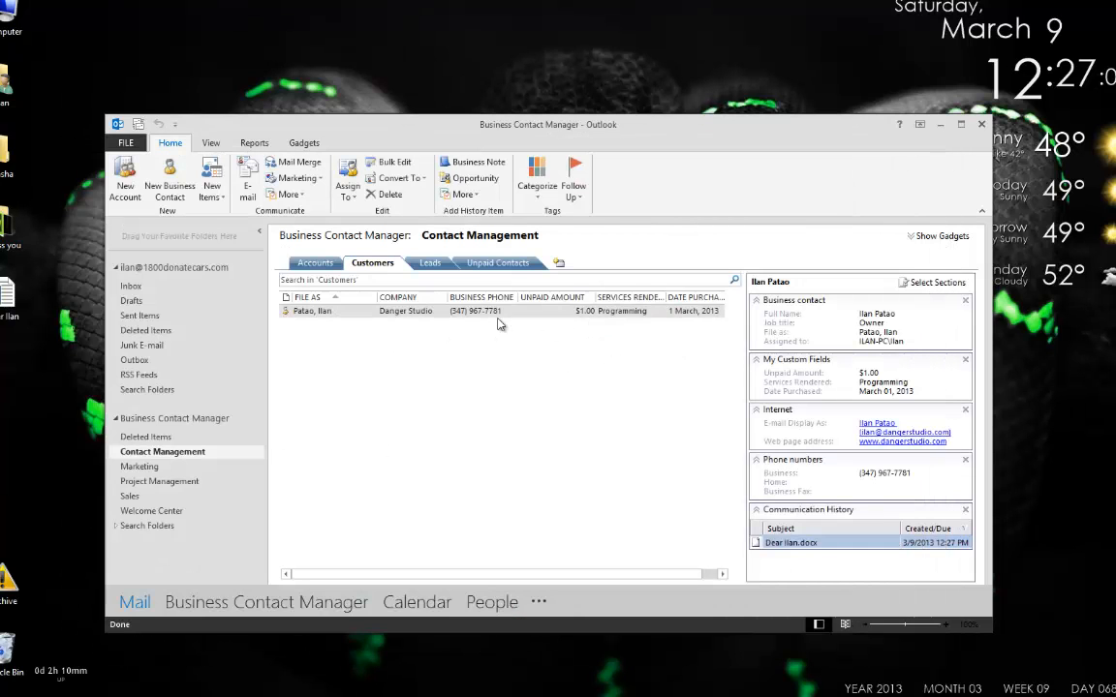
# Remove Communication History from the contact preview and hide User page 1 in the saved form layout.
pyautogui.rightClick(786, 548)
pyautogui.click(805, 600)
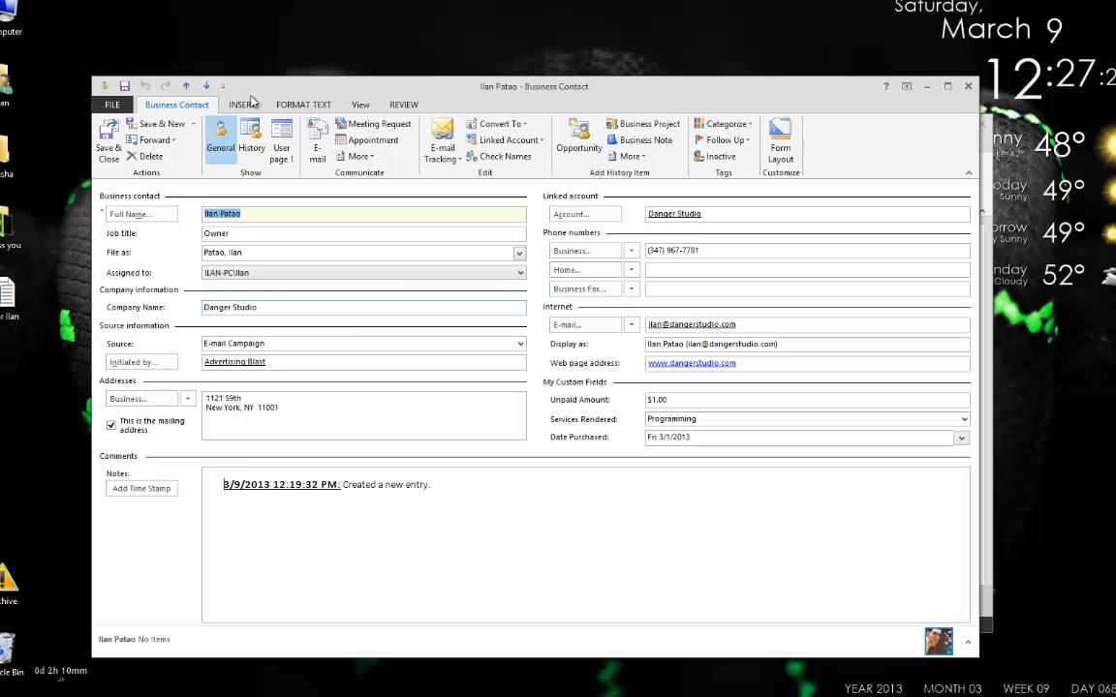
pyautogui.click(780, 140)
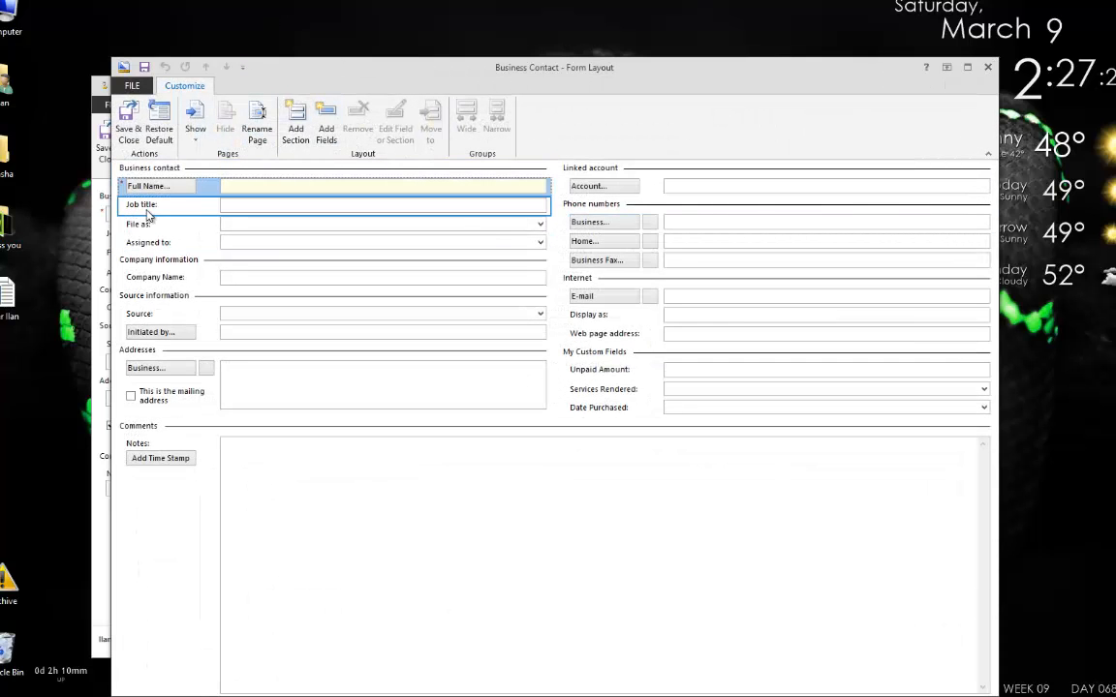
pyautogui.click(195, 121)
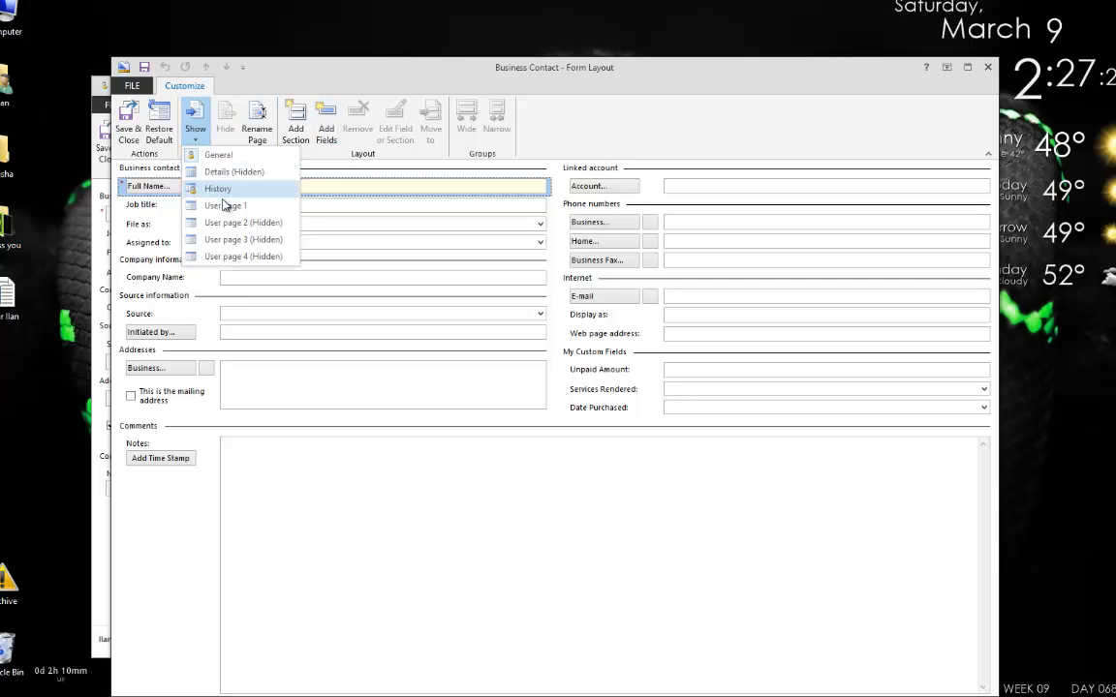
pyautogui.click(225, 207)
pyautogui.click(224, 121)
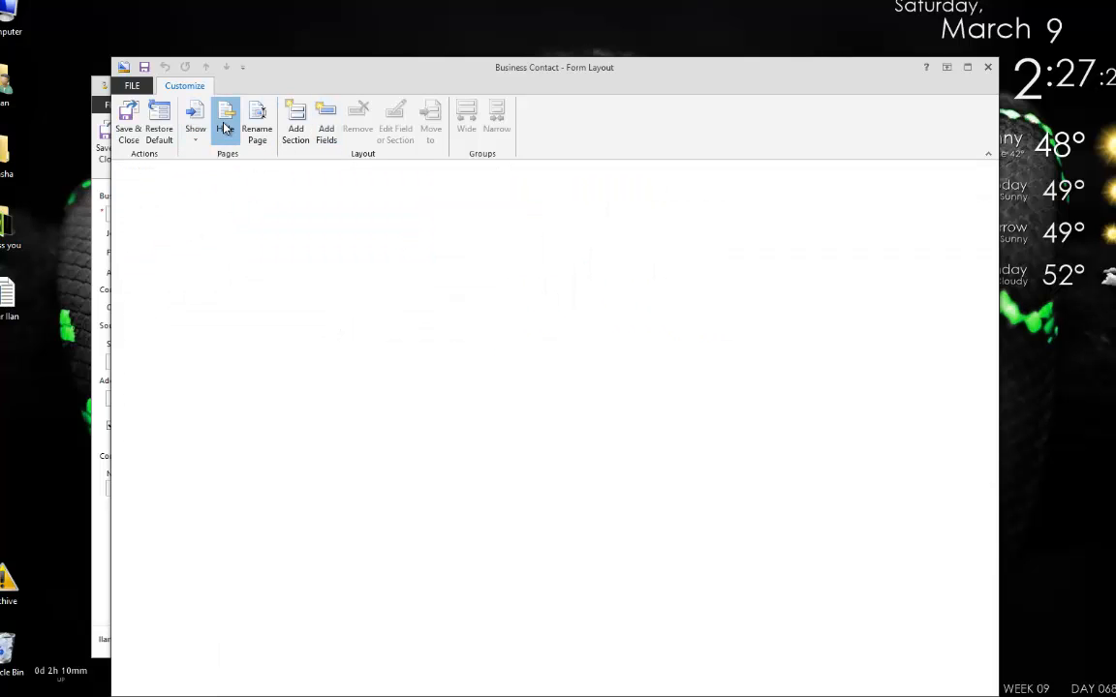
pyautogui.click(127, 121)
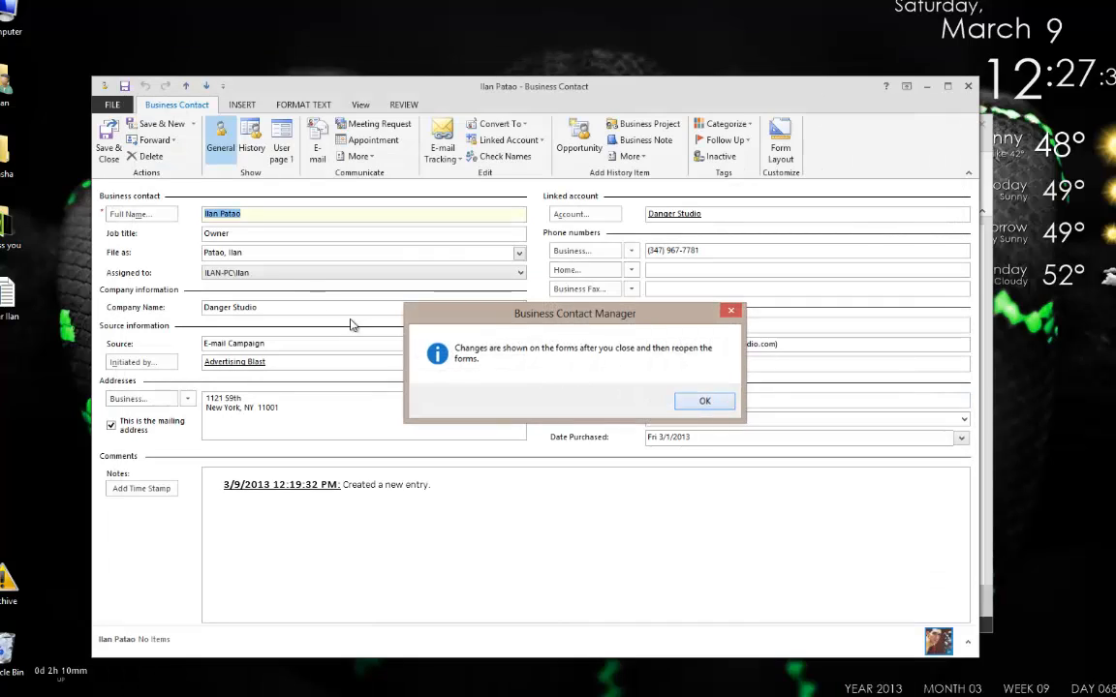
pyautogui.press('Return')
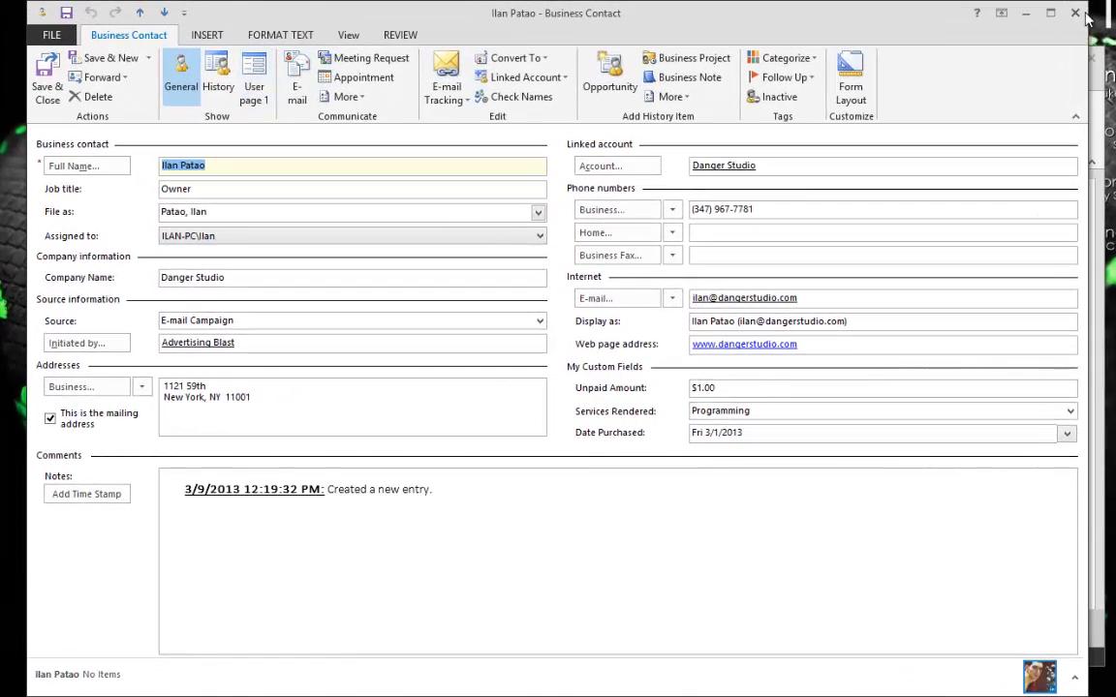
pyautogui.click(1081, 14)
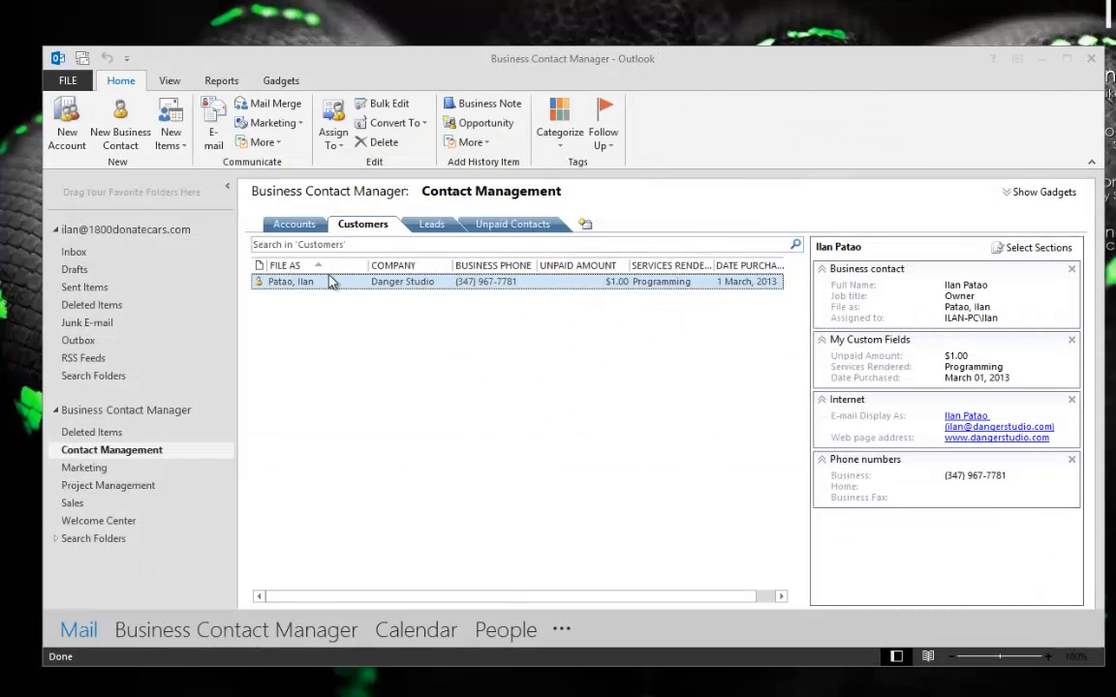
pyautogui.doubleClick(329, 281)
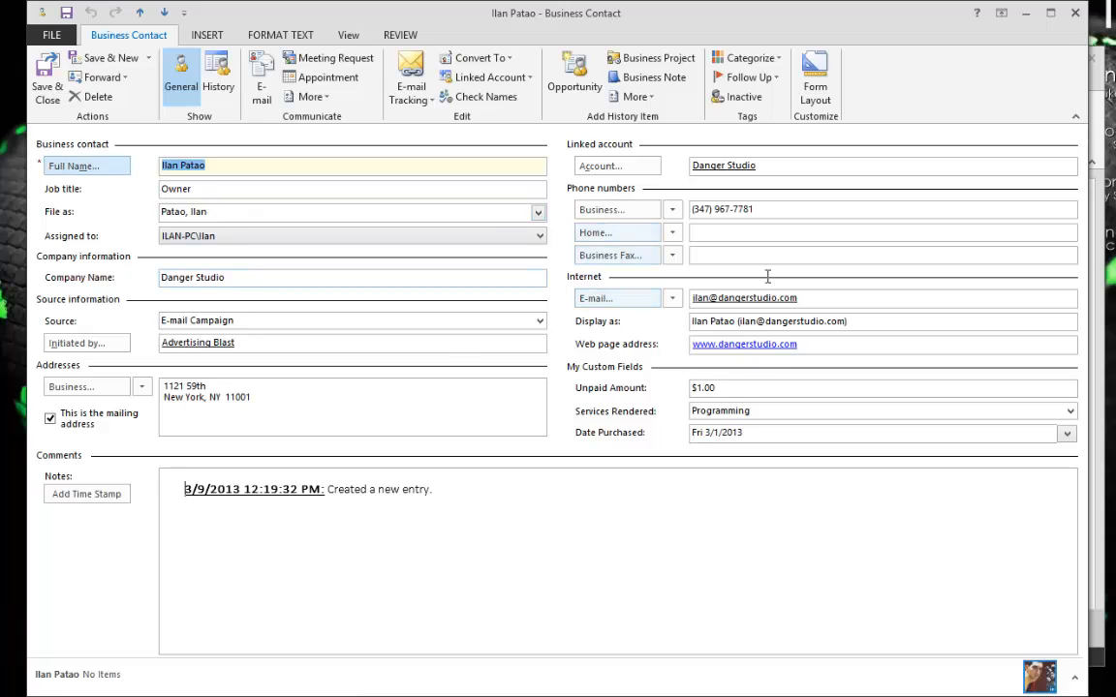
pyautogui.moveTo(764, 386); pyautogui.dragTo(272, 386)
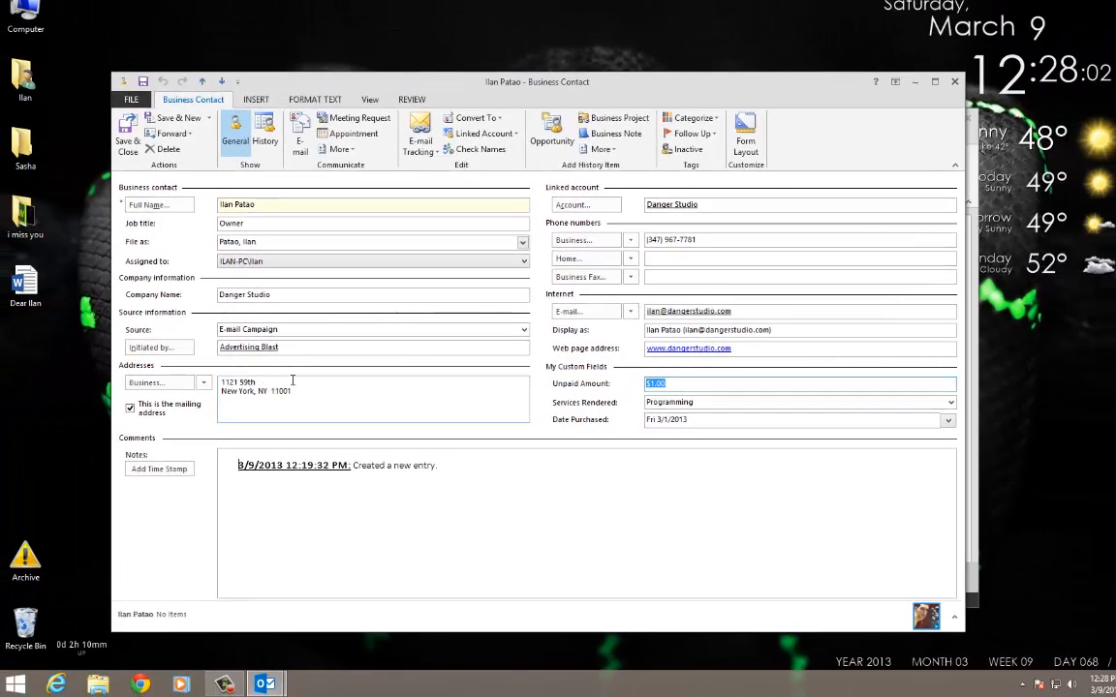
pyautogui.moveTo(264, 399); pyautogui.dragTo(70, 379)
pyautogui.hotkey('ctrl', 'a')
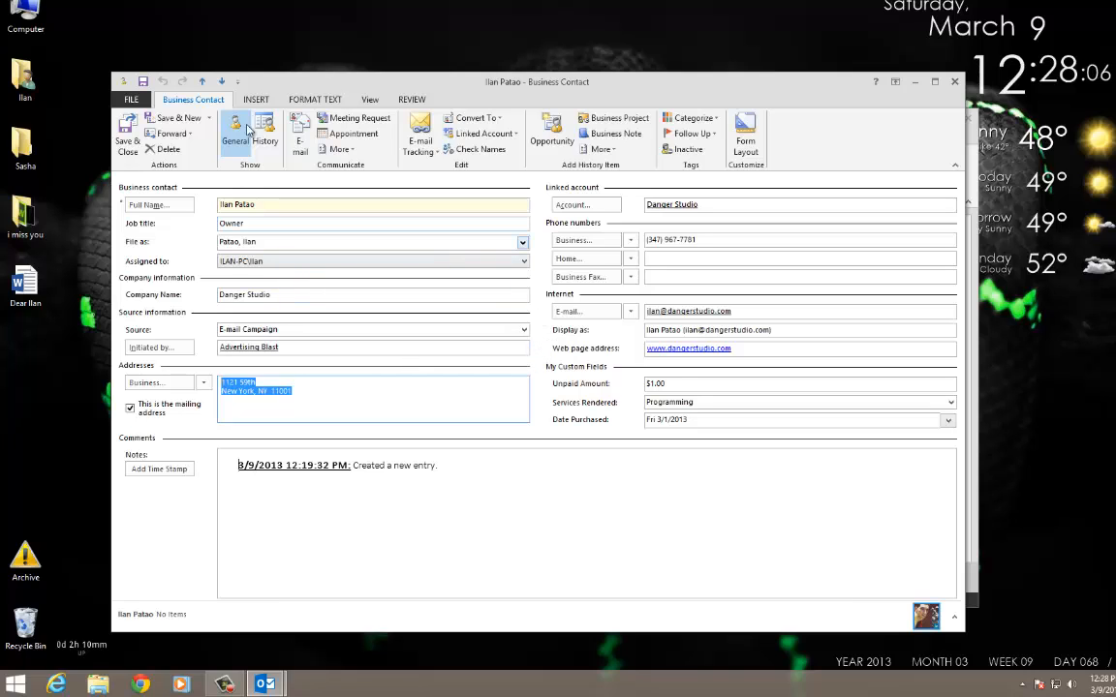
pyautogui.click(129, 146)
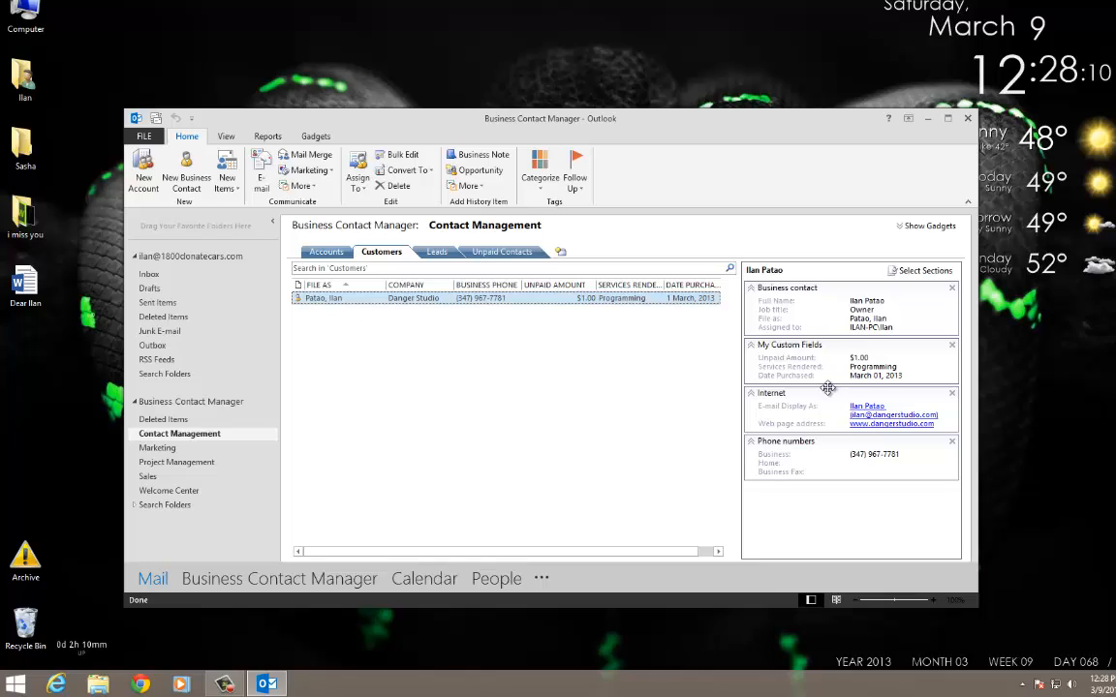
# Switch between the Accounts and Customers lists, check the Danger Studio account, and end on Accounts.
pyautogui.click(328, 255)
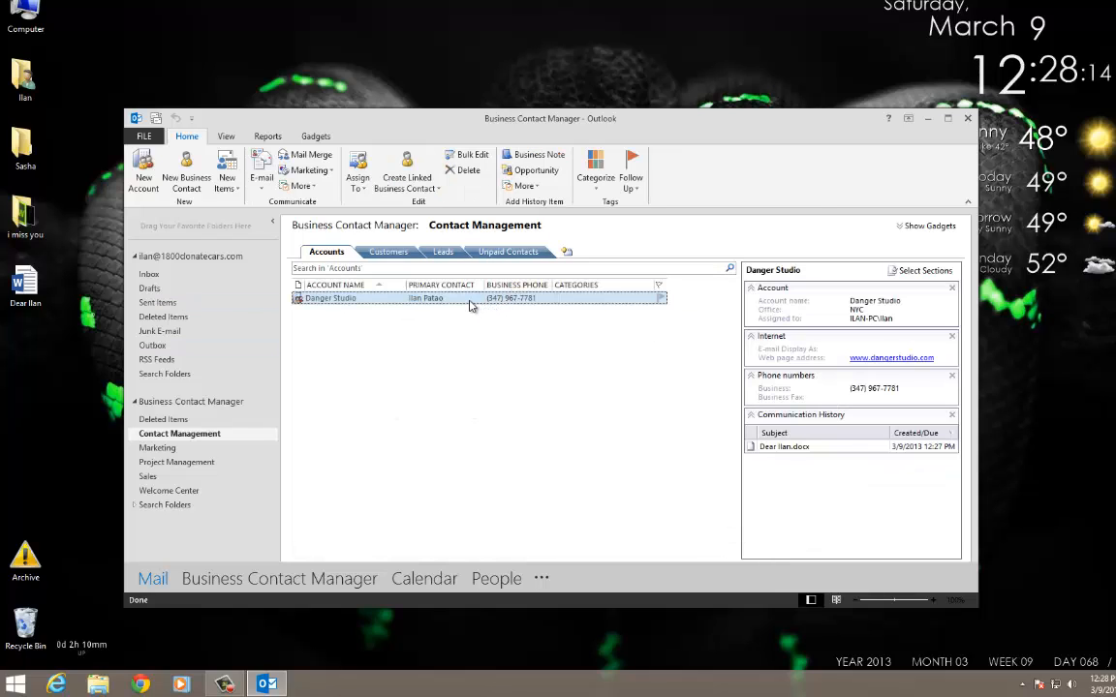
pyautogui.click(387, 252)
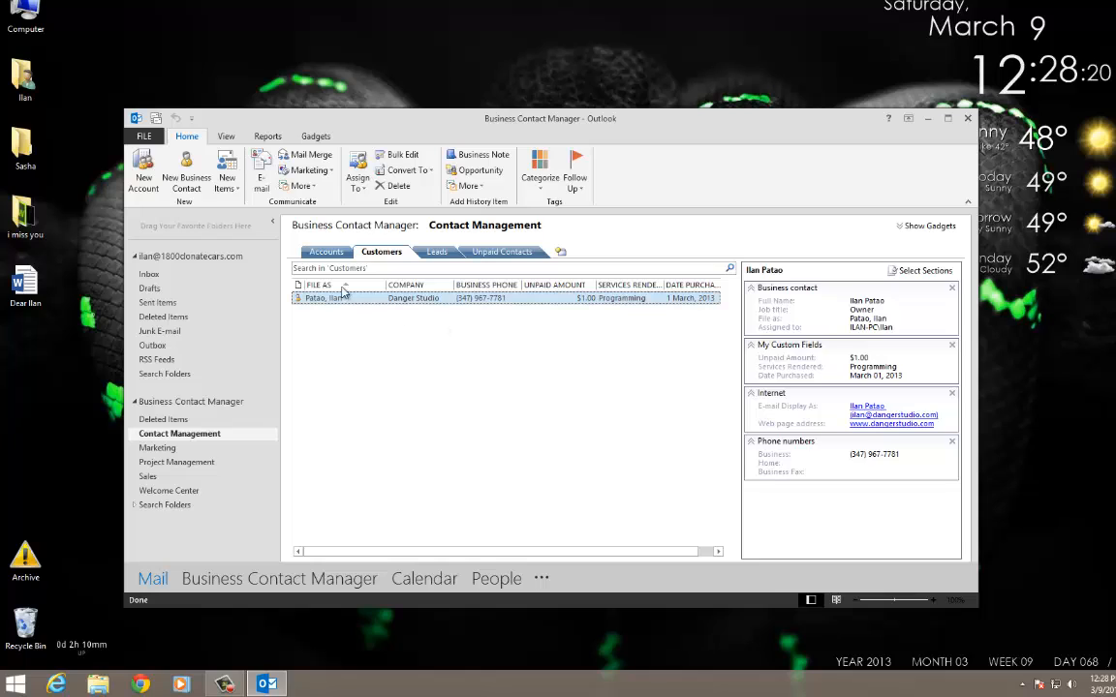
pyautogui.click(327, 253)
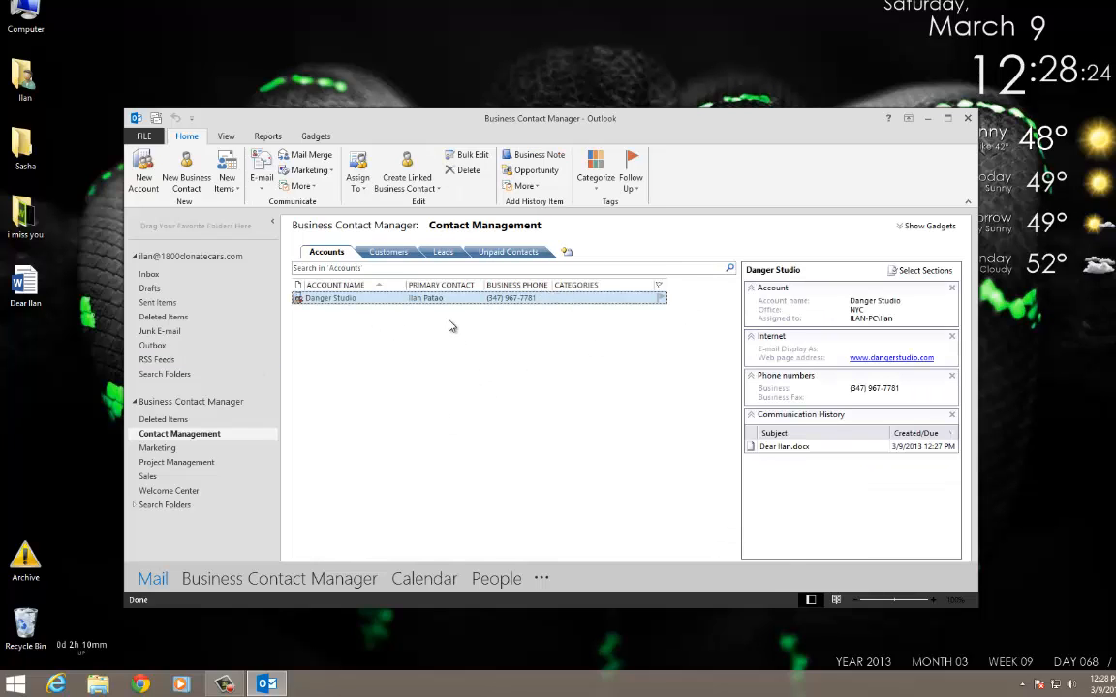
pyautogui.click(781, 448)
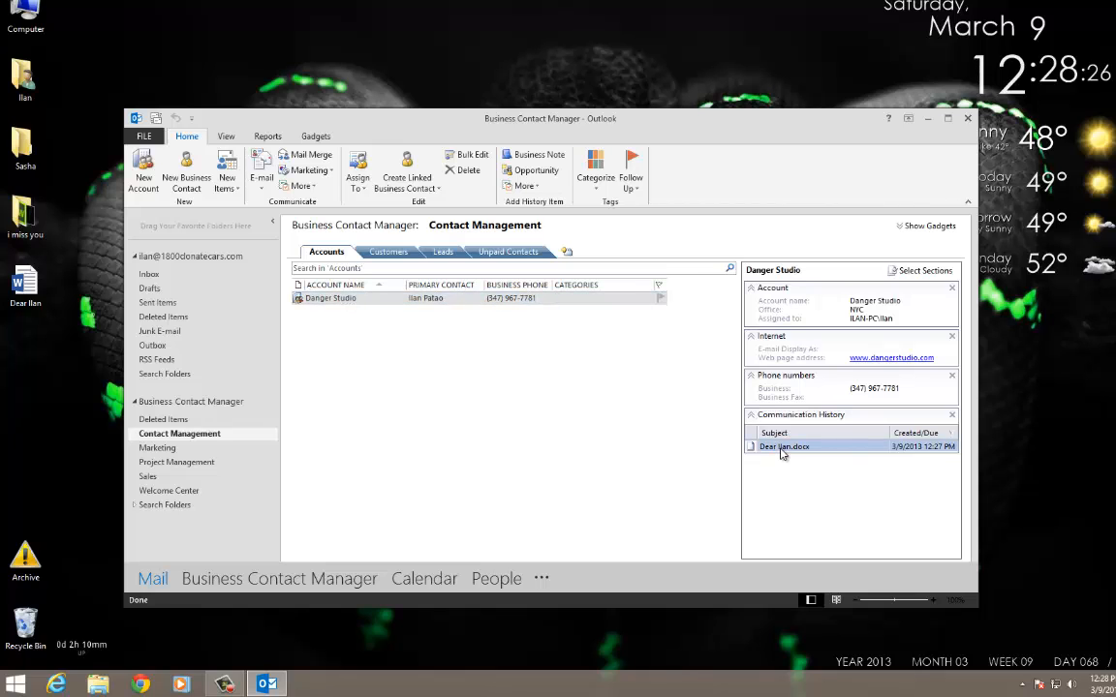
pyautogui.click(572, 388)
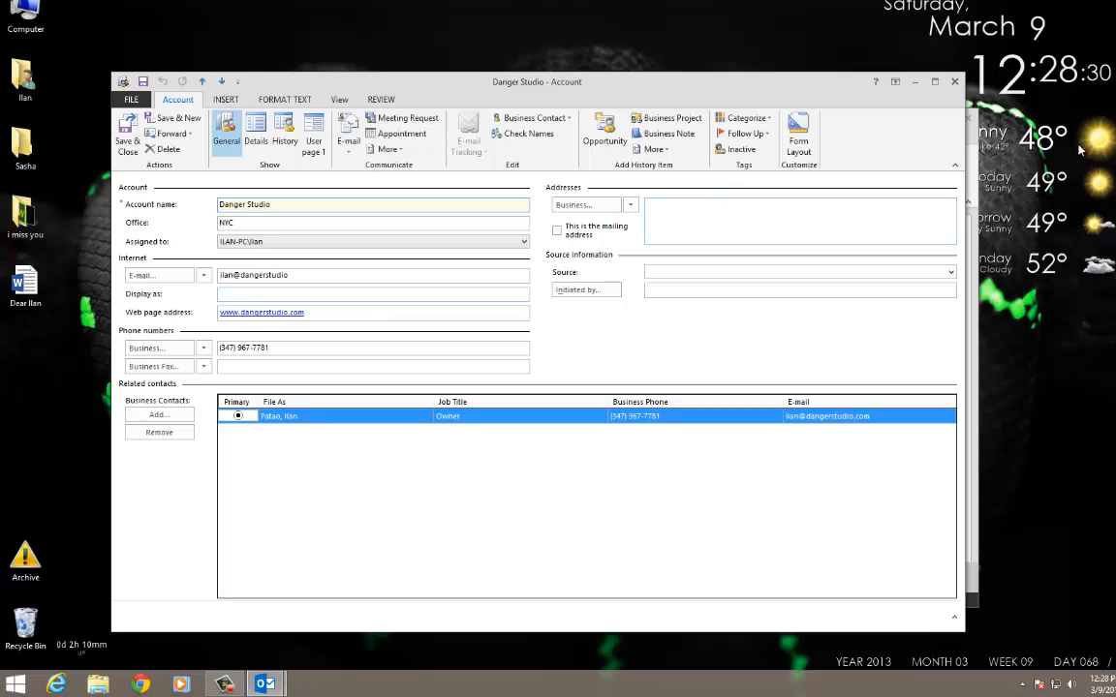
pyautogui.click(954, 82)
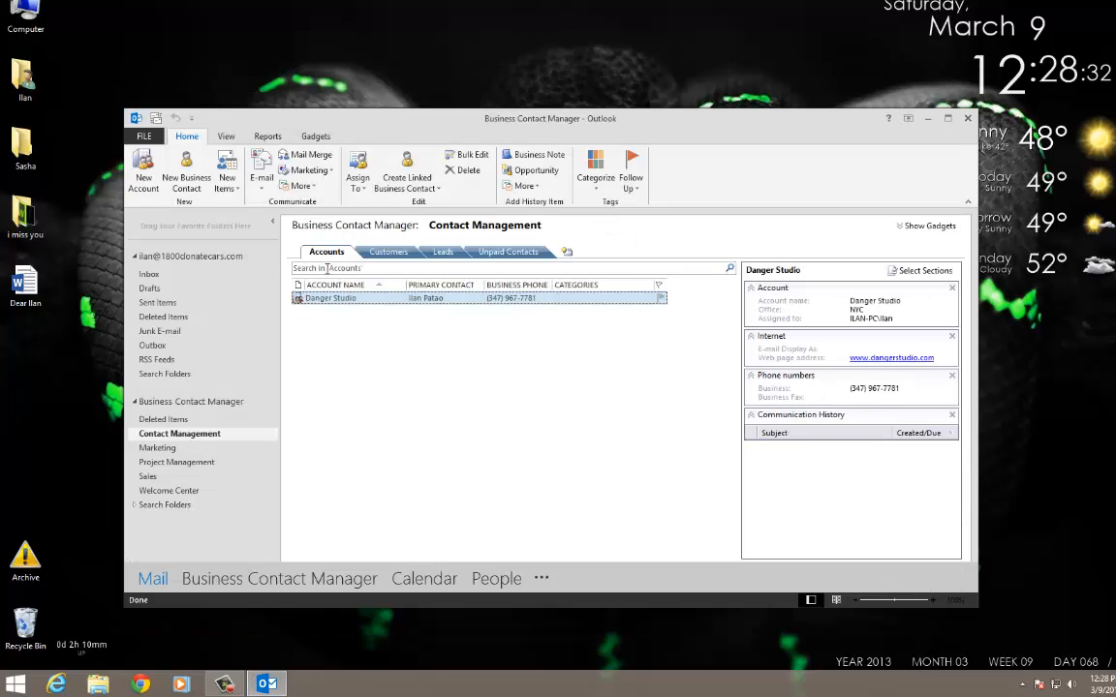
pyautogui.click(379, 253)
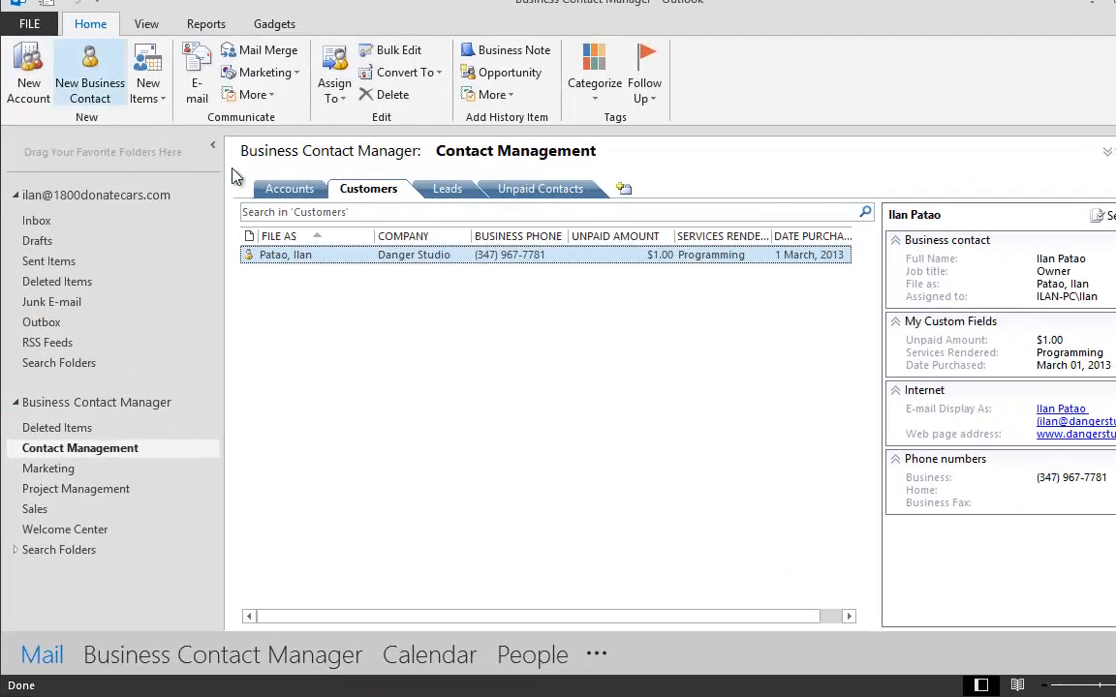
pyautogui.click(306, 190)
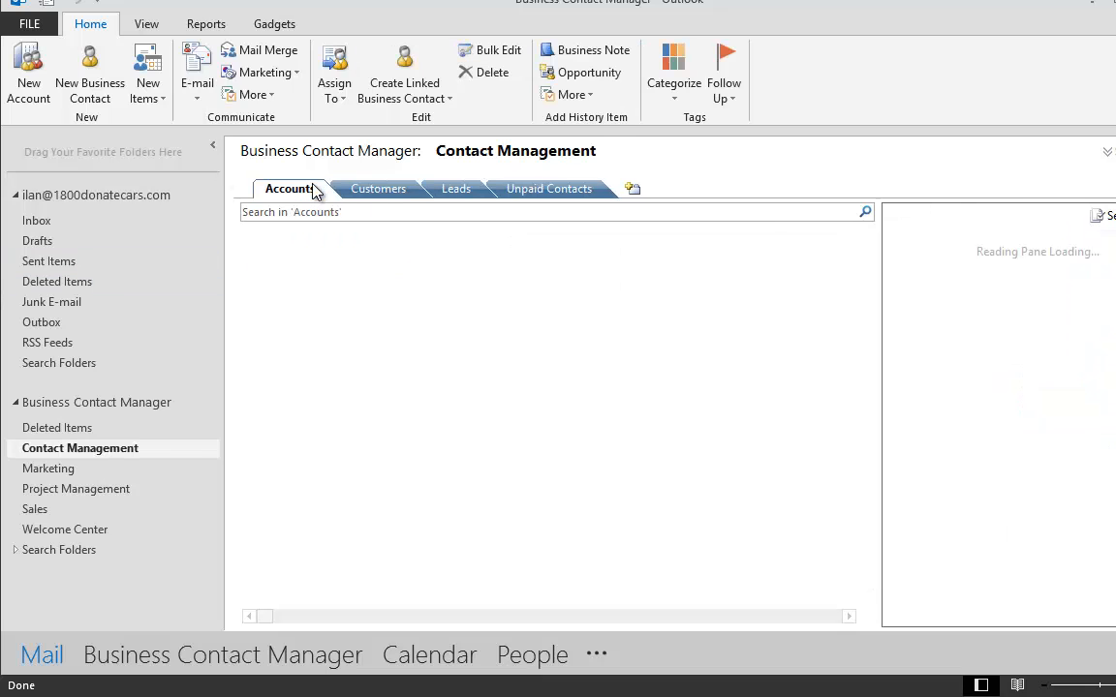